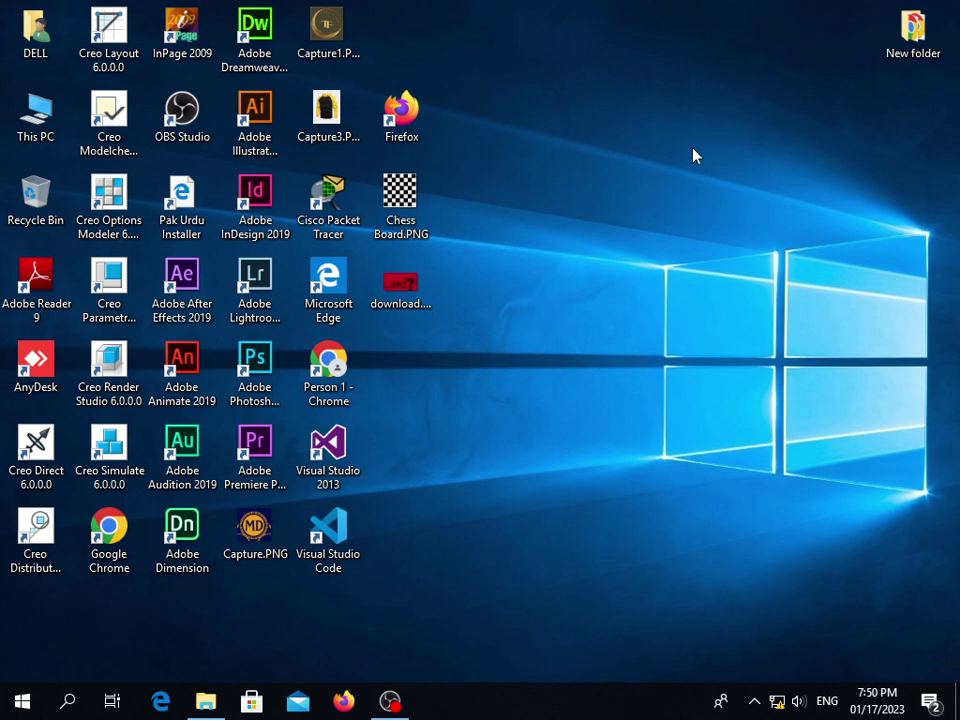
# Refresh the Windows desktop several times from its right-click menu
pyautogui.rightClick(509, 74)
pyautogui.click(552, 122)
pyautogui.rightClick(625, 175)
pyautogui.click(656, 222)
pyautogui.rightClick(643, 185)
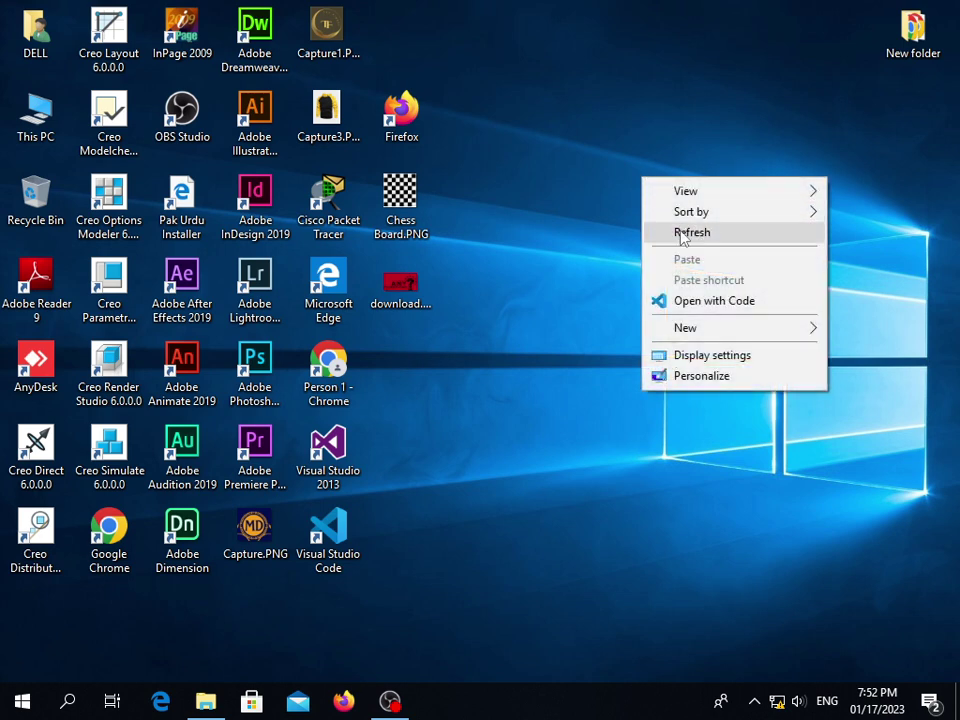
pyautogui.click(681, 234)
# Move the Firefox, Chess Board.PNG, download image and Visual Studio Code icons into the bottom row
pyautogui.moveTo(403, 146); pyautogui.dragTo(34, 654)
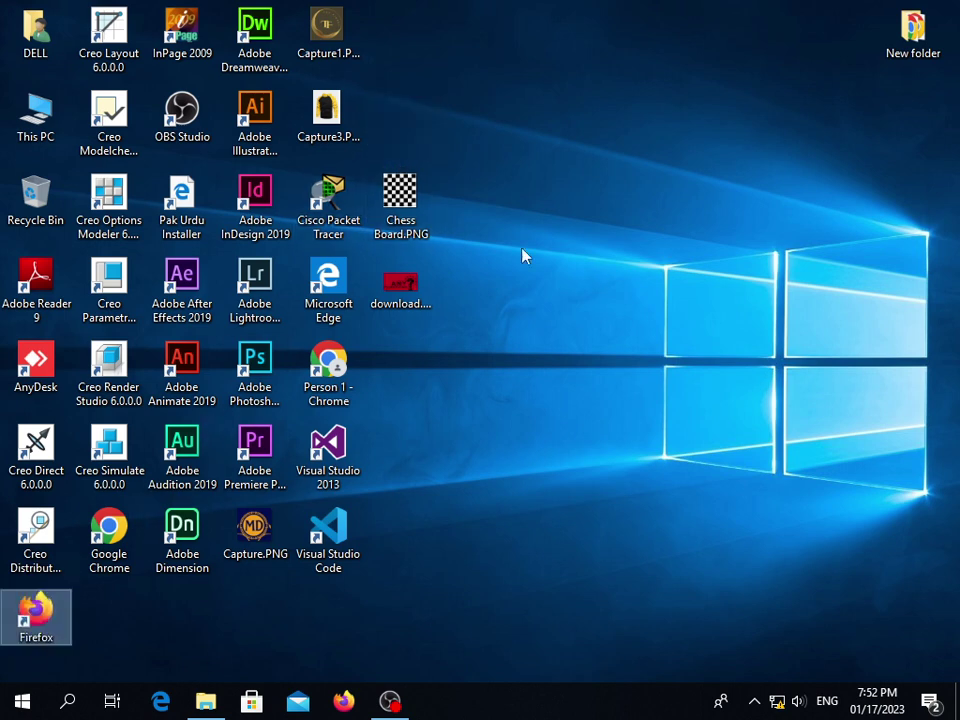
pyautogui.moveTo(370, 214); pyautogui.dragTo(100, 616)
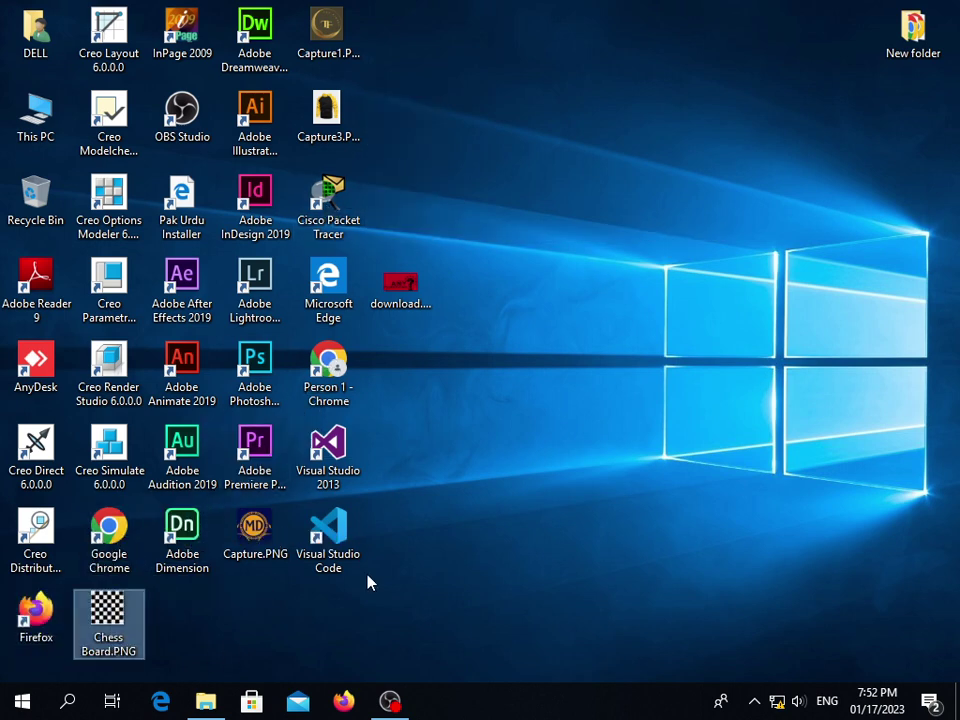
pyautogui.moveTo(412, 300); pyautogui.dragTo(226, 638)
pyautogui.moveTo(330, 532); pyautogui.dragTo(280, 617)
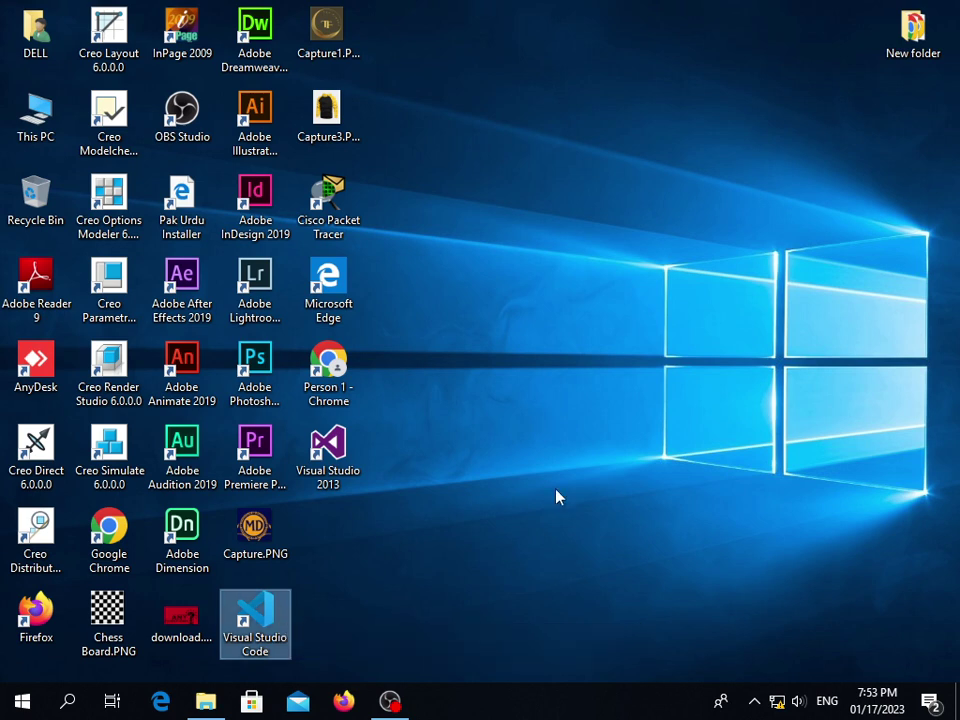
# Refresh the desktop twice so the rearranged icons settle
pyautogui.rightClick(507, 261)
pyautogui.click(540, 316)
pyautogui.rightClick(618, 252)
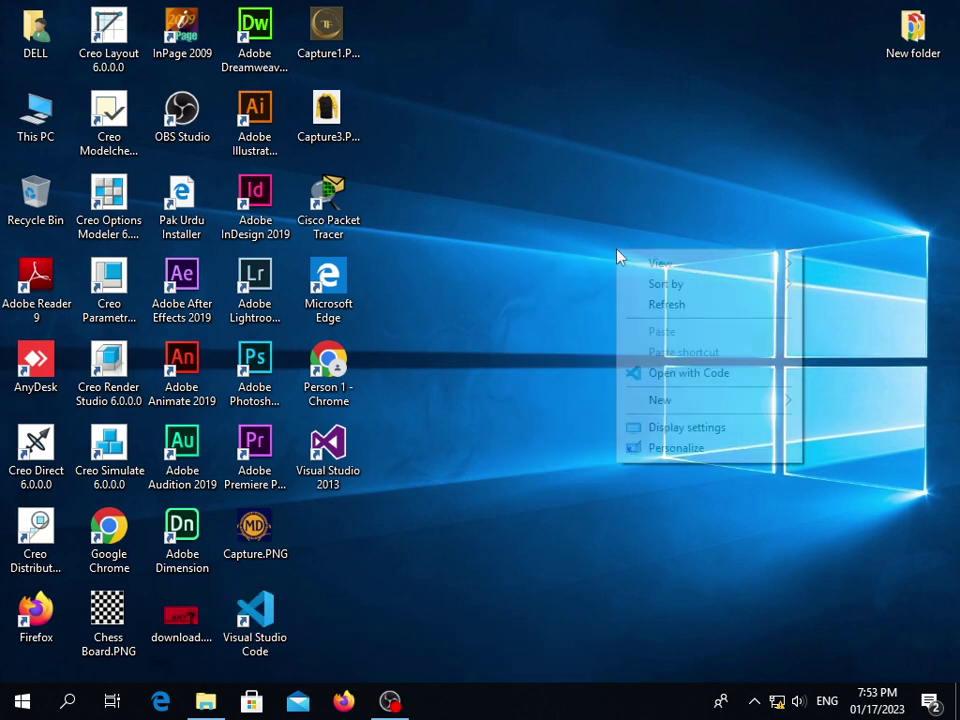
pyautogui.click(650, 303)
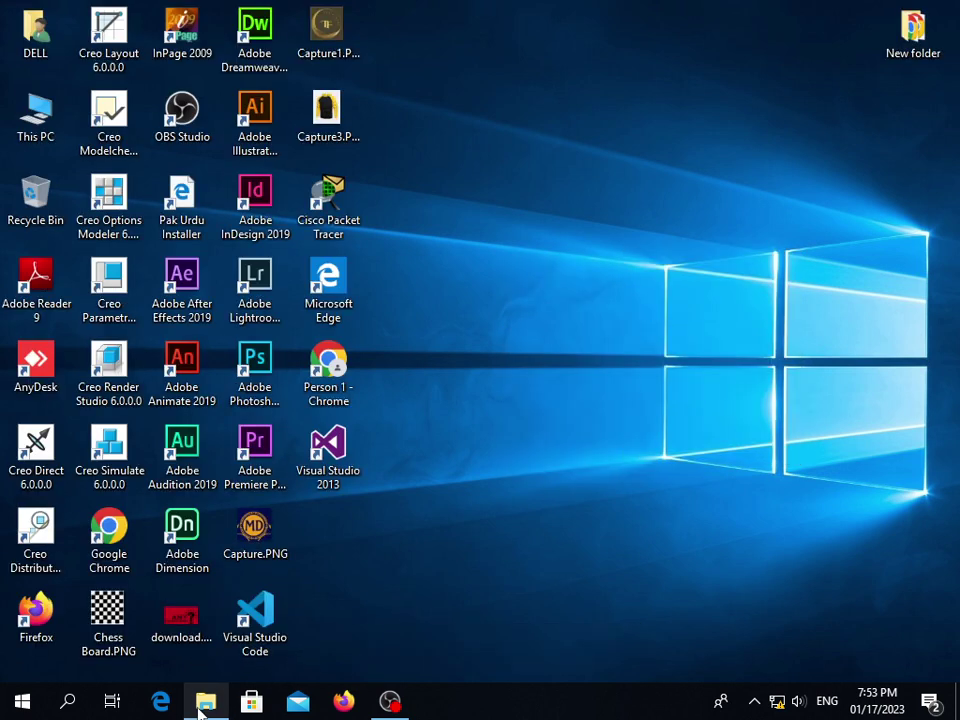
pyautogui.click(205, 700)
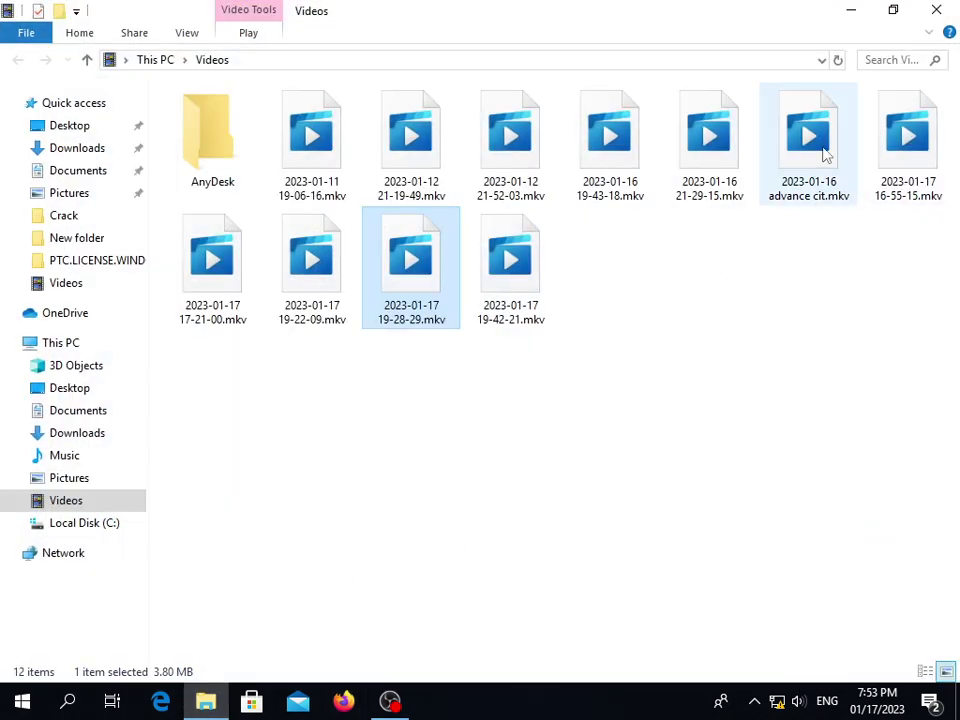
pyautogui.click(850, 12)
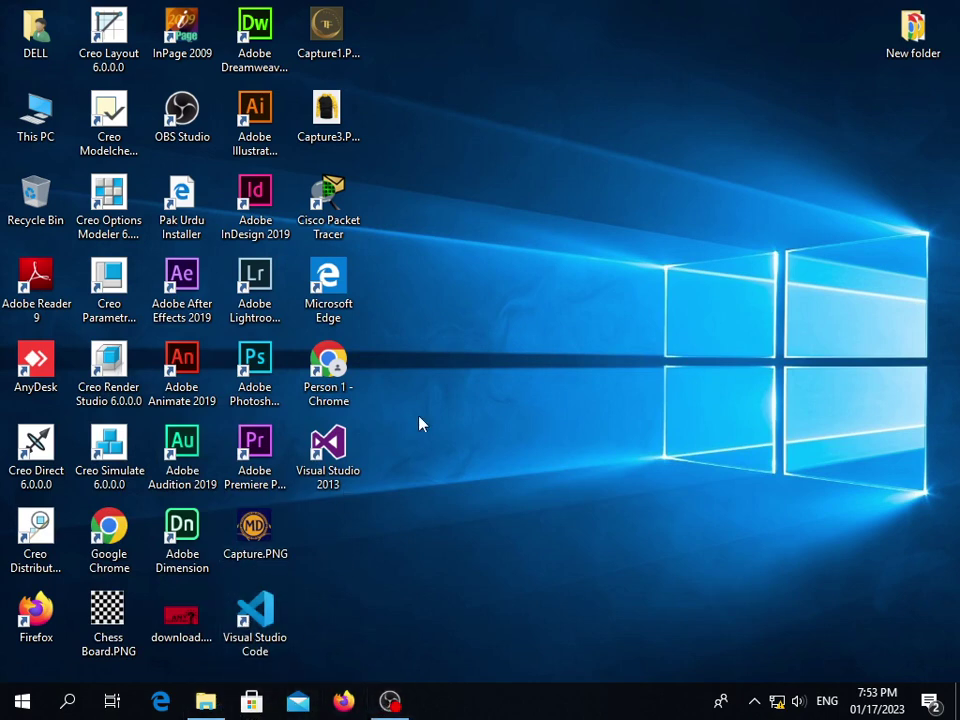
pyautogui.rightClick(433, 277)
pyautogui.click(447, 333)
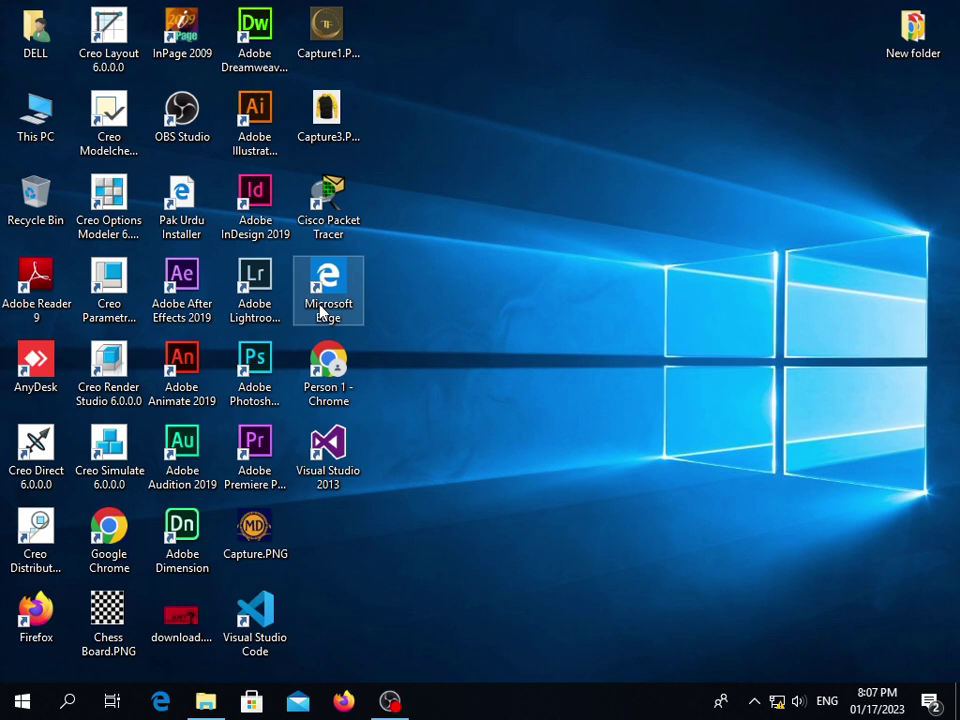
pyautogui.rightClick(428, 249)
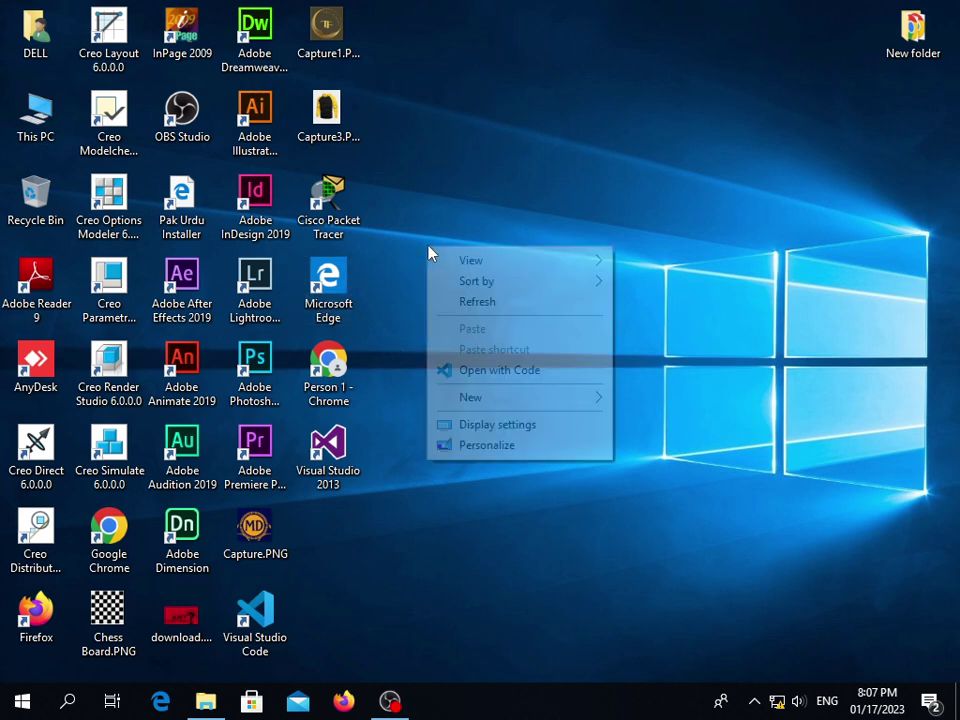
pyautogui.click(452, 301)
pyautogui.rightClick(493, 168)
pyautogui.click(517, 221)
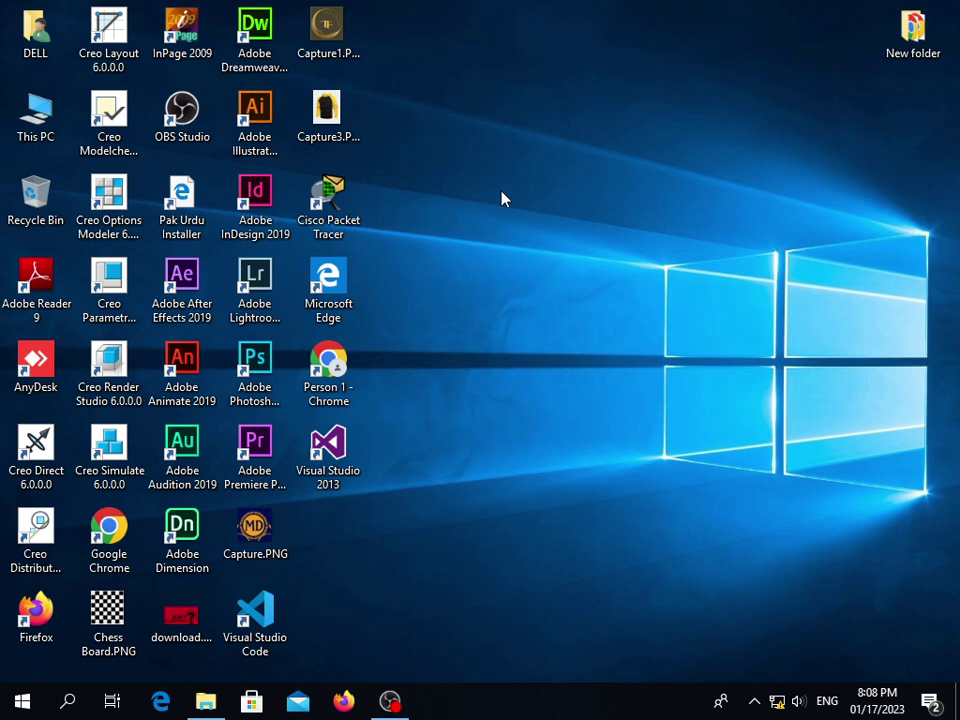
pyautogui.rightClick(579, 50)
pyautogui.click(598, 103)
pyautogui.rightClick(384, 9)
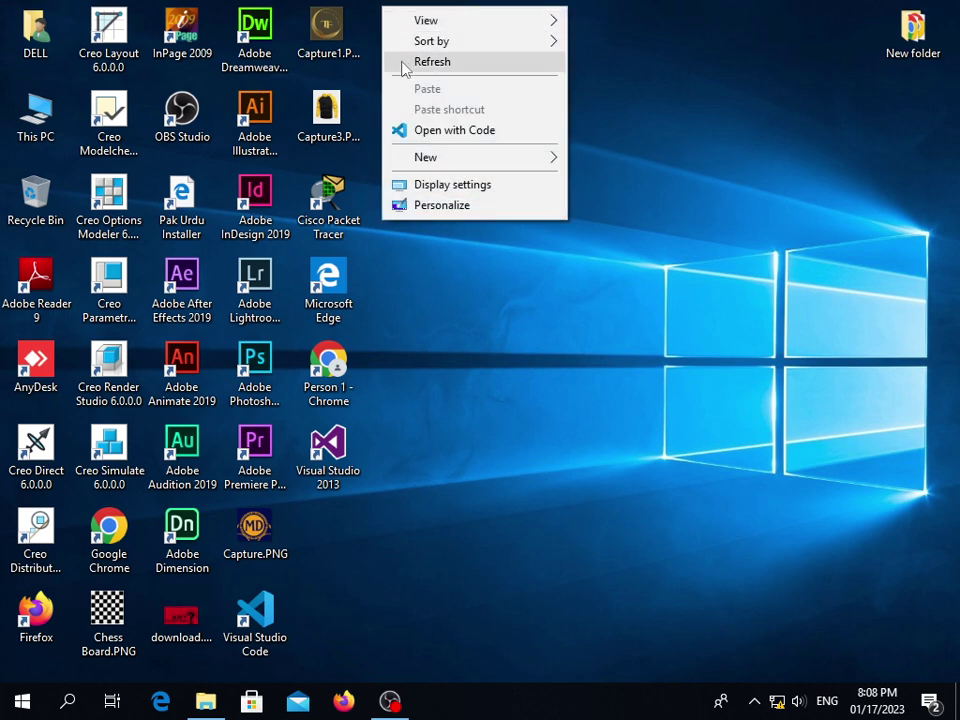
pyautogui.click(403, 64)
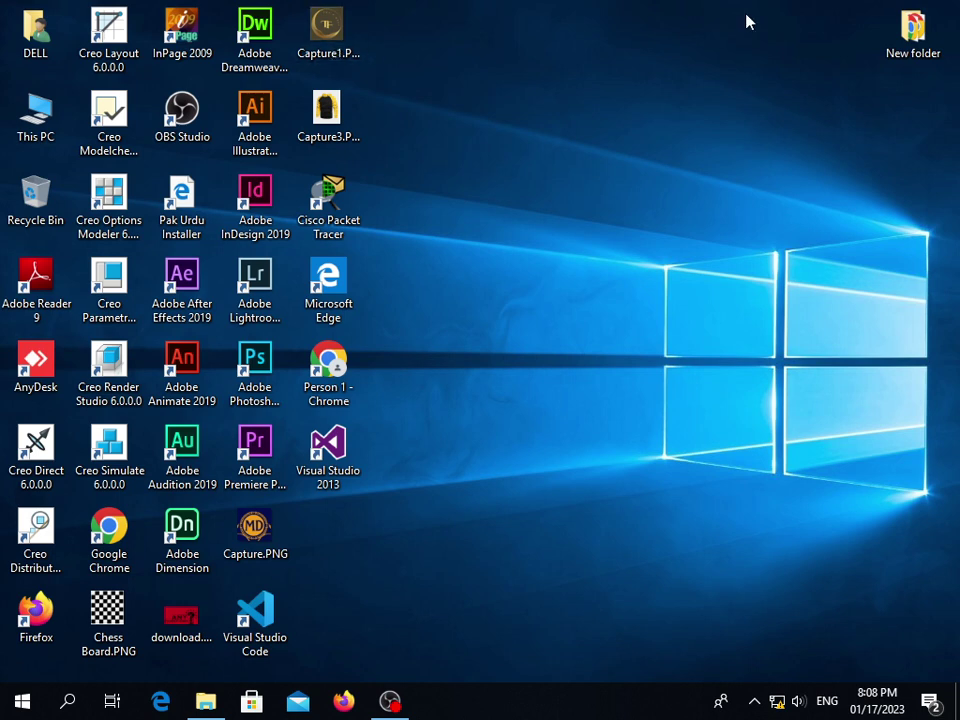
pyautogui.rightClick(505, 57)
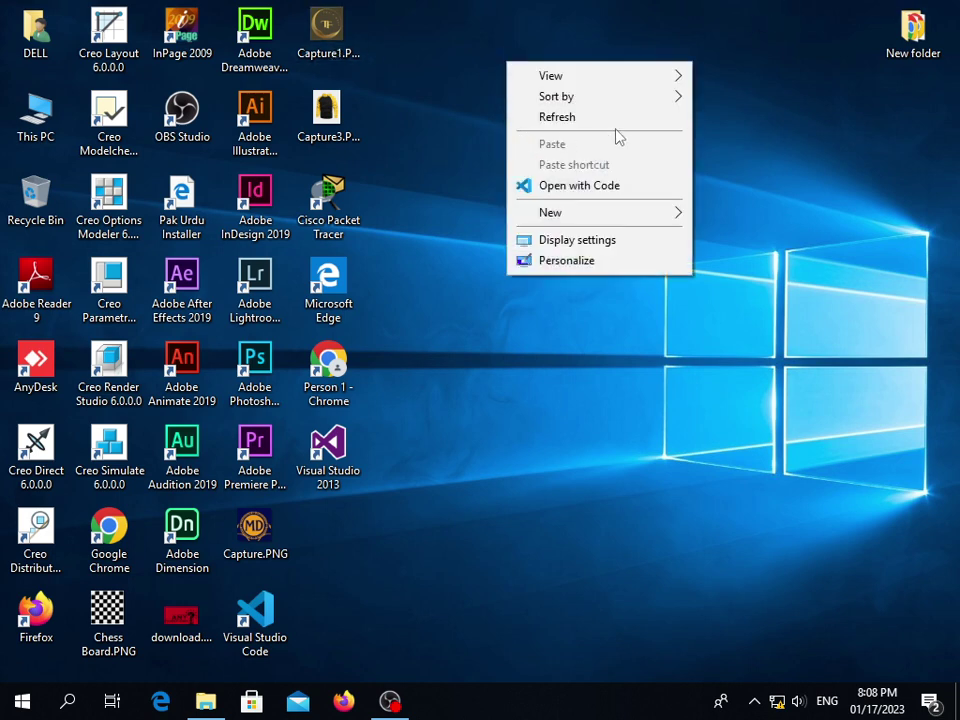
pyautogui.click(609, 120)
pyautogui.rightClick(493, 76)
pyautogui.click(551, 128)
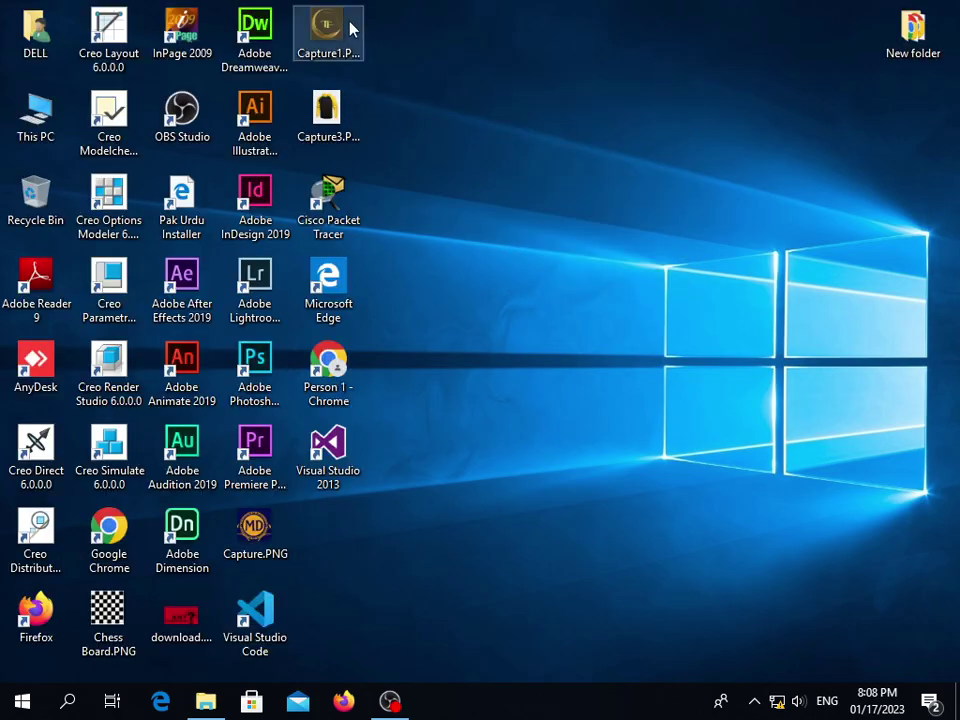
# Open and close the Capture1.PNG image, then refresh the desktop
pyautogui.rightClick(352, 24)
pyautogui.click(475, 35)
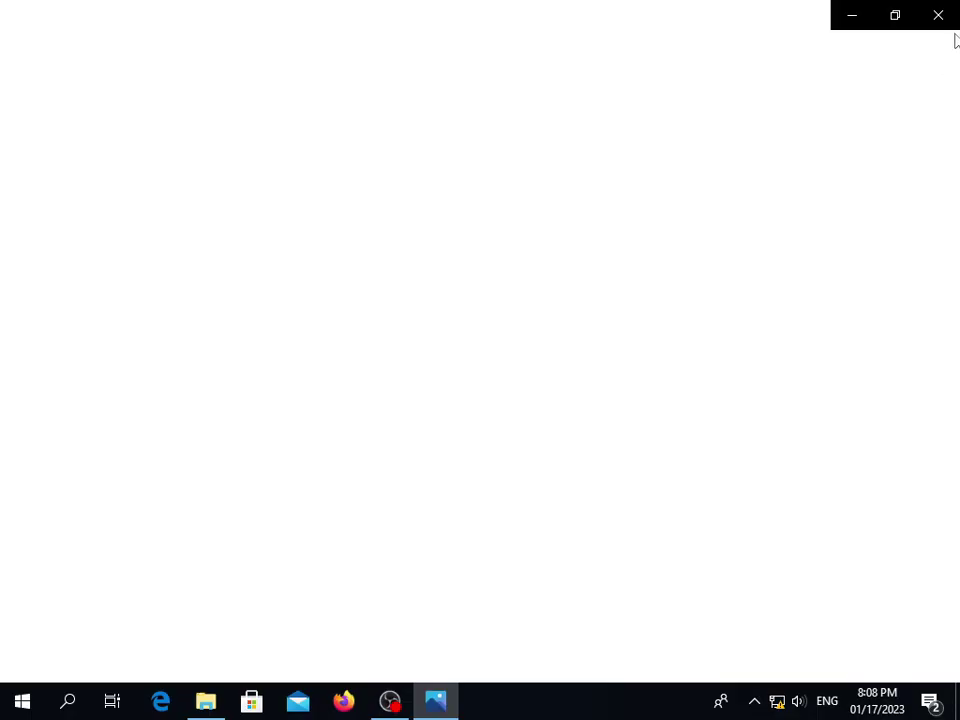
pyautogui.click(952, 17)
pyautogui.rightClick(447, 93)
pyautogui.click(470, 139)
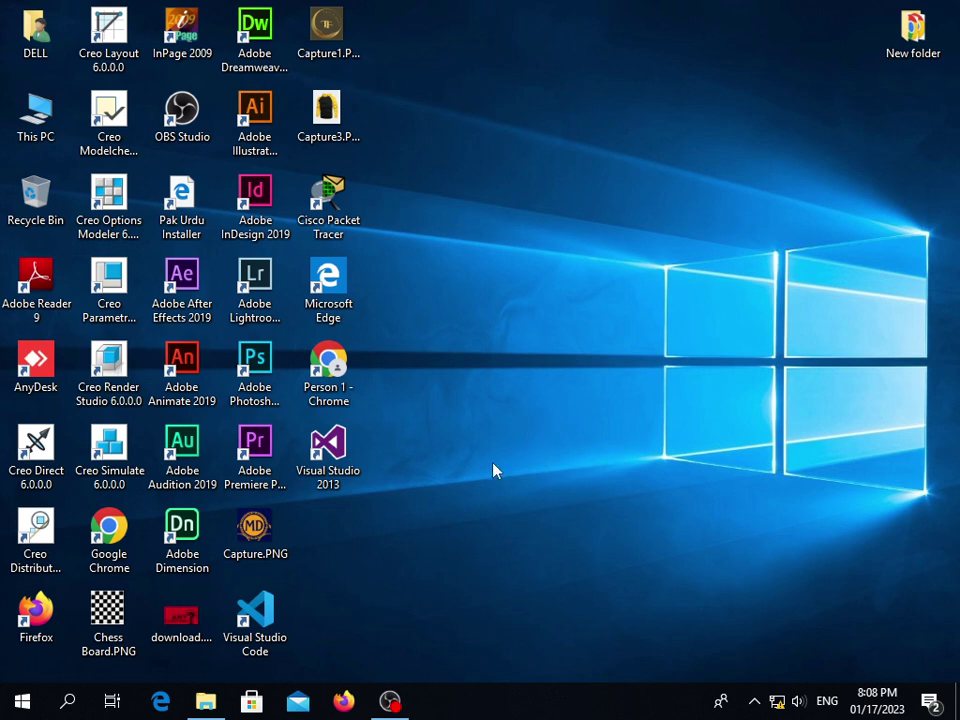
# Launch Adobe Photoshop from the desktop icon and maximize its window
pyautogui.doubleClick(255, 370)
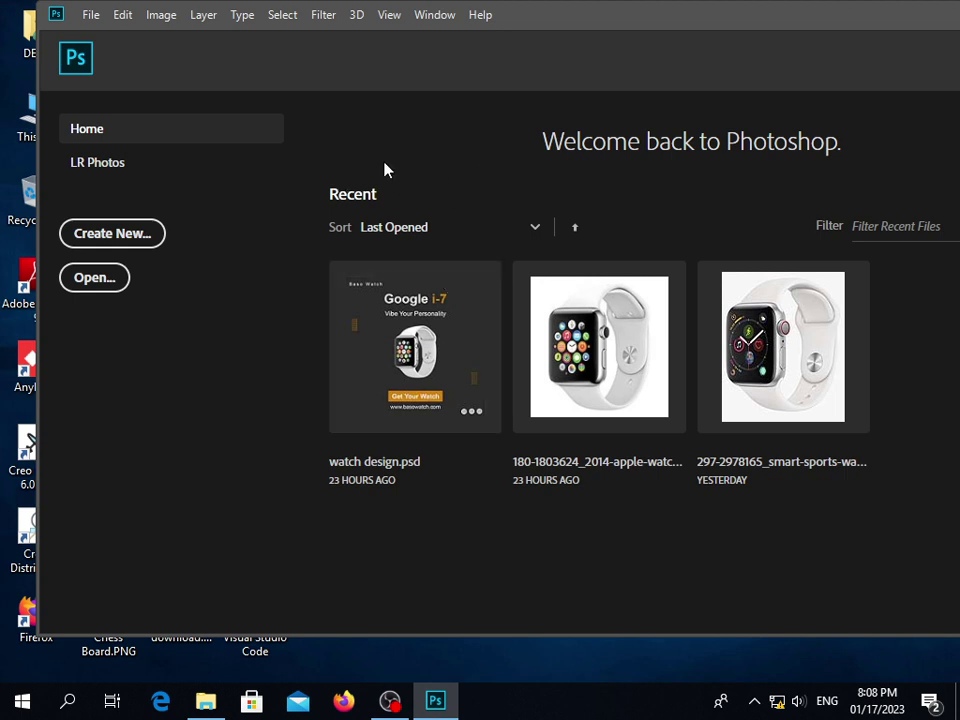
pyautogui.moveTo(765, 19); pyautogui.dragTo(733, 28)
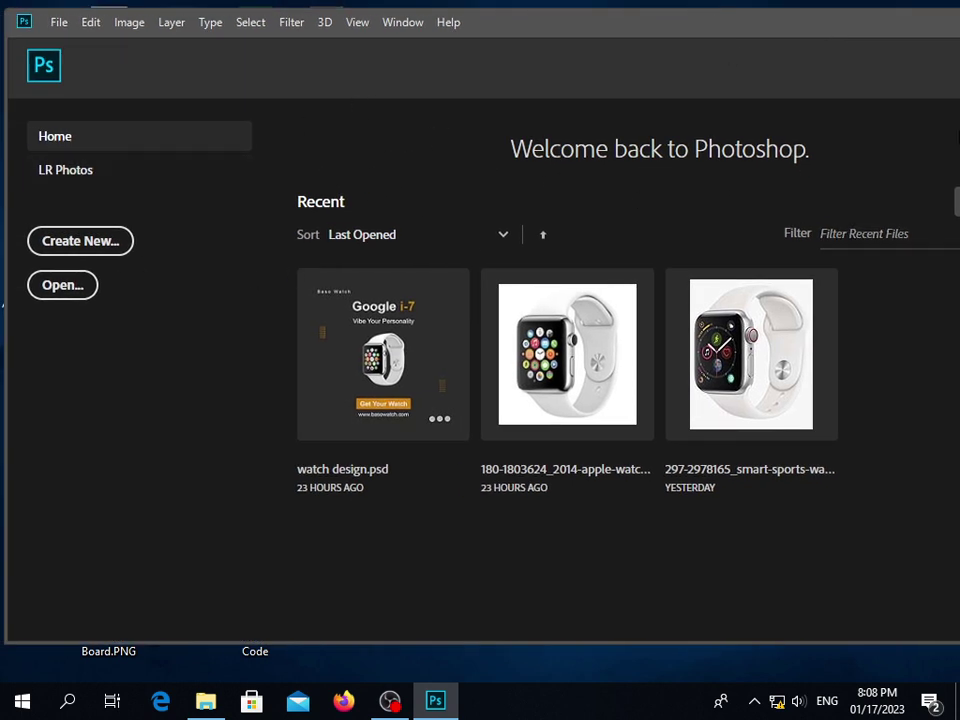
pyautogui.moveTo(880, 28); pyautogui.dragTo(857, 58)
pyautogui.doubleClick(896, 51)
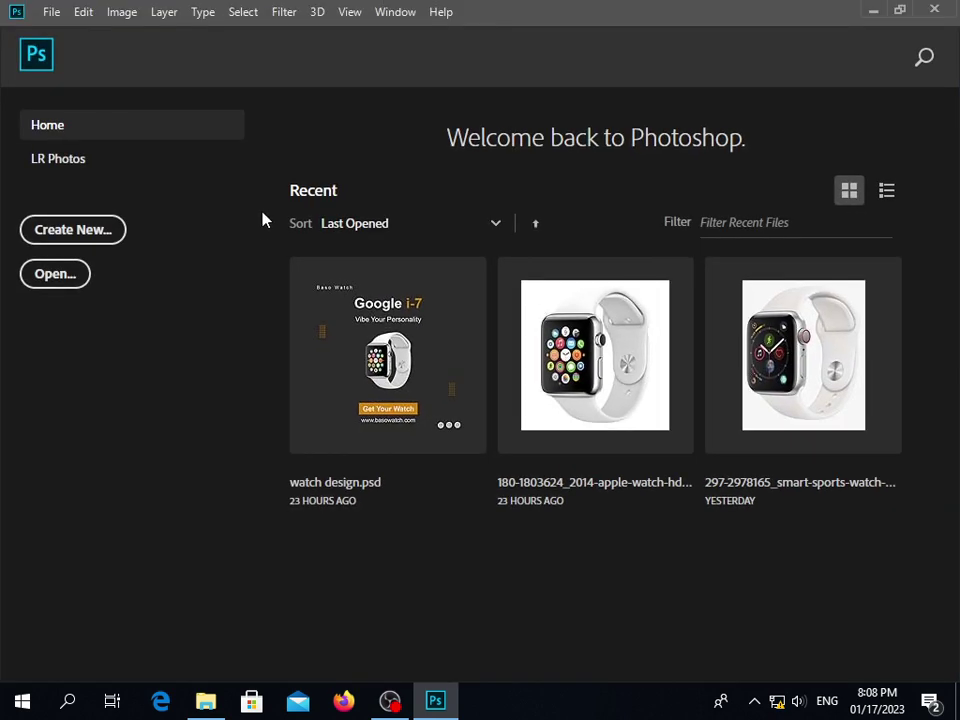
# Create the Untitled-1 document at 1080 × 1080 px, 300 ppi with a white background
pyautogui.click(61, 236)
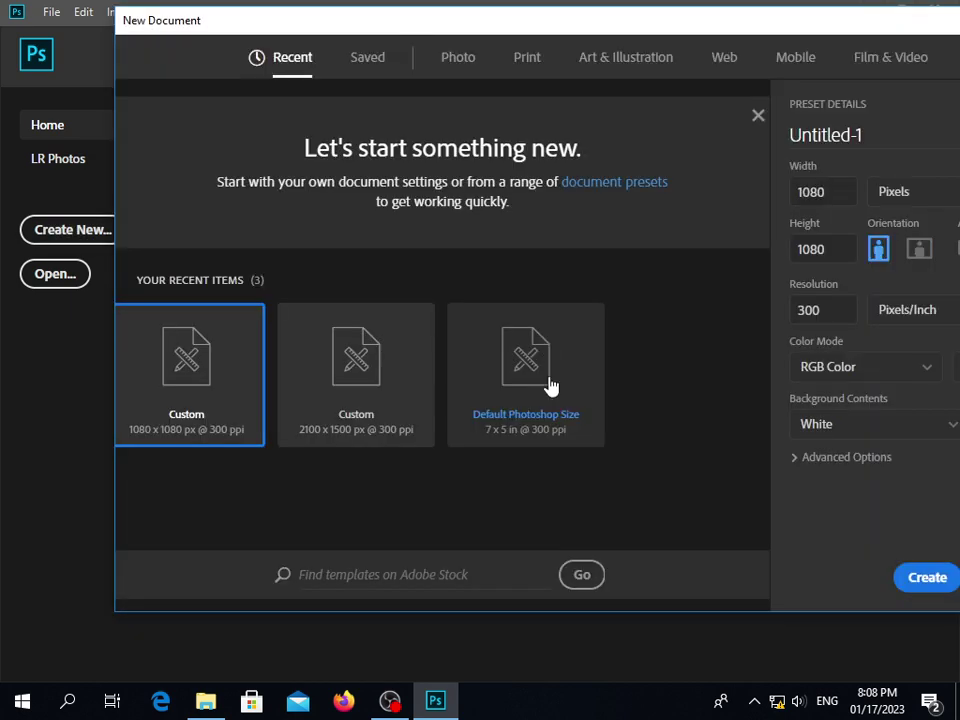
pyautogui.moveTo(859, 24); pyautogui.dragTo(745, 46)
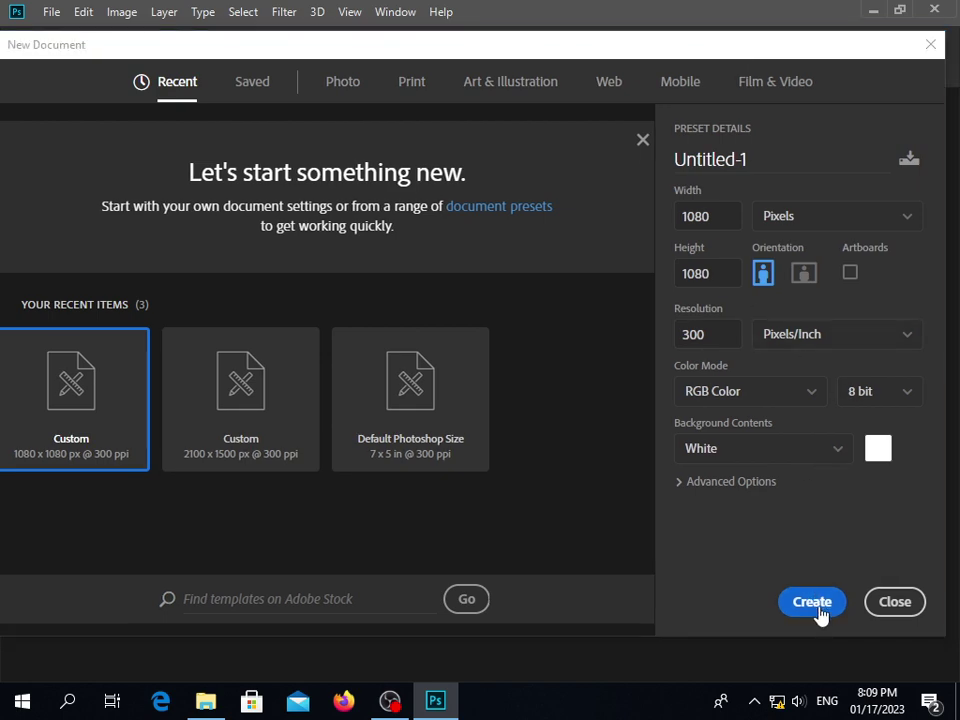
pyautogui.click(814, 602)
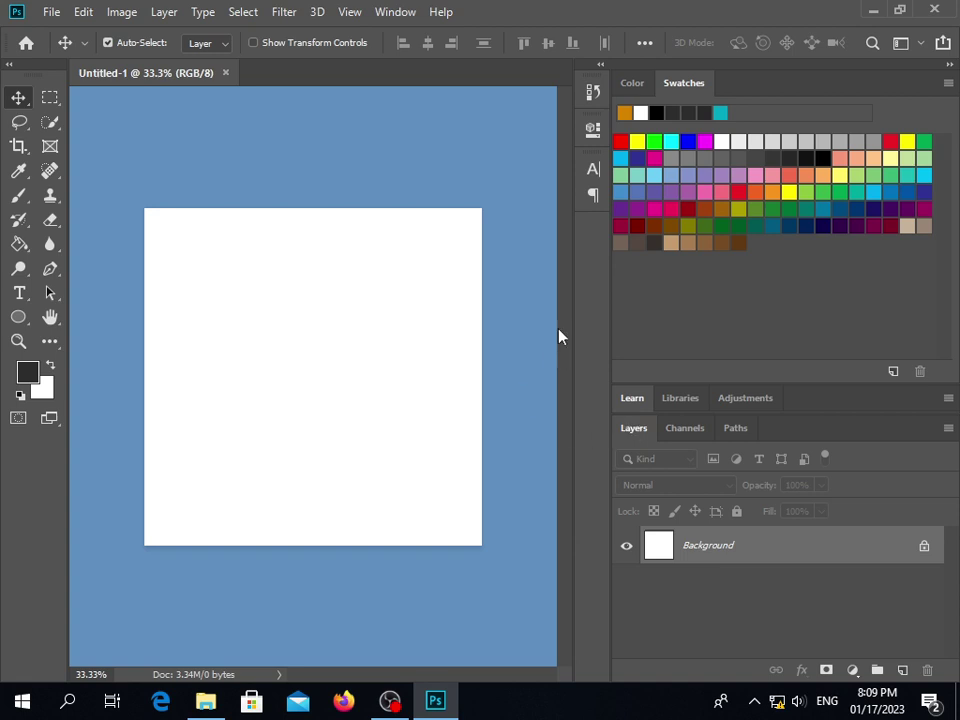
# Reset the pasteboard around the canvas to the Default dark grey
pyautogui.rightClick(496, 153)
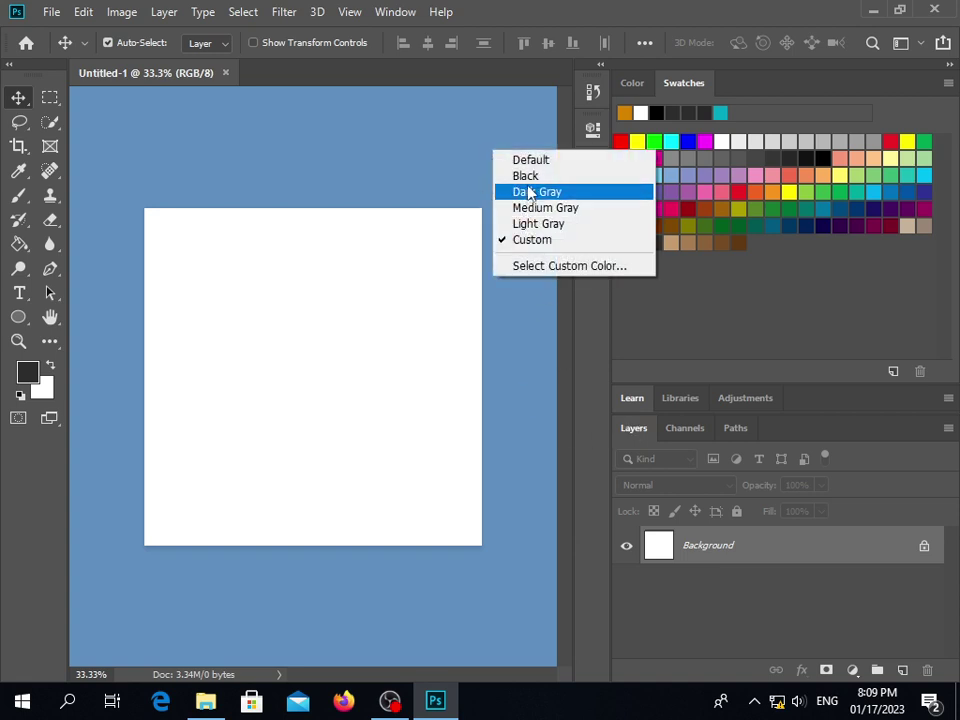
pyautogui.click(533, 159)
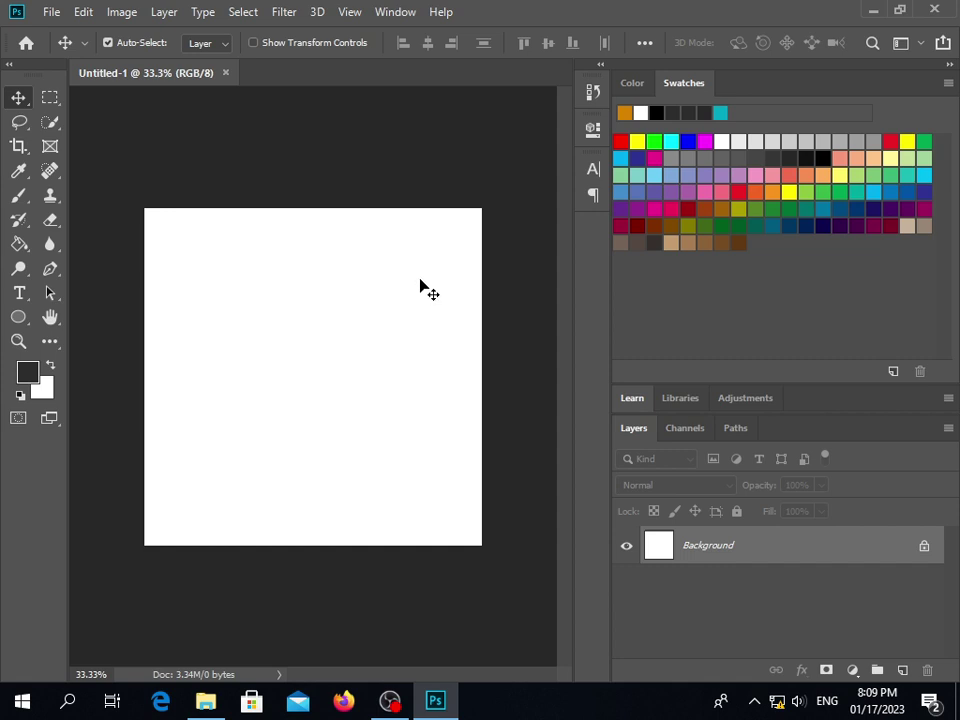
pyautogui.scroll(3, 337, 270)
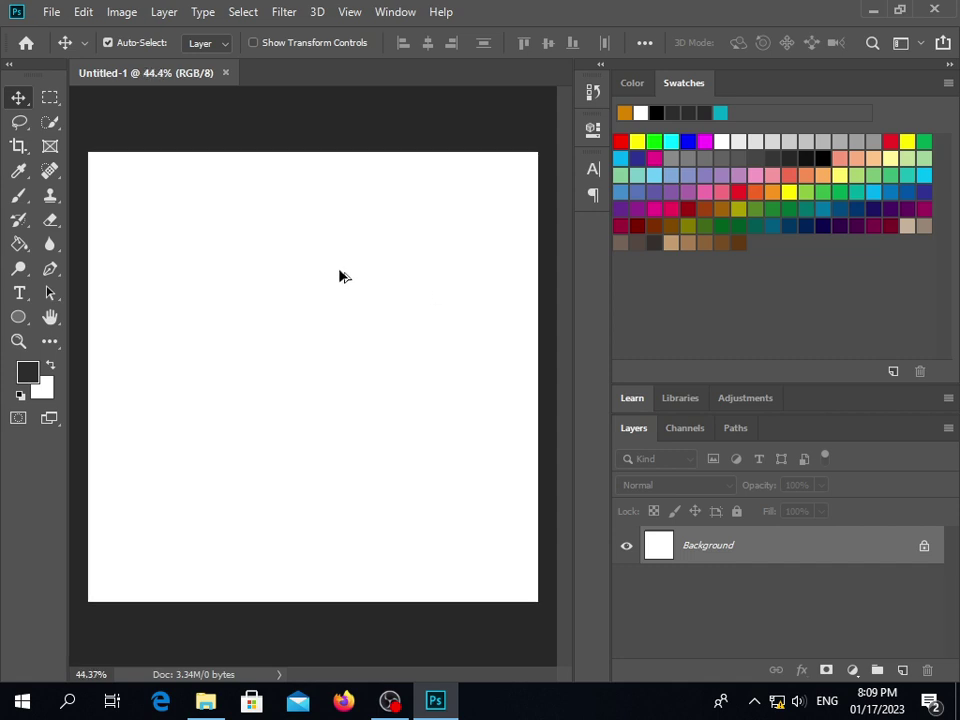
pyautogui.scroll(-1, 338, 273)
# Show the Downloads folder in File Explorer
pyautogui.scroll(2, 338, 274)
pyautogui.scroll(-1, 340, 276)
pyautogui.click(205, 700)
pyautogui.click(80, 148)
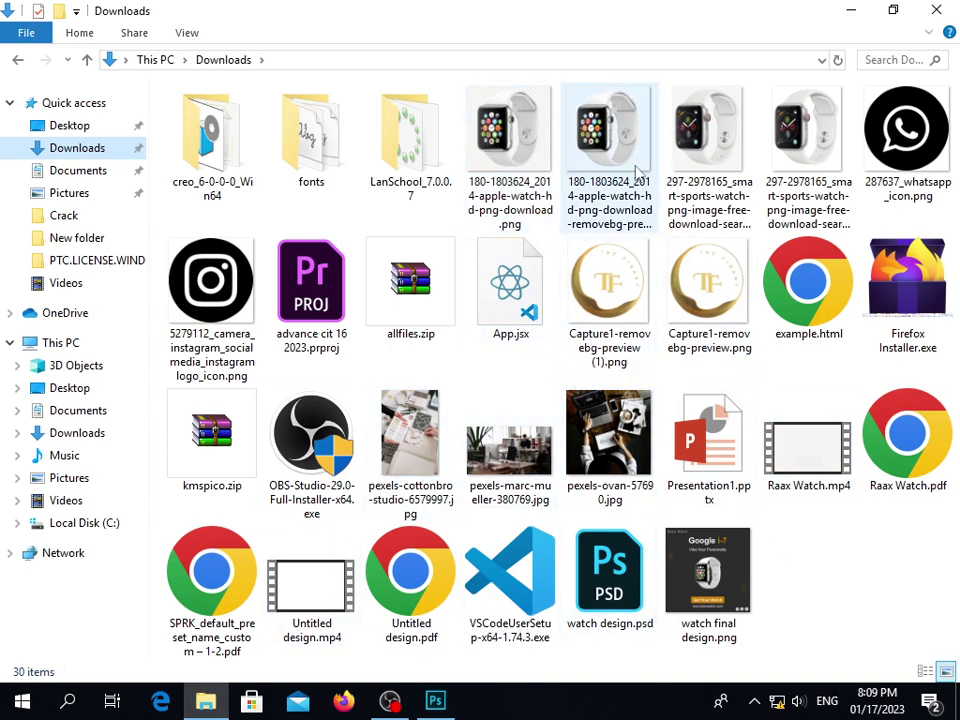
# Switch back to the Untitled-1 window through Photoshop's taskbar preview
pyautogui.moveTo(435, 700)
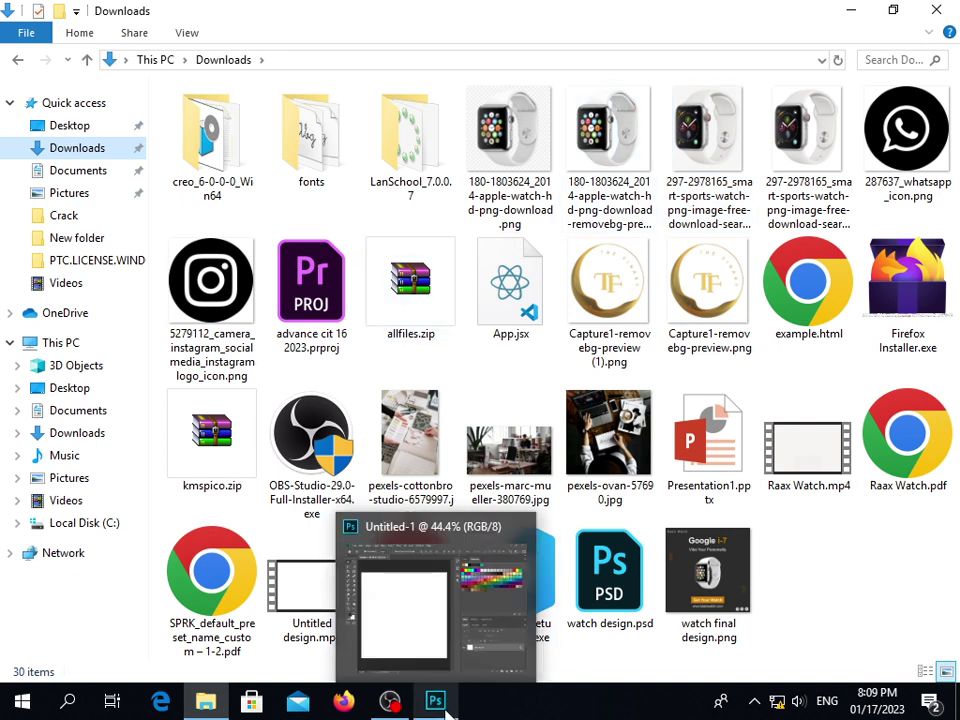
pyautogui.click(420, 610)
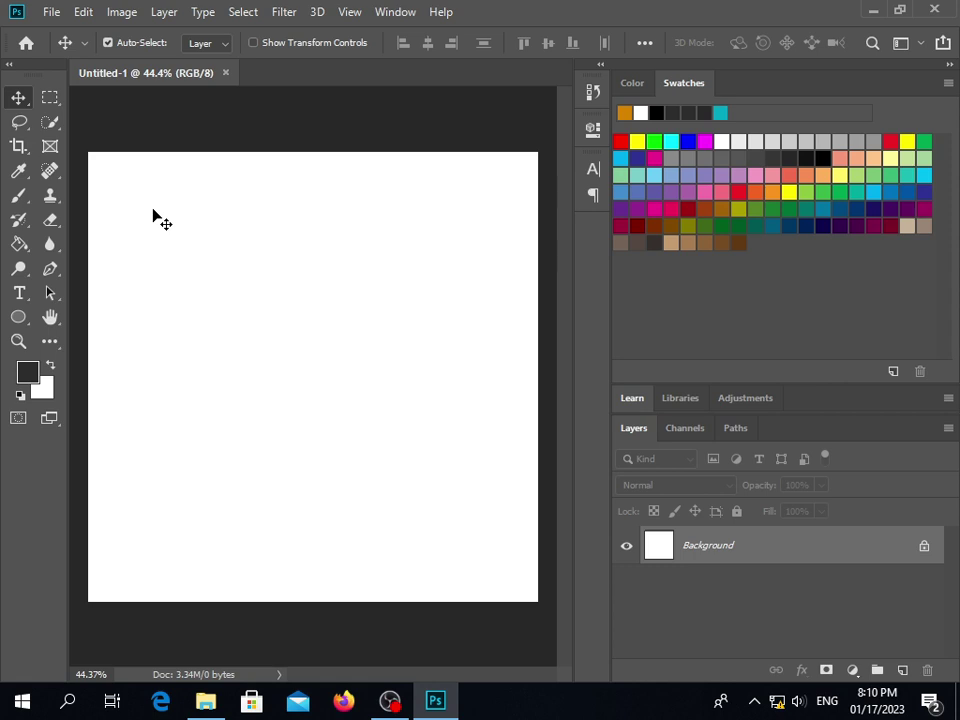
# Choose the Gradient Tool from the Paint Bucket/Gradient tool group
pyautogui.click(14, 246)
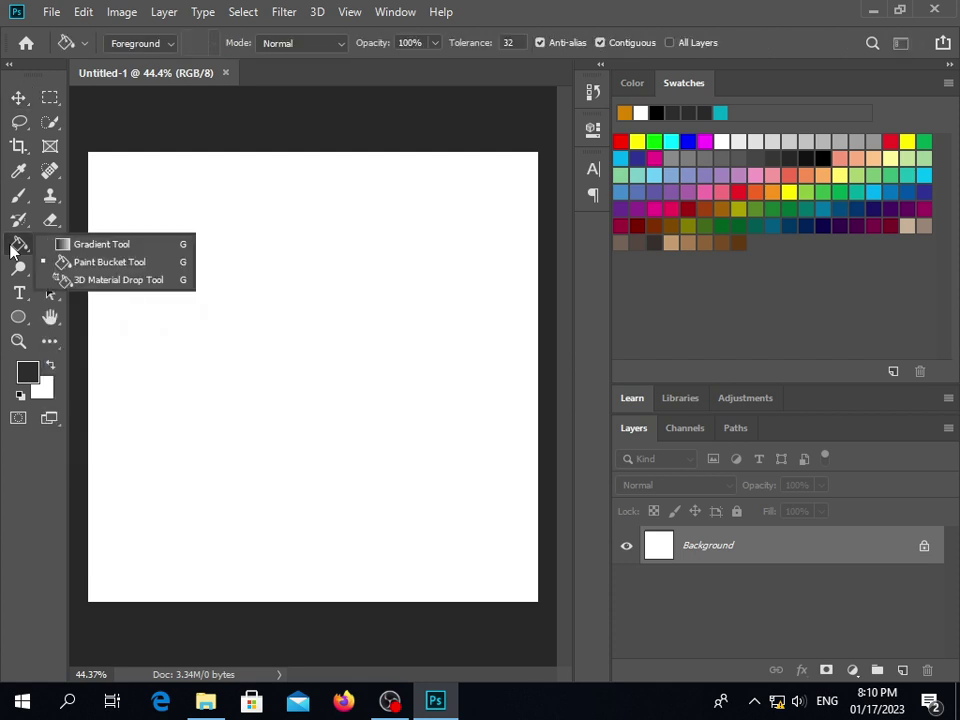
pyautogui.click(66, 247)
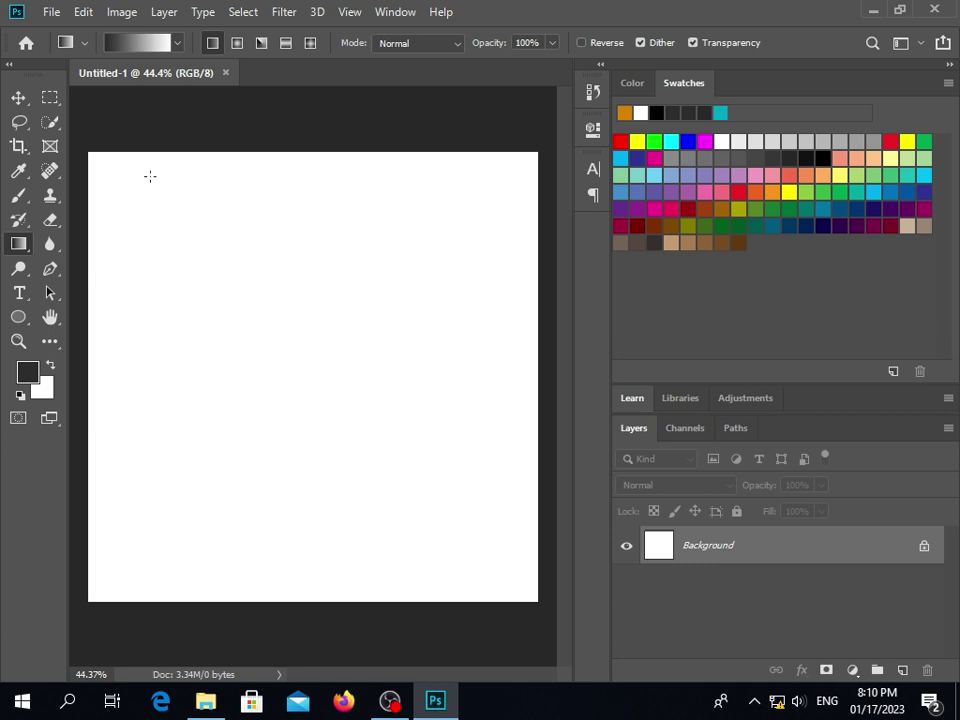
pyautogui.rightClick(19, 247)
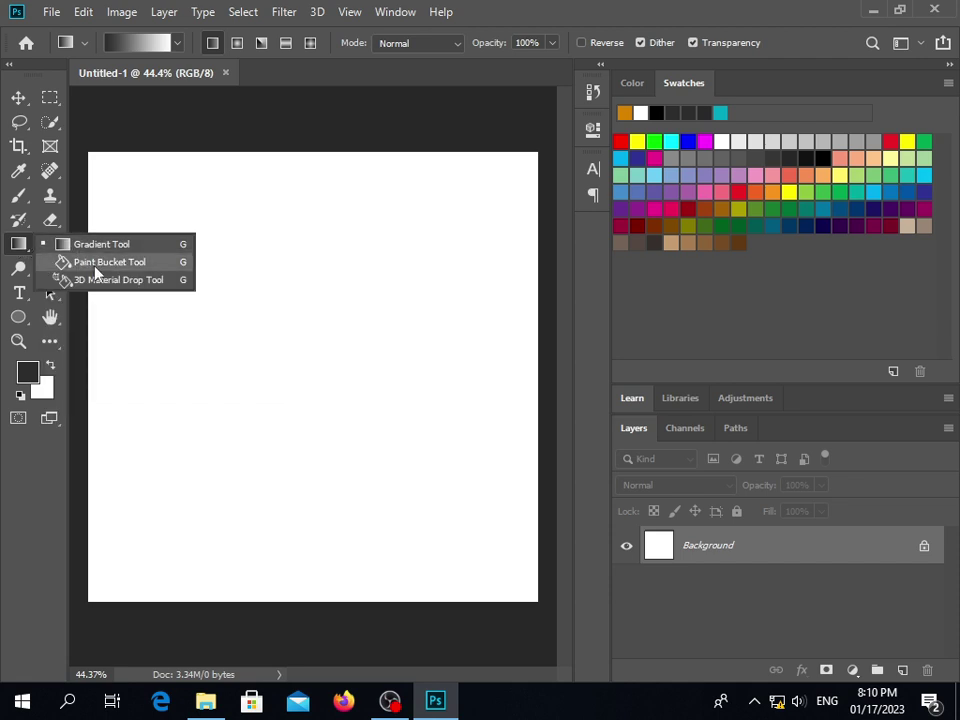
pyautogui.click(66, 261)
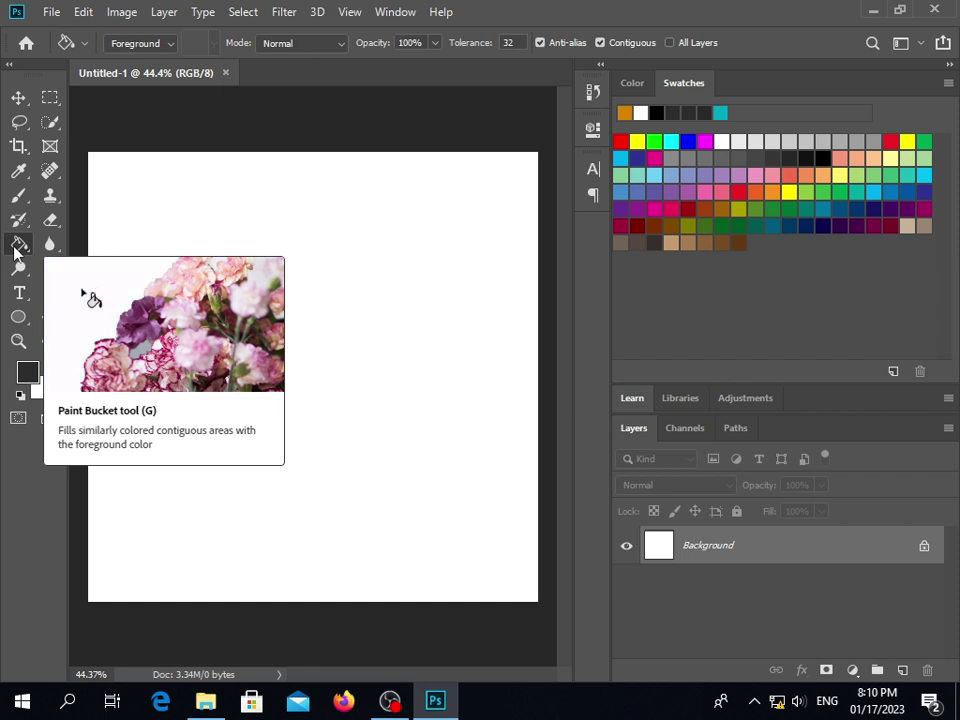
pyautogui.rightClick(16, 246)
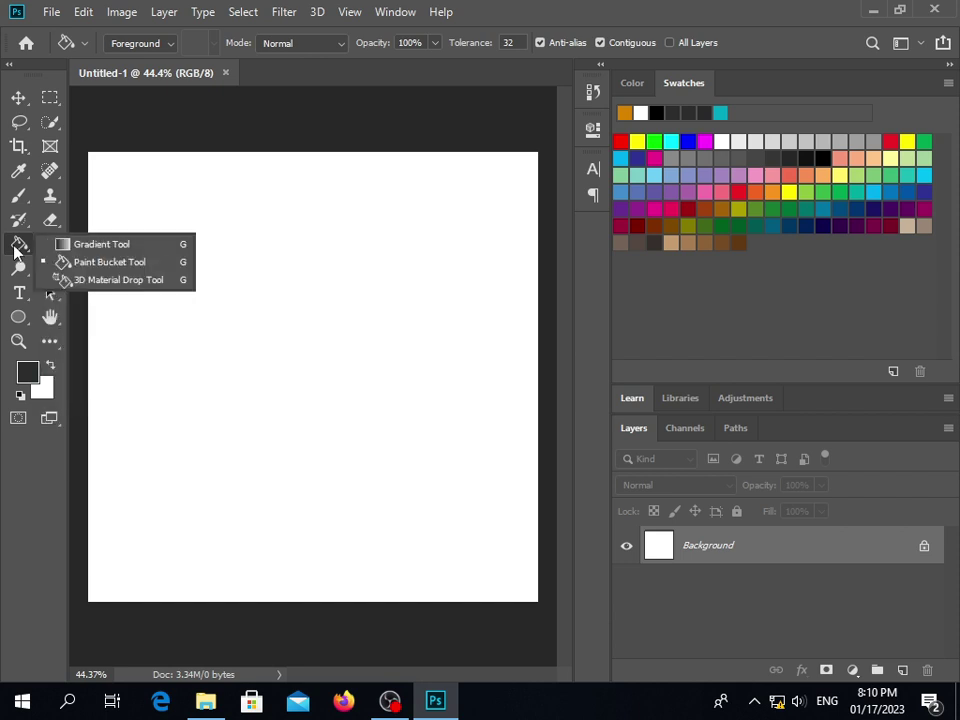
pyautogui.click(114, 247)
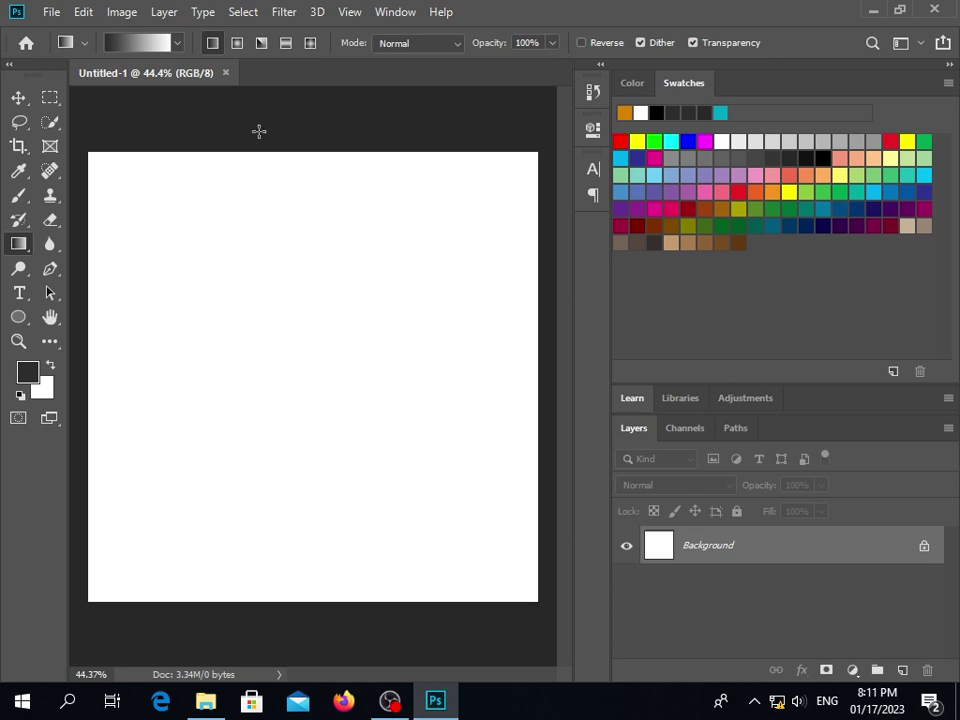
# In the Gradient Editor, set the left colour stop to a dark grey
pyautogui.click(126, 52)
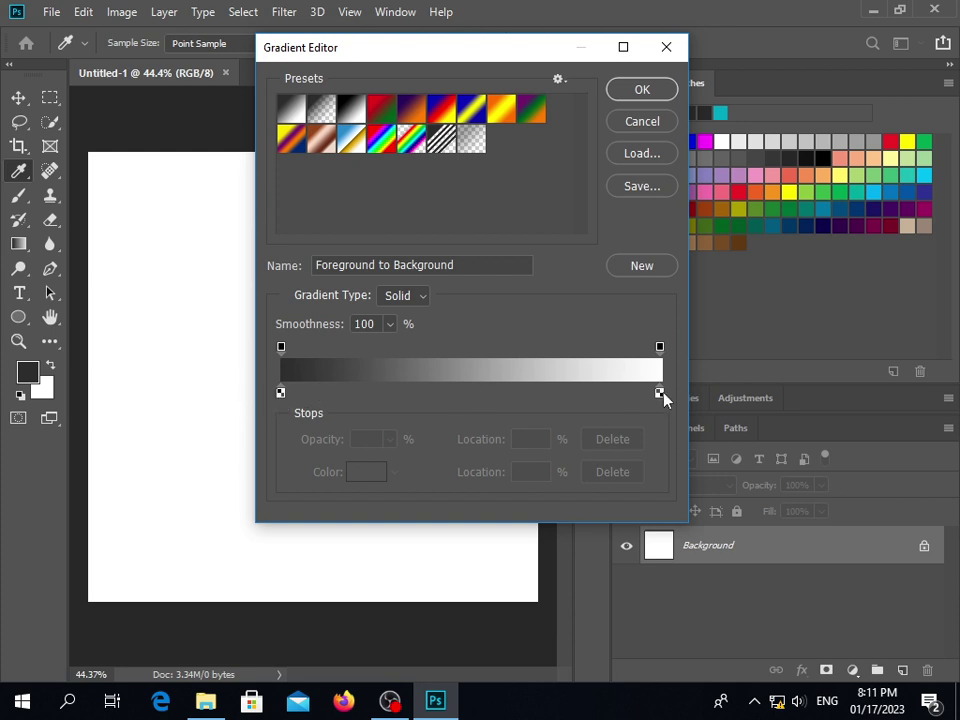
pyautogui.click(281, 393)
pyautogui.doubleClick(281, 393)
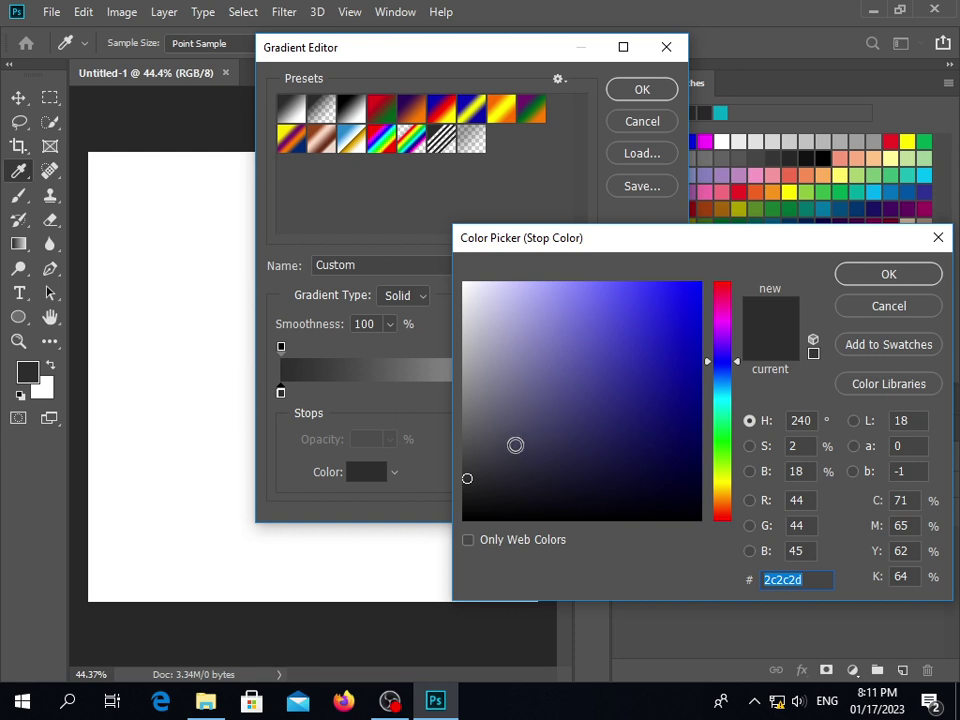
pyautogui.moveTo(466, 476); pyautogui.dragTo(458, 455)
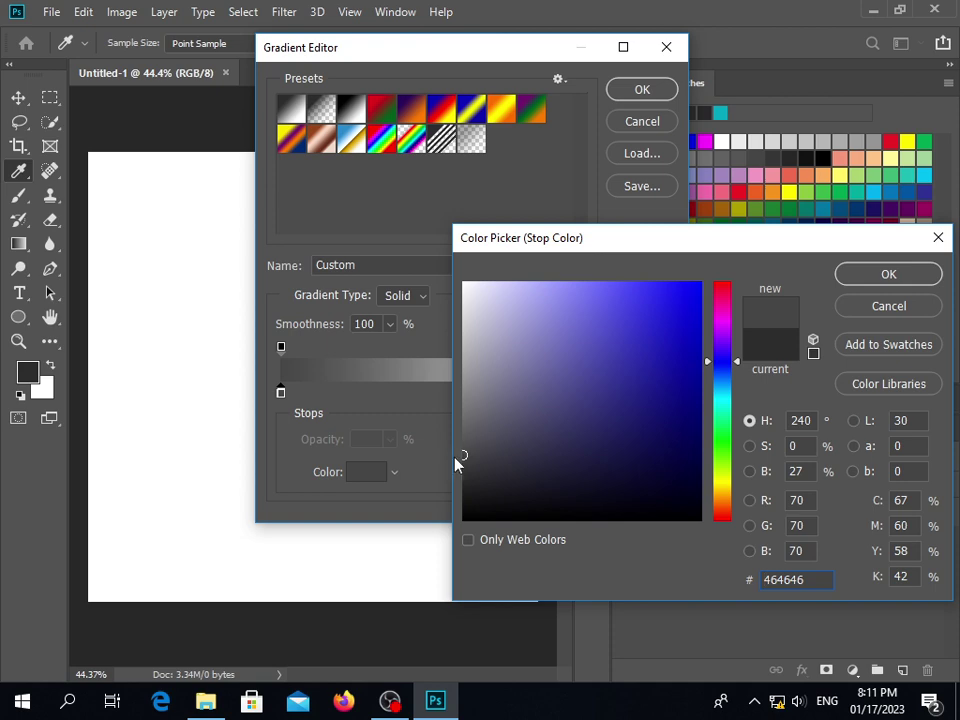
pyautogui.click(882, 284)
# Change the right colour stop from white to dark grey #292929
pyautogui.click(661, 393)
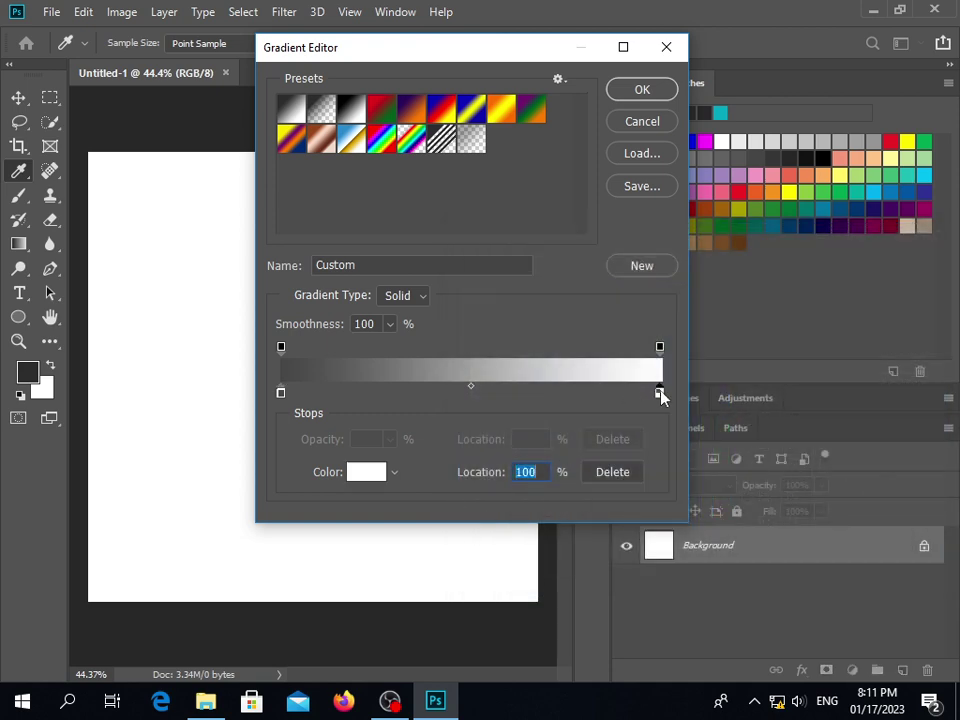
pyautogui.doubleClick(661, 393)
pyautogui.click(461, 476)
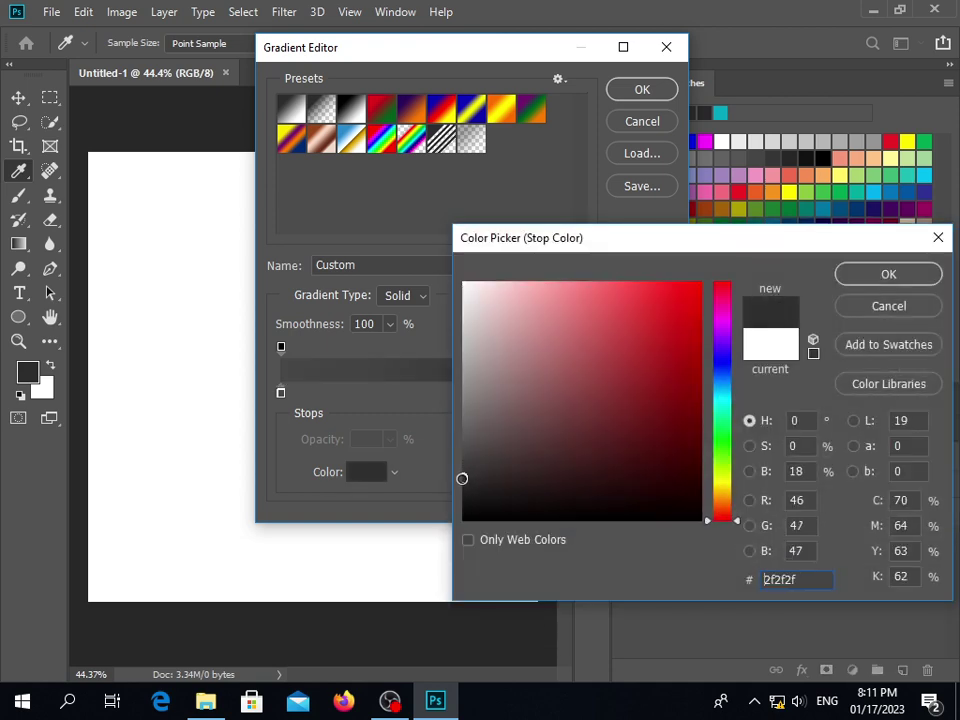
pyautogui.moveTo(460, 476); pyautogui.dragTo(463, 482)
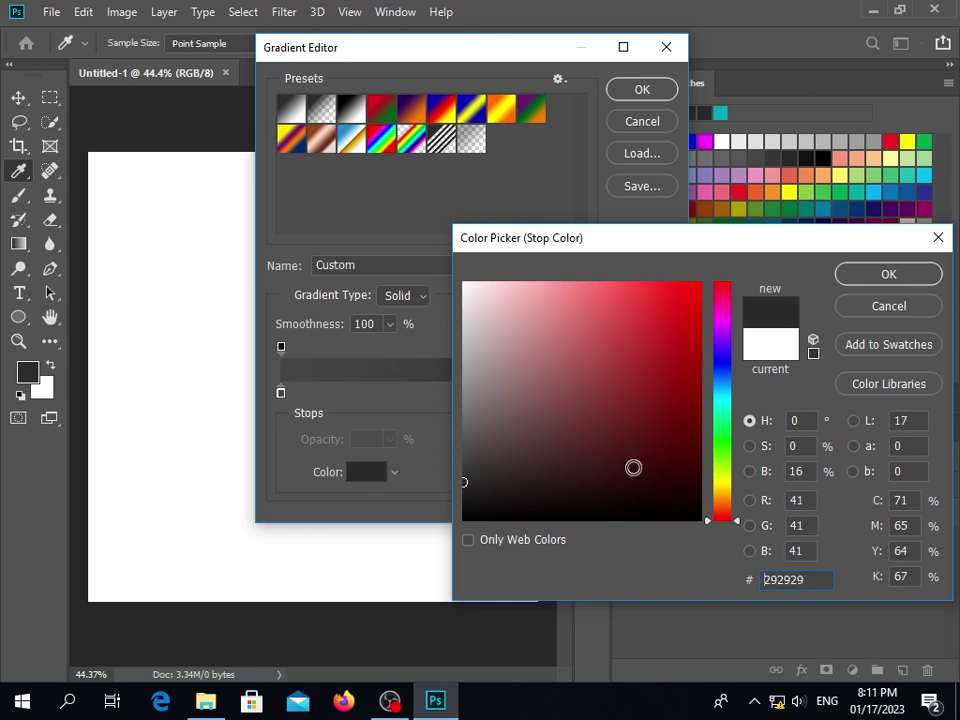
pyautogui.click(882, 286)
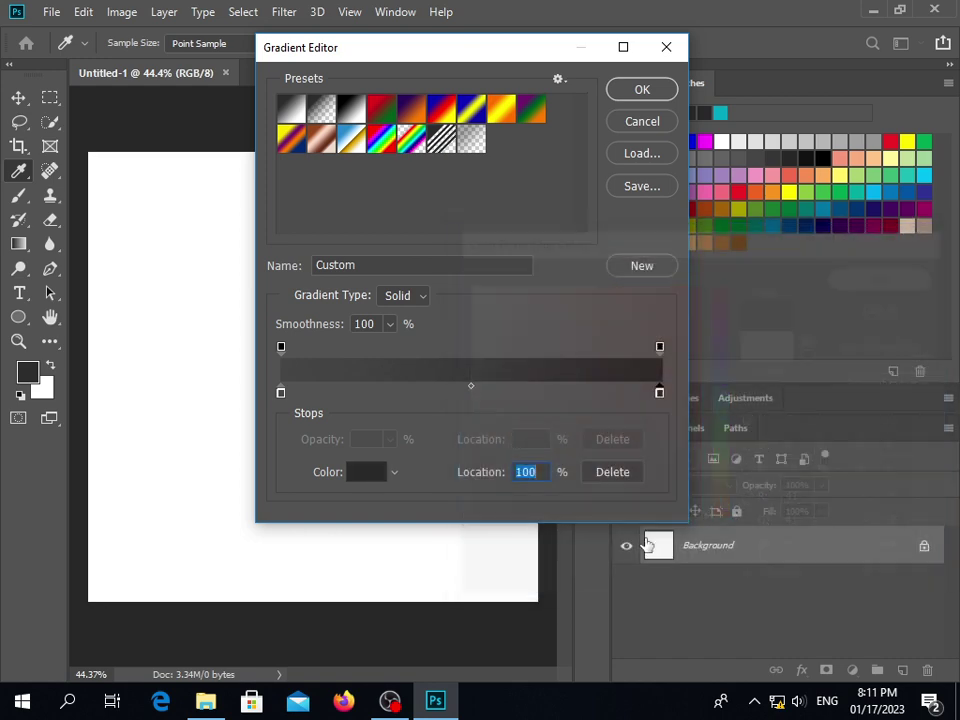
# Lighten the left stop to #555555 and move the midpoint to about 54%
pyautogui.doubleClick(281, 393)
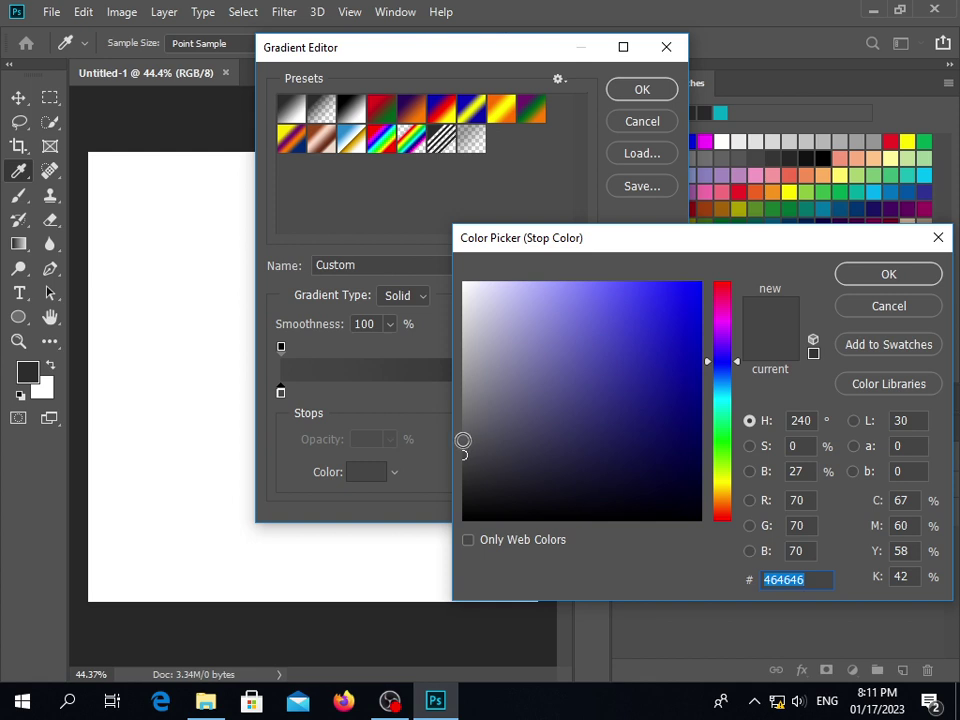
pyautogui.click(461, 435)
pyautogui.moveTo(461, 435); pyautogui.dragTo(462, 442)
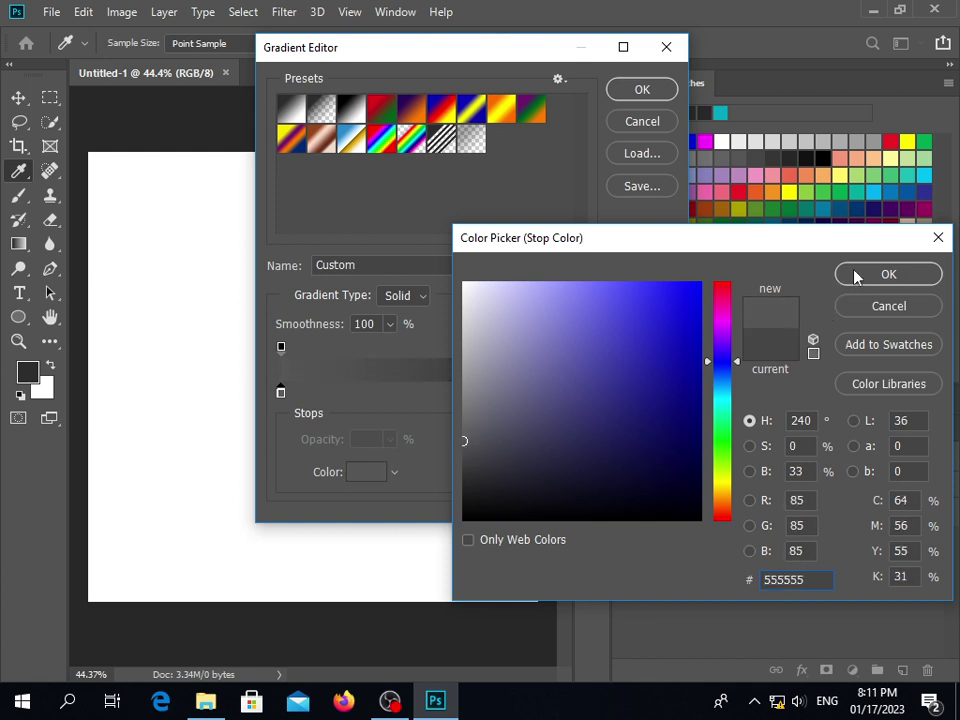
pyautogui.click(857, 274)
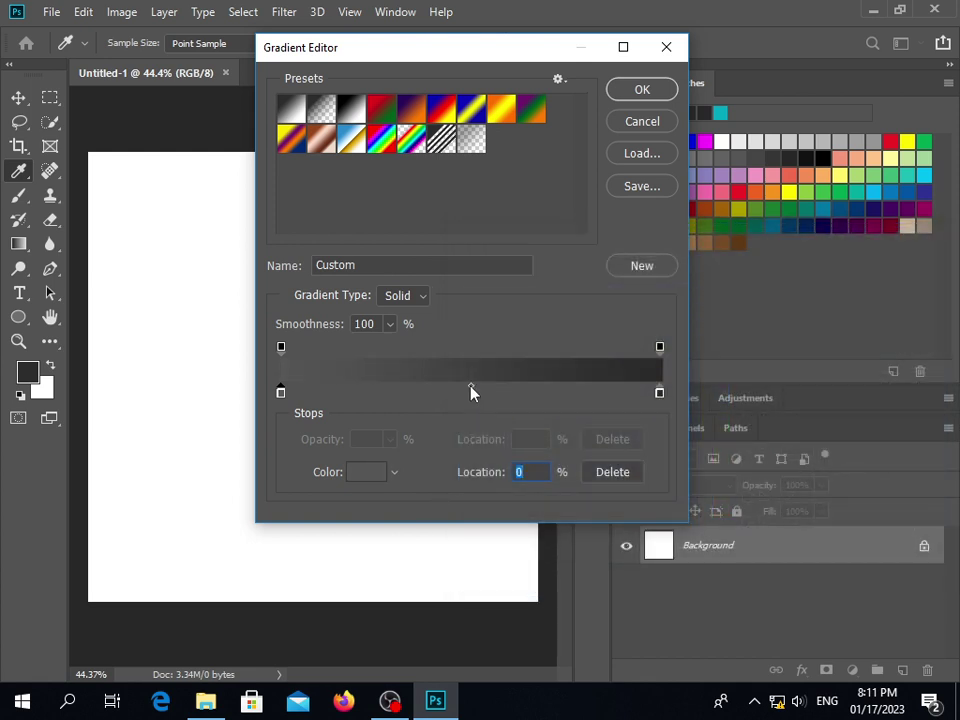
pyautogui.moveTo(471, 392)
pyautogui.mouseDown()
pyautogui.moveTo(489, 392)
pyautogui.moveTo(400, 403)
pyautogui.moveTo(566, 392)
pyautogui.moveTo(478, 400)
pyautogui.mouseUp()
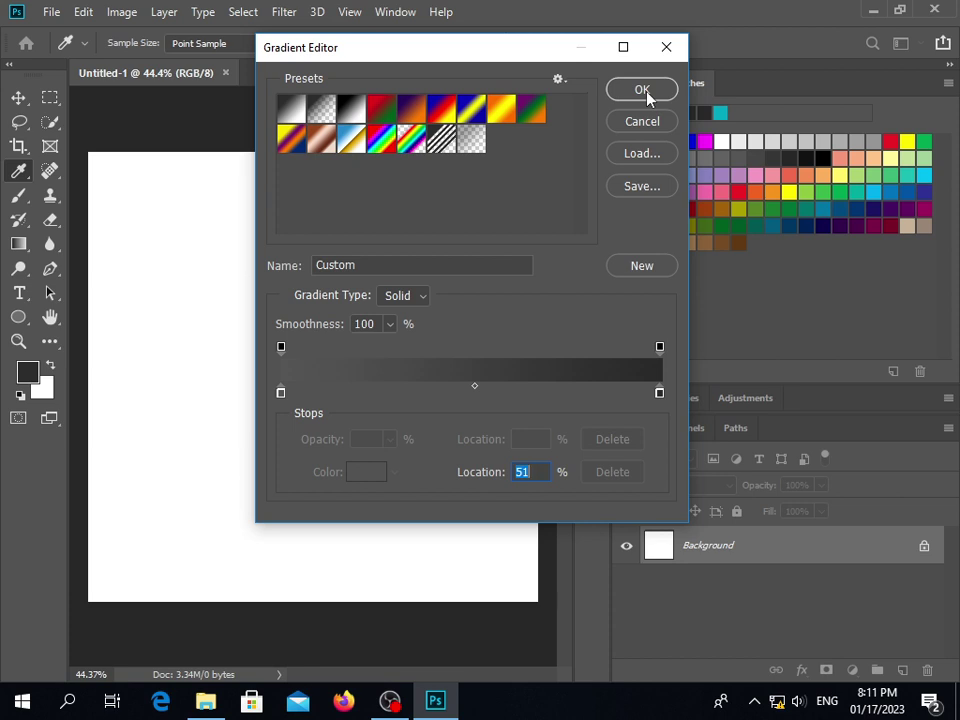
# Add a colour stop at Location 100% and close the Gradient Editor with OK
pyautogui.click(586, 391)
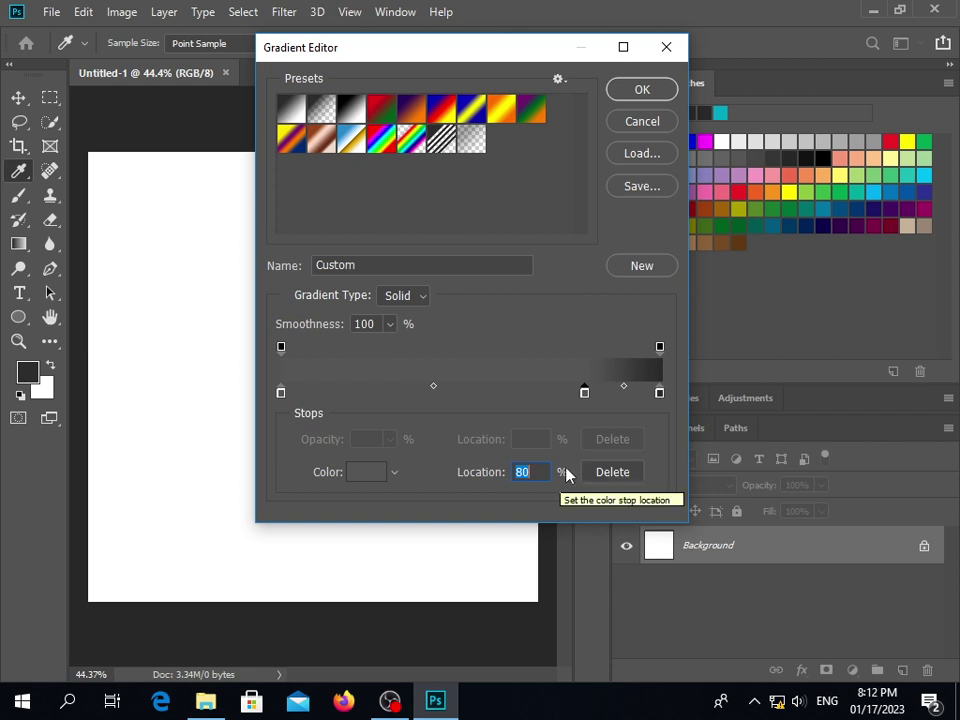
pyautogui.write('100')
pyautogui.press('Return')
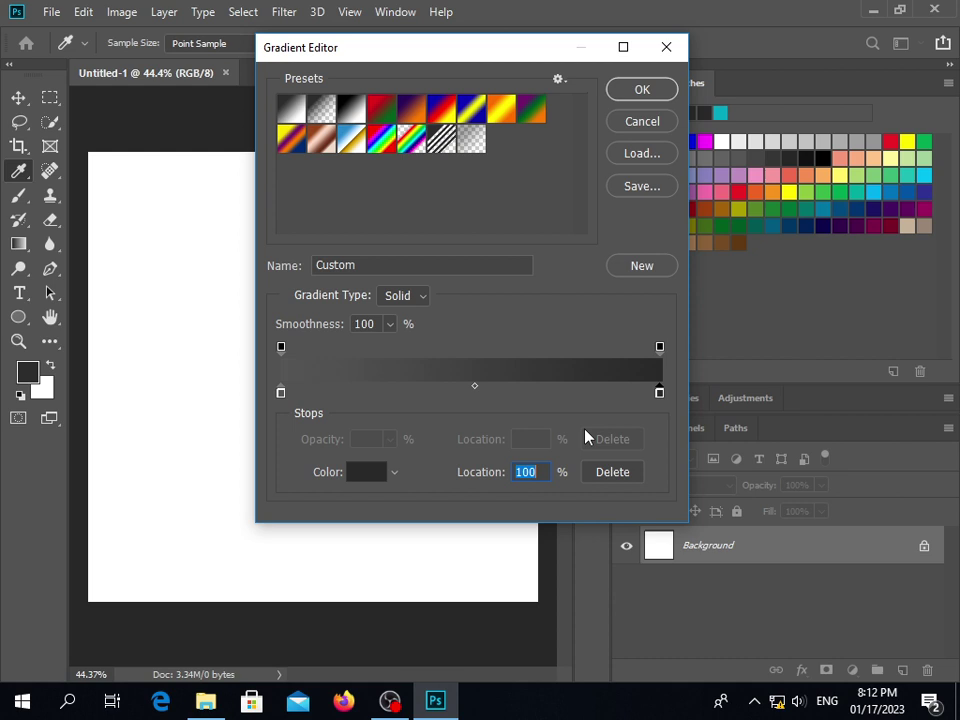
pyautogui.click(640, 96)
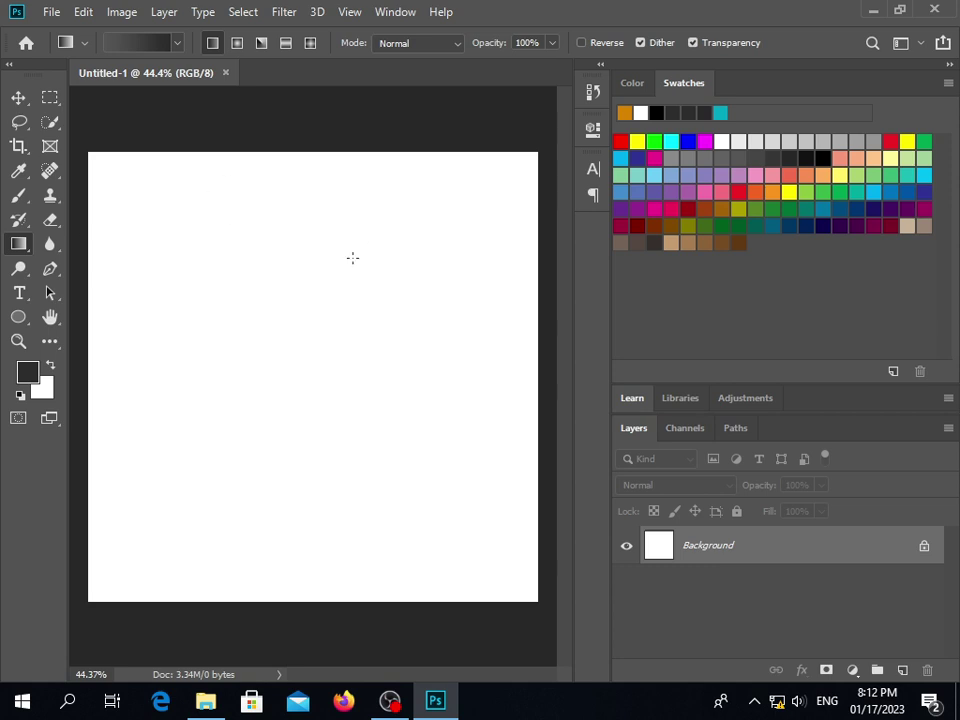
# Fill the canvas with the dark grey gradient from top-left to bottom-right, then reopen the Gradient Editor
pyautogui.moveTo(109, 182); pyautogui.dragTo(527, 578)
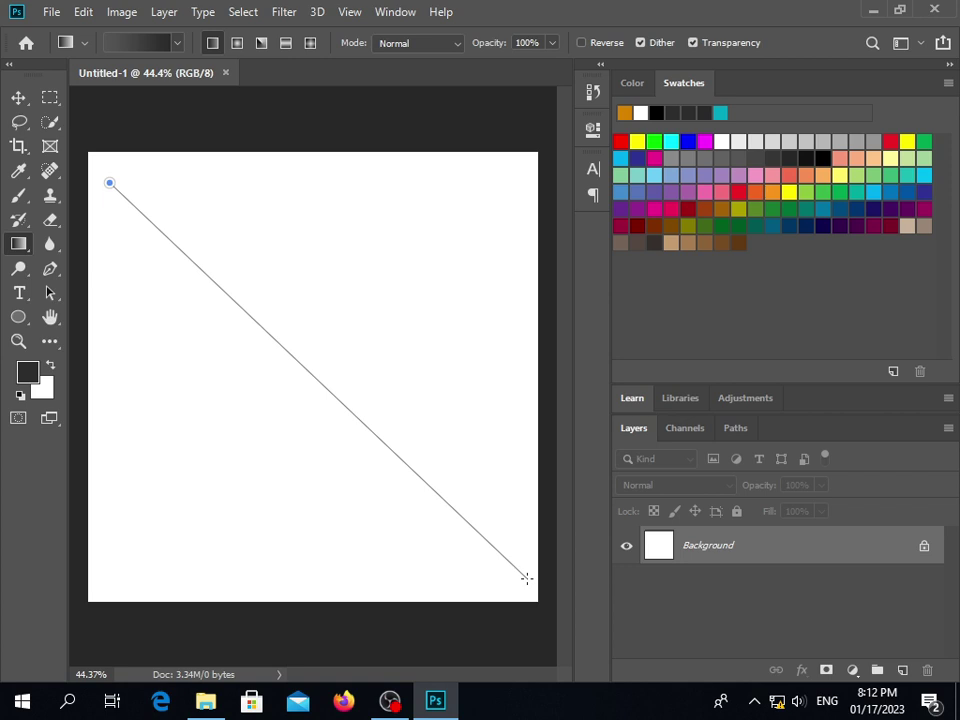
pyautogui.moveTo(527, 578); pyautogui.dragTo(527, 578)
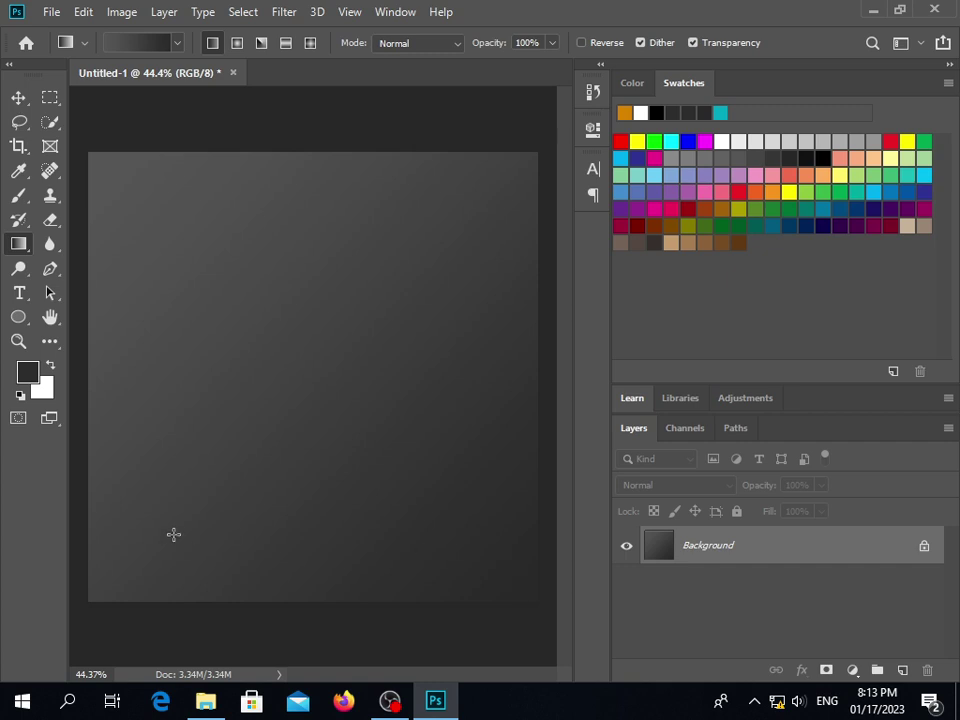
pyautogui.click(150, 48)
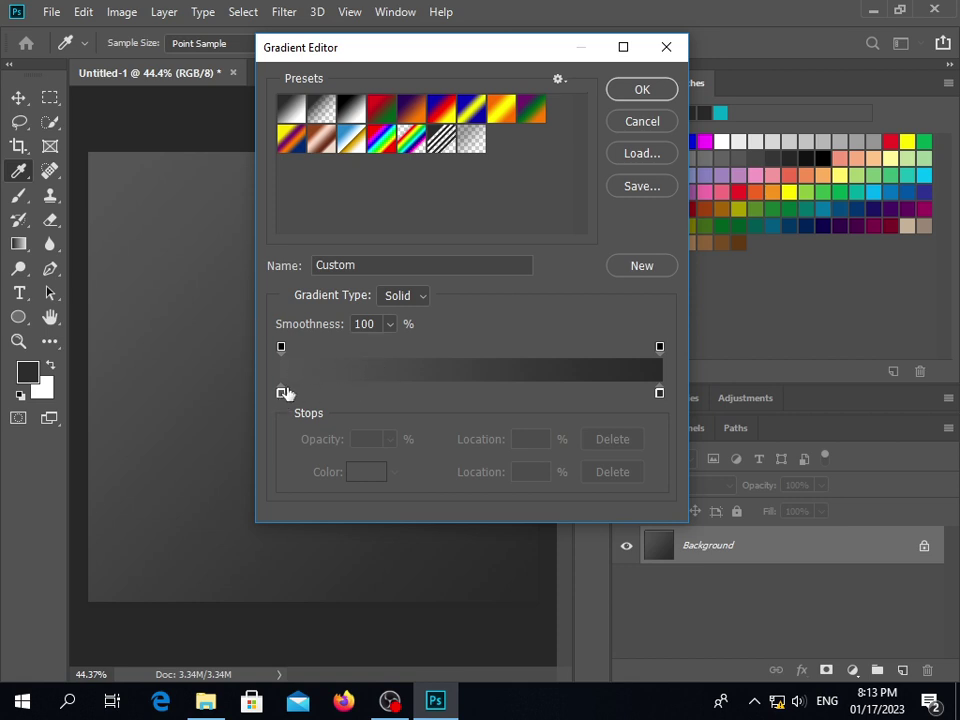
# Set the left stop to blue 0000ca and drag the blue-to-navy gradient diagonally across the canvas
pyautogui.doubleClick(281, 392)
pyautogui.click(656, 355)
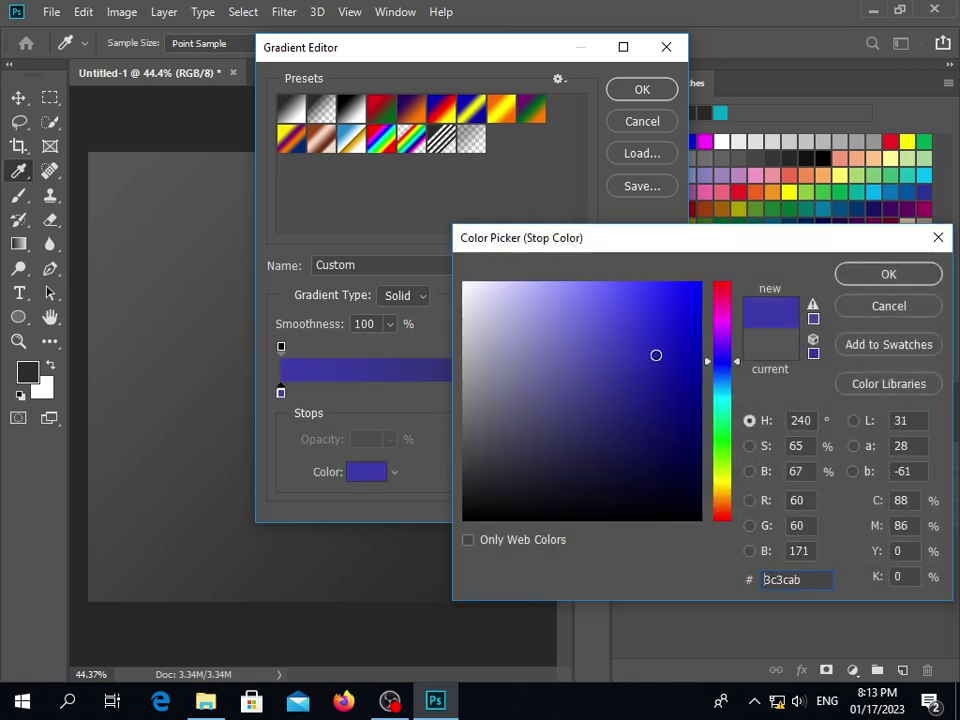
pyautogui.click(701, 332)
pyautogui.click(887, 273)
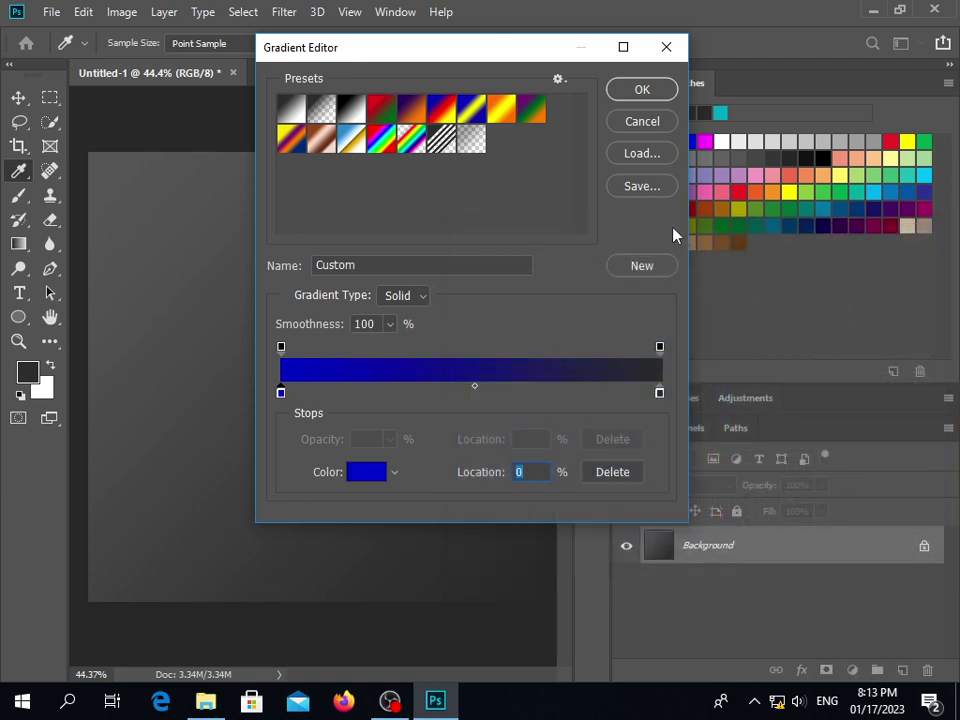
pyautogui.click(642, 92)
pyautogui.moveTo(108, 206); pyautogui.dragTo(535, 605)
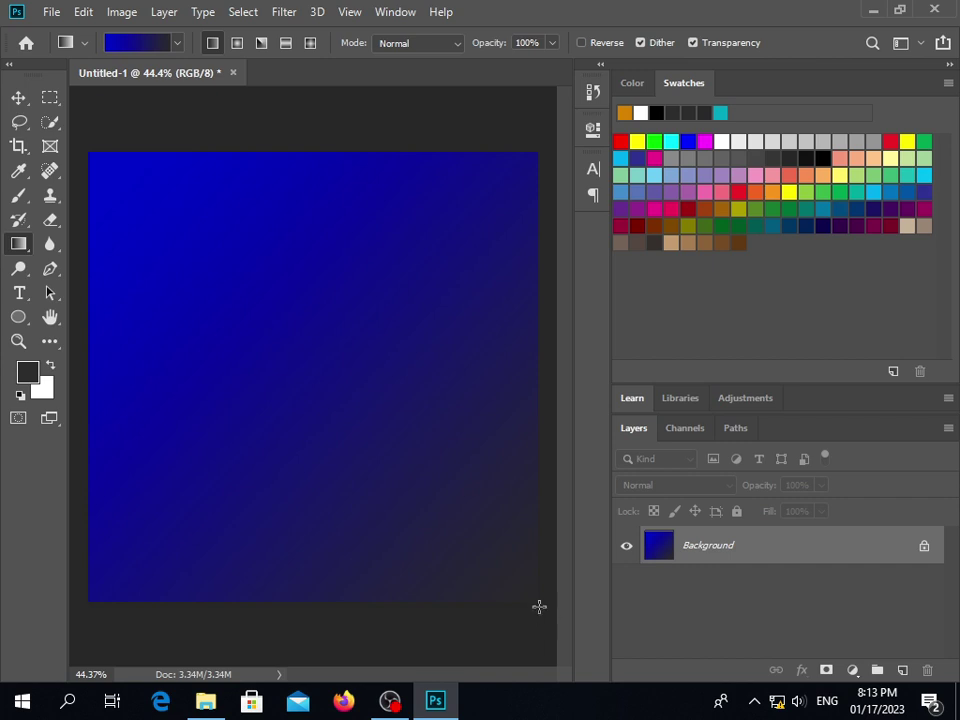
# Undo the blue gradient to restore the grey diagonal one, and set gradient style to radial
pyautogui.hotkey('ctrl', 'z')
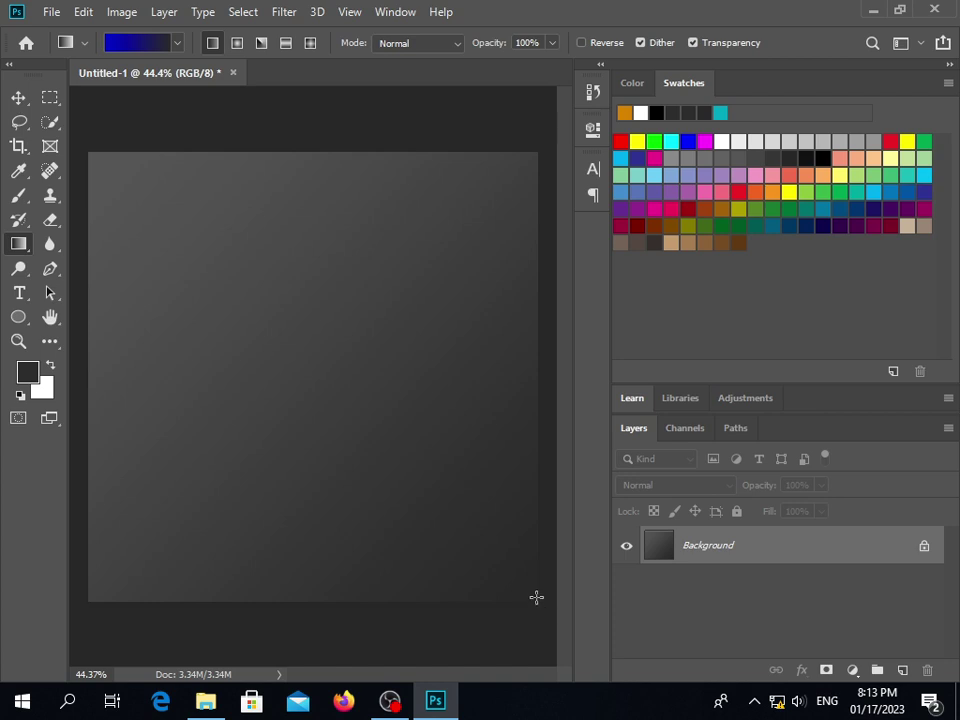
pyautogui.click(237, 42)
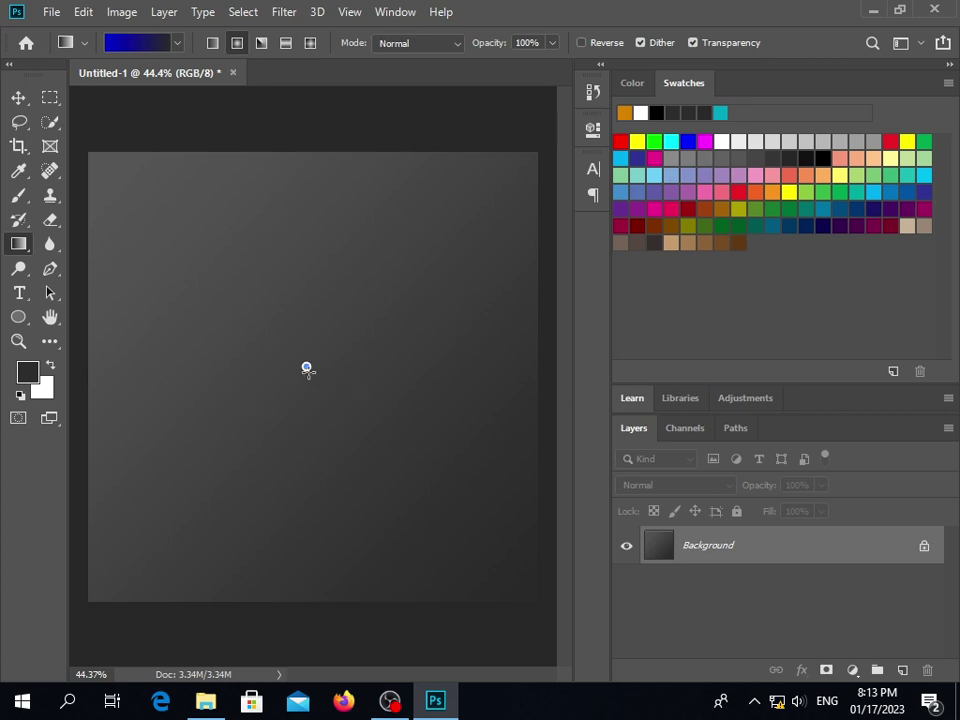
# Undo a trial radial fill and set the gradient's left stop to grey 5e5e5e
pyautogui.moveTo(306, 368); pyautogui.dragTo(357, 474)
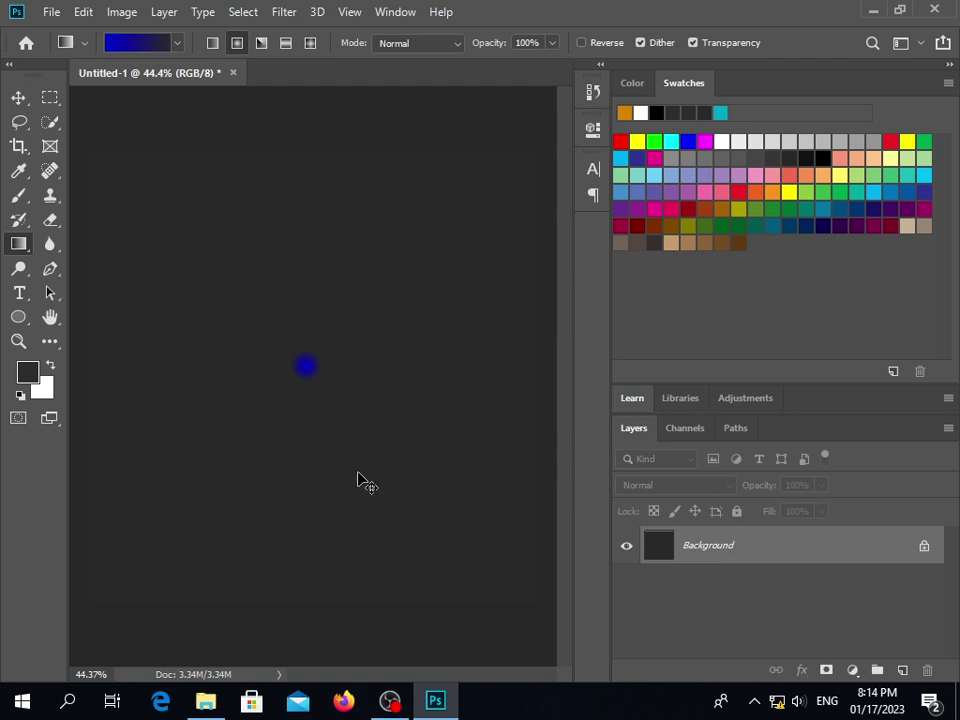
pyautogui.hotkey('ctrl', 'z')
pyautogui.hotkey('ctrl', 'z')
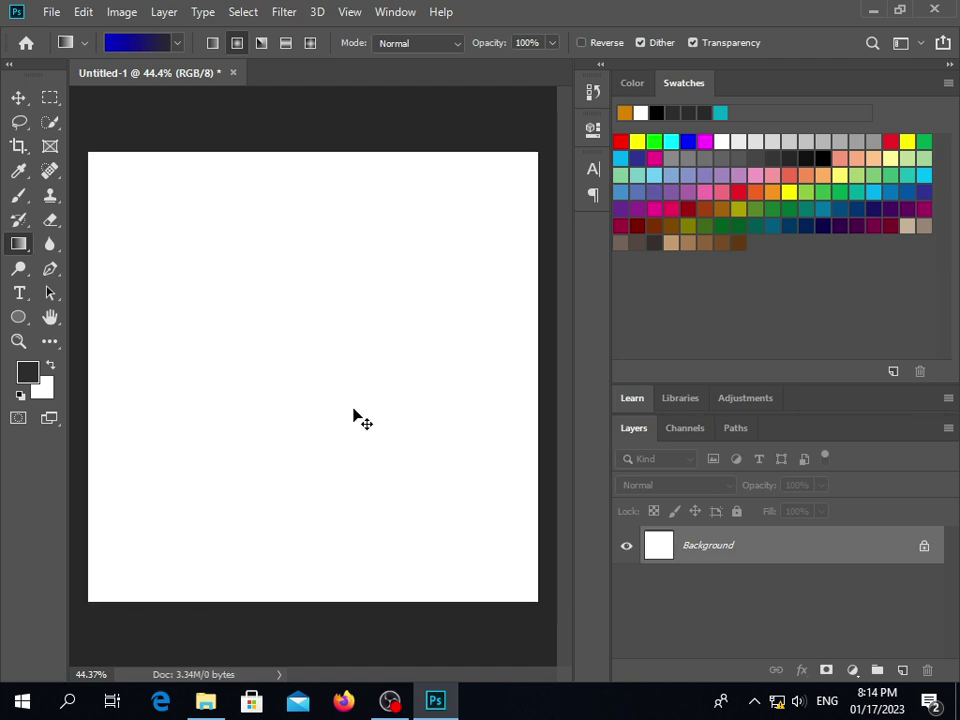
pyautogui.click(138, 42)
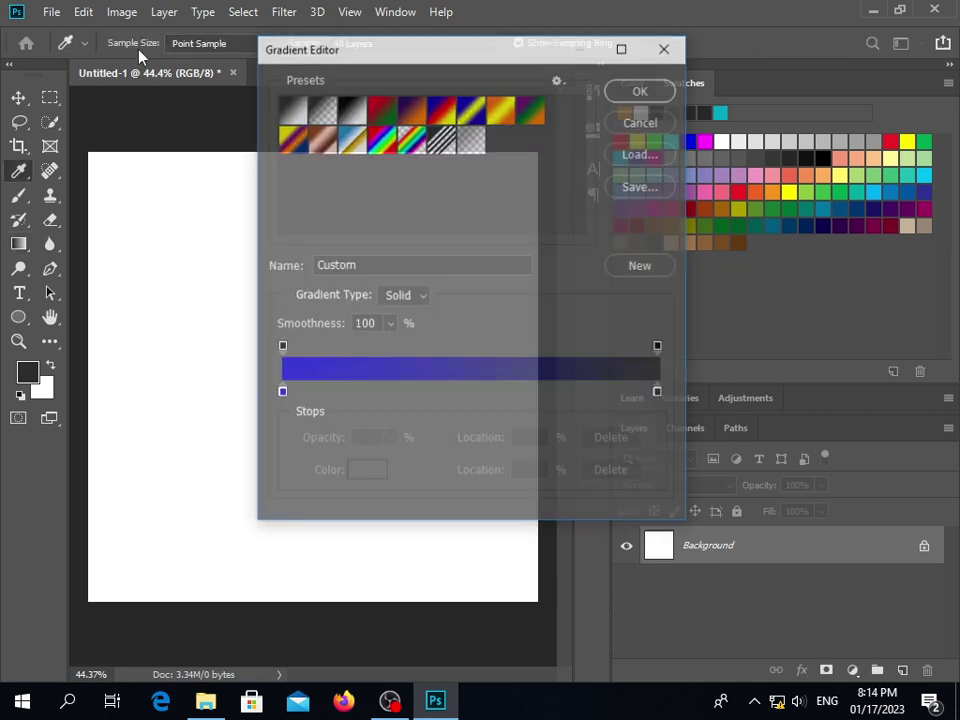
pyautogui.doubleClick(280, 393)
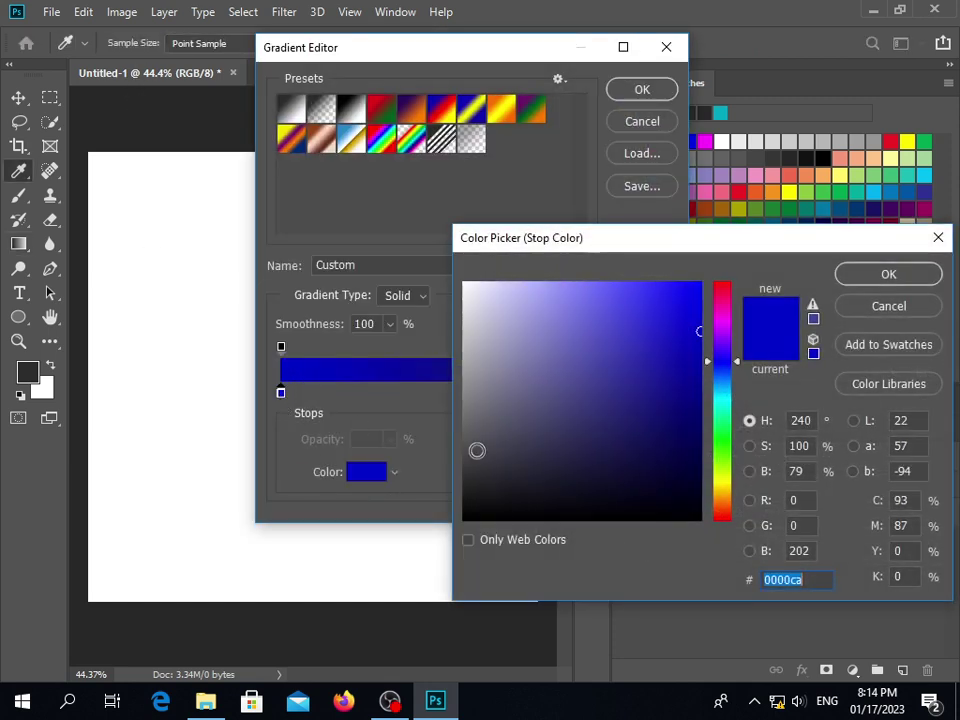
pyautogui.moveTo(476, 450)
pyautogui.mouseDown()
pyautogui.moveTo(473, 409)
pyautogui.moveTo(445, 393)
pyautogui.moveTo(442, 437)
pyautogui.mouseUp()
pyautogui.click(872, 280)
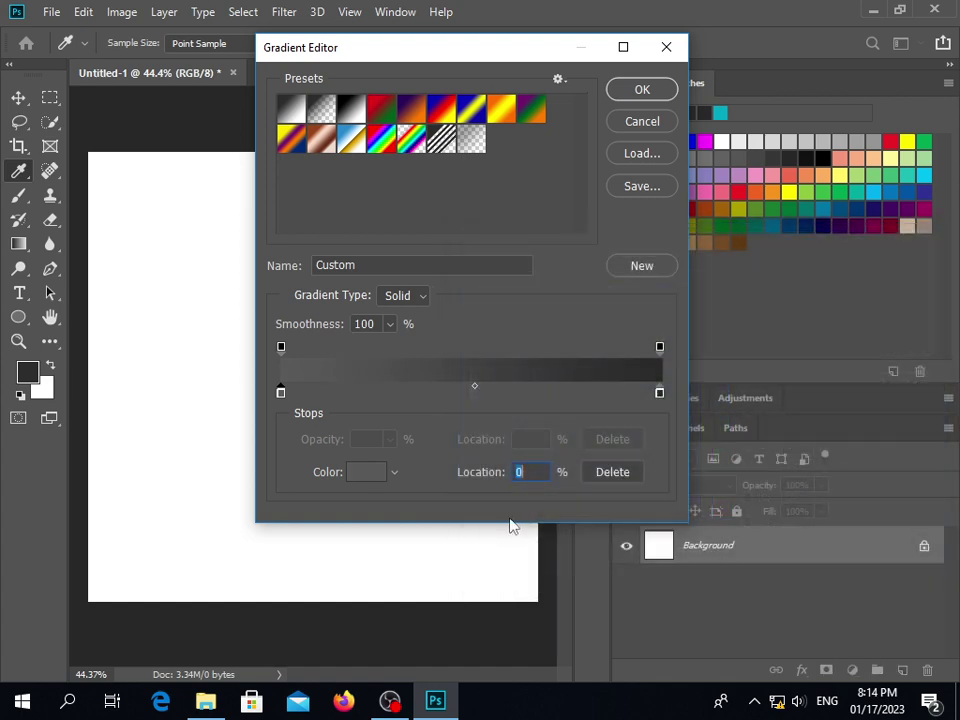
pyautogui.click(645, 95)
# Test two radial grey fills from the centre, undoing both back to white
pyautogui.moveTo(300, 360); pyautogui.dragTo(384, 460)
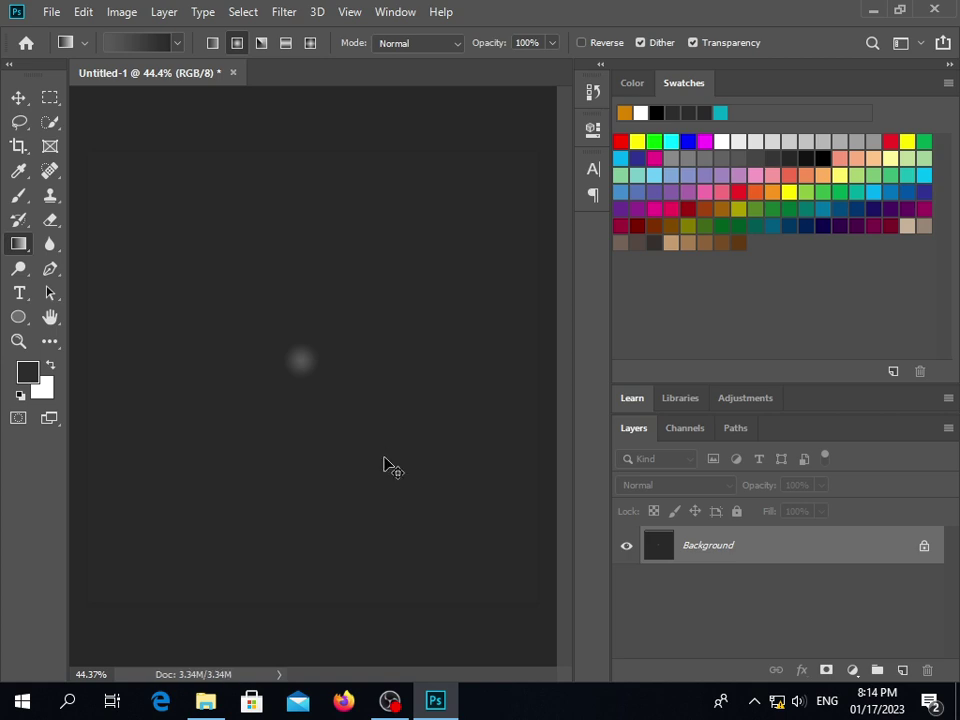
pyautogui.hotkey('ctrl', 'z')
pyautogui.moveTo(313, 364); pyautogui.dragTo(456, 585)
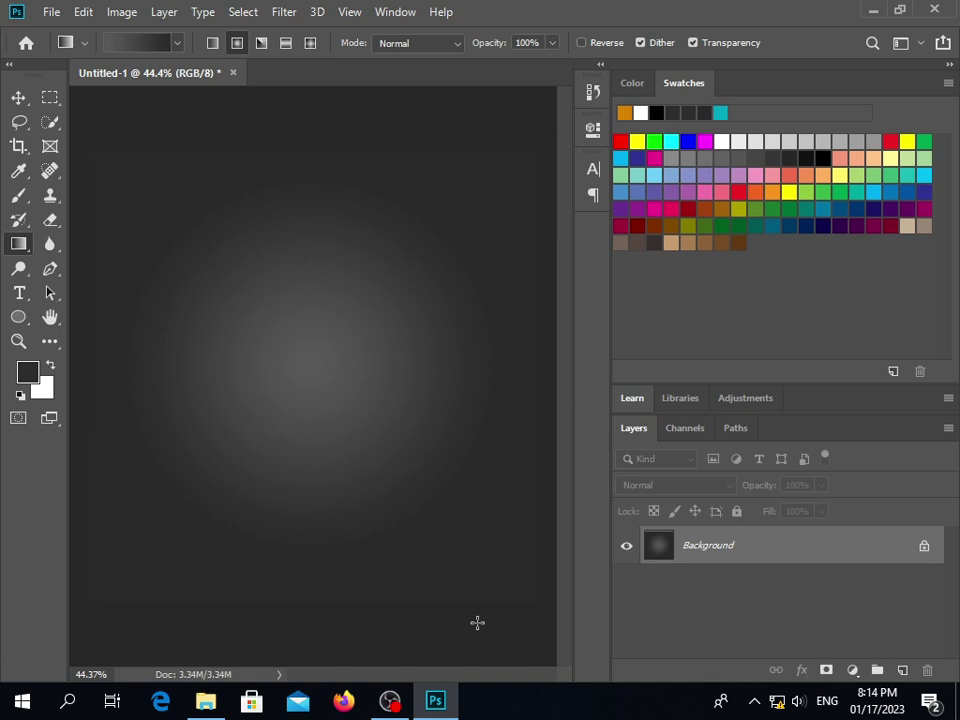
pyautogui.hotkey('ctrl', 'z')
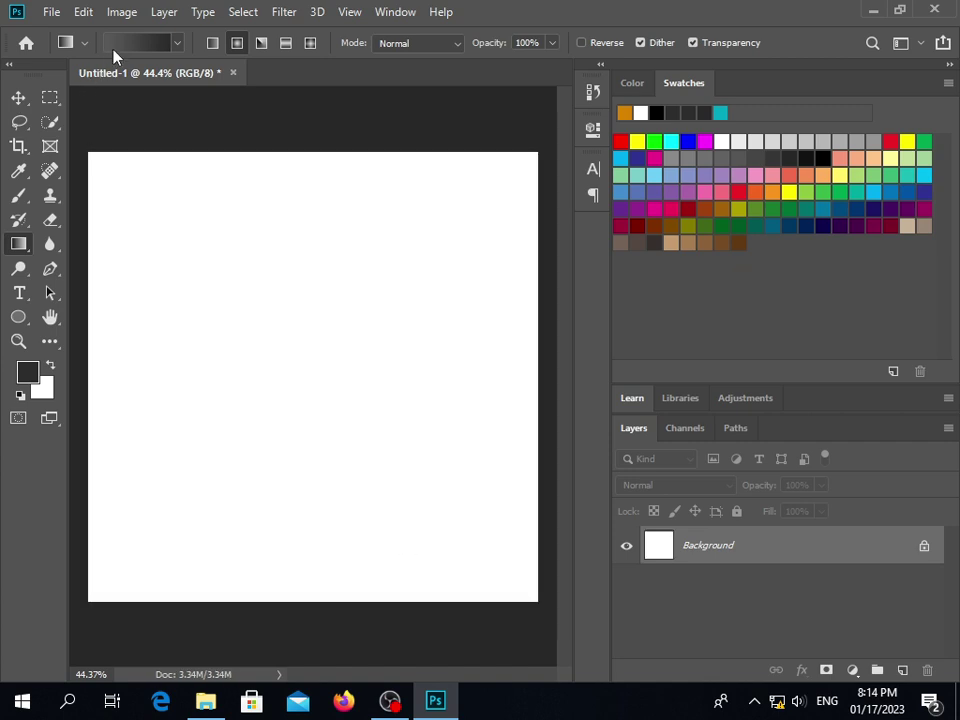
# Darken the left gradient stop's grey and drag a radial gradient outward from the canvas centre
pyautogui.click(125, 43)
pyautogui.doubleClick(281, 393)
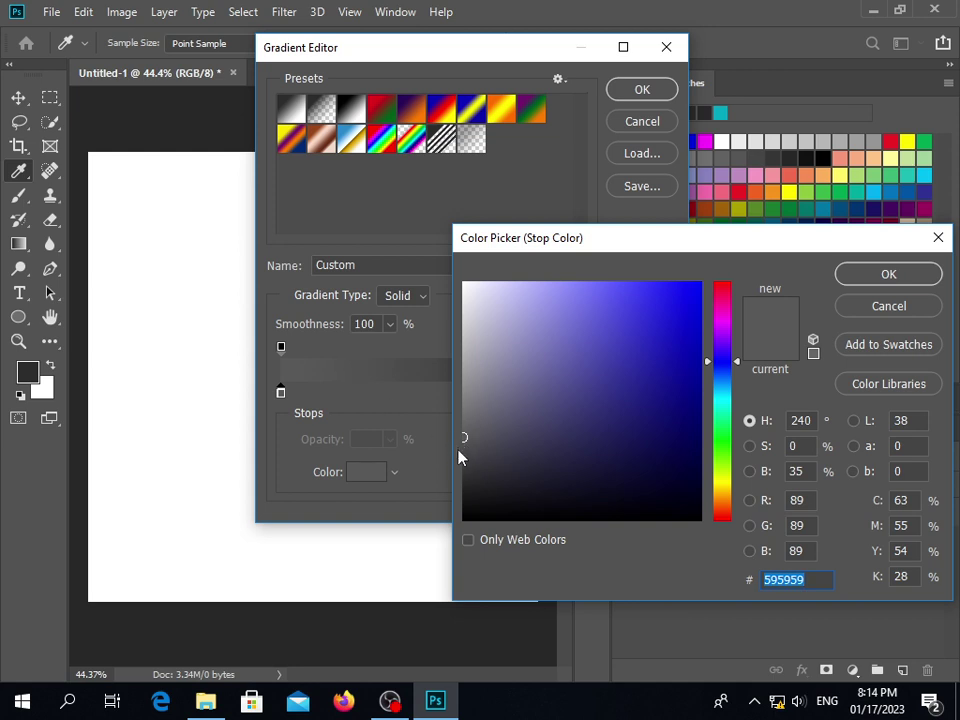
pyautogui.moveTo(463, 438); pyautogui.dragTo(463, 451)
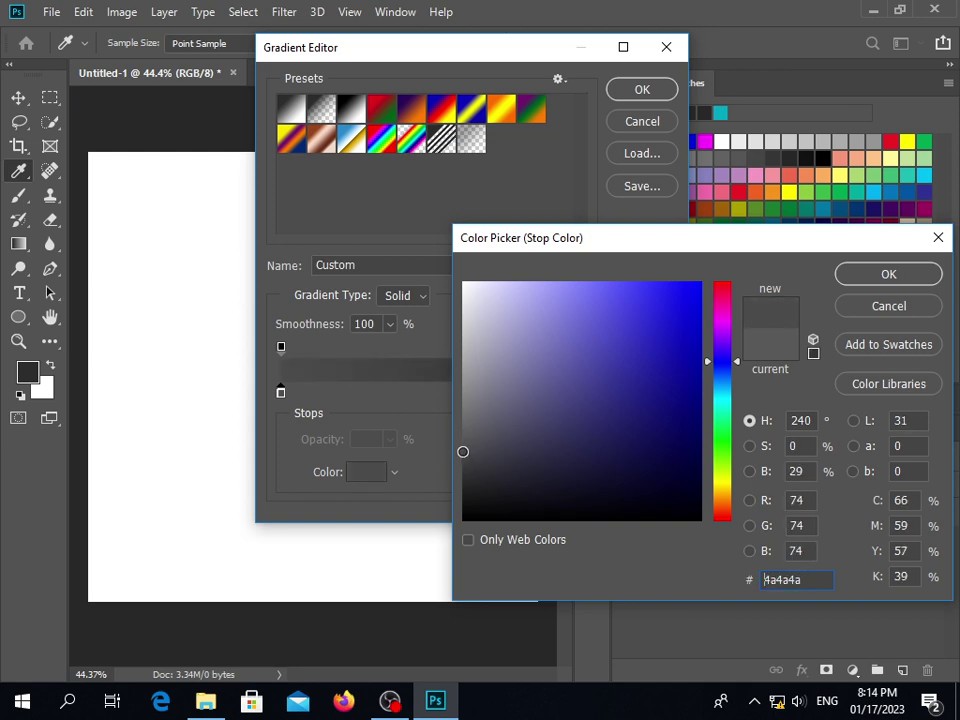
pyautogui.click(872, 275)
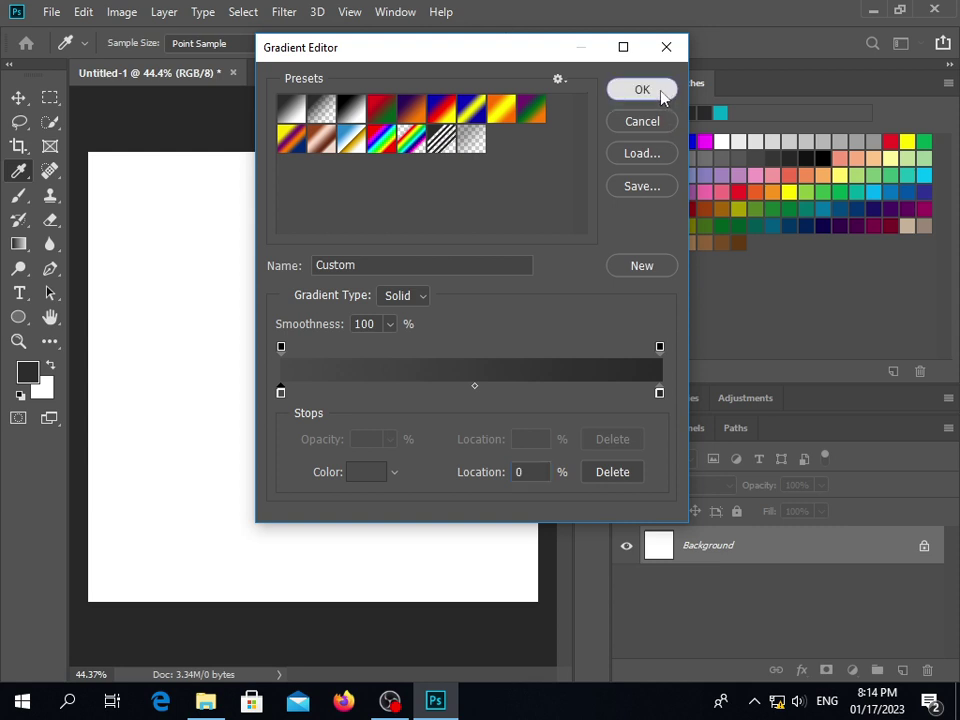
pyautogui.click(662, 93)
pyautogui.moveTo(296, 351); pyautogui.dragTo(490, 565)
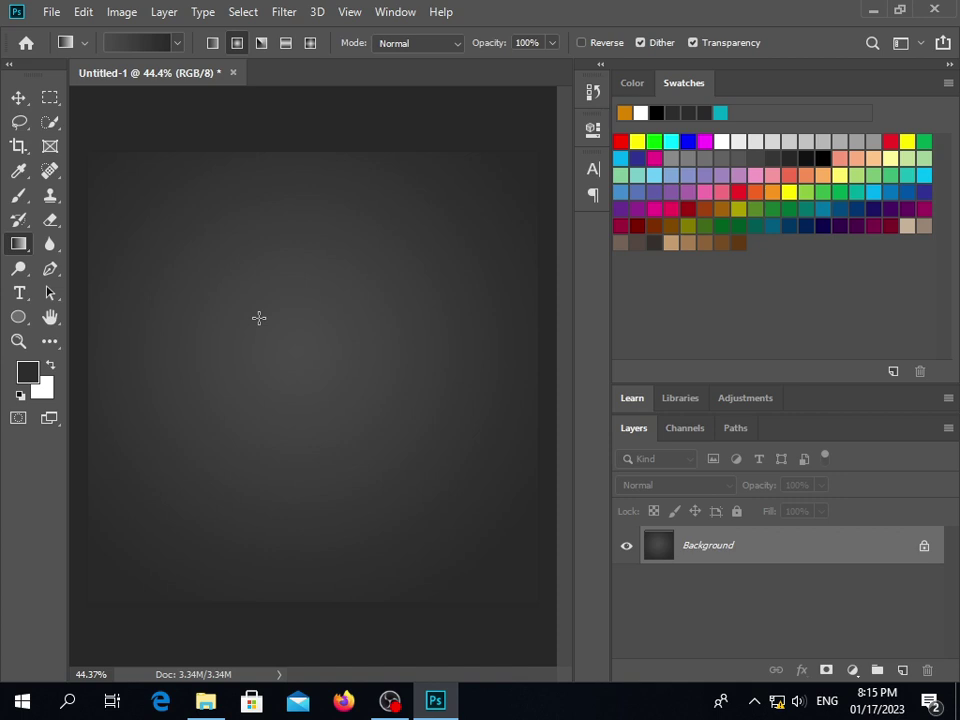
# Draw a 549 × 190 px rectangle shape in the middle of the canvas
pyautogui.click(18, 317)
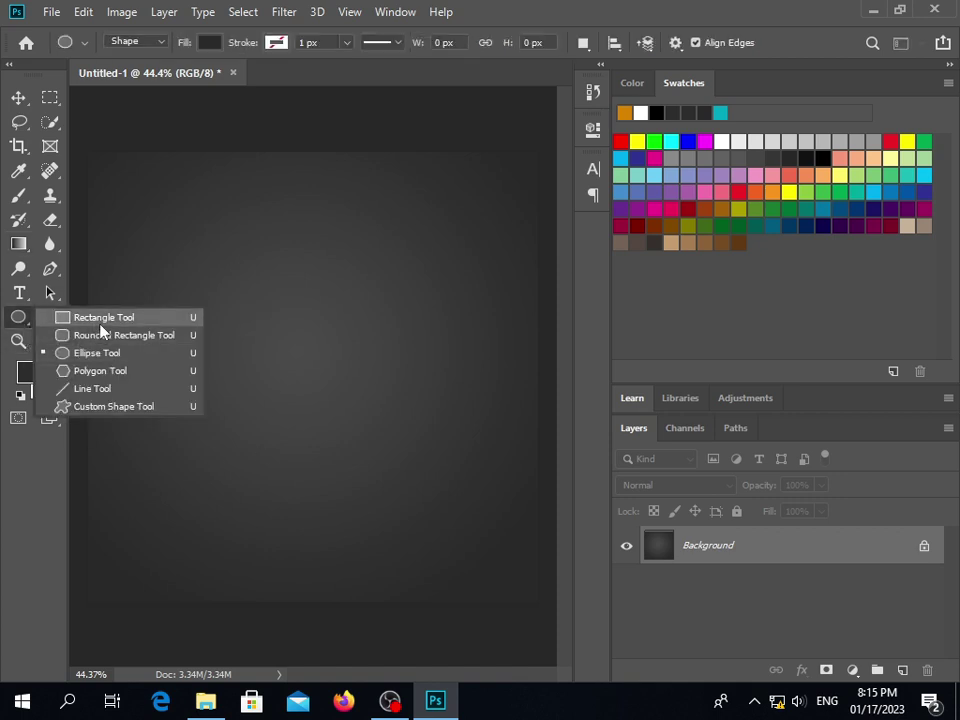
pyautogui.click(100, 320)
pyautogui.moveTo(200, 318); pyautogui.dragTo(444, 402)
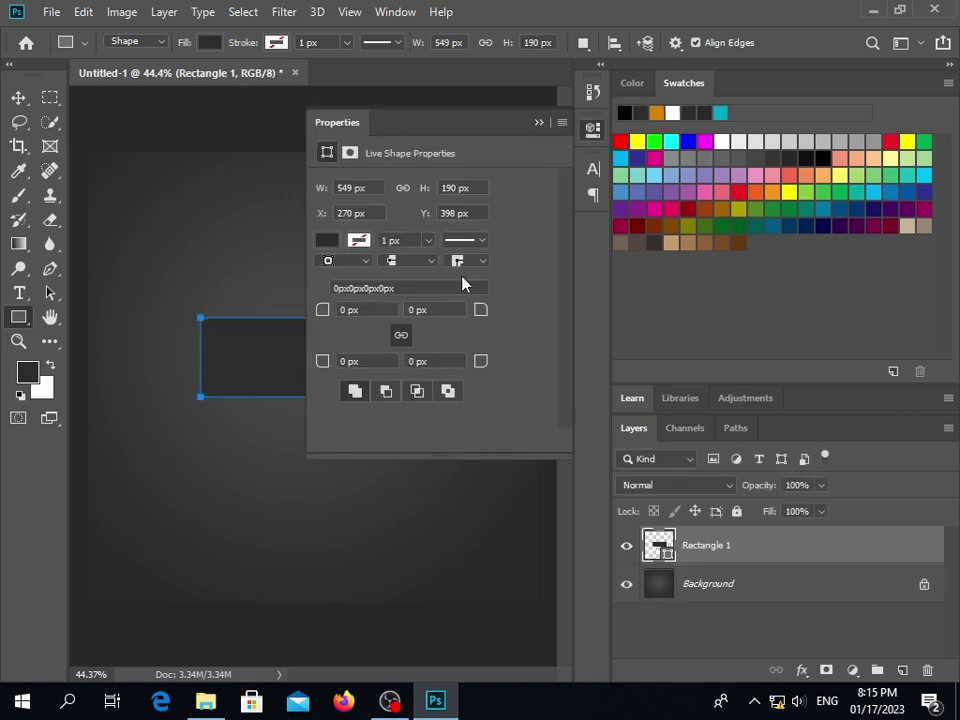
# Try a pattern fill, then a Gray, White gradient fill on the rectangle
pyautogui.click(327, 240)
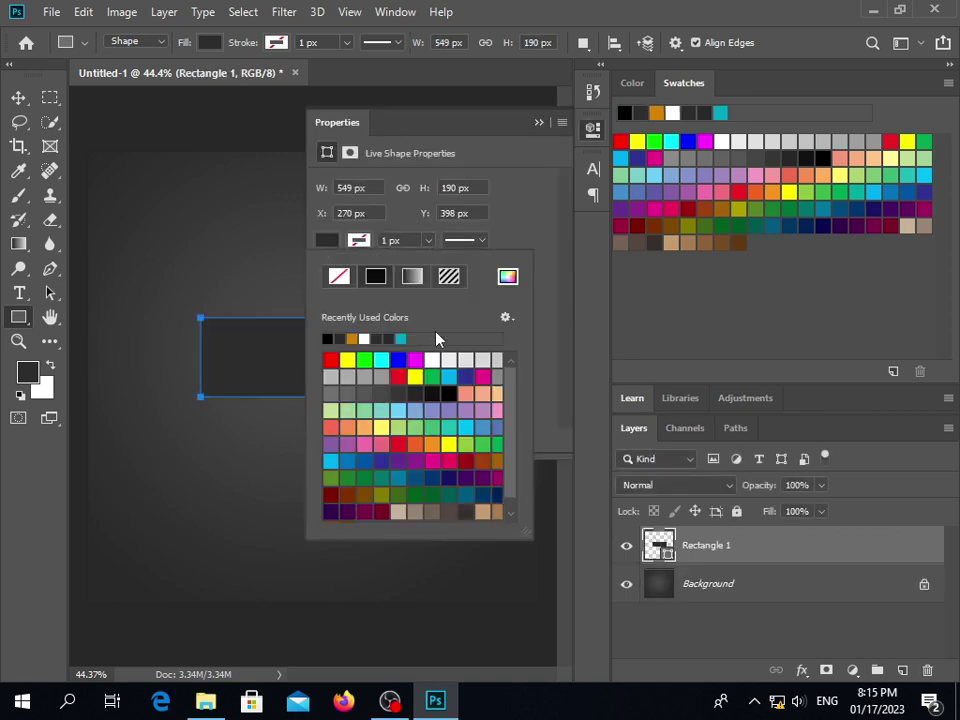
pyautogui.click(449, 276)
pyautogui.click(416, 281)
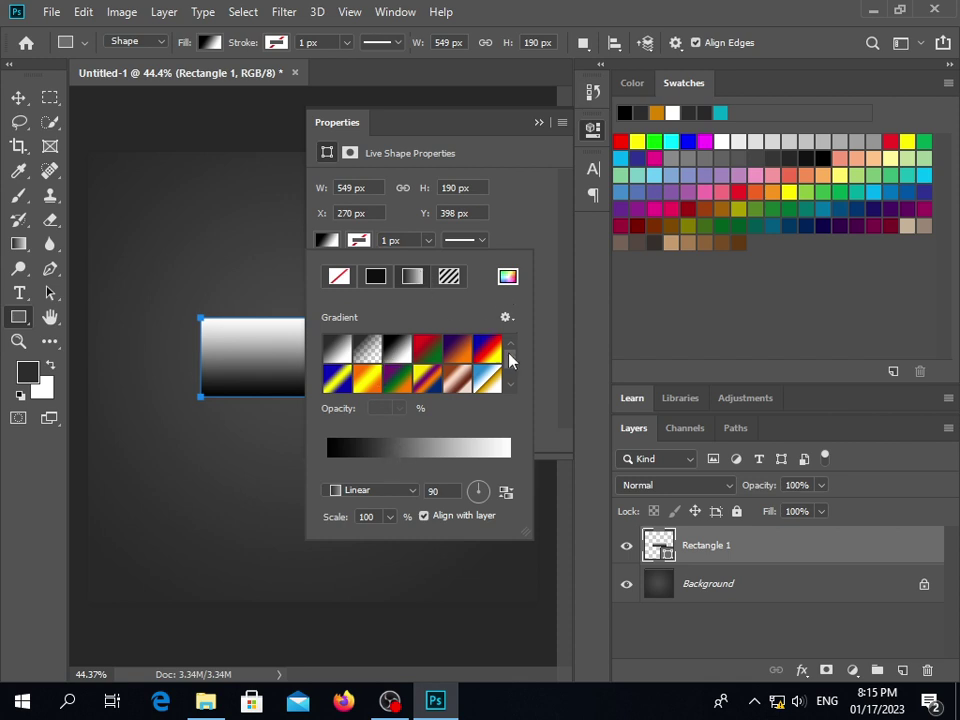
pyautogui.click(391, 459)
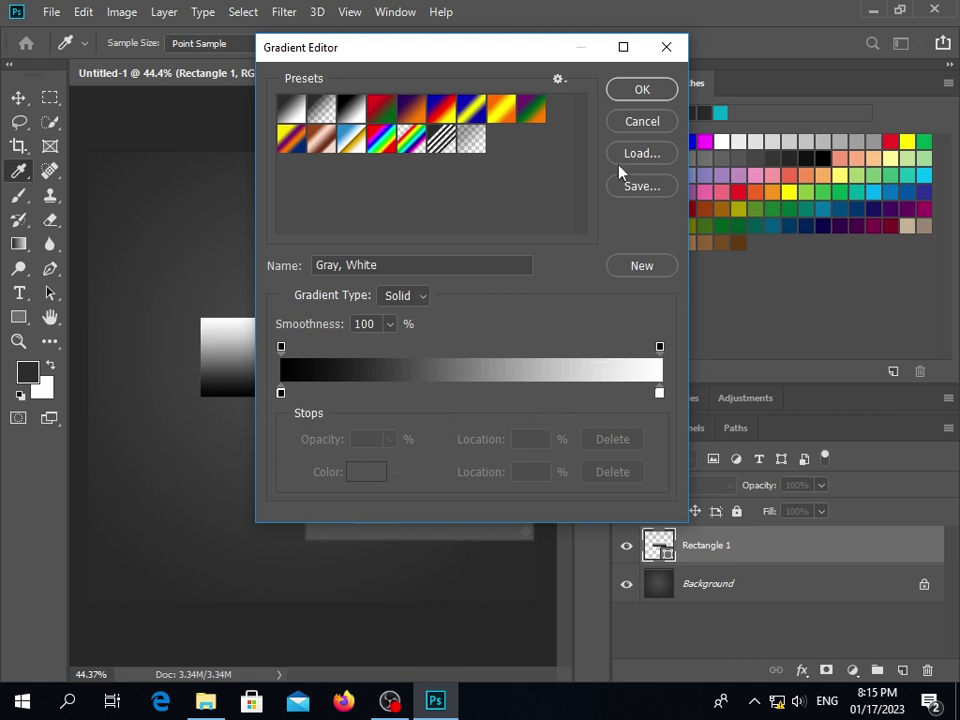
pyautogui.click(645, 89)
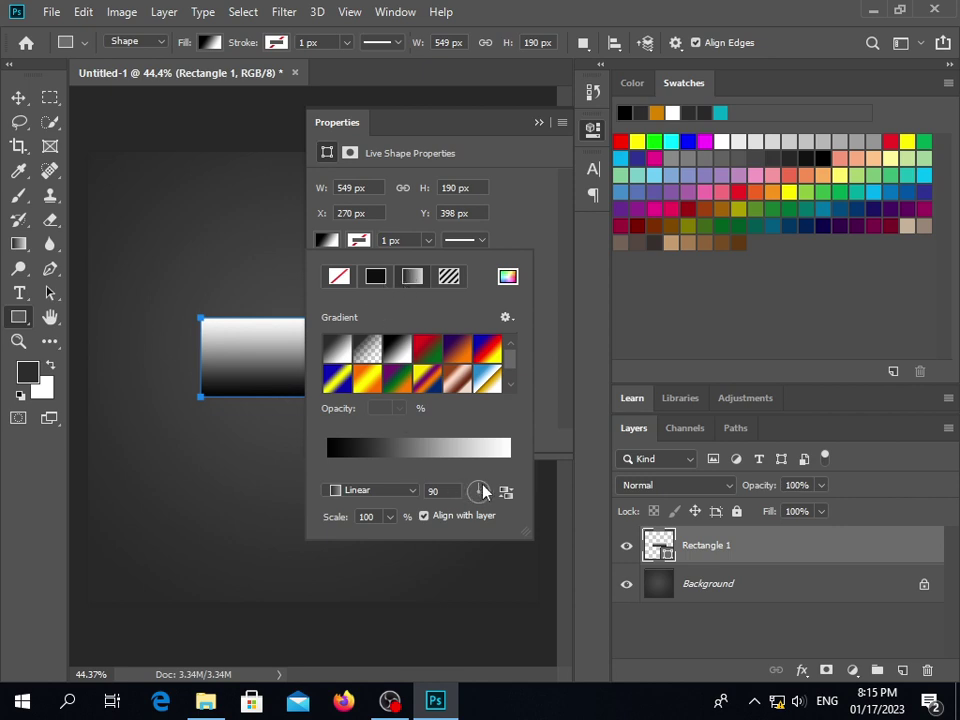
# Switch the rectangle's gradient to radial, then angle, then set its fill to No Color
pyautogui.click(386, 491)
pyautogui.click(366, 521)
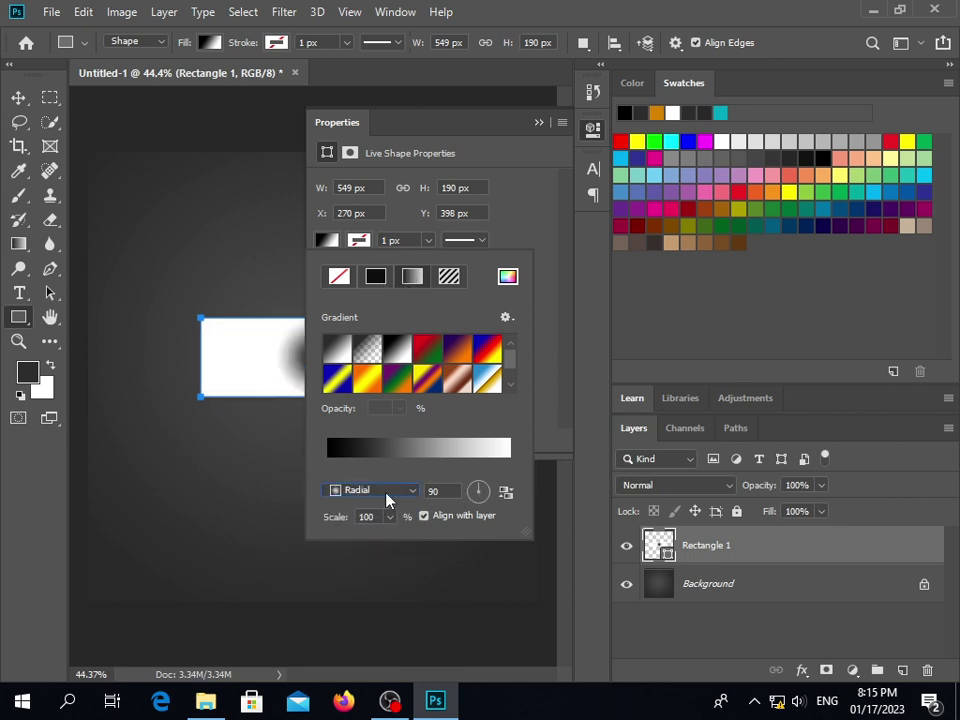
pyautogui.click(390, 491)
pyautogui.click(366, 533)
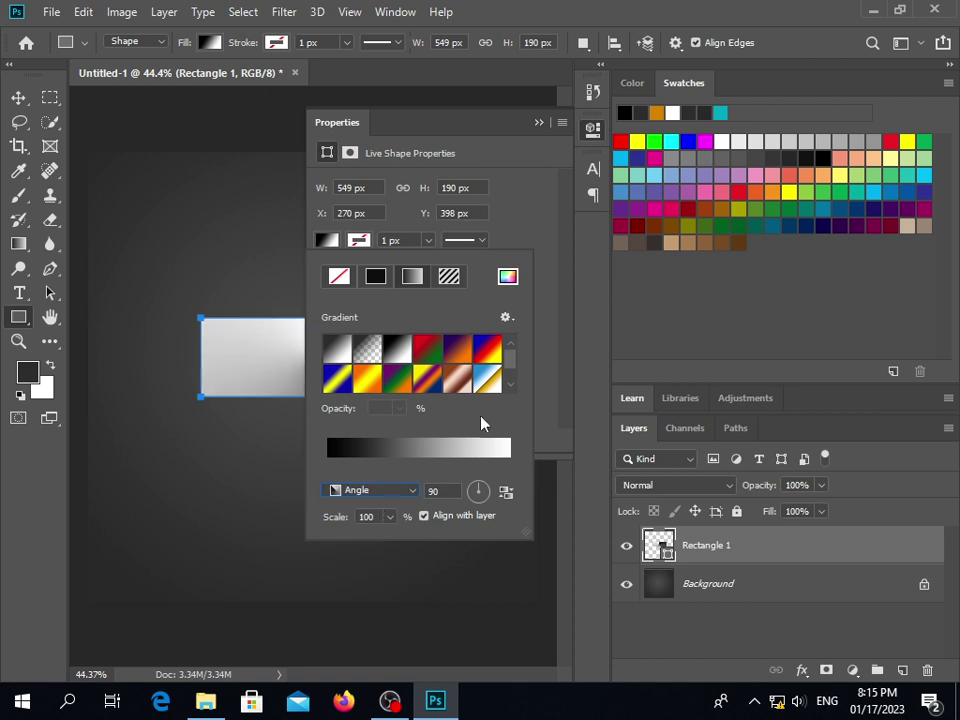
pyautogui.click(340, 276)
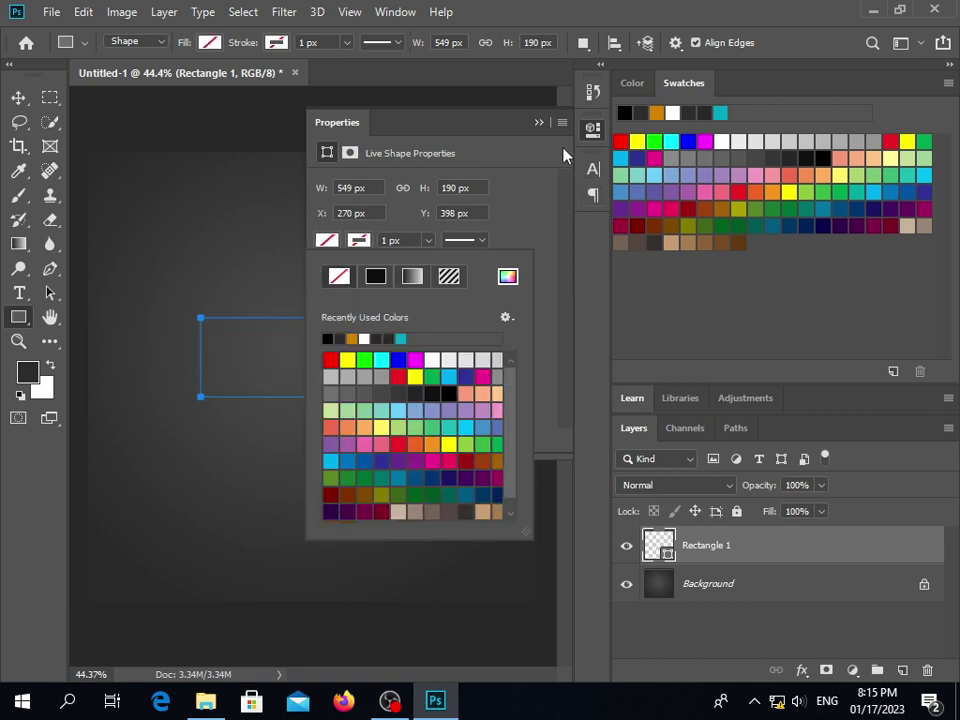
pyautogui.click(540, 124)
pyautogui.click(539, 123)
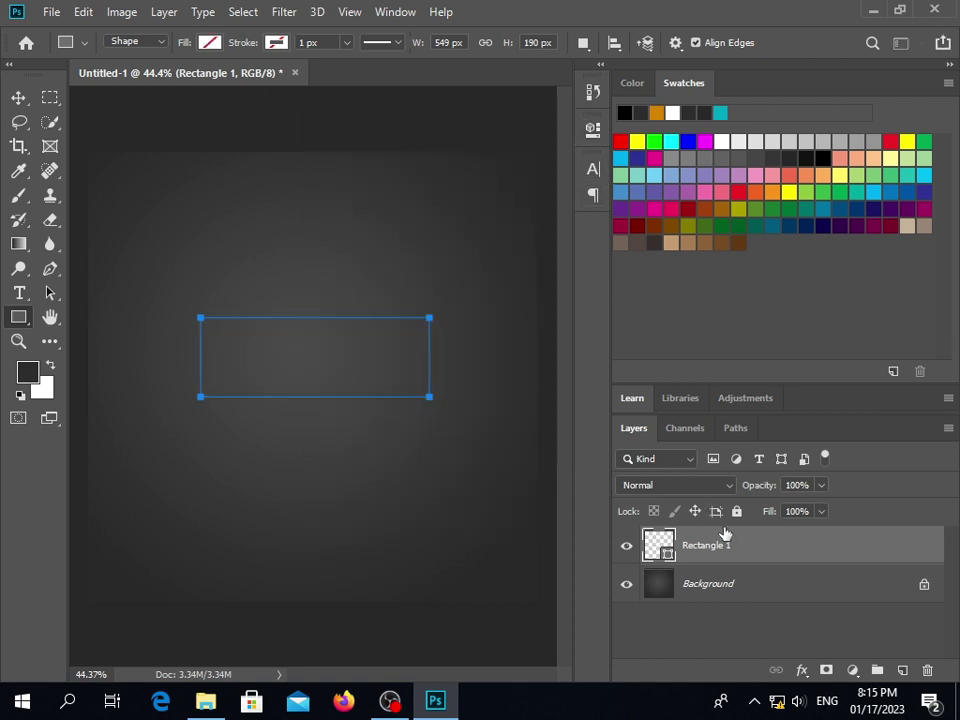
# Delete the Rectangle 1 layer and show the rulers with Ctrl+R
pyautogui.press('Delete')
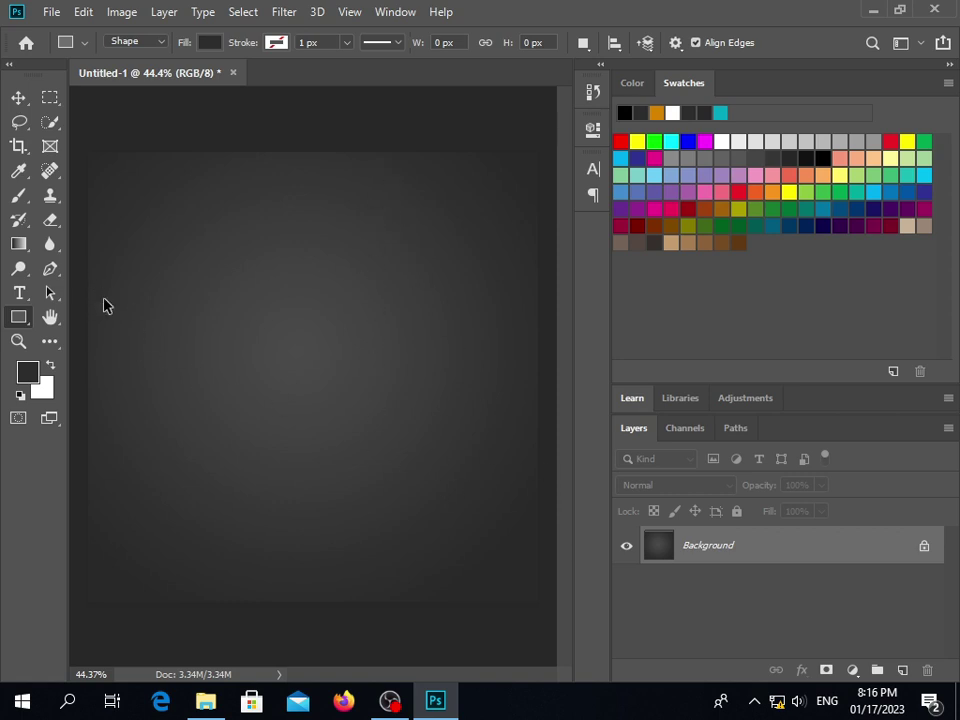
pyautogui.hotkey('ctrl', 'r')
# Add a vertical guide at the canvas centre and a horizontal guide about one inch down
pyautogui.moveTo(78, 323); pyautogui.dragTo(331, 366)
pyautogui.moveTo(459, 95); pyautogui.dragTo(476, 300)
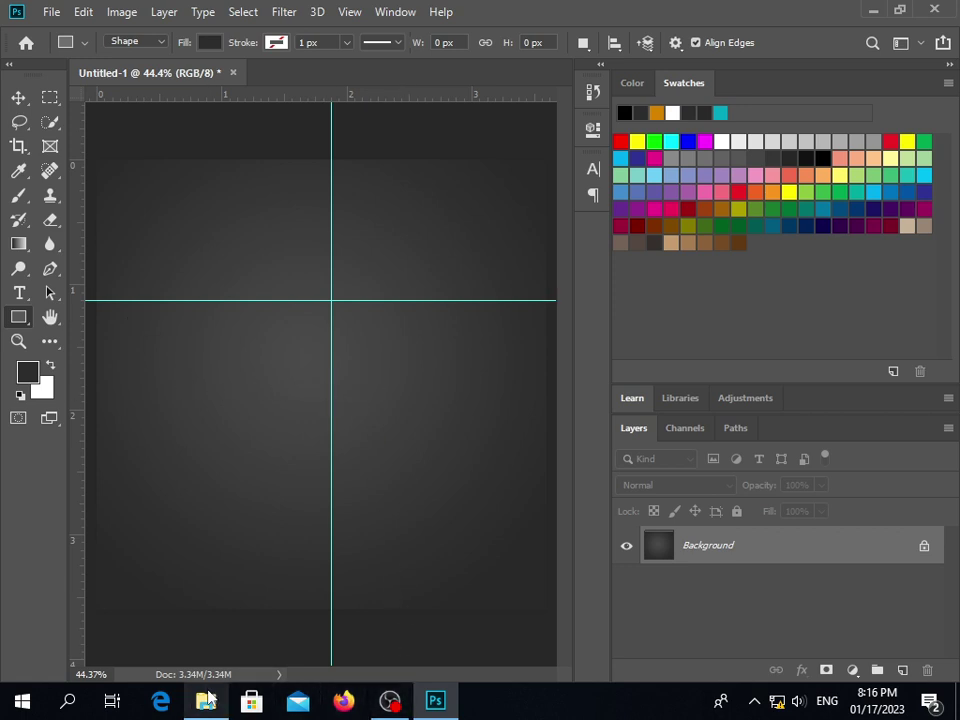
pyautogui.moveTo(205, 703)
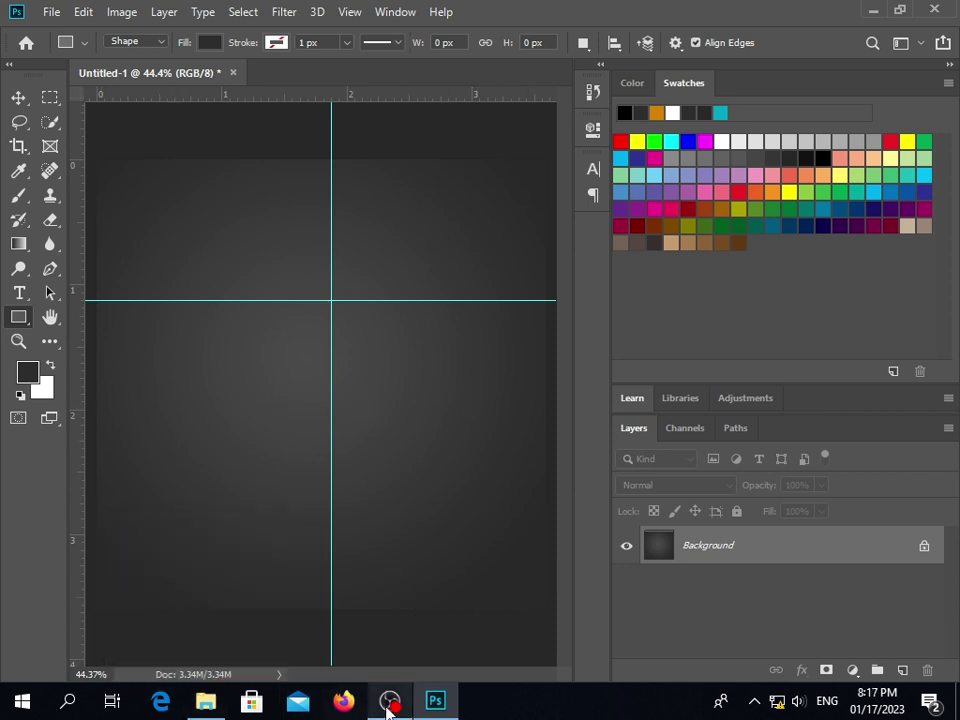
# Drag the white Apple Watch PNG from Downloads onto the canvas and shrink it to about 29%
pyautogui.click(205, 701)
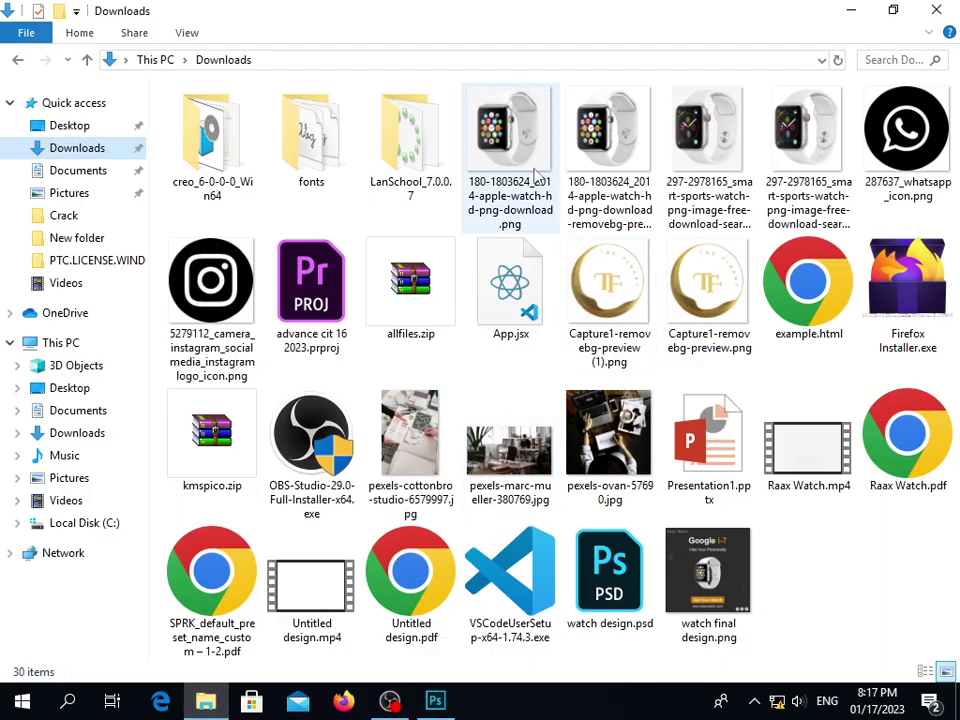
pyautogui.moveTo(625, 150); pyautogui.dragTo(437, 437)
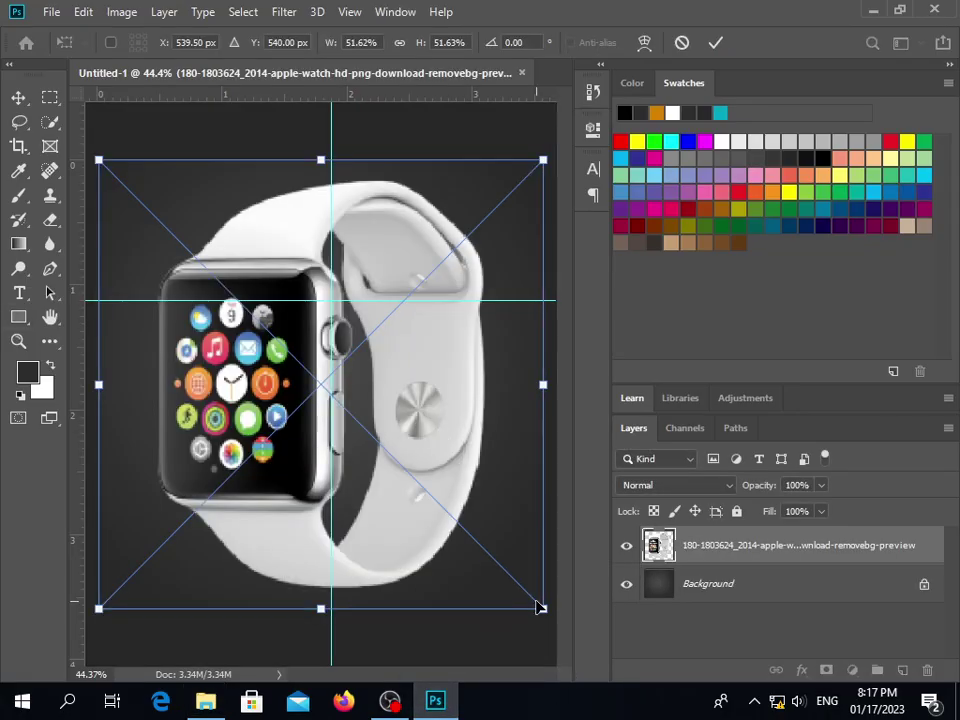
pyautogui.moveTo(541, 608); pyautogui.dragTo(221, 326)
pyautogui.moveTo(200, 240); pyautogui.dragTo(296, 250)
# Tilt the watch 3.78° and fine-tune its size and position right of centre
pyautogui.moveTo(436, 359); pyautogui.dragTo(440, 407)
pyautogui.moveTo(541, 534); pyautogui.dragTo(534, 542)
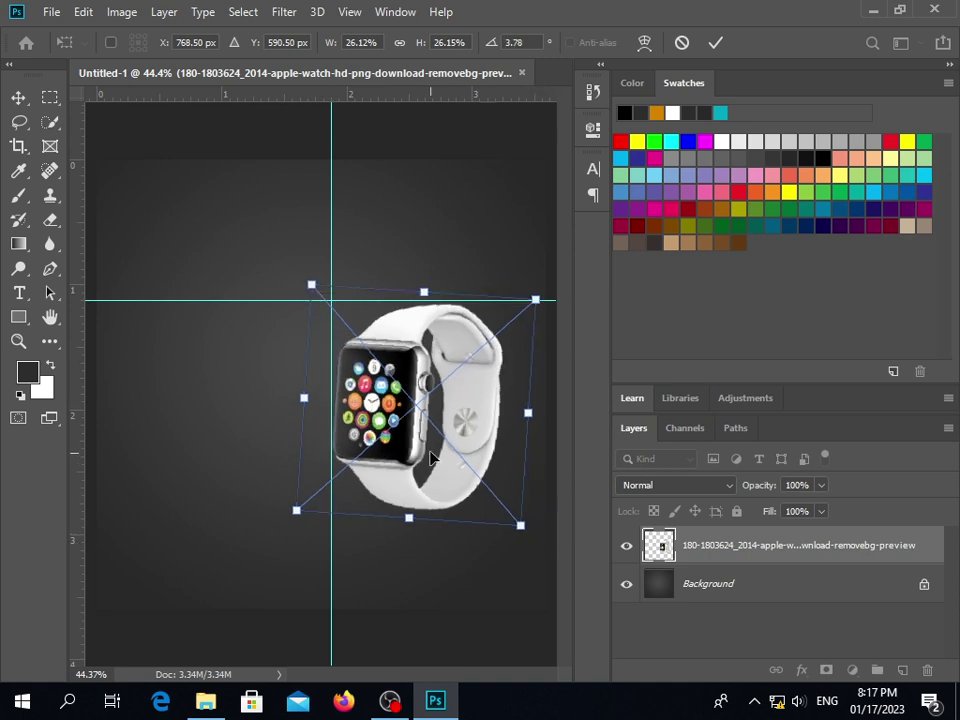
pyautogui.moveTo(432, 457); pyautogui.dragTo(434, 431)
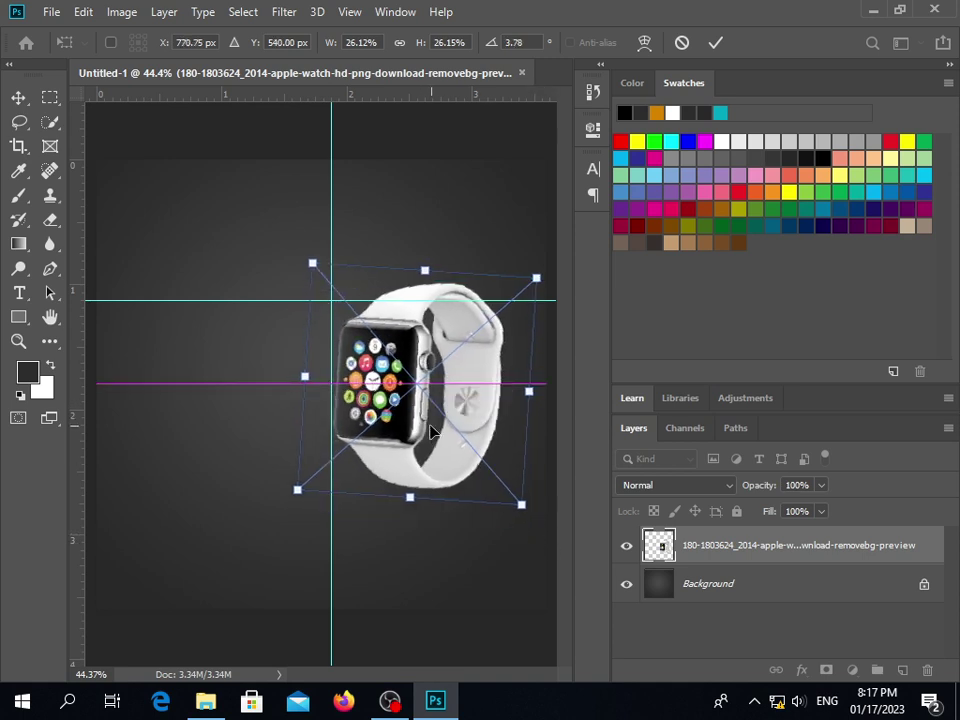
pyautogui.moveTo(522, 507); pyautogui.dragTo(544, 527)
pyautogui.moveTo(476, 489); pyautogui.dragTo(471, 525)
# Commit the watch transform, enlarge and raise it slightly, then drag both guides off the canvas
pyautogui.click(716, 42)
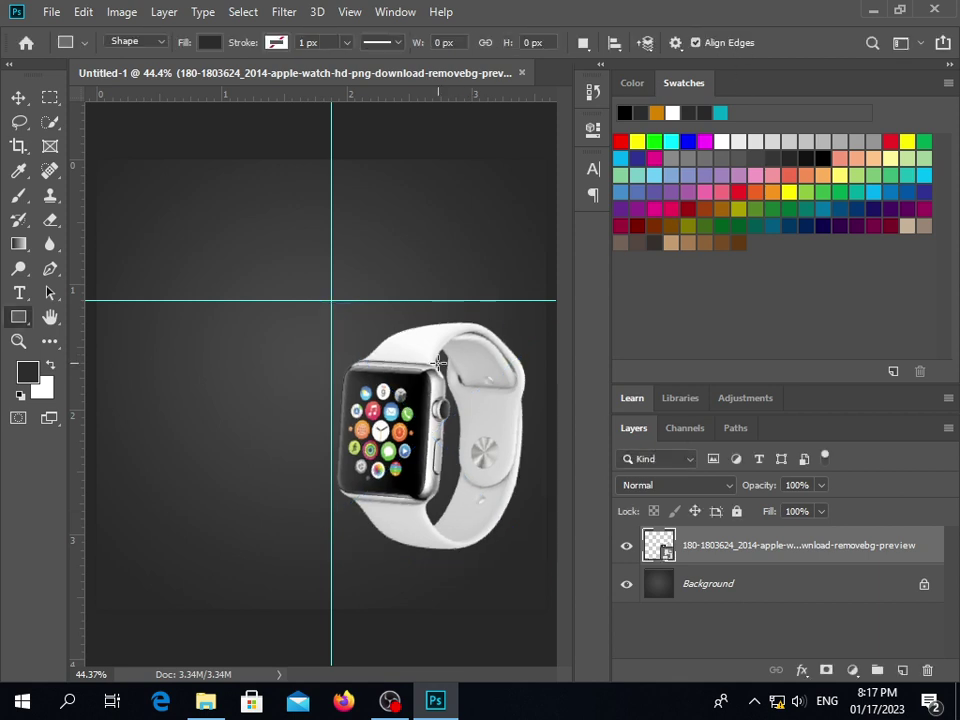
pyautogui.press('v')
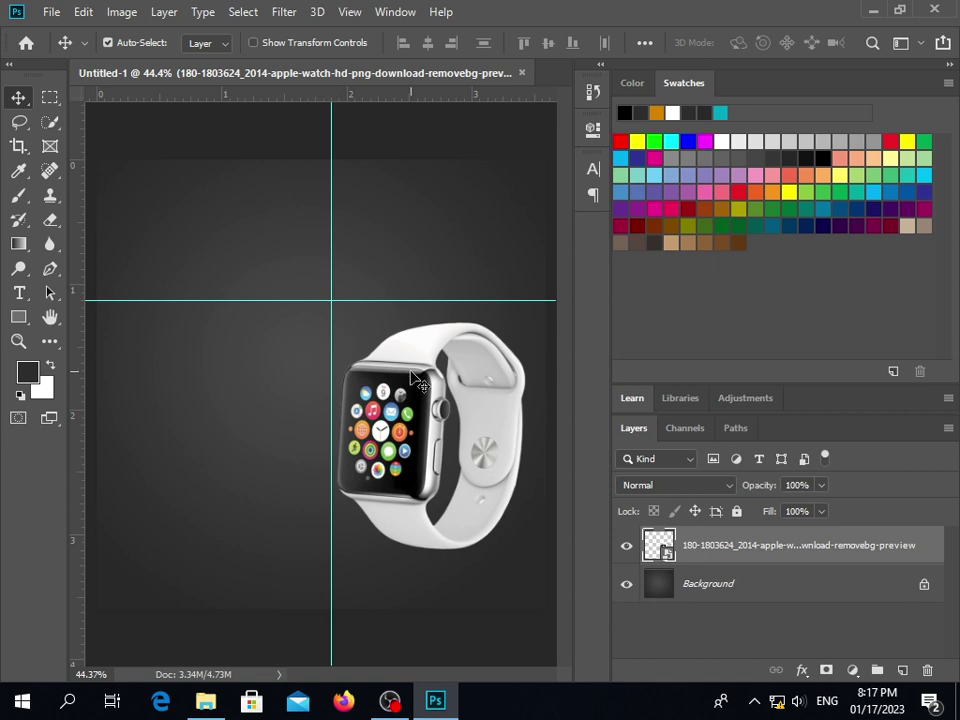
pyautogui.hotkey('ctrl', 't')
pyautogui.moveTo(336, 322); pyautogui.dragTo(283, 264)
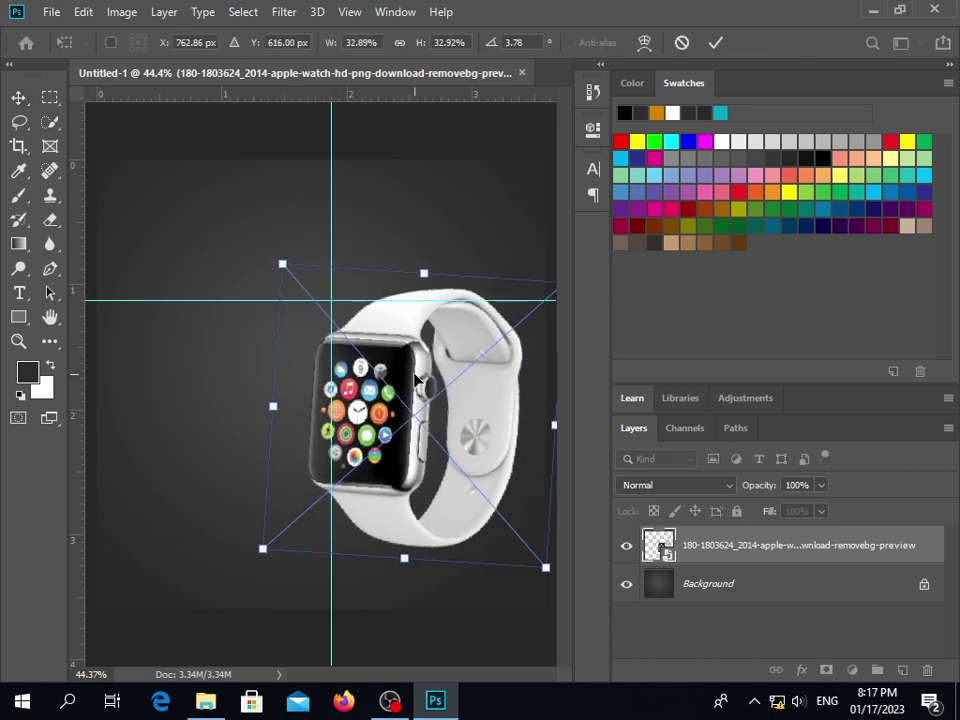
pyautogui.click(722, 43)
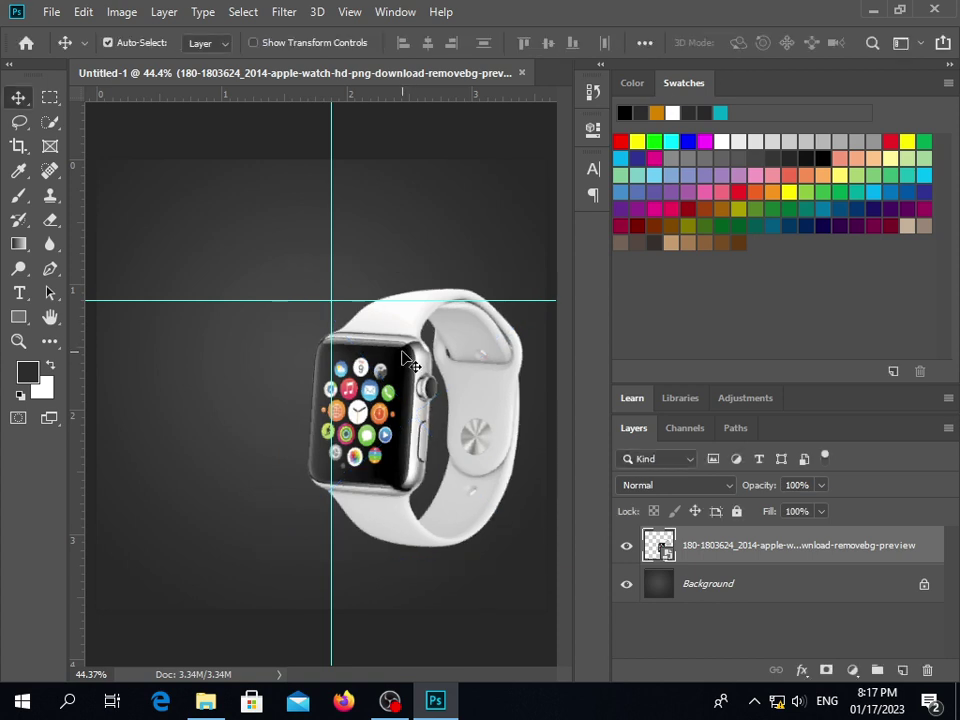
pyautogui.moveTo(410, 360); pyautogui.dragTo(73, 268)
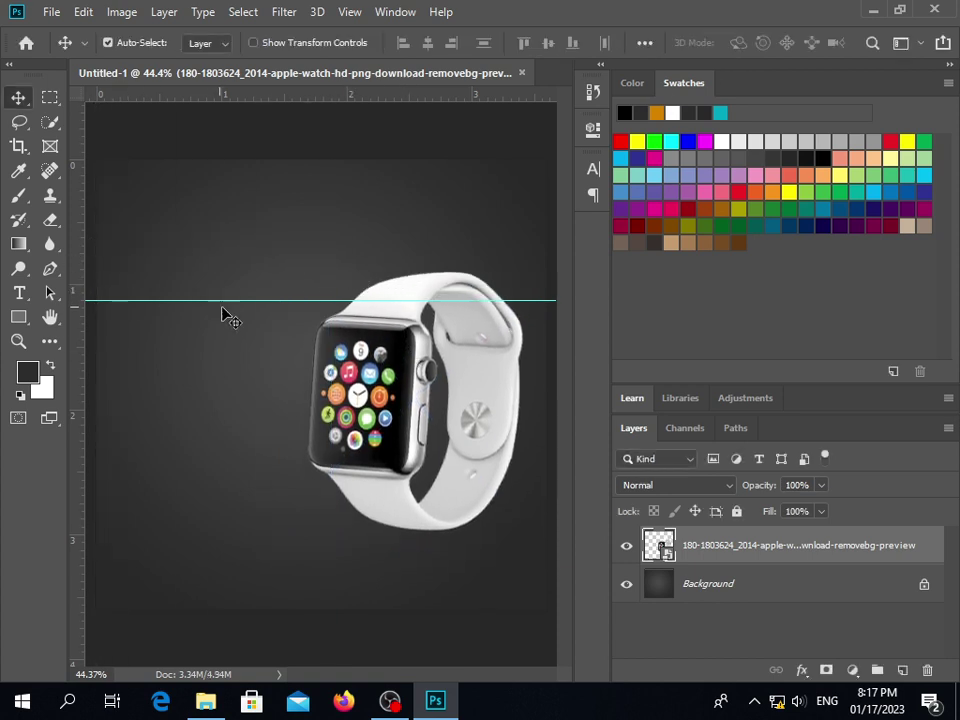
pyautogui.moveTo(236, 300); pyautogui.dragTo(244, 92)
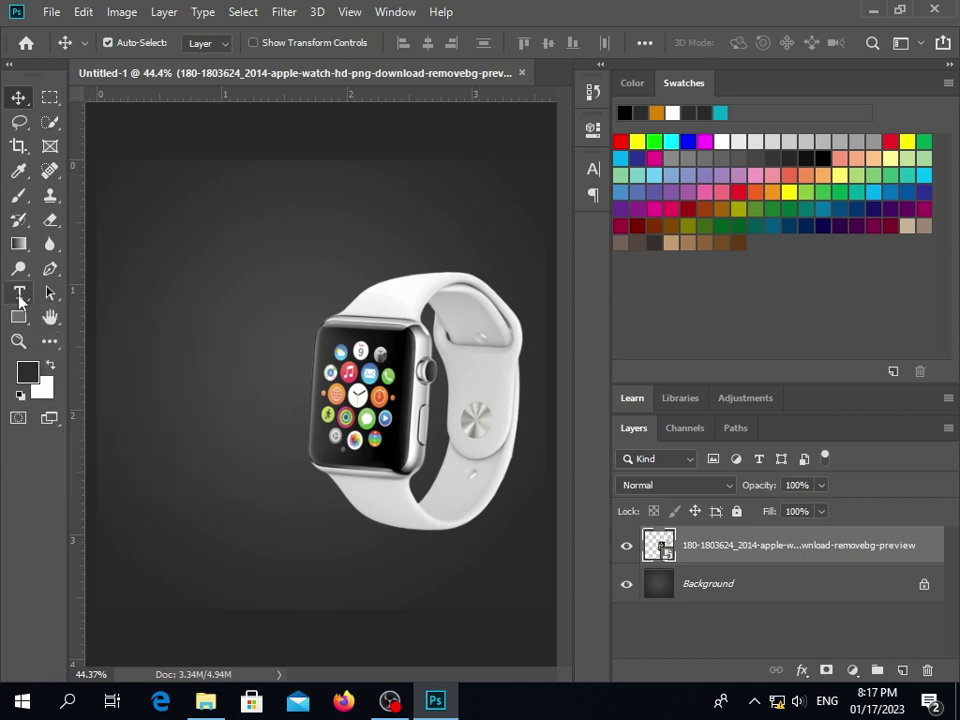
# Type 'Rolex' at the upper left of the square and set it in Agency FB
pyautogui.click(19, 294)
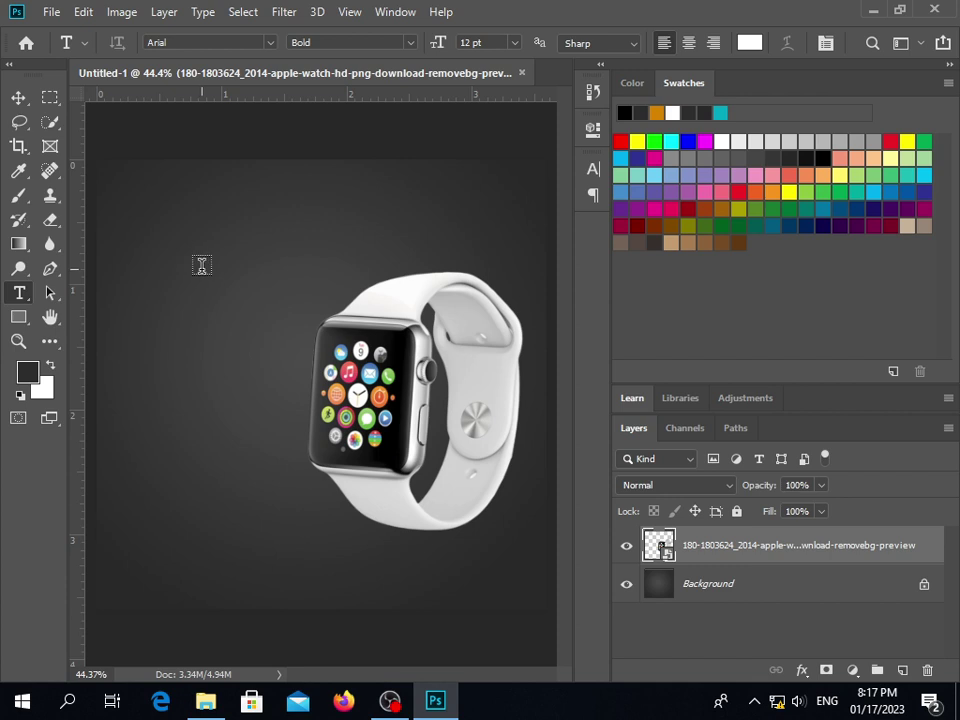
pyautogui.click(201, 265)
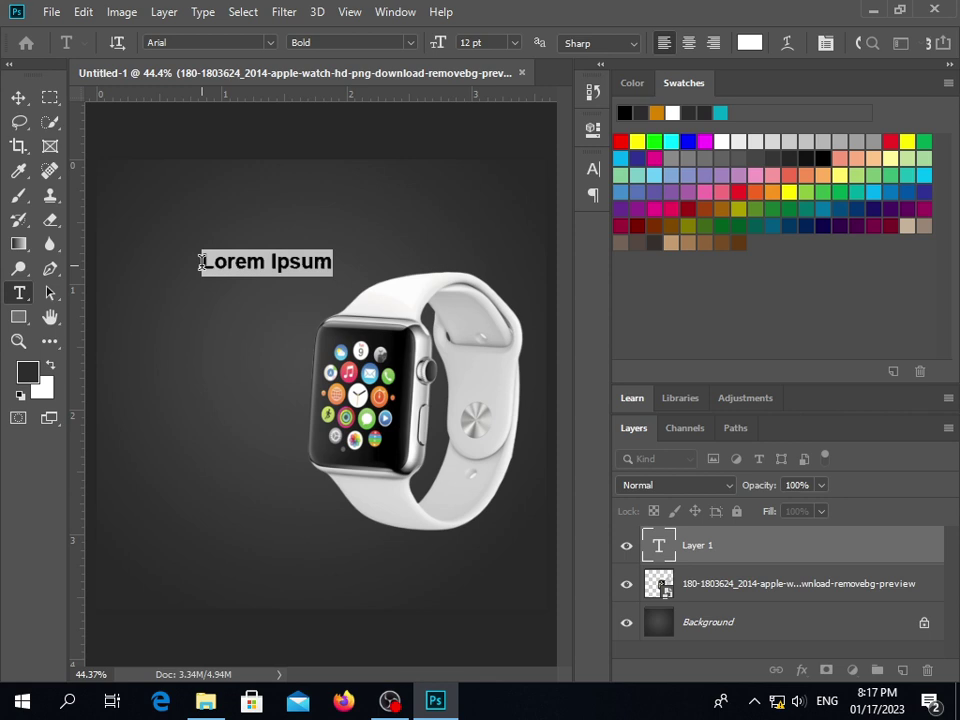
pyautogui.write('Role')
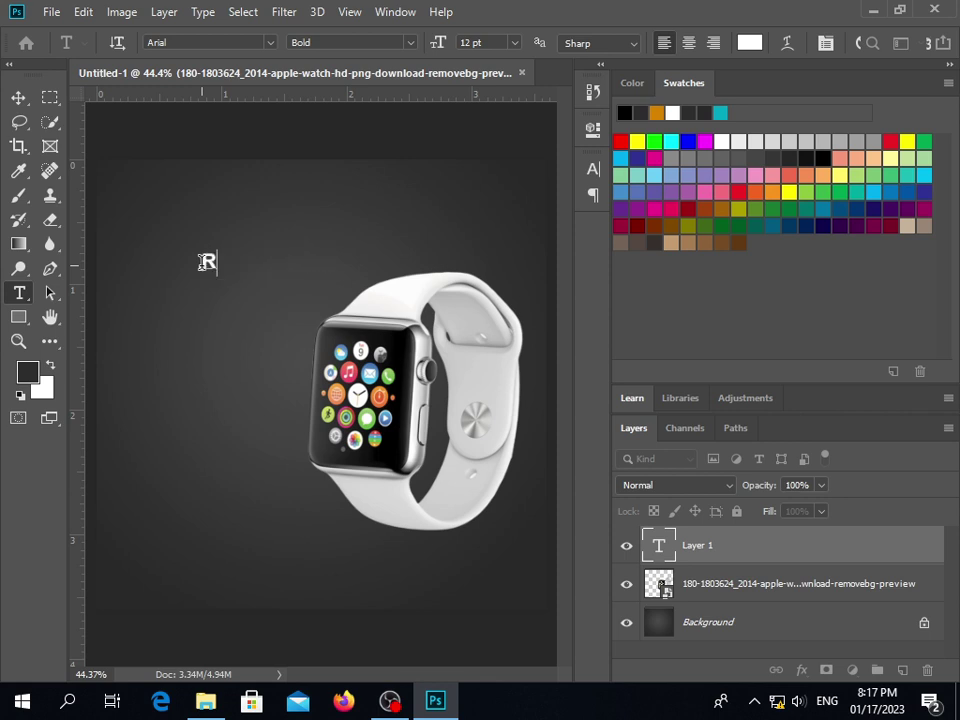
pyautogui.write('x')
pyautogui.doubleClick(234, 262)
pyautogui.click(269, 42)
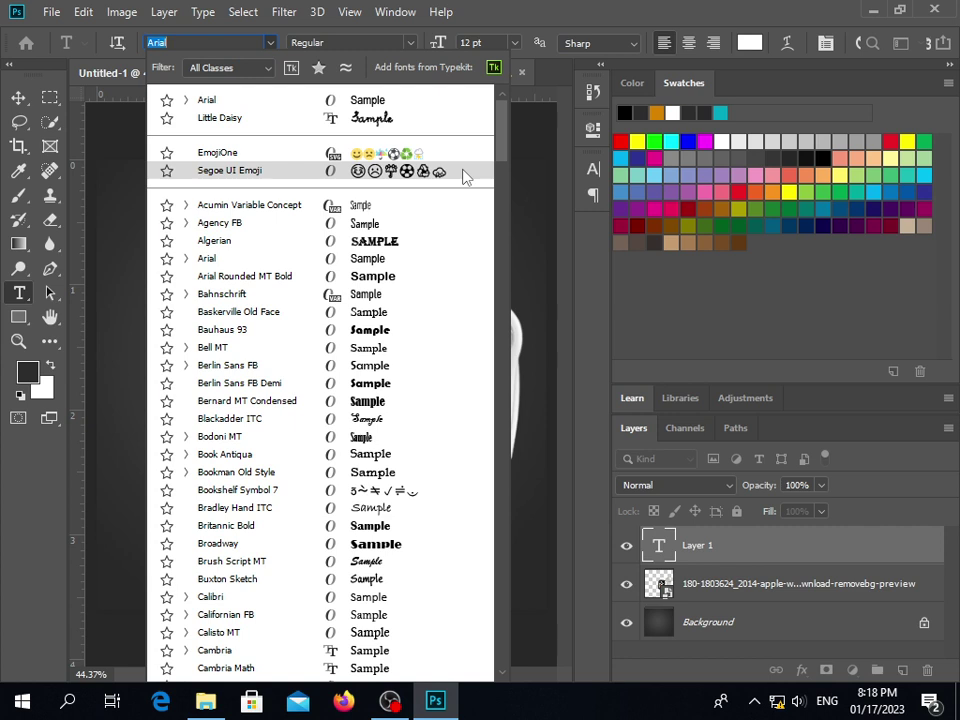
pyautogui.click(420, 228)
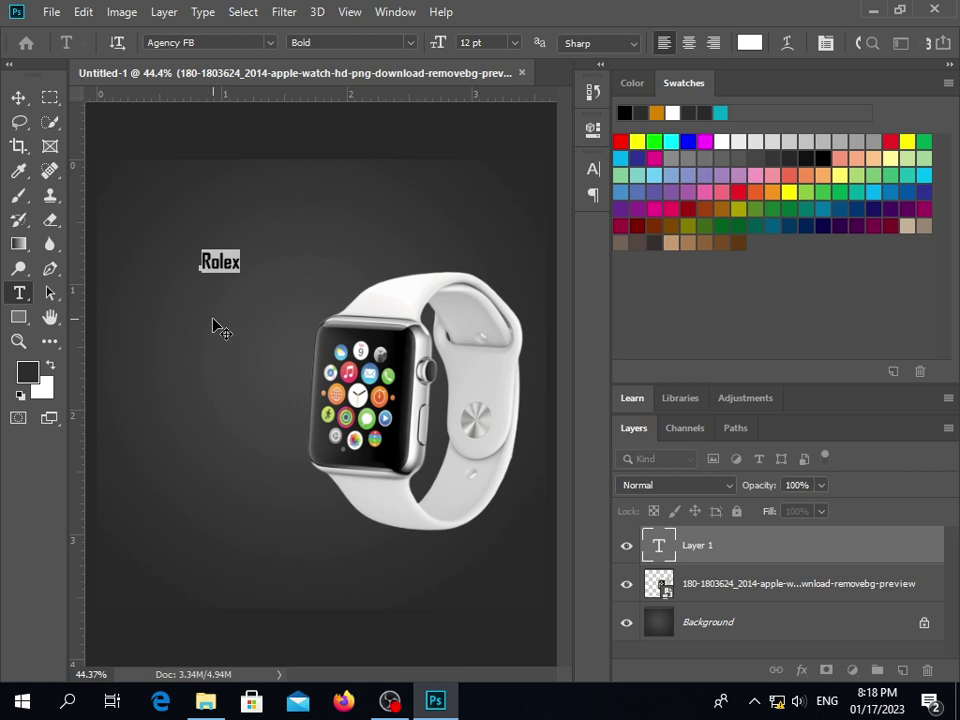
# Widen the Rolex tracking to 220 in the Character panel and commit the text
pyautogui.click(593, 168)
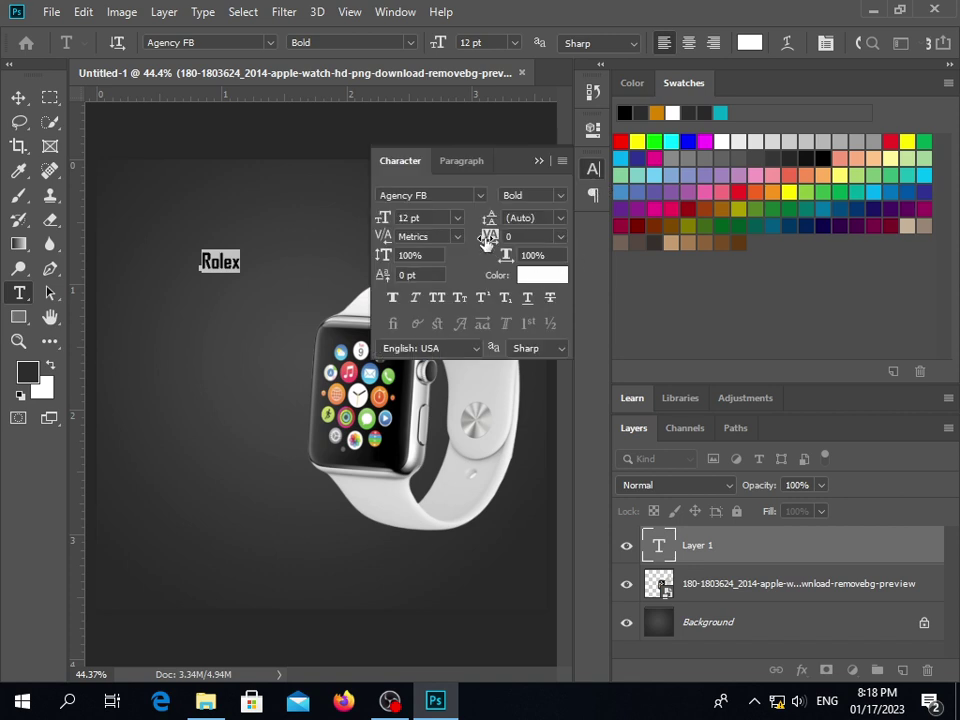
pyautogui.moveTo(485, 243)
pyautogui.mouseDown()
pyautogui.moveTo(503, 243)
pyautogui.moveTo(495, 245)
pyautogui.mouseUp()
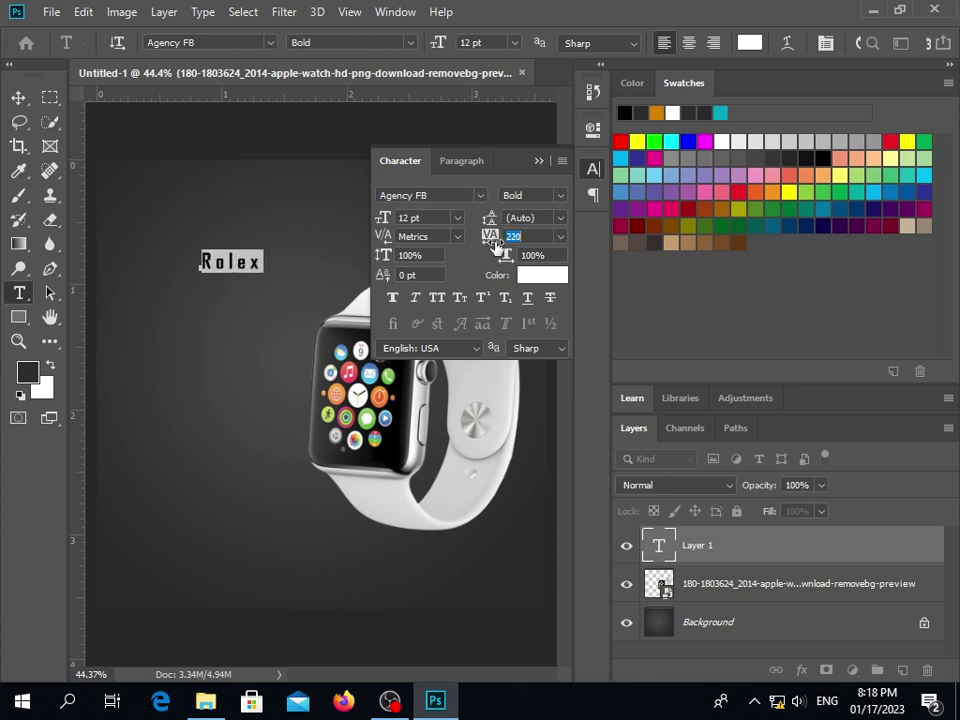
pyautogui.click(538, 161)
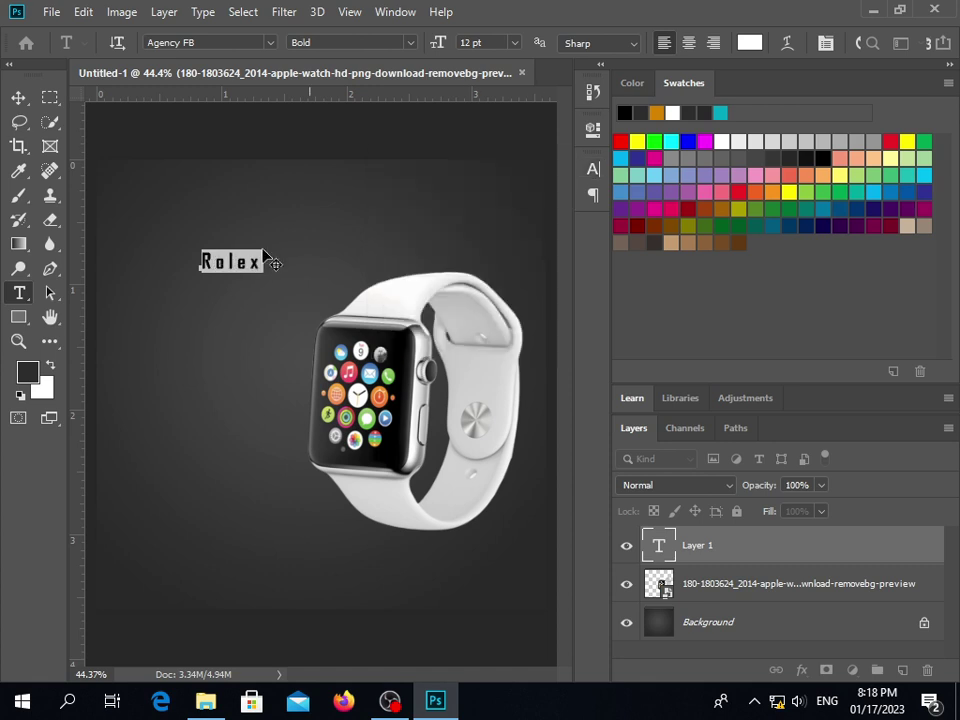
pyautogui.click(213, 262)
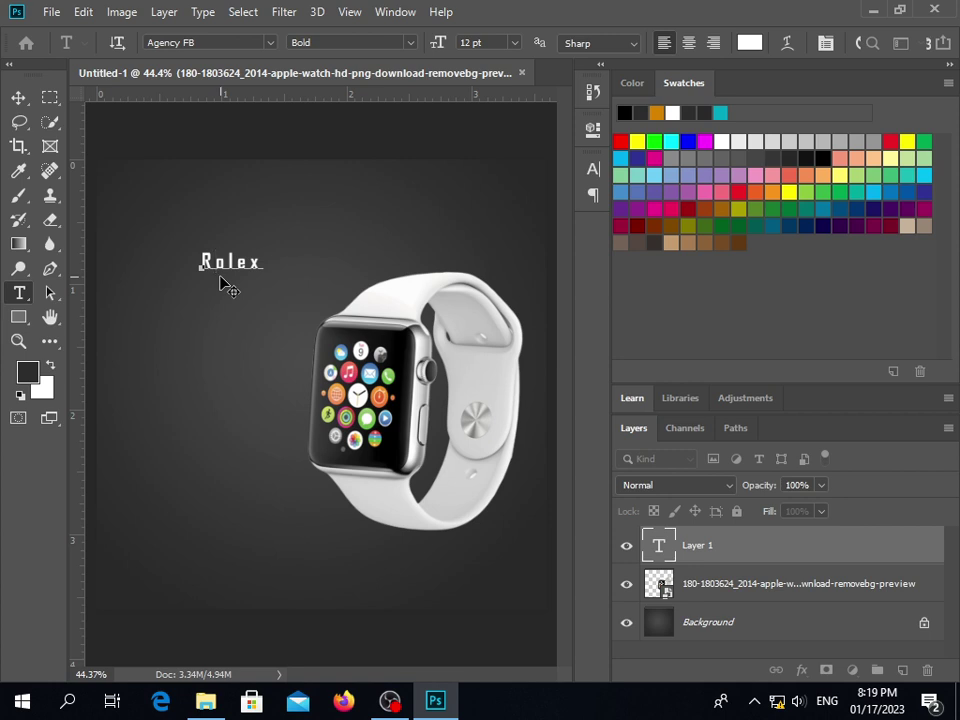
# Add a vertical guide near the left edge and move Rolex up and left against it
pyautogui.click(101, 285)
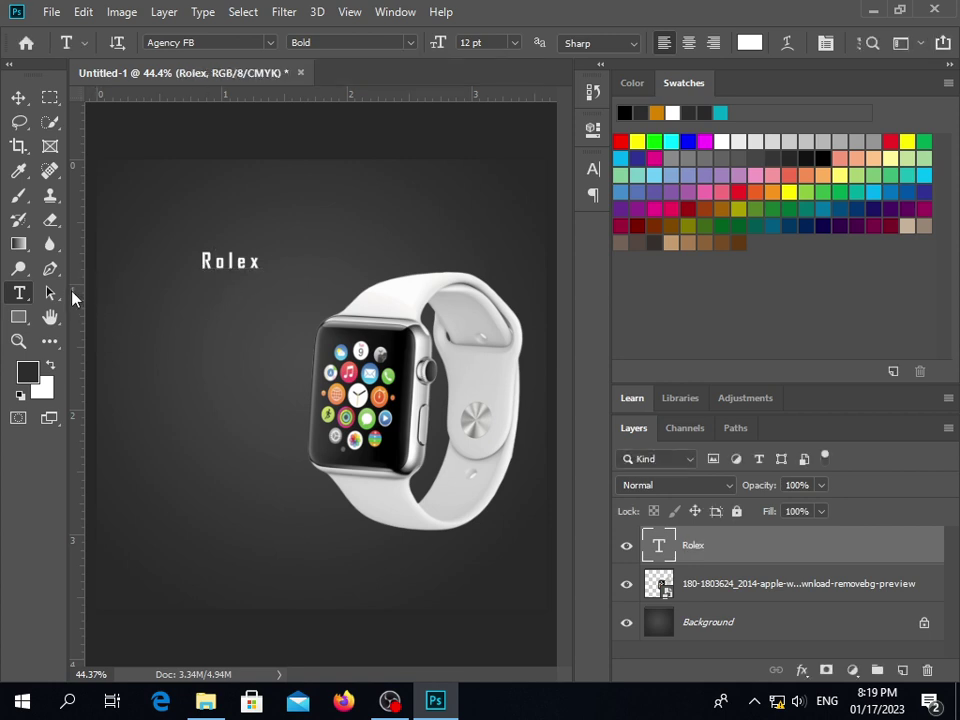
pyautogui.click(18, 97)
pyautogui.moveTo(74, 228); pyautogui.dragTo(121, 233)
pyautogui.moveTo(121, 238); pyautogui.dragTo(114, 215)
pyautogui.moveTo(247, 270); pyautogui.dragTo(200, 218)
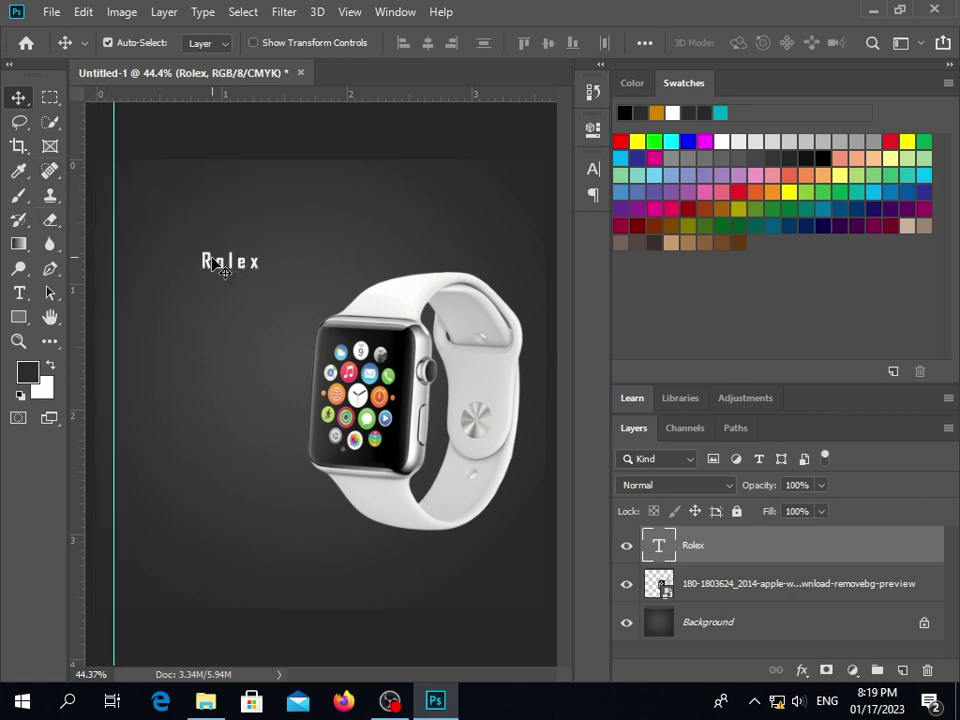
pyautogui.moveTo(222, 265); pyautogui.dragTo(132, 191)
# Change the Rolex text from Bold 12 pt to Regular 10 pt
pyautogui.doubleClick(165, 190)
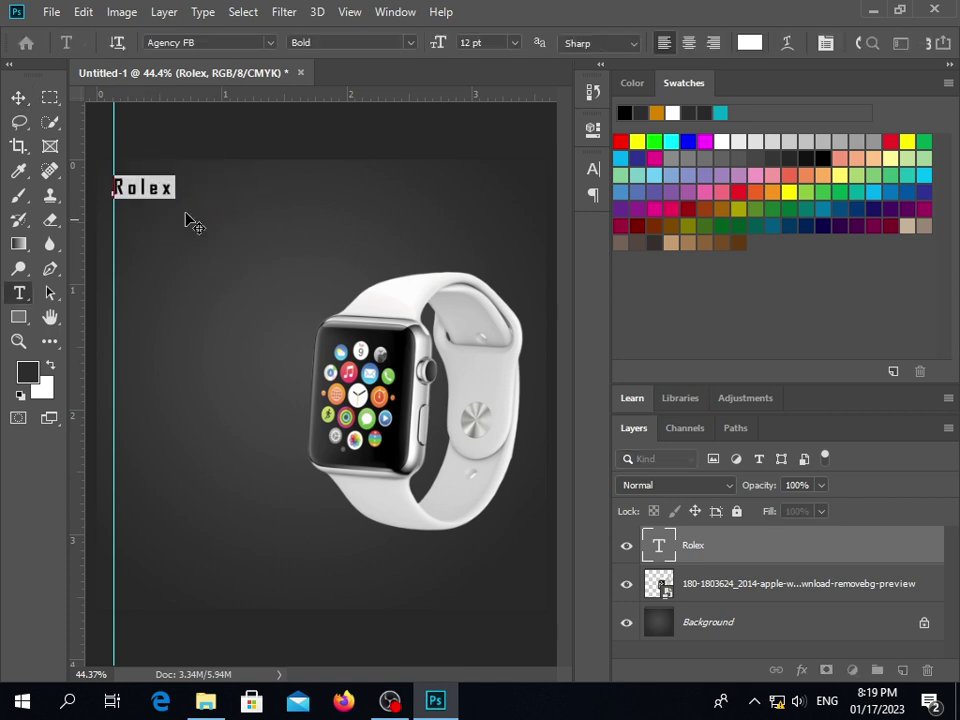
pyautogui.click(410, 42)
pyautogui.click(381, 62)
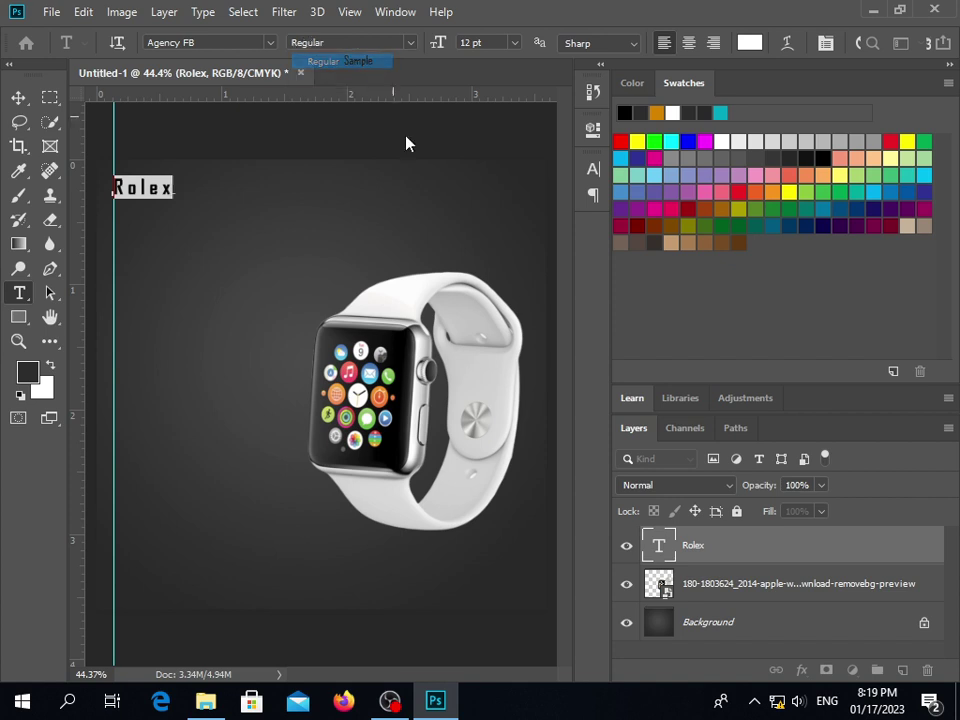
pyautogui.click(470, 42)
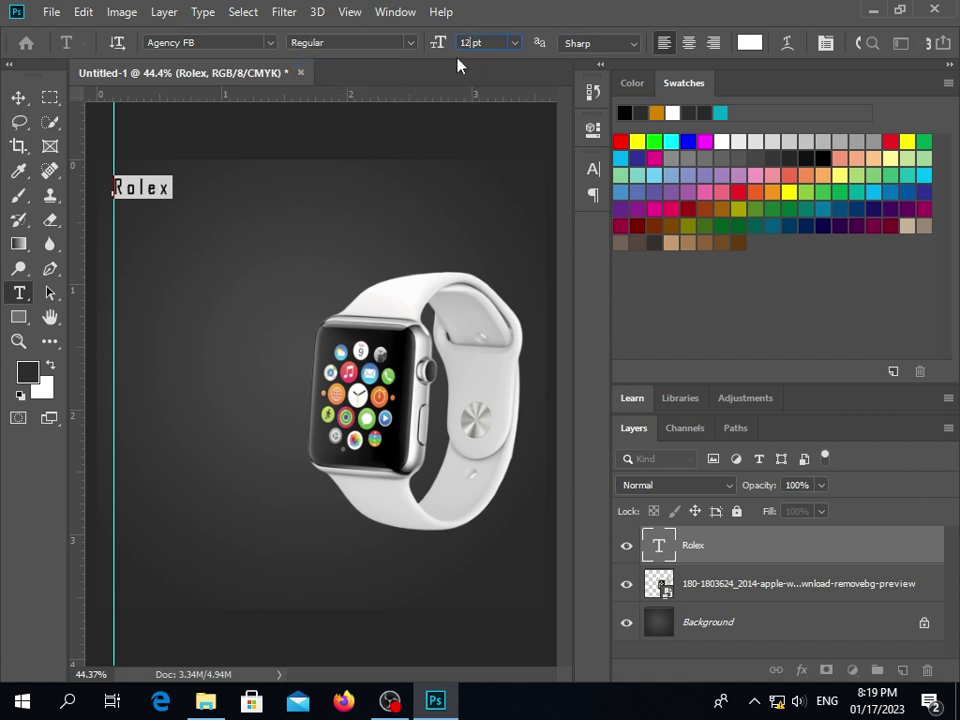
pyautogui.press('Return')
# Commit the text edit and nudge Rolex slightly higher
pyautogui.click(18, 97)
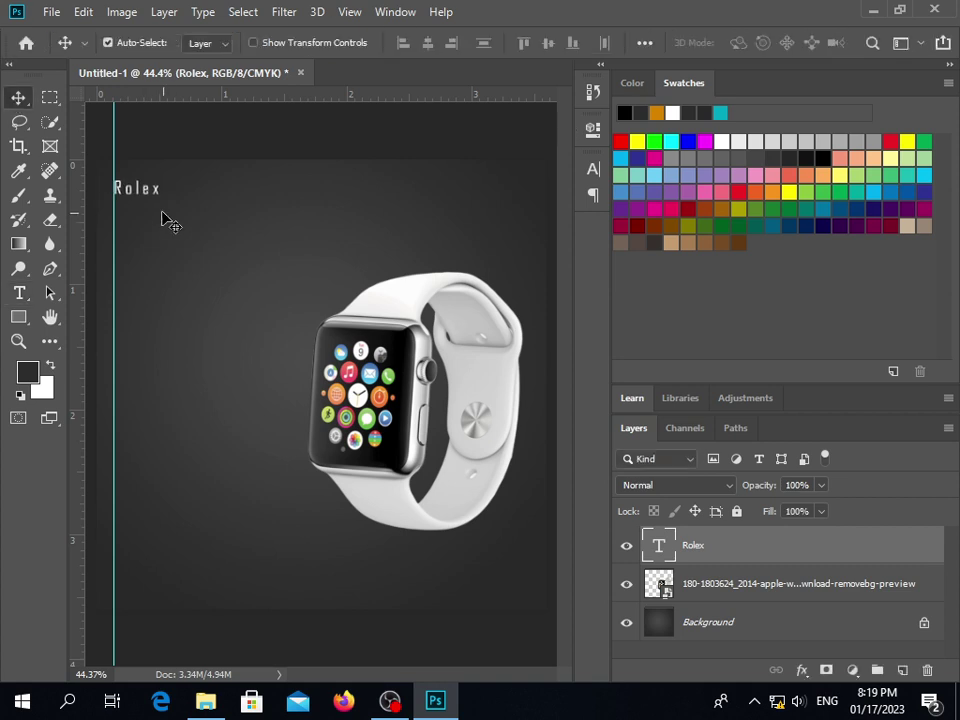
pyautogui.click(146, 203)
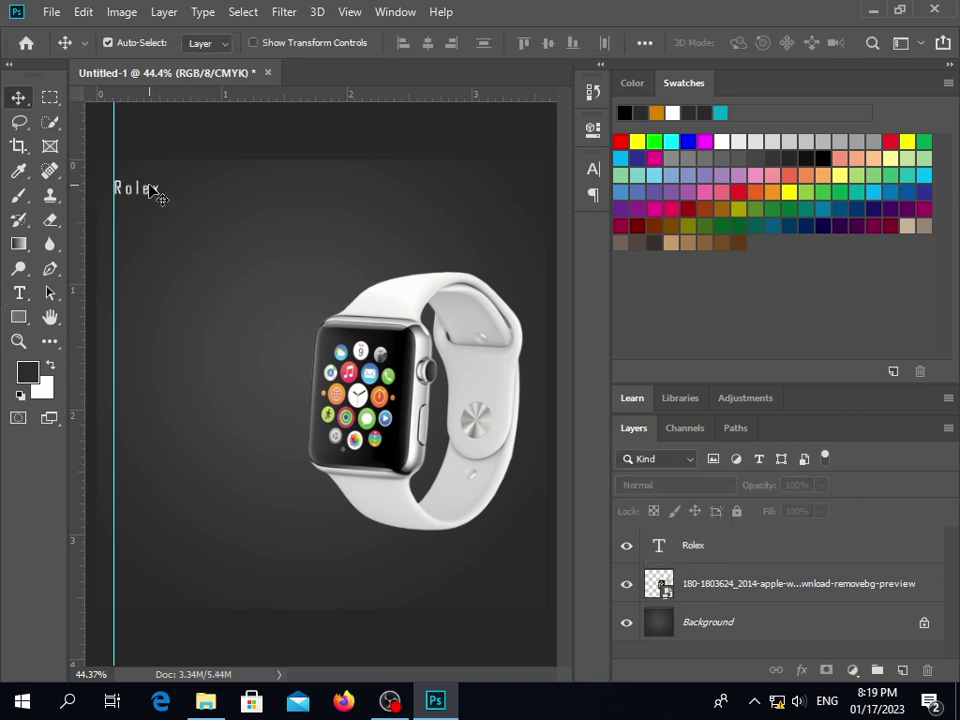
pyautogui.moveTo(150, 198); pyautogui.dragTo(146, 195)
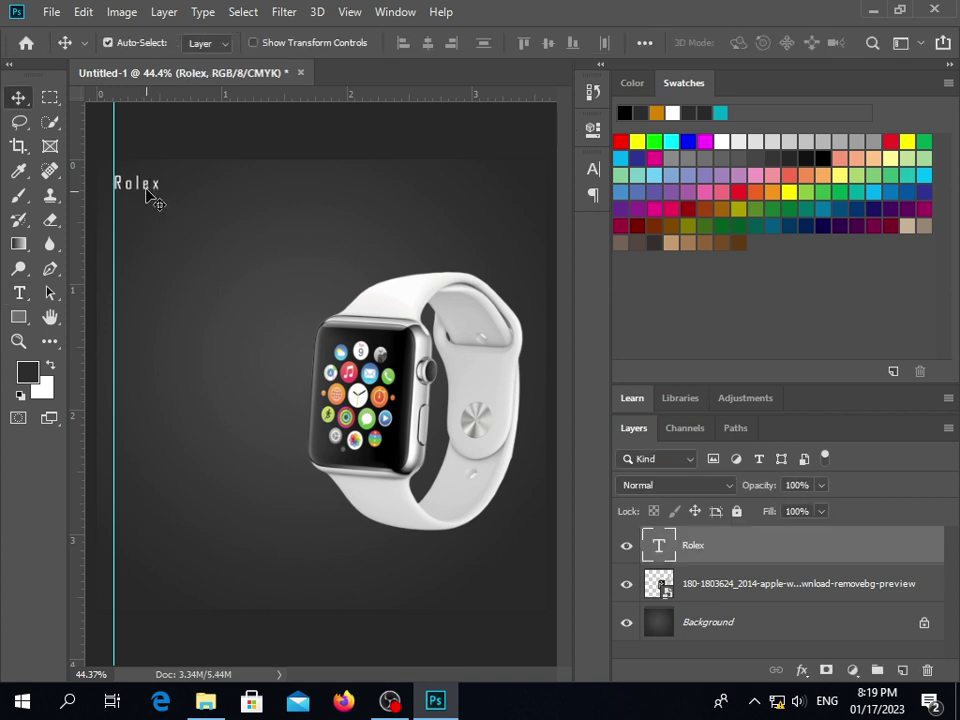
pyautogui.click(176, 218)
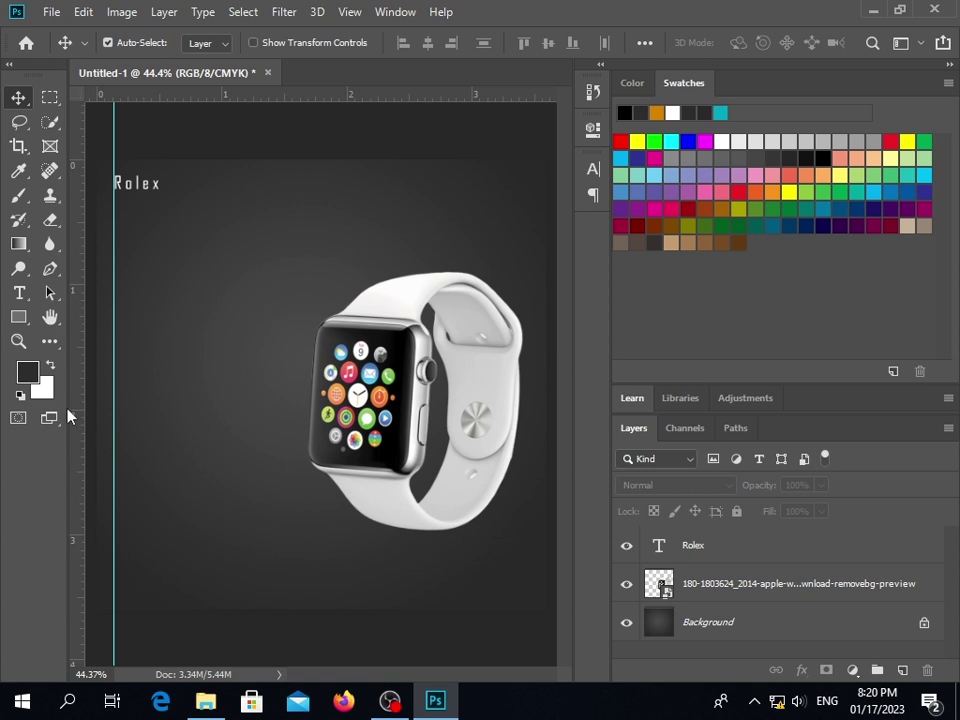
# Add a placeholder text line below the Rolex title with the Type tool
pyautogui.click(19, 292)
pyautogui.click(129, 281)
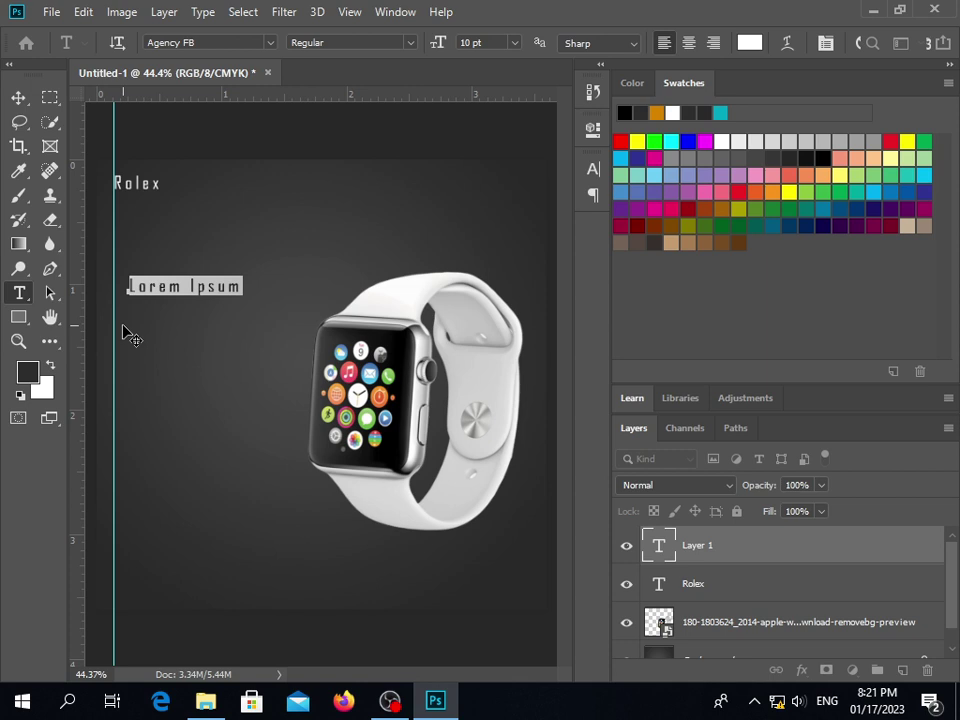
# Replace the placeholder with 'Royal Extreme', correcting the typos along the way
pyautogui.write('Roya')
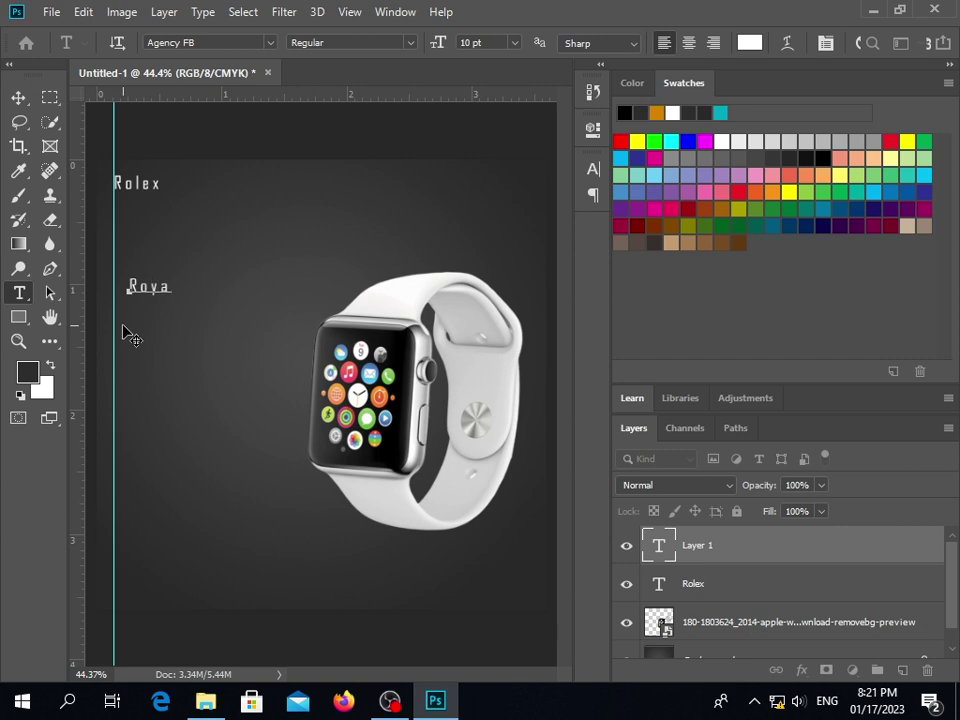
pyautogui.write(':\\l')
pyautogui.press('BackSpace')
pyautogui.press('BackSpace')
pyautogui.press('BackSpace')
pyautogui.press('BackSpace')
pyautogui.write('al')
pyautogui.write('extre')
pyautogui.press('BackSpace')
pyautogui.press('BackSpace')
pyautogui.press('BackSpace')
pyautogui.press('BackSpace')
pyautogui.press('BackSpace')
pyautogui.write('Xe')
pyautogui.press('BackSpace')
pyautogui.write('x')
pyautogui.press('BackSpace')
pyautogui.press('BackSpace')
pyautogui.write('e')
pyautogui.press('BackSpace')
pyautogui.write('Extreme')
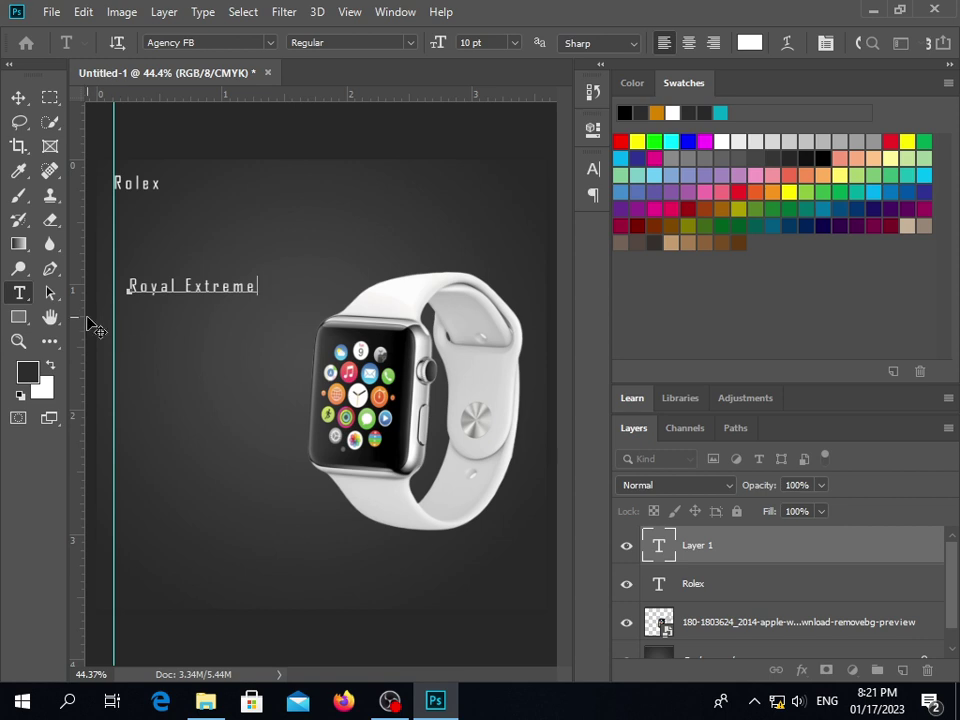
# Select all of Royal Extreme and set it to Agency FB Bold
pyautogui.doubleClick(163, 287)
pyautogui.hotkey('ctrl', 'a')
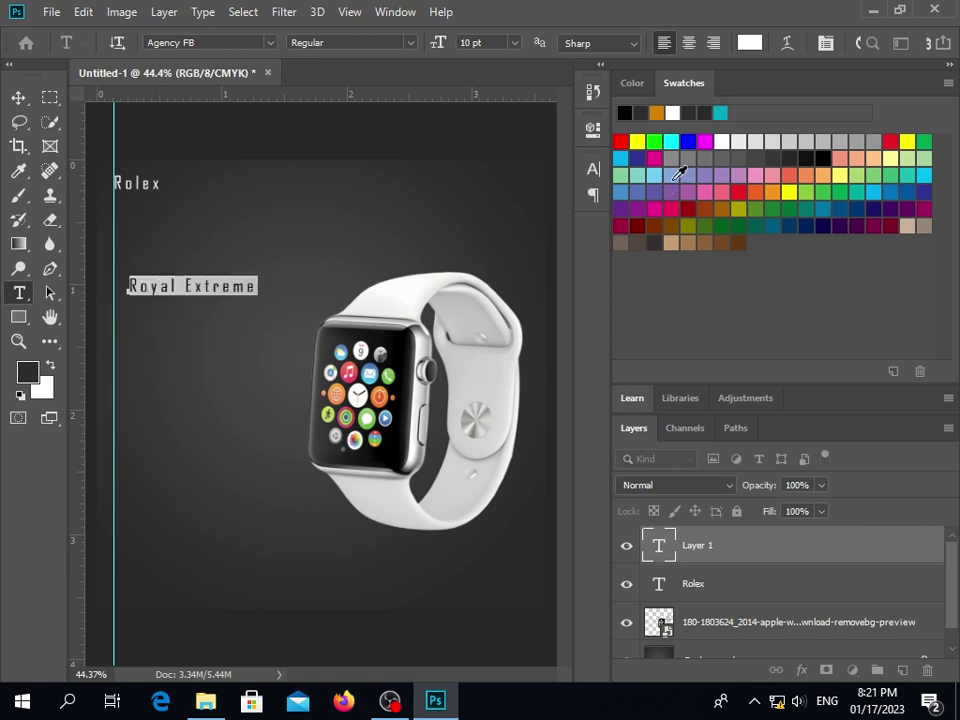
pyautogui.click(270, 43)
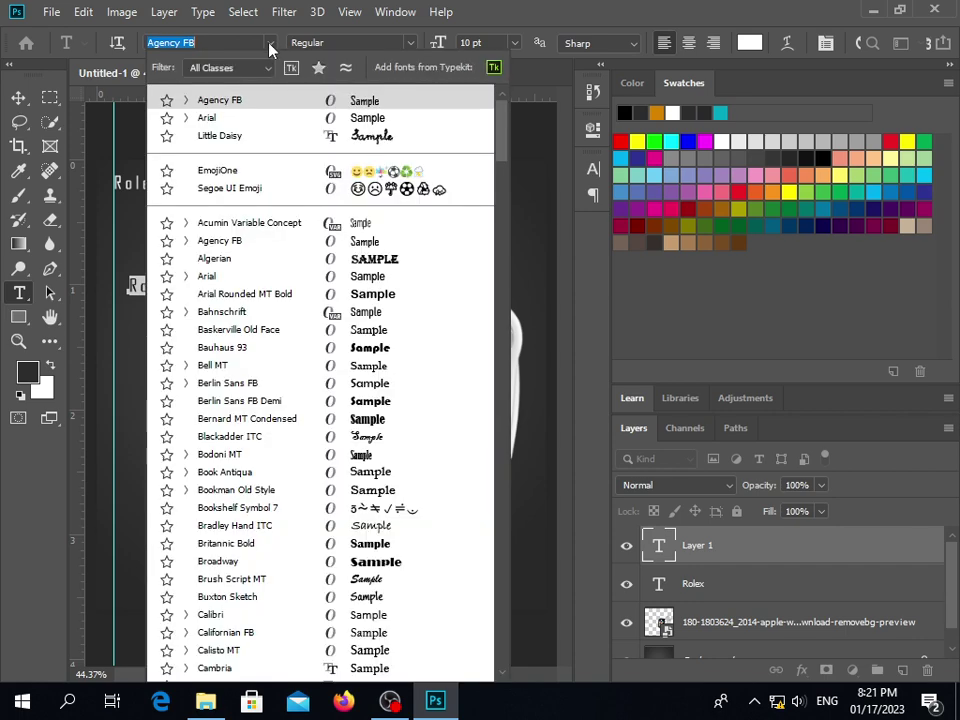
pyautogui.click(300, 117)
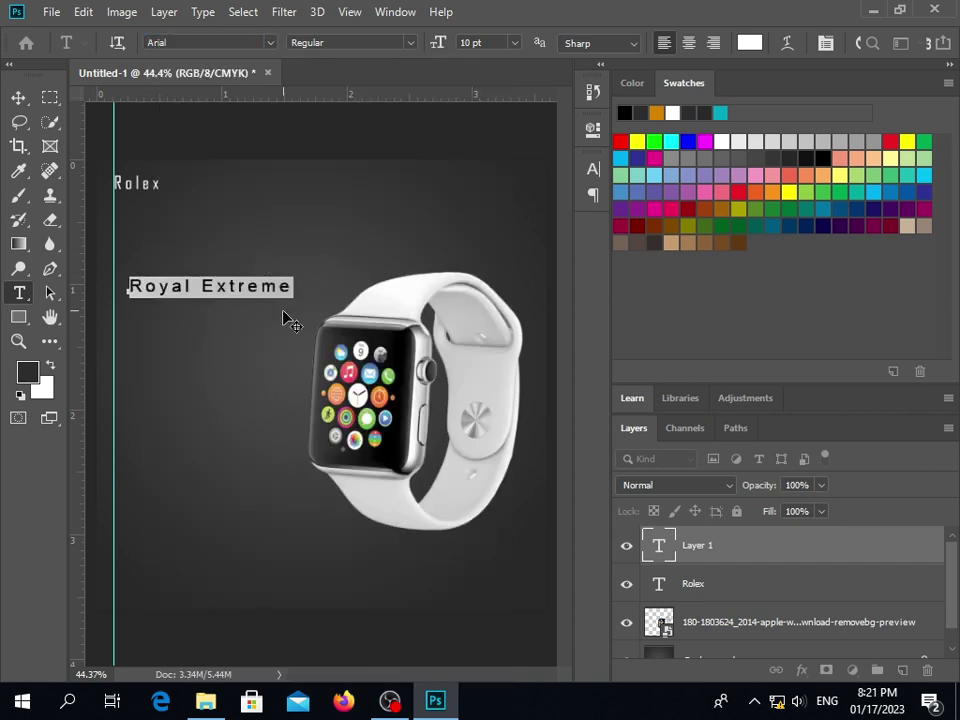
pyautogui.click(271, 43)
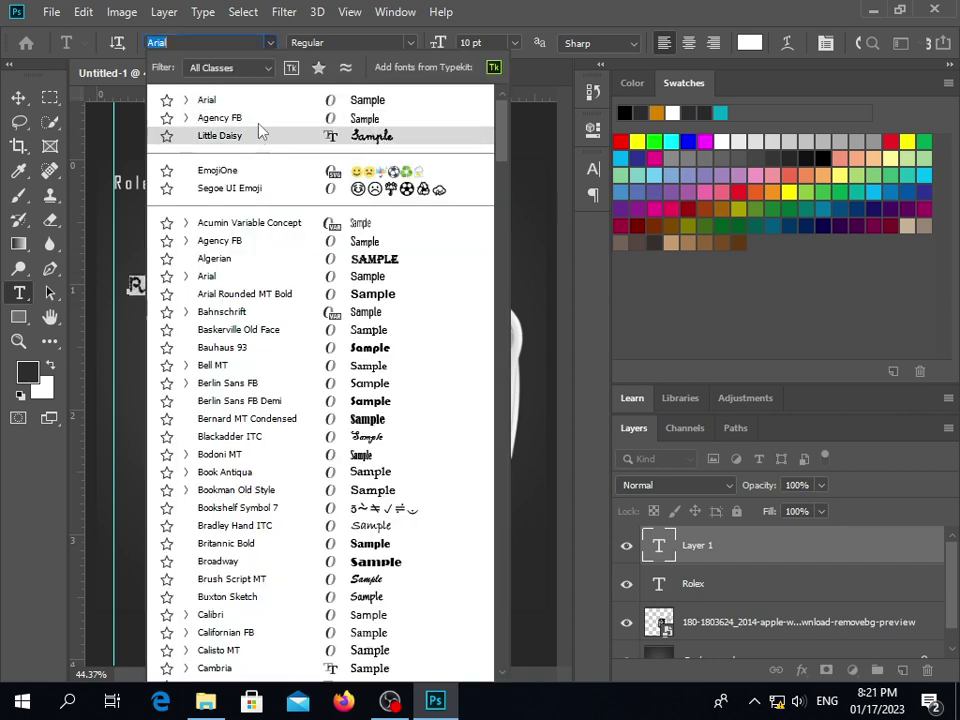
pyautogui.click(259, 118)
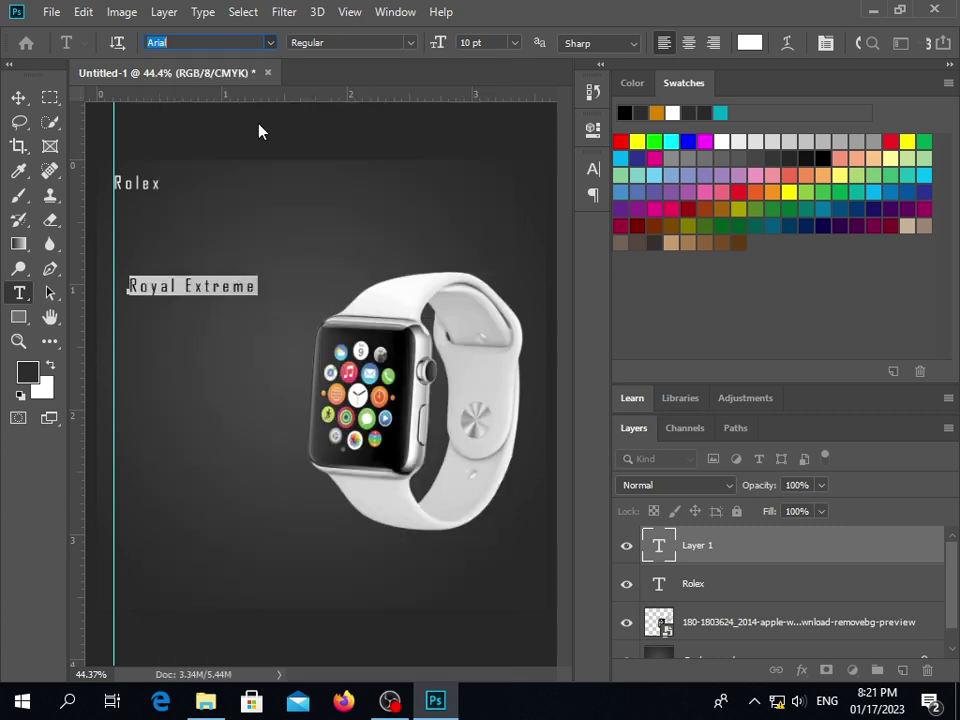
pyautogui.click(402, 44)
pyautogui.click(373, 77)
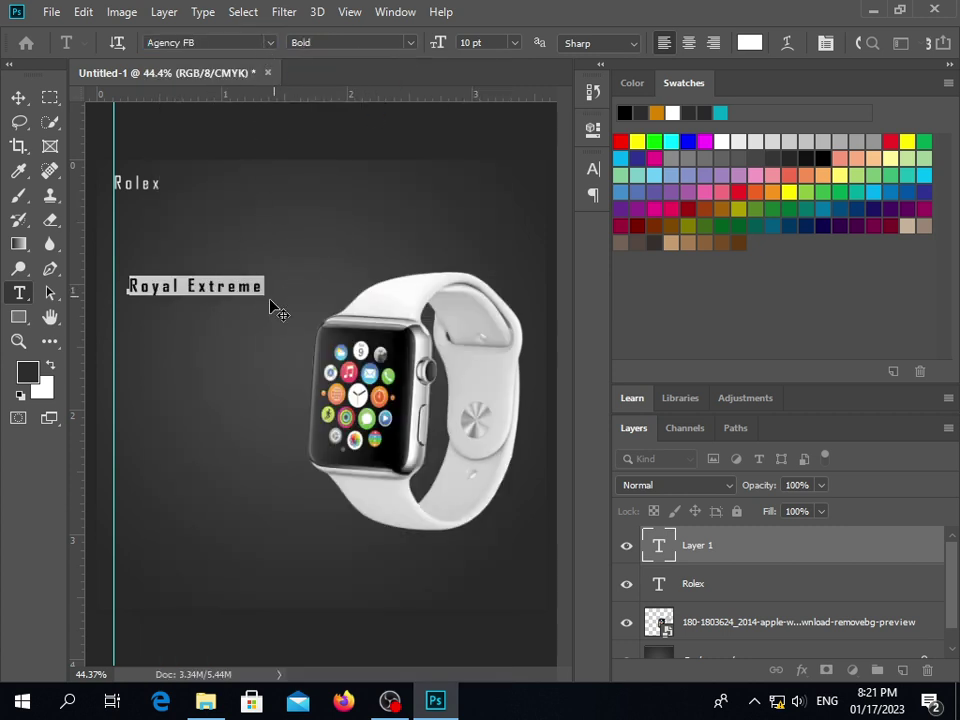
# Tighten the tracking to 40 and set the font size to 20 pt
pyautogui.click(593, 168)
pyautogui.click(535, 237)
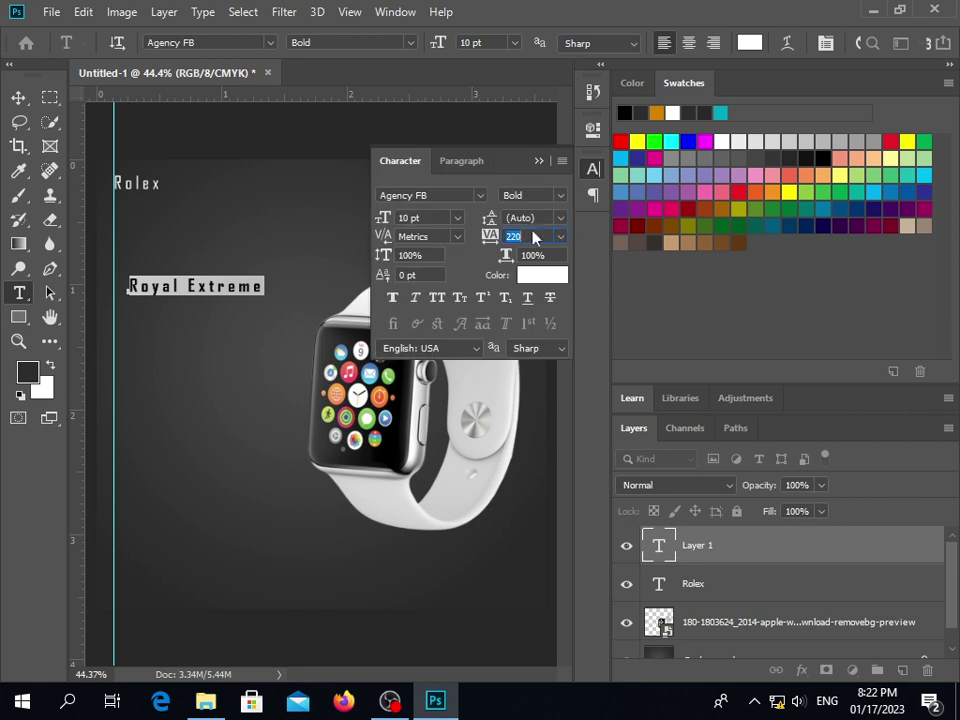
pyautogui.moveTo(489, 236); pyautogui.dragTo(482, 236)
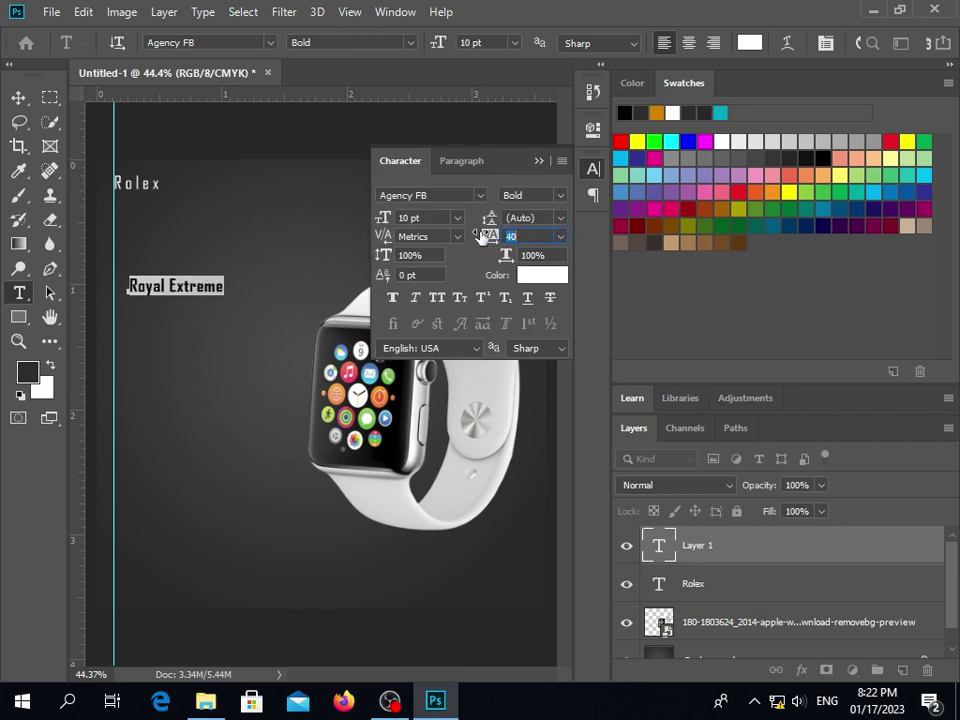
pyautogui.click(465, 42)
pyautogui.write('20')
pyautogui.press('Return')
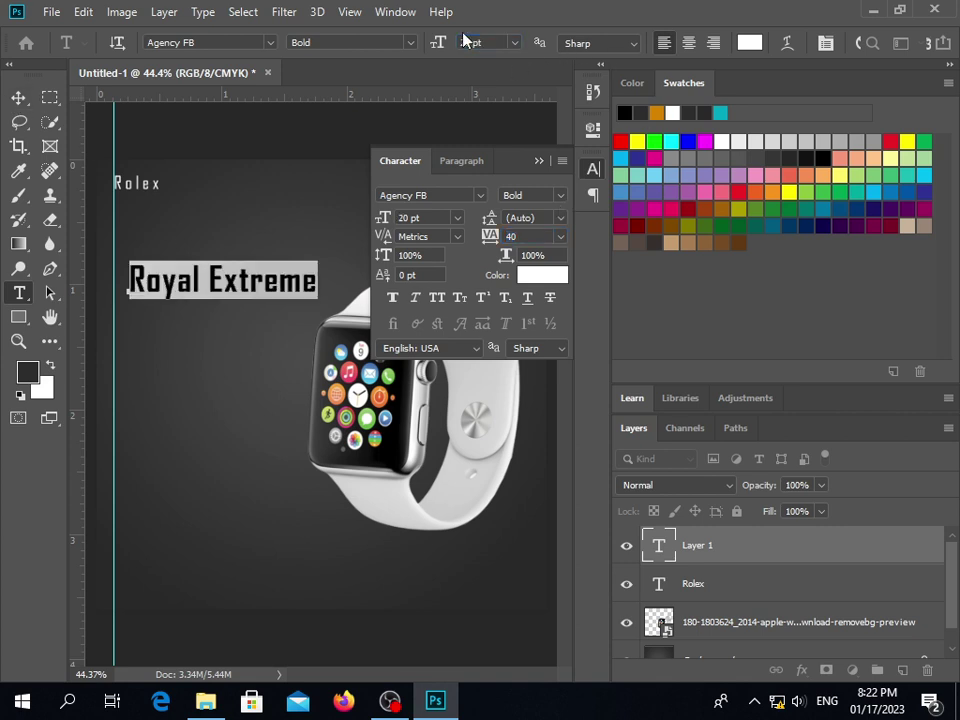
pyautogui.click(513, 42)
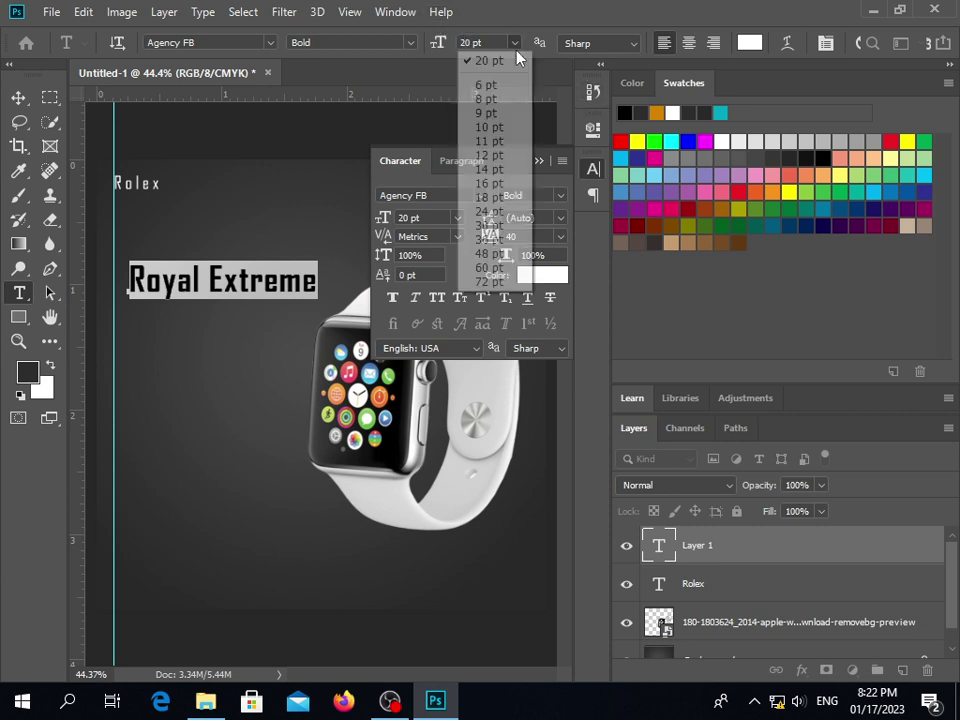
pyautogui.click(489, 61)
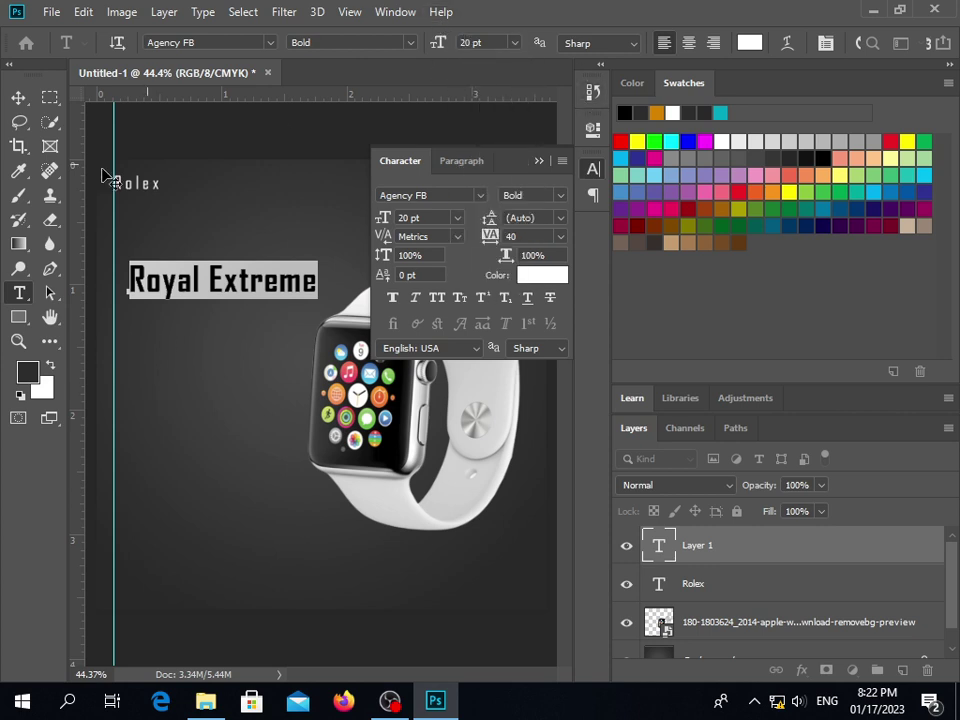
# Move Royal Extreme up against the left guide and deselect
pyautogui.click(18, 97)
pyautogui.moveTo(165, 285)
pyautogui.mouseDown()
pyautogui.moveTo(155, 269)
pyautogui.moveTo(151, 279)
pyautogui.moveTo(153, 268)
pyautogui.mouseUp()
pyautogui.click(189, 336)
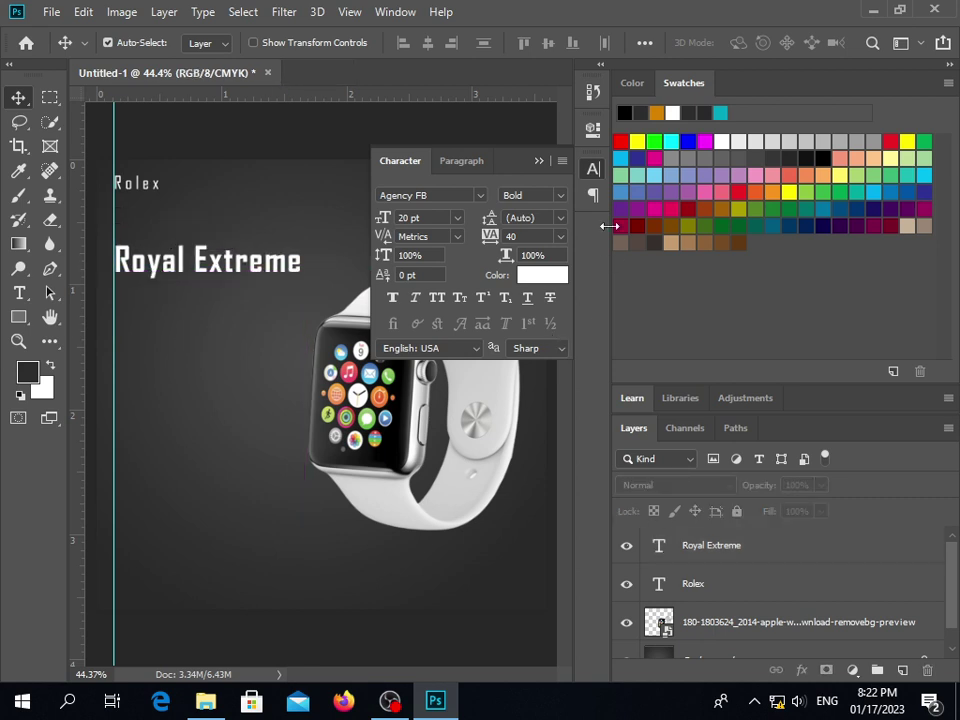
# Collapse the Character panel and nudge the Royal Extreme layer down slightly
pyautogui.click(539, 161)
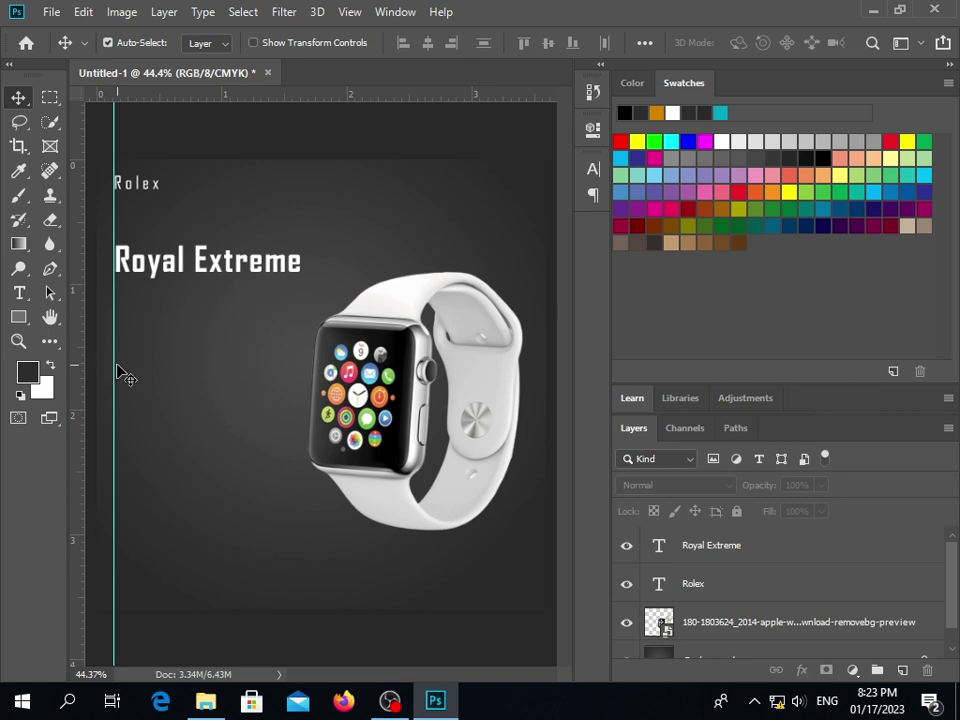
pyautogui.click(181, 270)
pyautogui.press('Down')
pyautogui.press('Down')
pyautogui.press('Down')
pyautogui.press('Down')
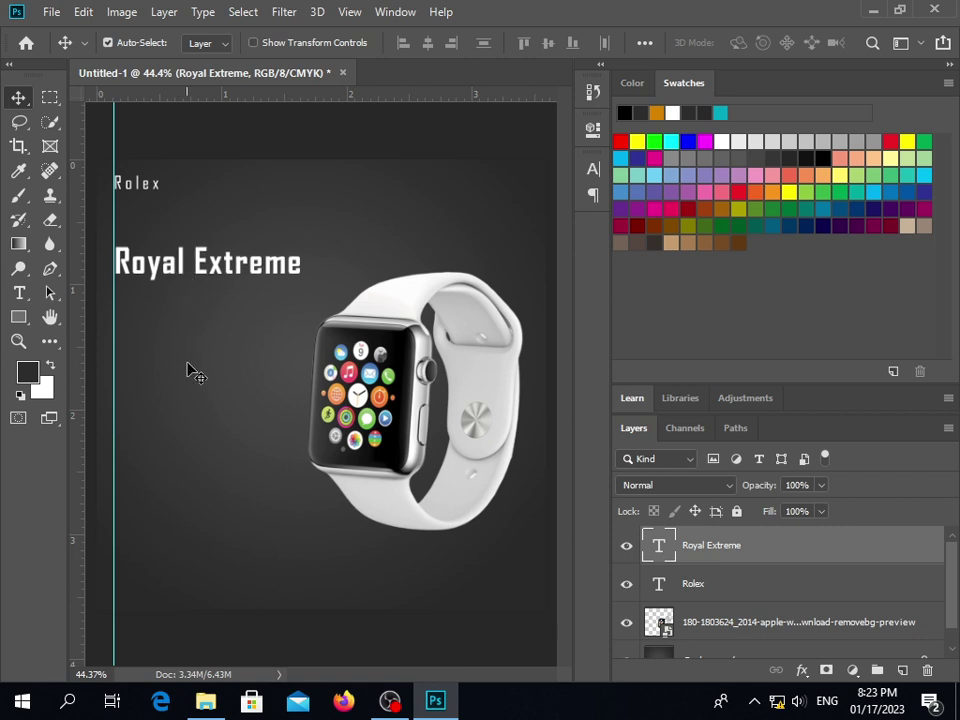
# Open the text colour picker for Royal Extreme and drag toward a bright, saturated cyan
pyautogui.doubleClick(225, 270)
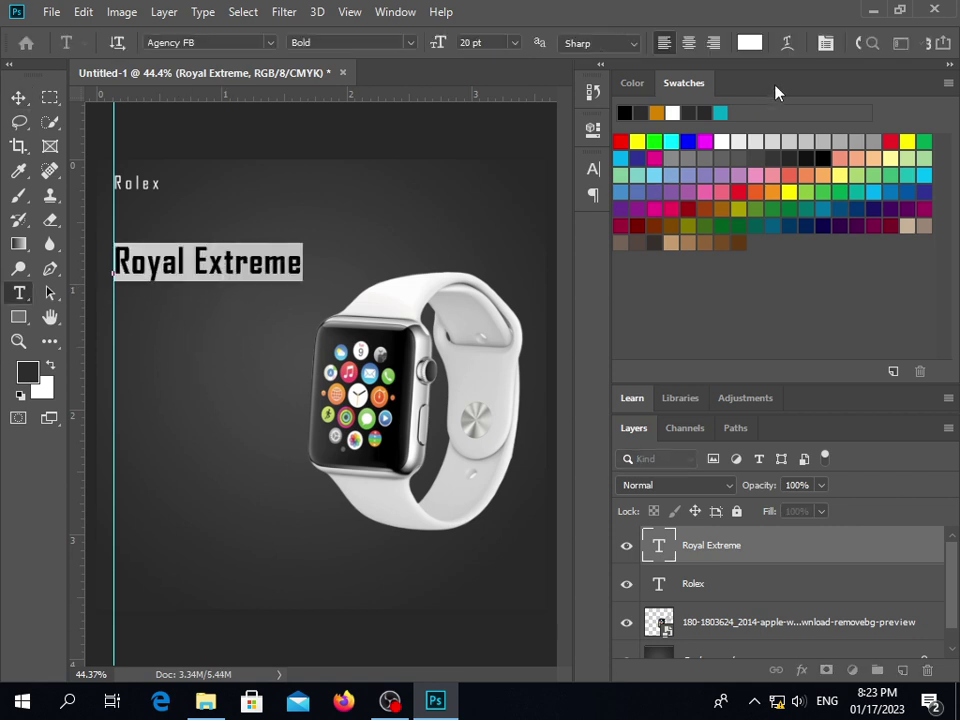
pyautogui.click(749, 42)
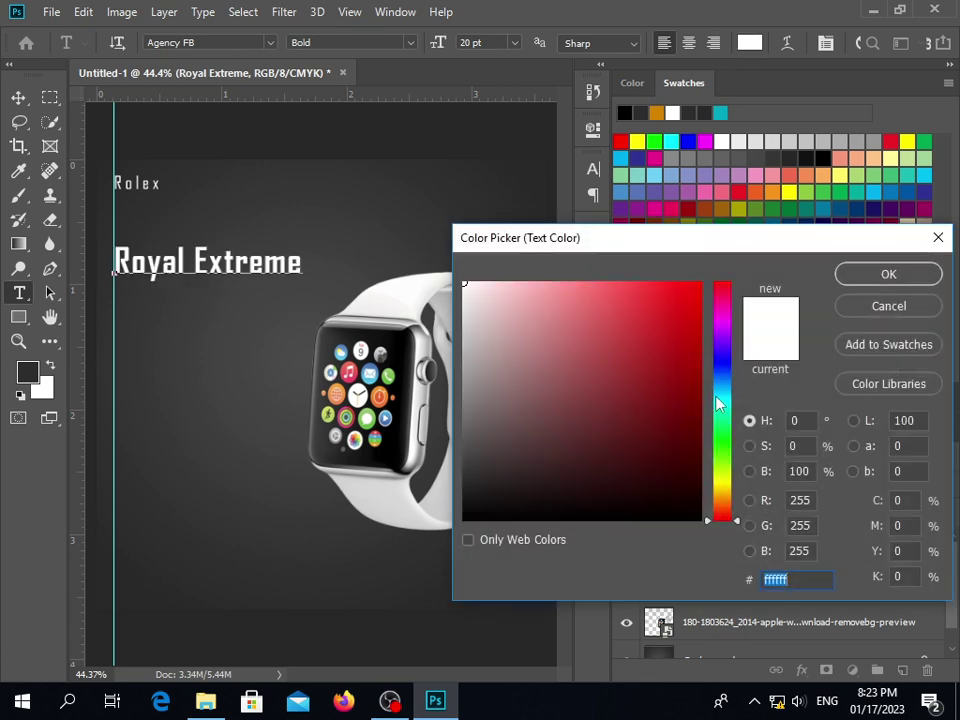
pyautogui.moveTo(723, 390)
pyautogui.mouseDown()
pyautogui.moveTo(725, 382)
pyautogui.moveTo(727, 395)
pyautogui.mouseUp()
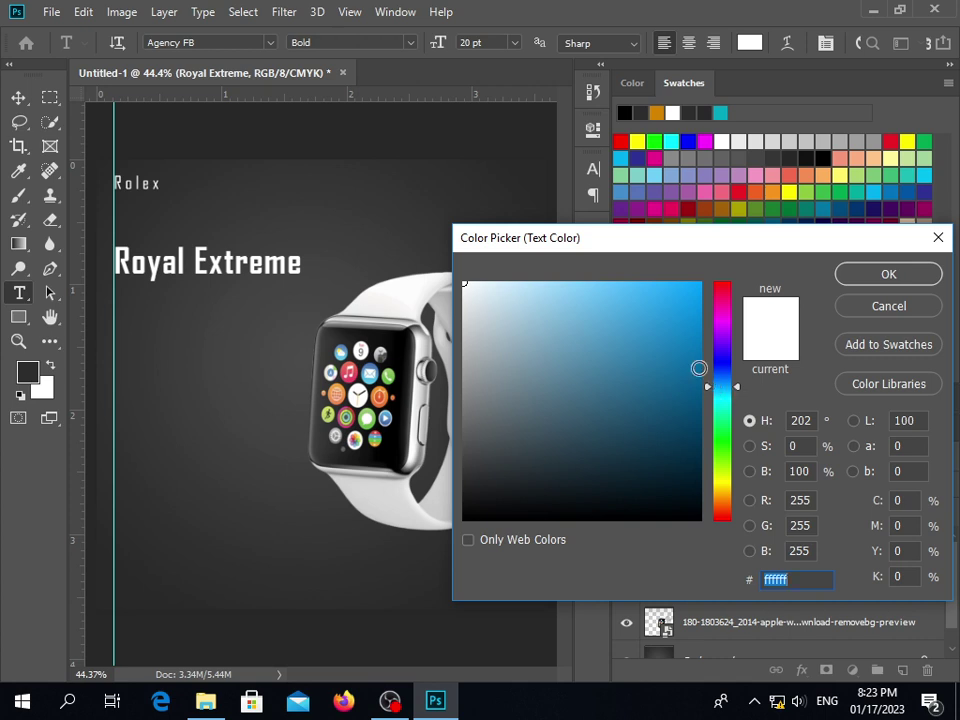
pyautogui.click(738, 390)
pyautogui.moveTo(738, 390); pyautogui.dragTo(739, 398)
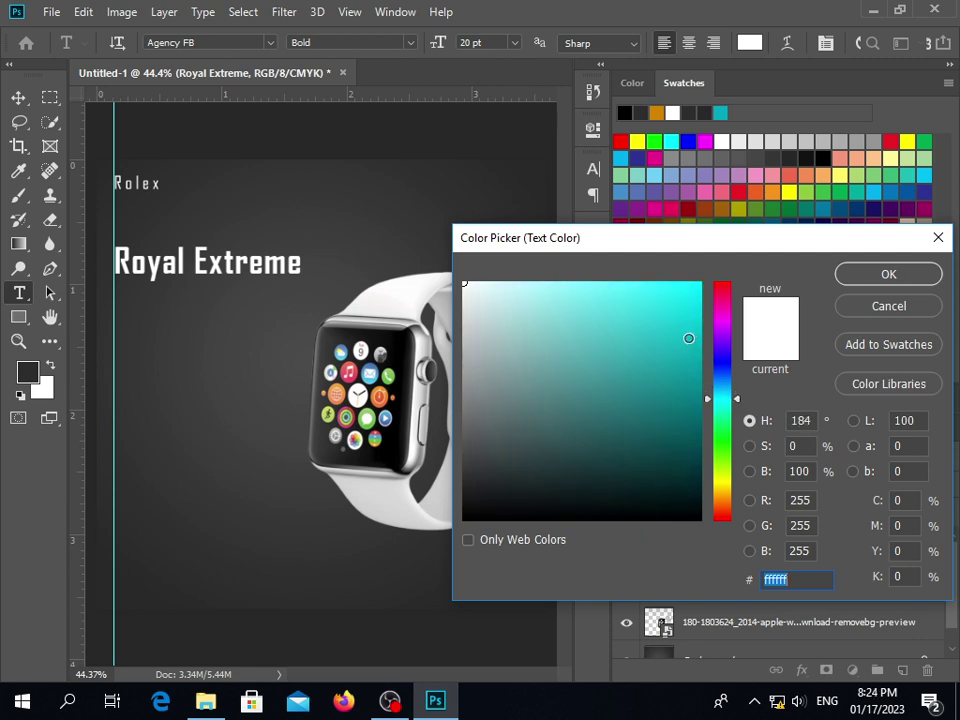
pyautogui.moveTo(700, 325); pyautogui.dragTo(718, 337)
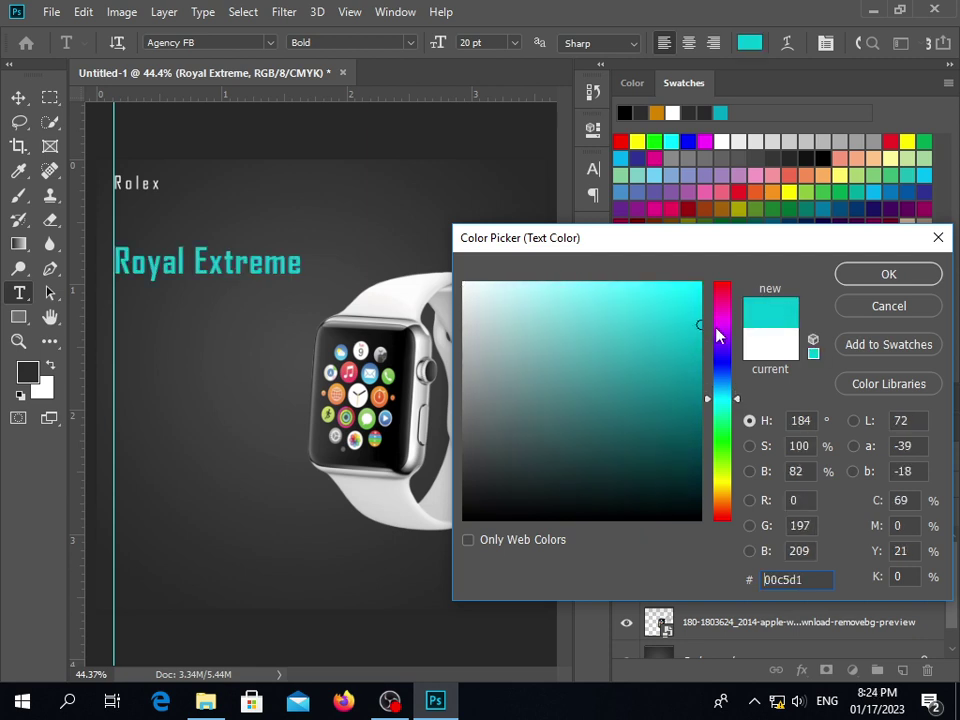
pyautogui.moveTo(695, 317); pyautogui.dragTo(712, 332)
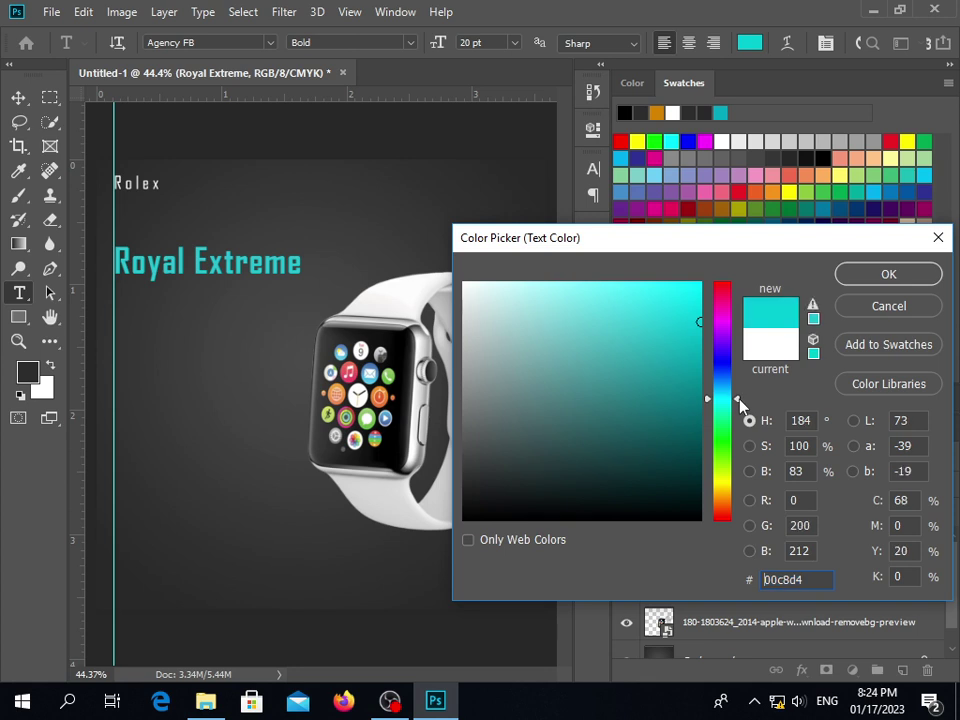
pyautogui.moveTo(740, 402); pyautogui.dragTo(738, 397)
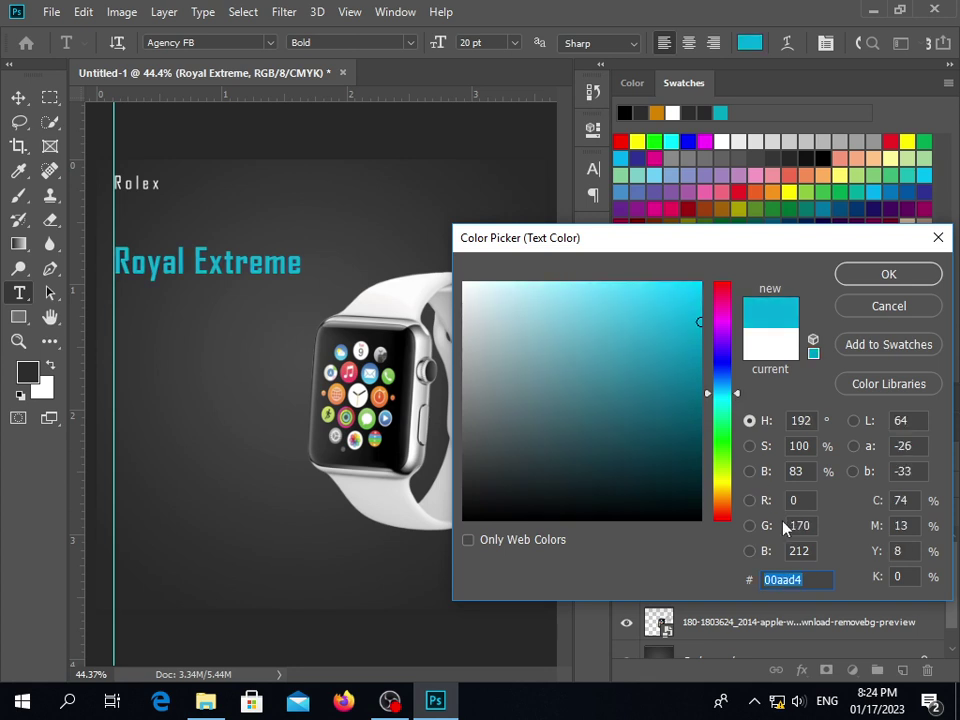
# Set the hex value to 00ffff, confirm, and commit the text edit
pyautogui.click(809, 580)
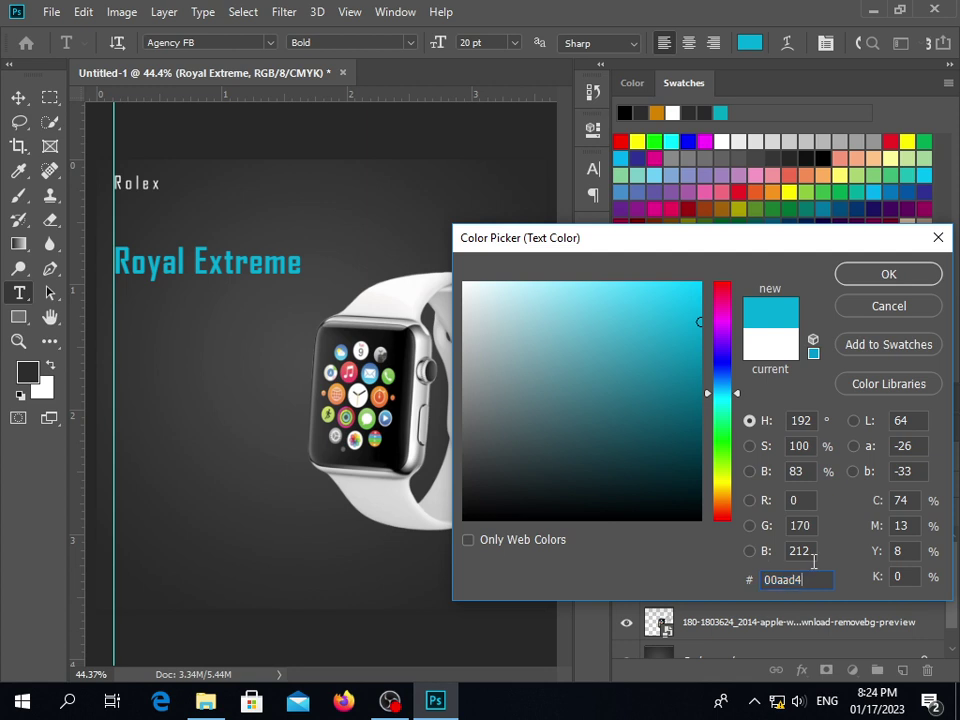
pyautogui.press('BackSpace')
pyautogui.press('BackSpace')
pyautogui.press('BackSpace')
pyautogui.press('BackSpace')
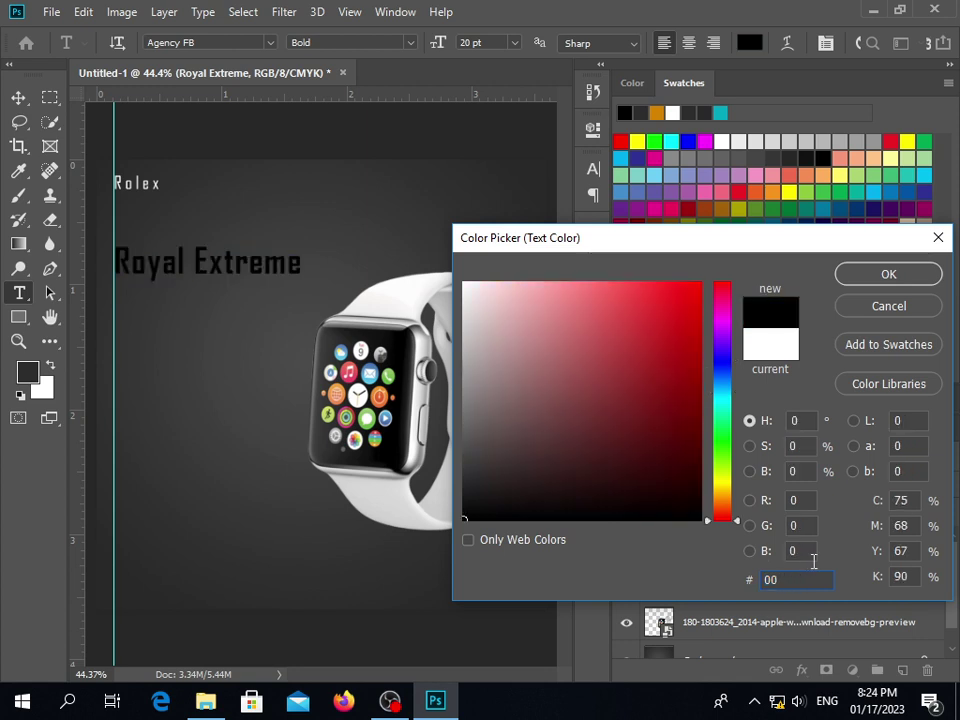
pyautogui.write('ffff')
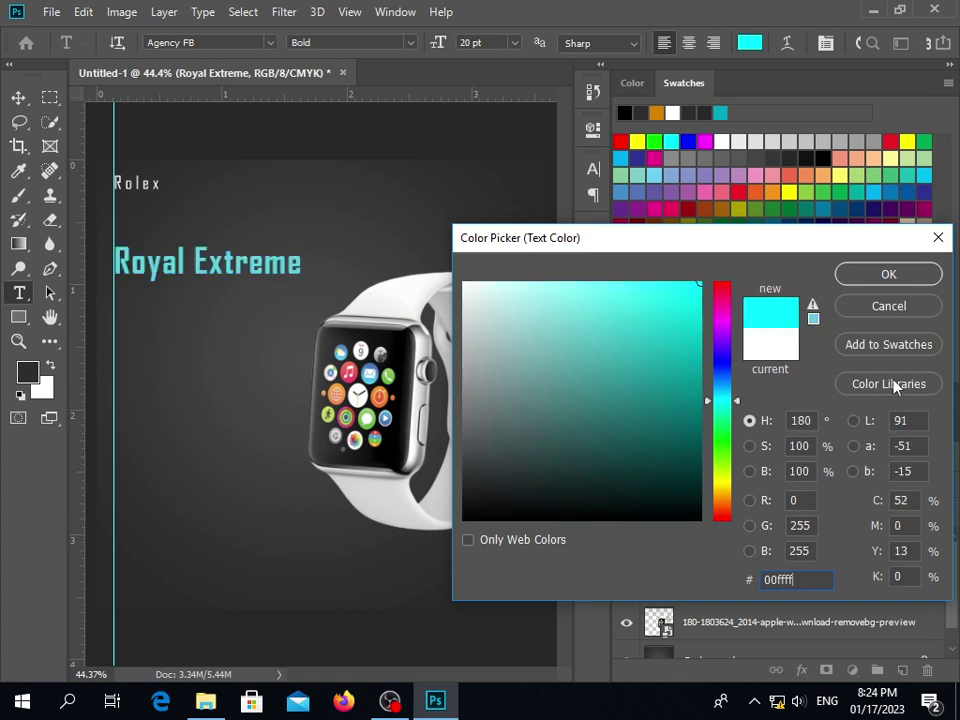
pyautogui.click(889, 275)
pyautogui.click(214, 285)
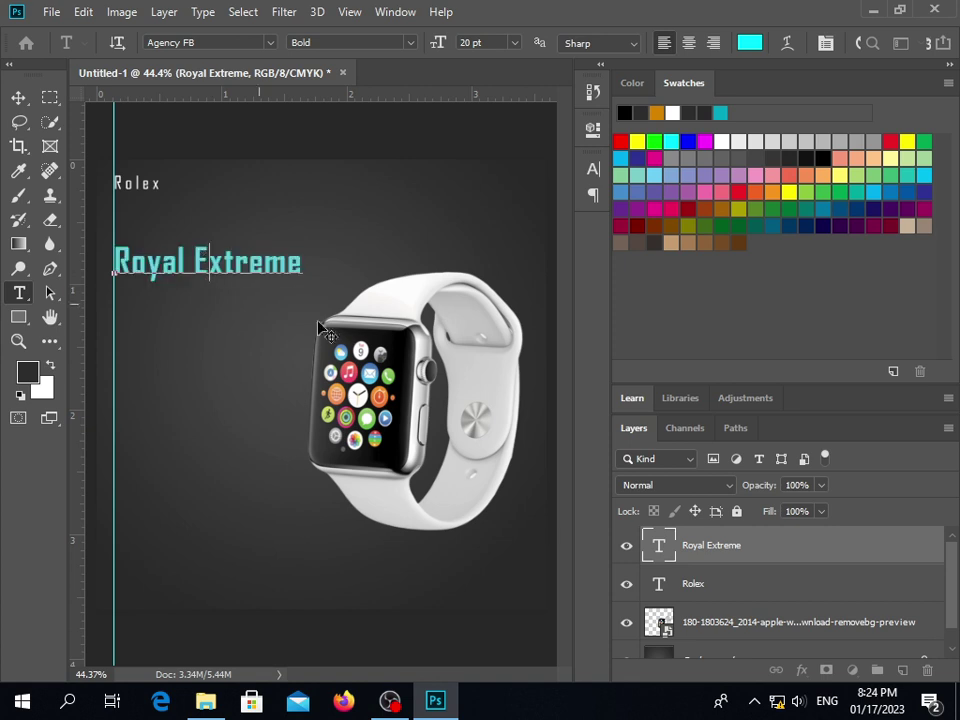
pyautogui.click(18, 97)
pyautogui.click(193, 394)
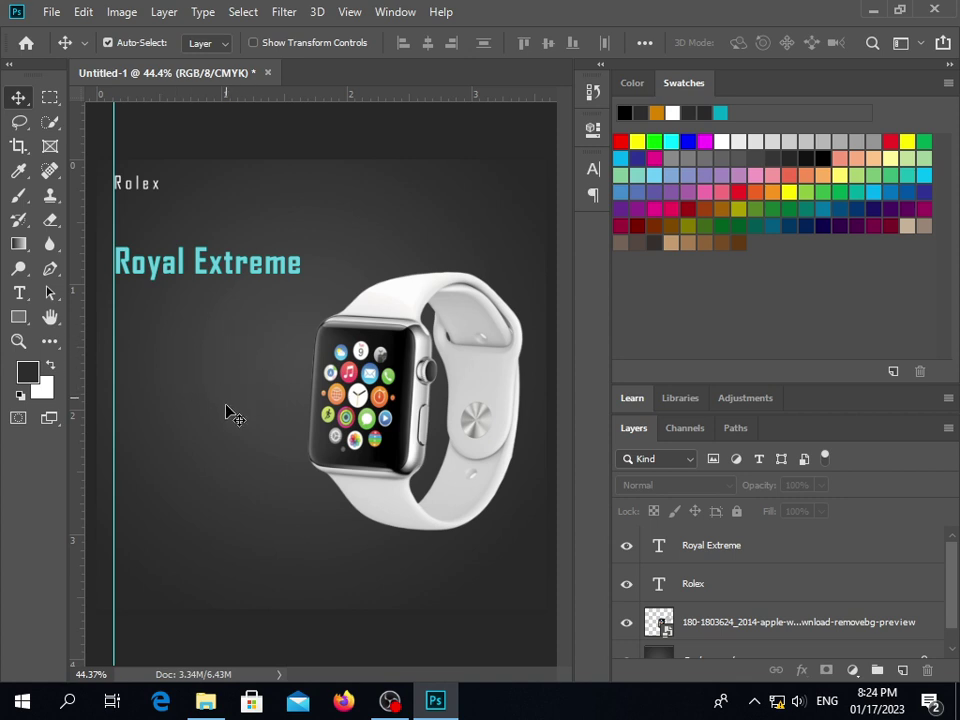
# Add a trial Lorem Ipsum line below Royal Extreme, then delete that layer
pyautogui.click(20, 298)
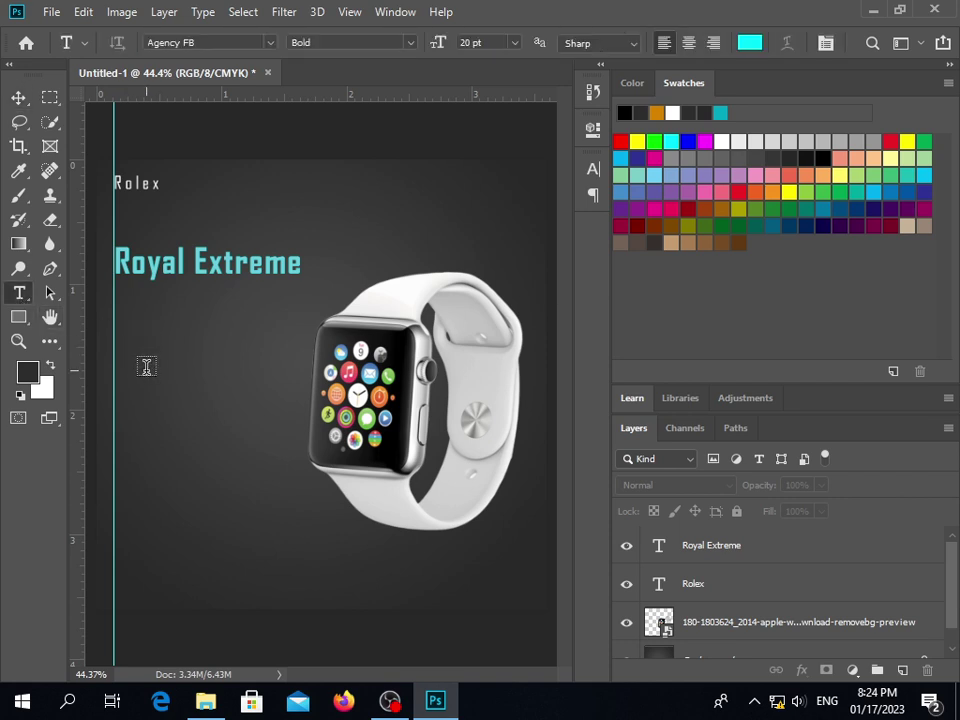
pyautogui.click(146, 368)
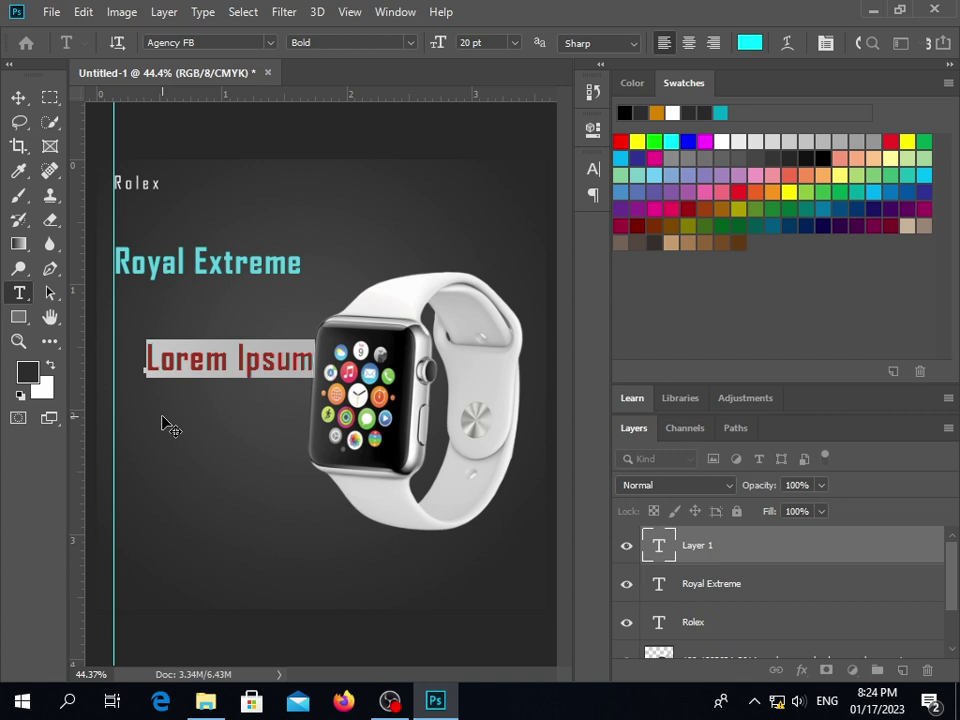
pyautogui.click(186, 366)
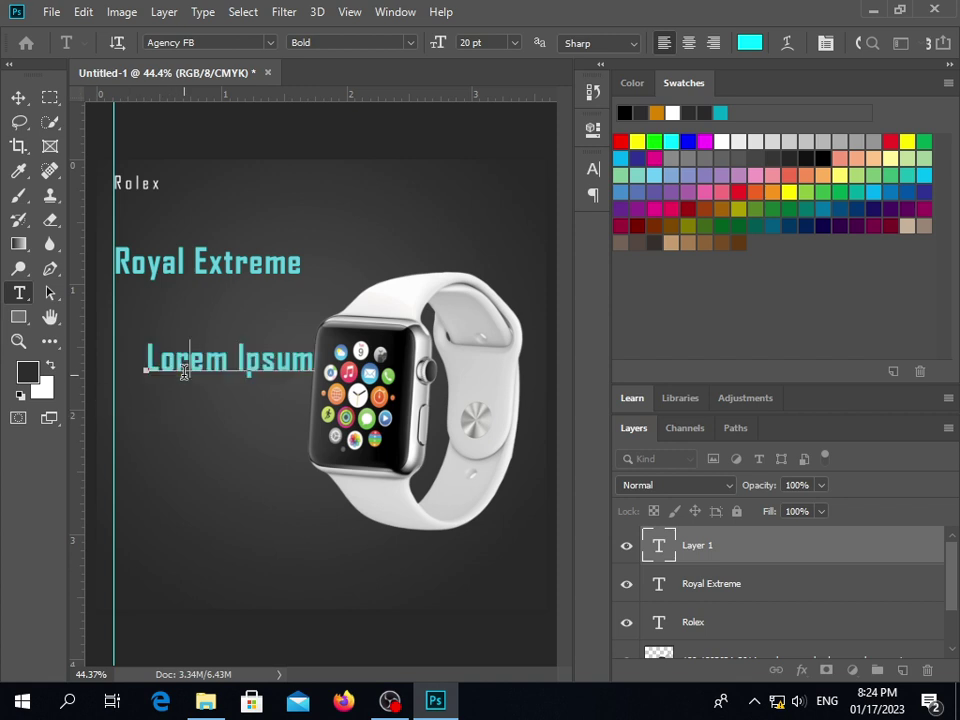
pyautogui.press('Escape')
pyautogui.press('v')
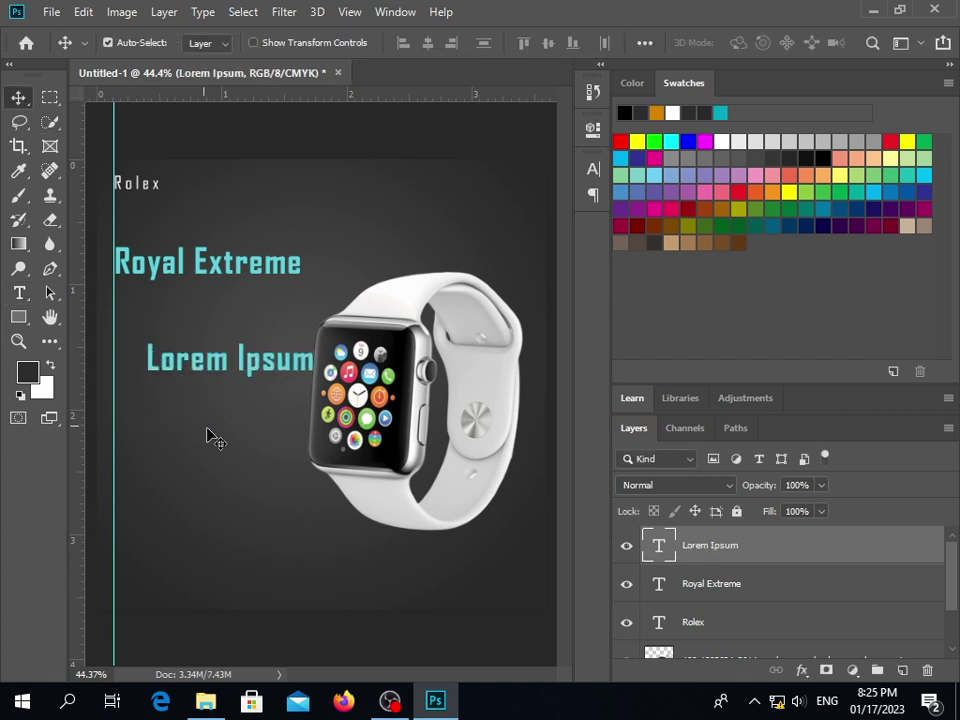
pyautogui.press('Delete')
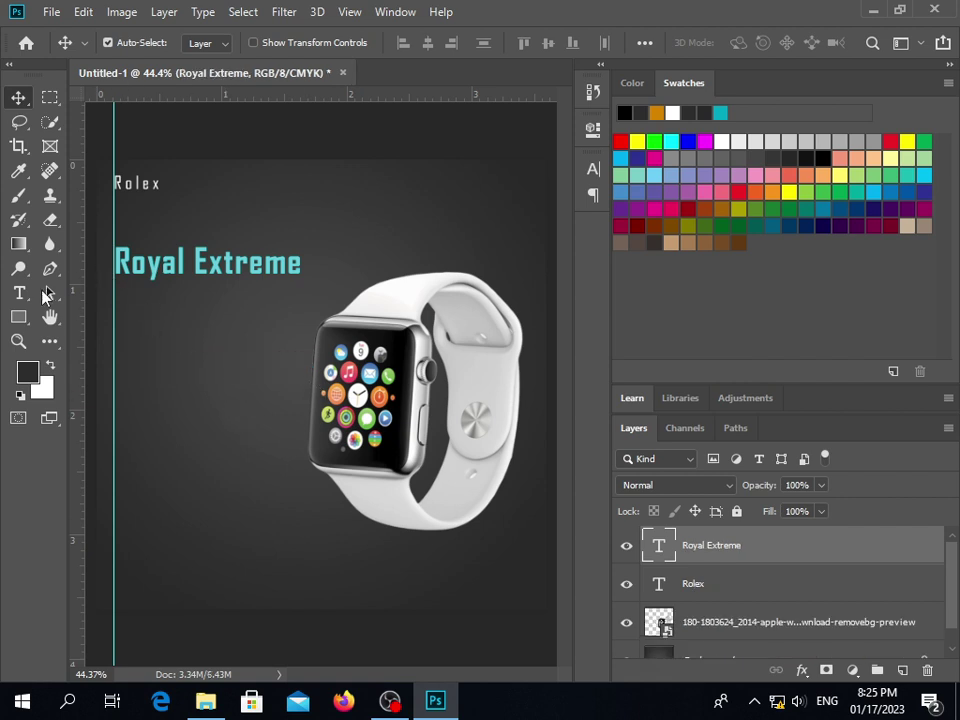
pyautogui.press('ctrl')
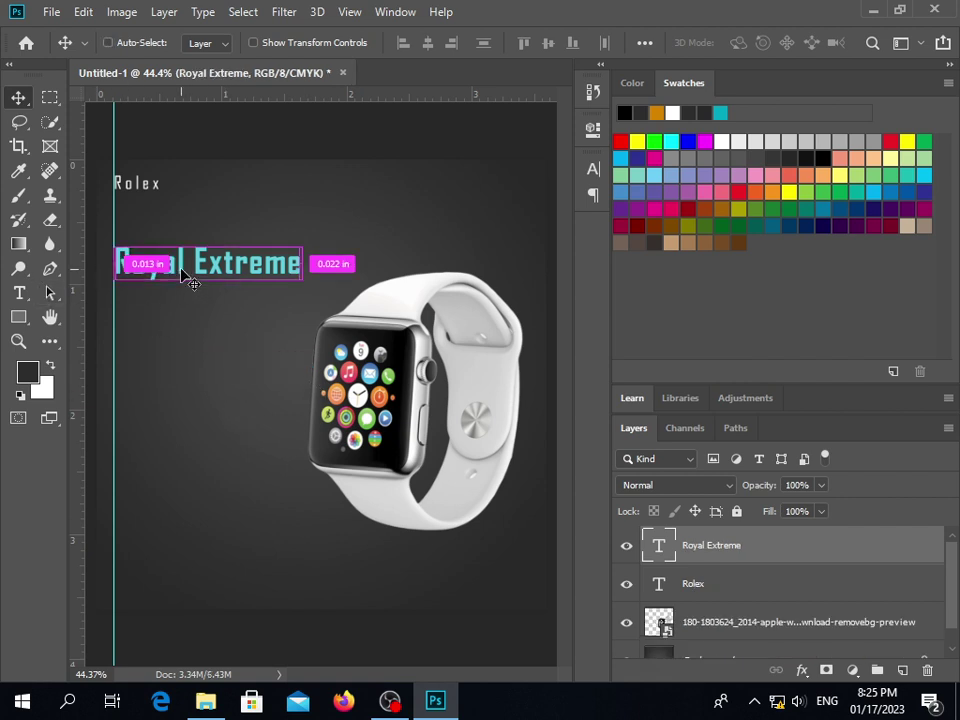
# Duplicate the Royal Extreme title and retype the copy as 'New Arrival'
pyautogui.moveTo(185, 277); pyautogui.dragTo(186, 309)
pyautogui.doubleClick(181, 300)
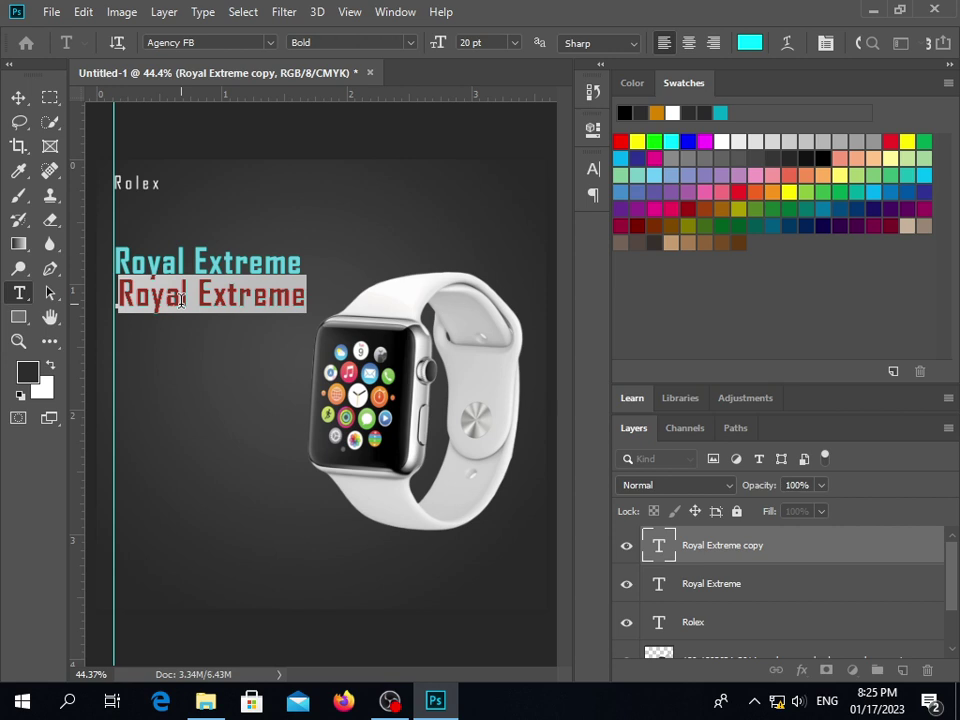
pyautogui.write('nEW')
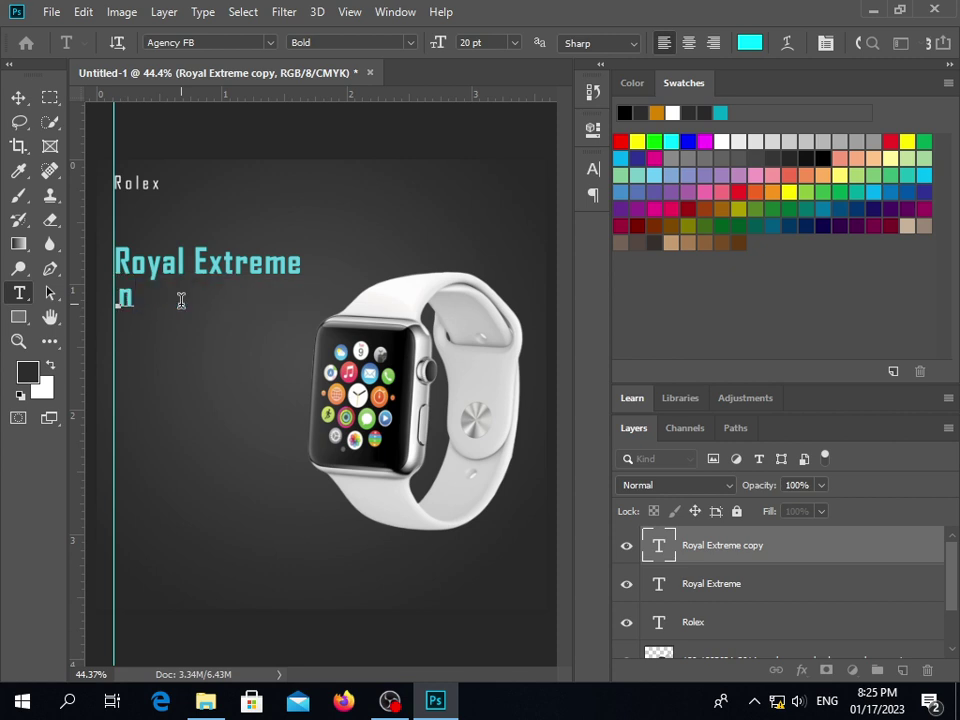
pyautogui.press('BackSpace')
pyautogui.press('BackSpace')
pyautogui.press('BackSpace')
pyautogui.write('New Arr')
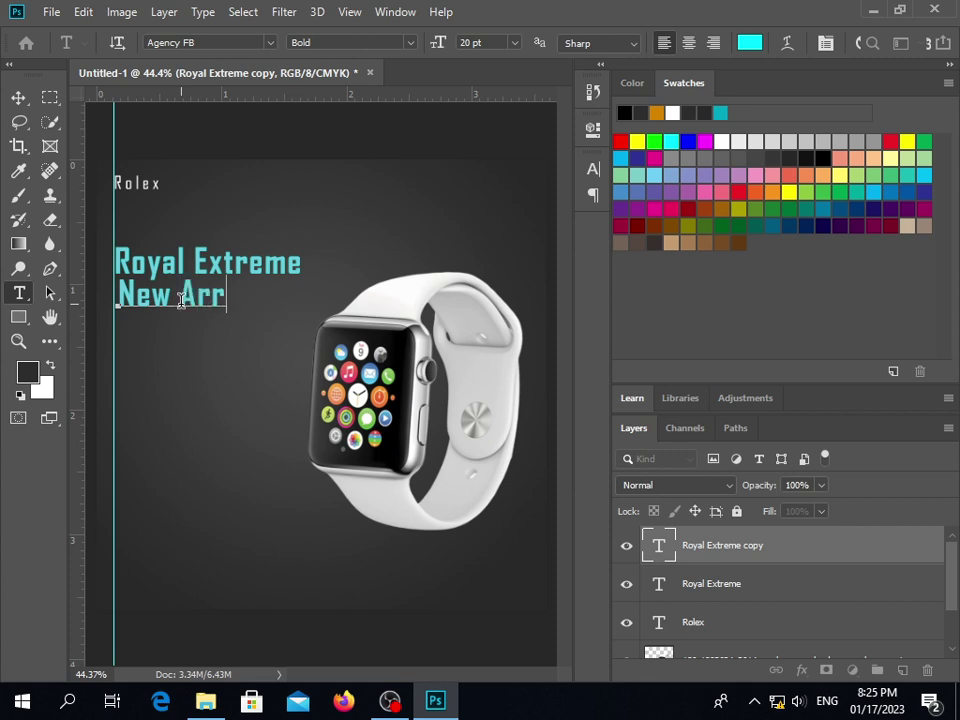
pyautogui.write('ival')
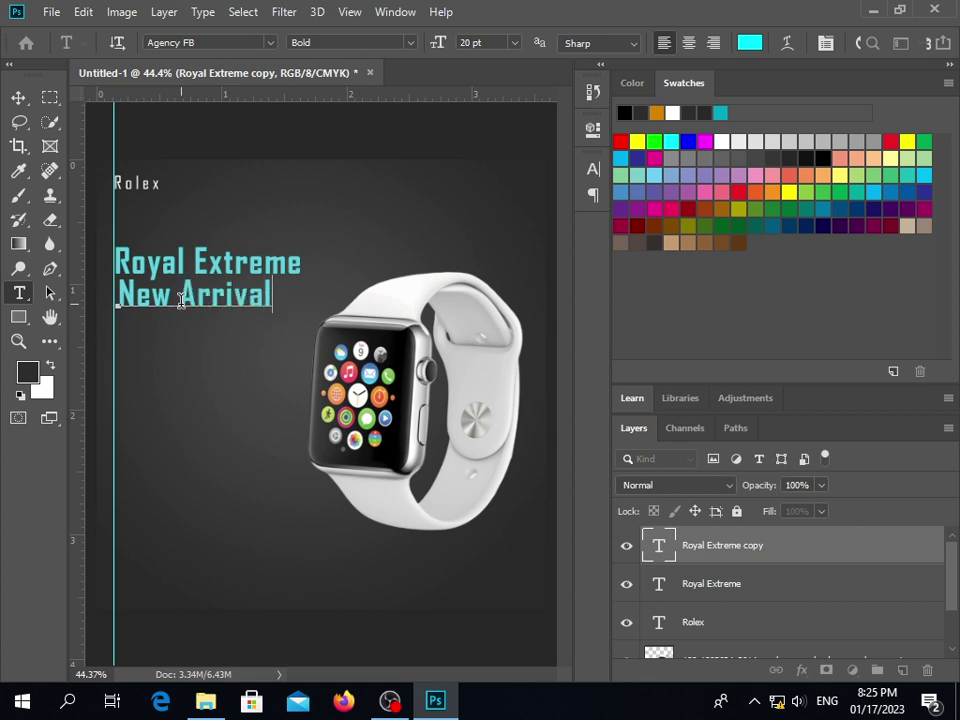
pyautogui.hotkey('ctrl', 'shift', 'Left')
pyautogui.hotkey('ctrl', 'shift', 'Left')
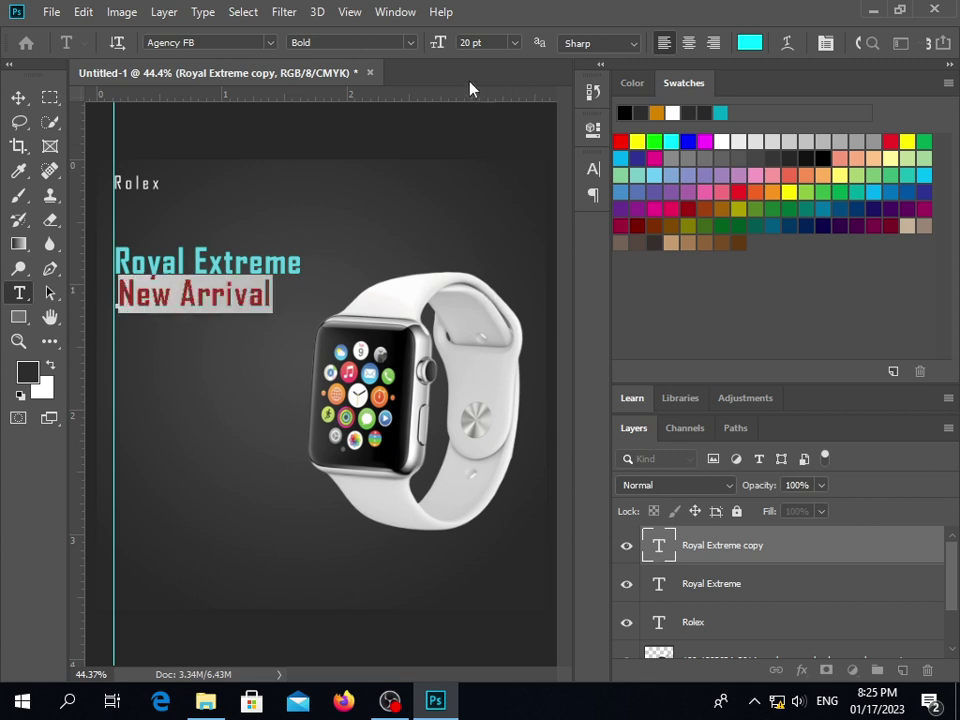
# Make New Arrival Regular weight and pure white
pyautogui.click(410, 42)
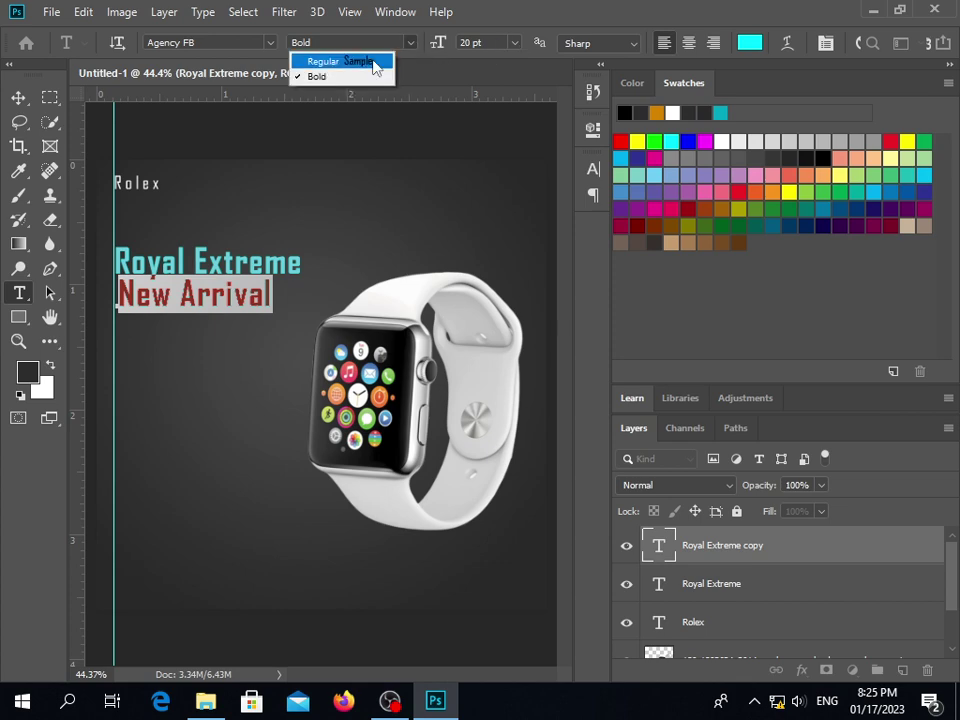
pyautogui.click(377, 62)
pyautogui.click(752, 45)
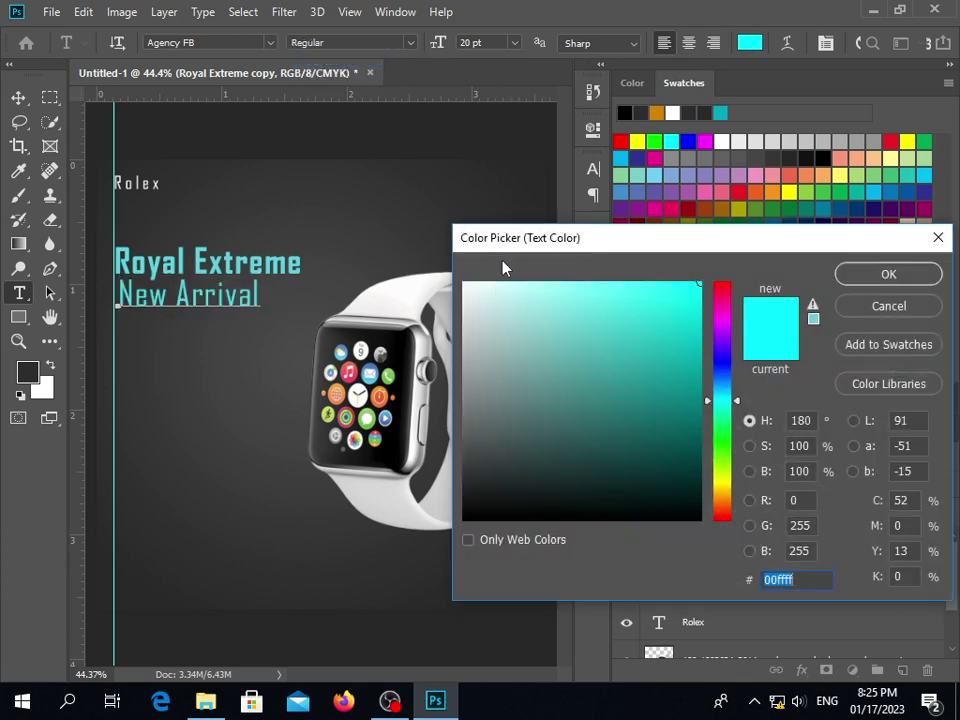
pyautogui.click(448, 518)
pyautogui.moveTo(463, 516); pyautogui.dragTo(463, 283)
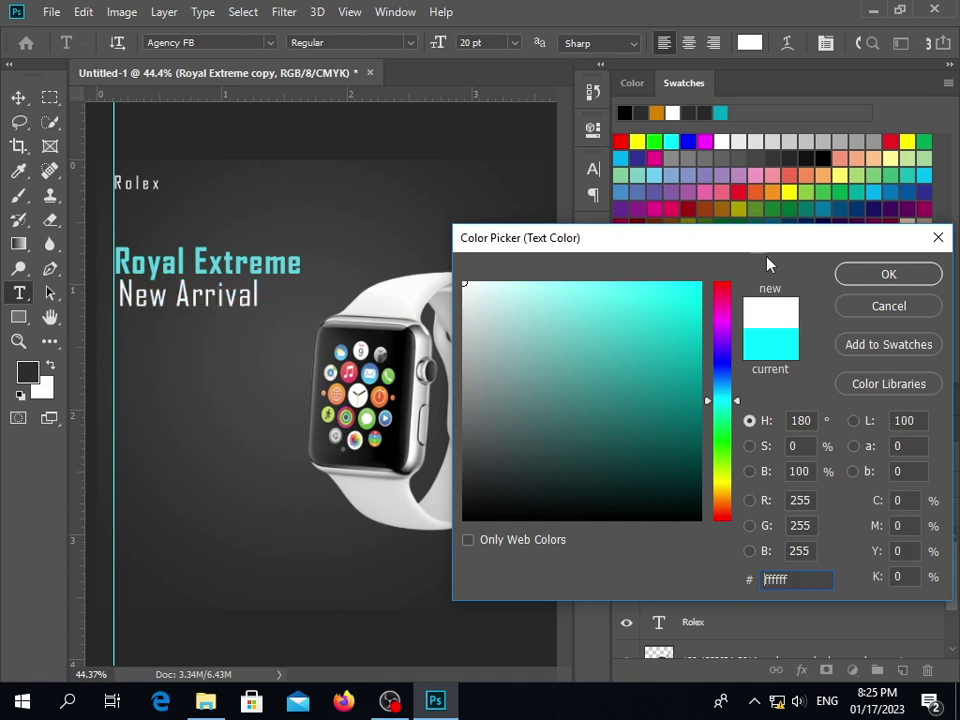
pyautogui.click(888, 276)
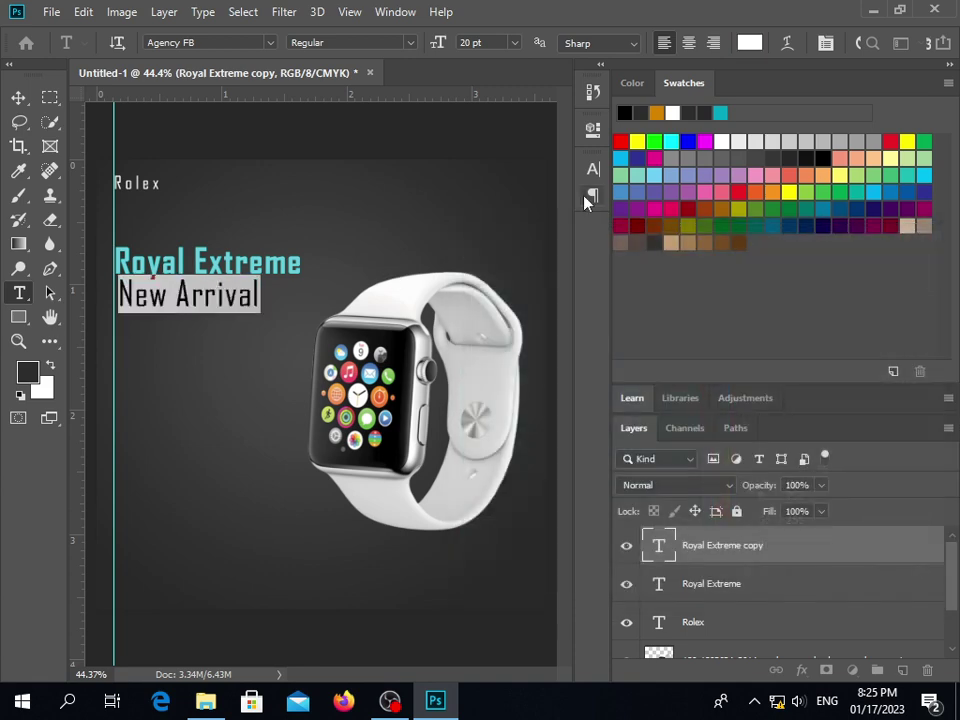
# Shrink the New Arrival font size to 18 pt
pyautogui.click(462, 44)
pyautogui.click(468, 40)
pyautogui.hotkey('ctrl', 'a')
pyautogui.write('18')
pyautogui.press('Return')
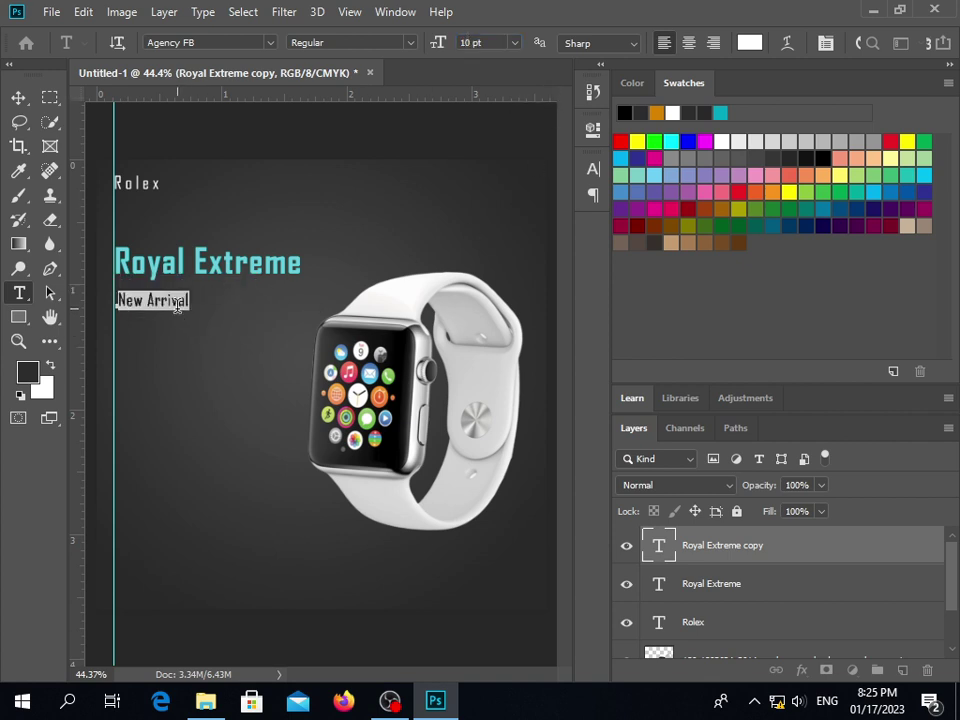
# Move New Arrival above Royal Extreme and nudge both titles down together
pyautogui.click(18, 98)
pyautogui.moveTo(155, 314); pyautogui.dragTo(154, 238)
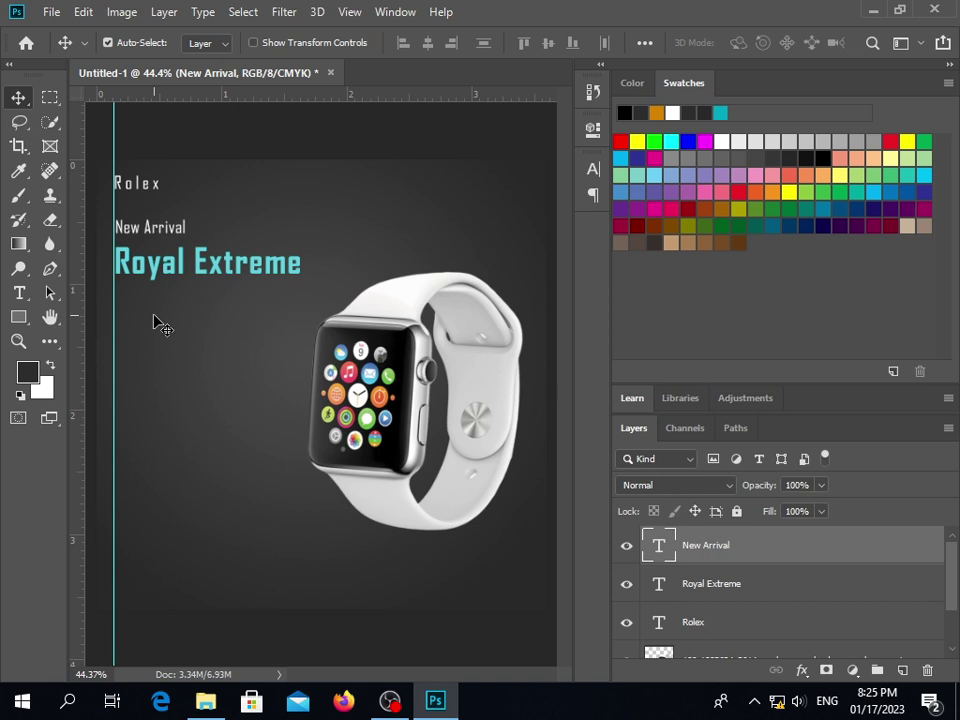
pyautogui.moveTo(107, 227); pyautogui.dragTo(167, 276)
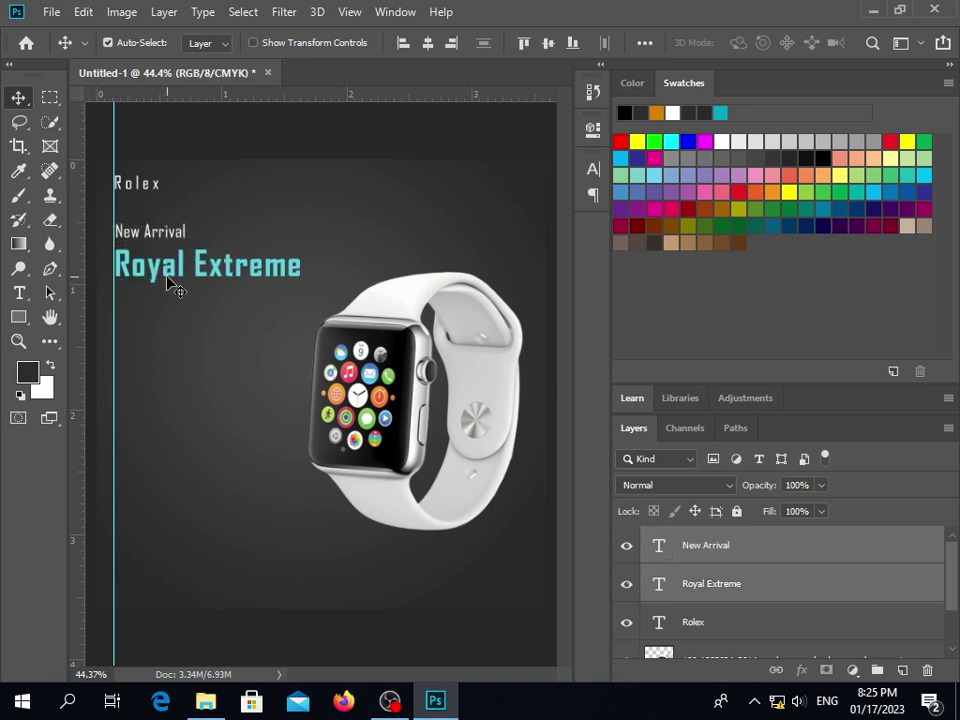
pyautogui.hotkey('shift', 'Down')
pyautogui.hotkey('shift', 'Down')
pyautogui.hotkey('shift', 'Down')
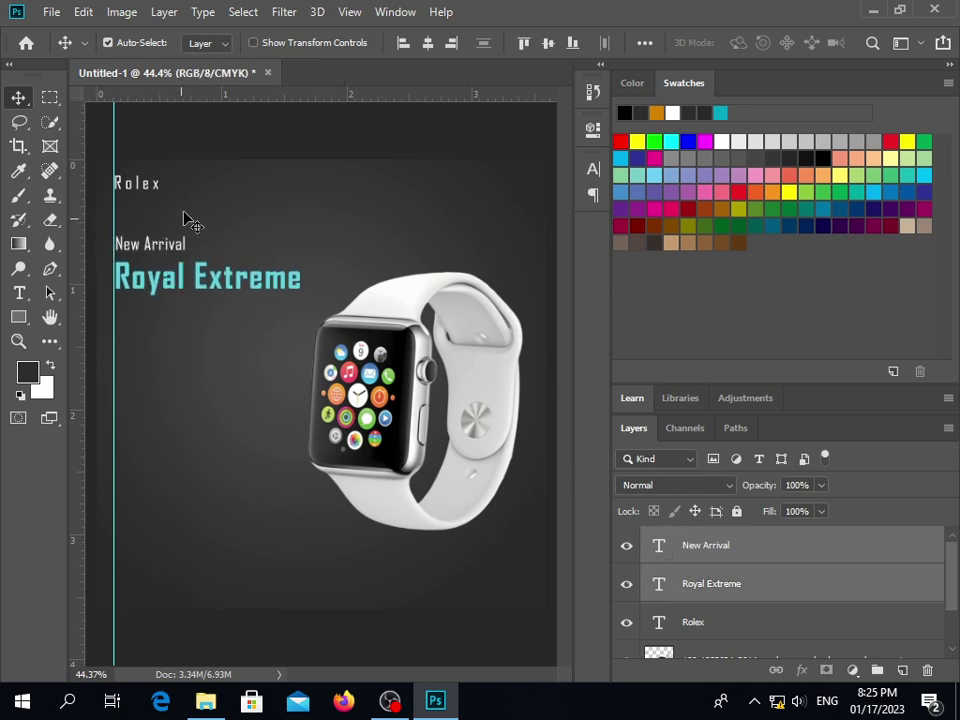
pyautogui.click(177, 251)
pyautogui.click(208, 339)
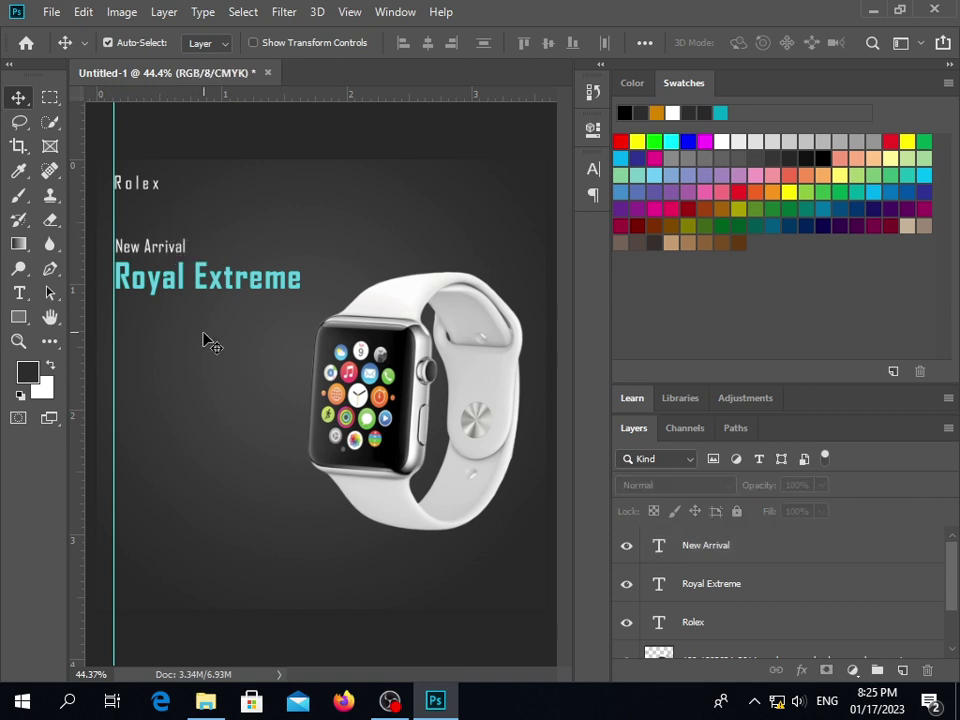
pyautogui.click(160, 257)
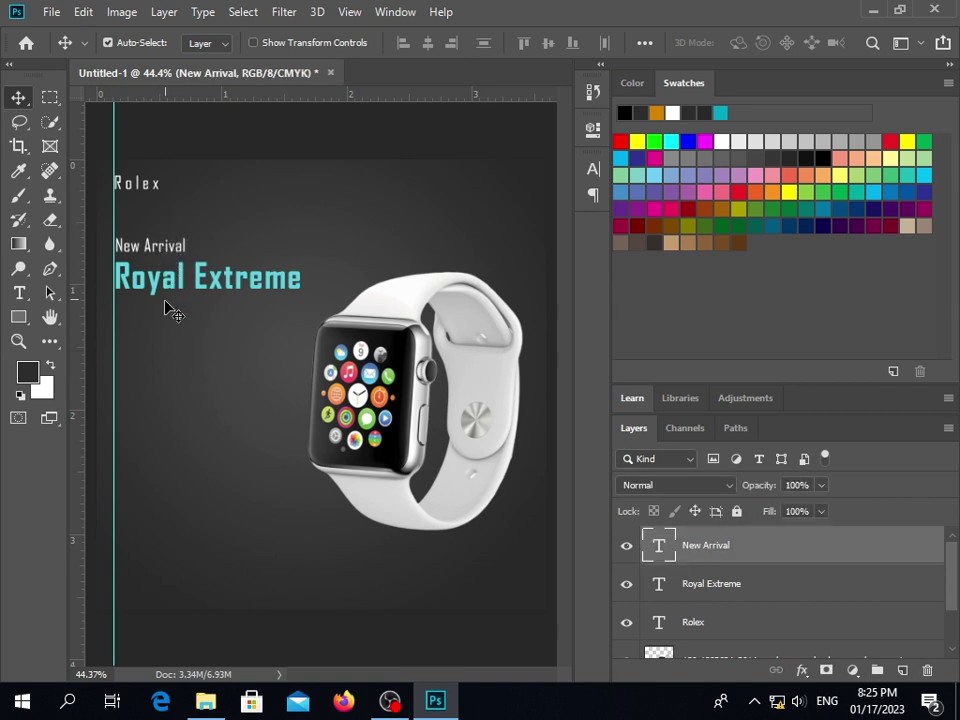
pyautogui.click(176, 366)
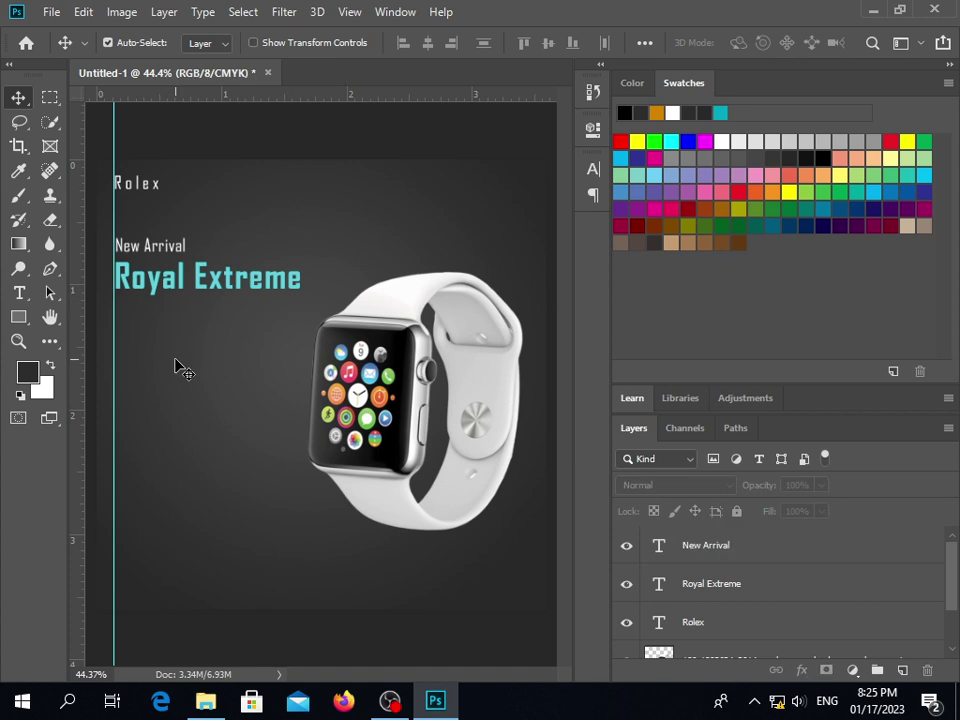
pyautogui.click(172, 255)
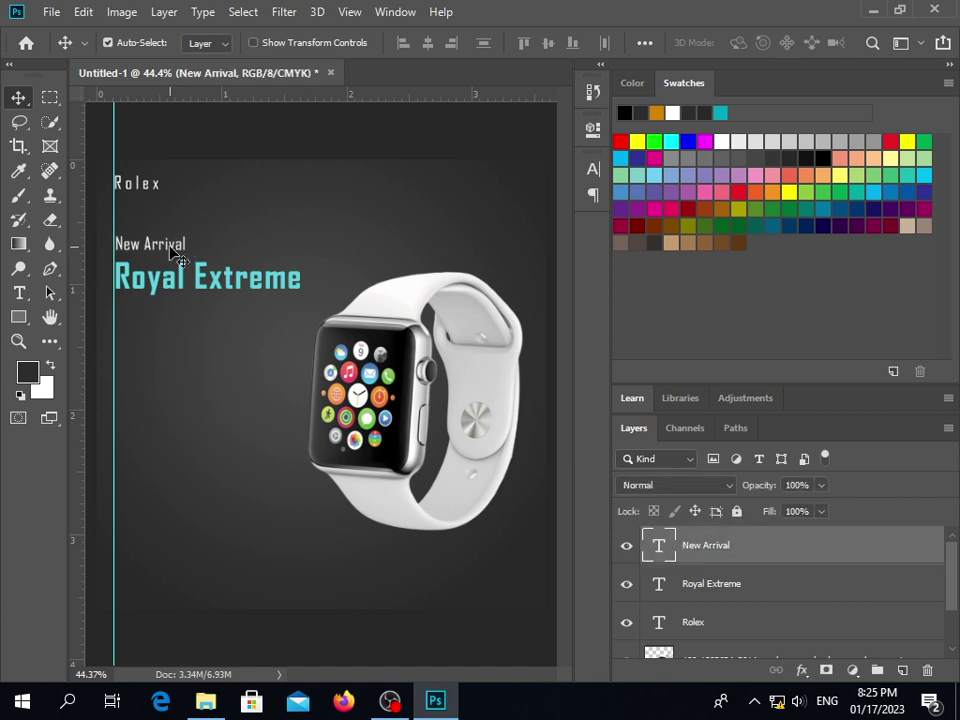
# Reduce New Arrival to 9 pt and commit the edit
pyautogui.doubleClick(176, 257)
pyautogui.click(466, 43)
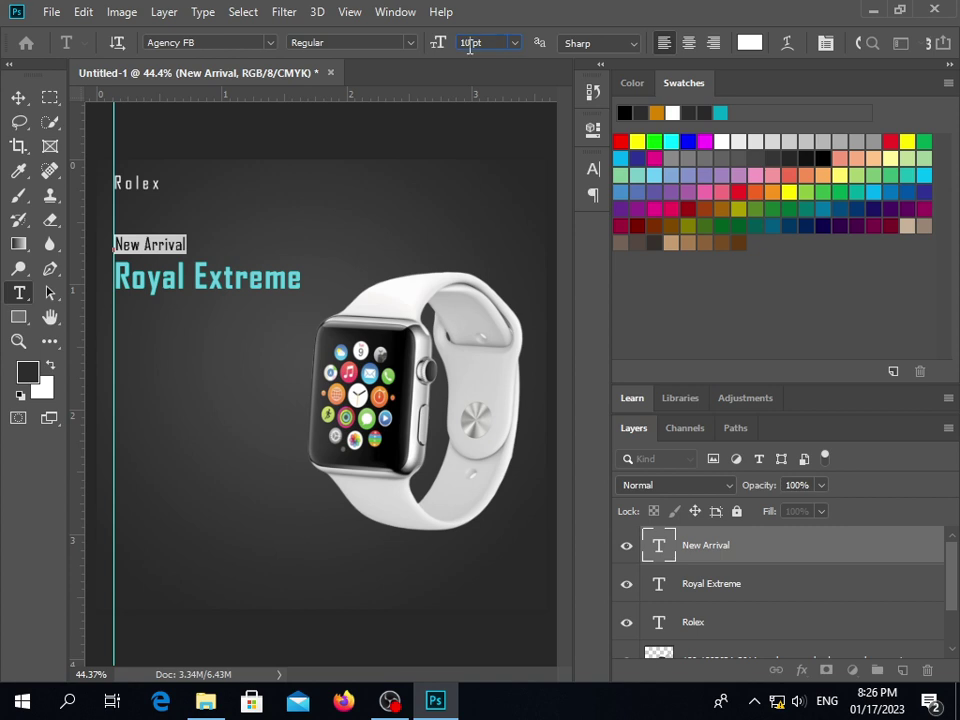
pyautogui.write('8')
pyautogui.press('Return')
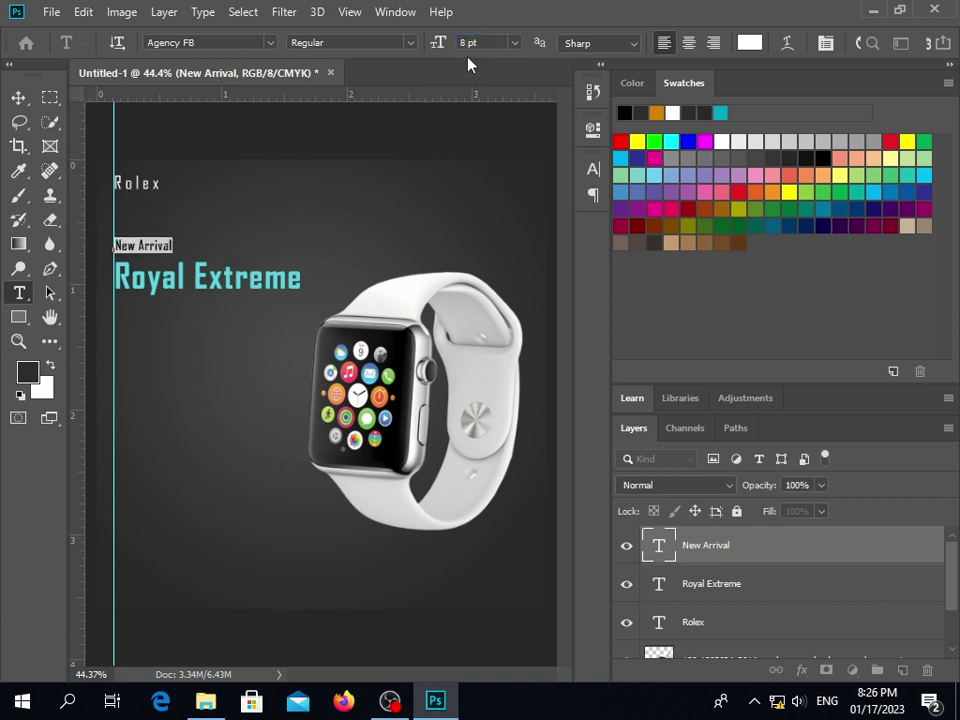
pyautogui.click(466, 43)
pyautogui.press('Return')
pyautogui.click(18, 97)
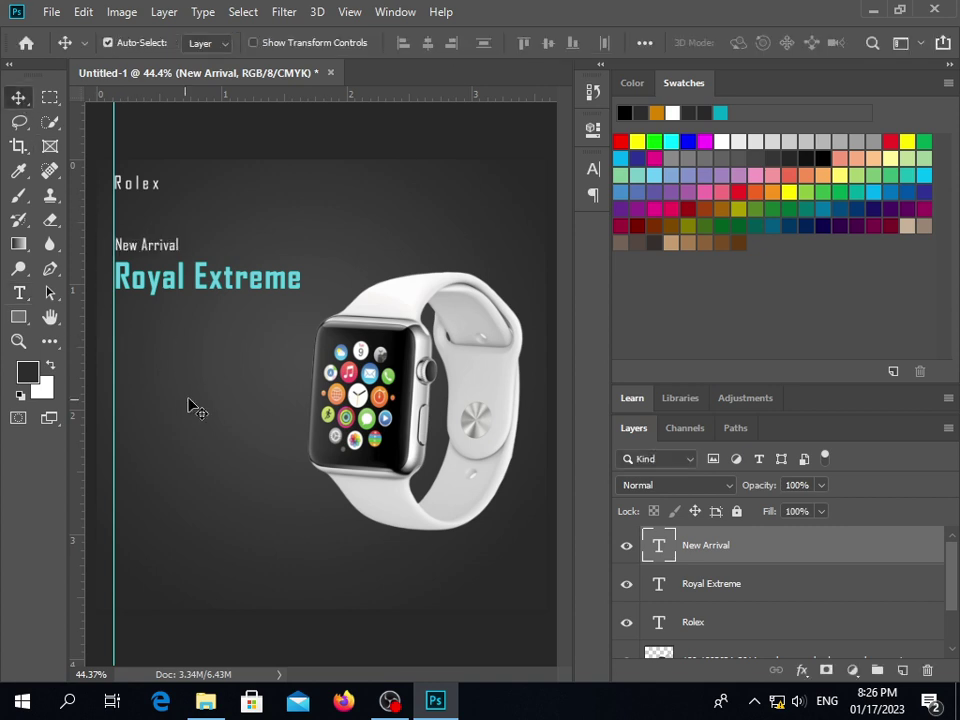
pyautogui.click(189, 400)
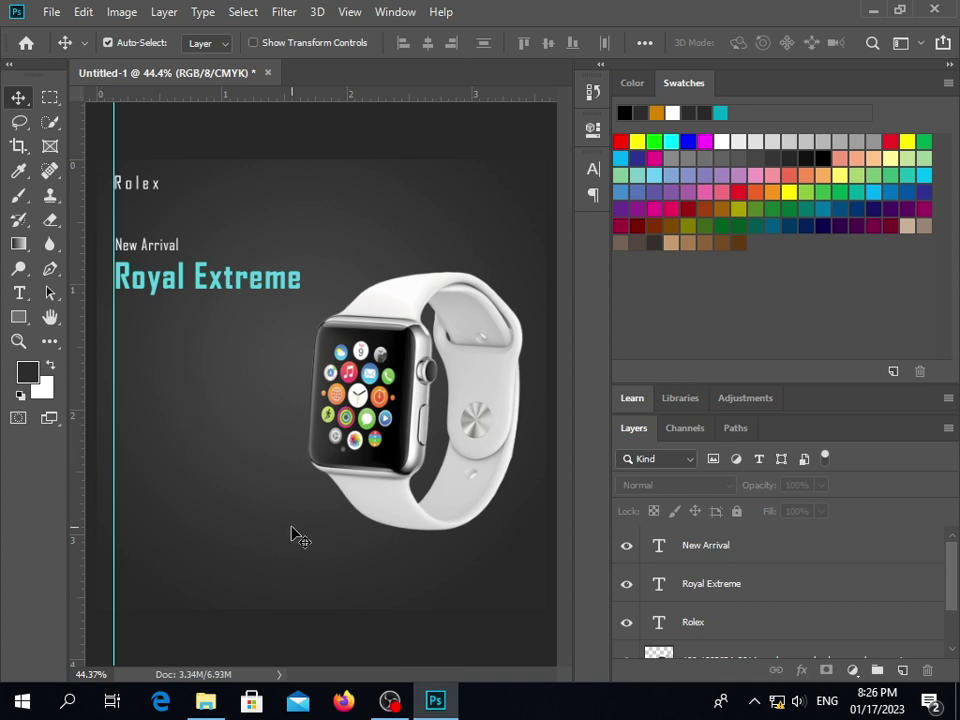
pyautogui.click(22, 295)
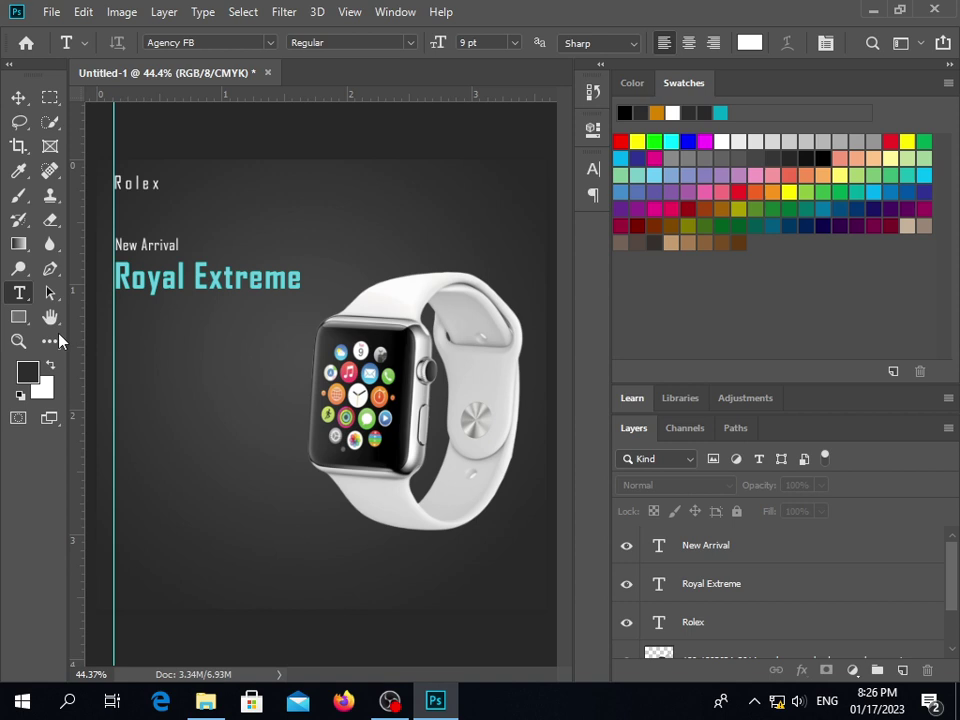
pyautogui.click(142, 343)
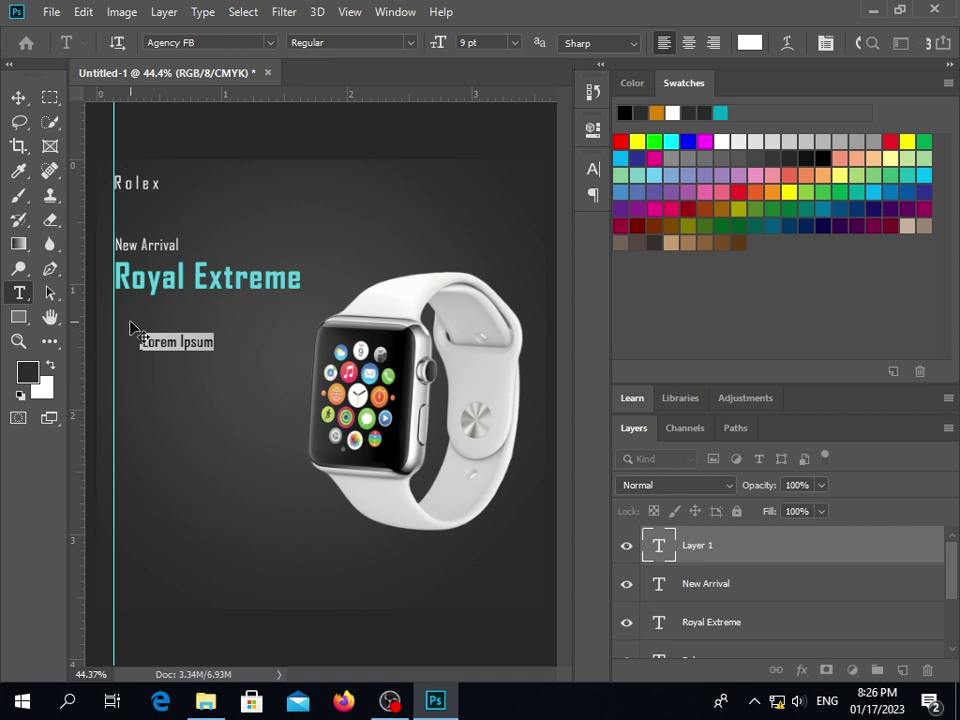
pyautogui.click(18, 97)
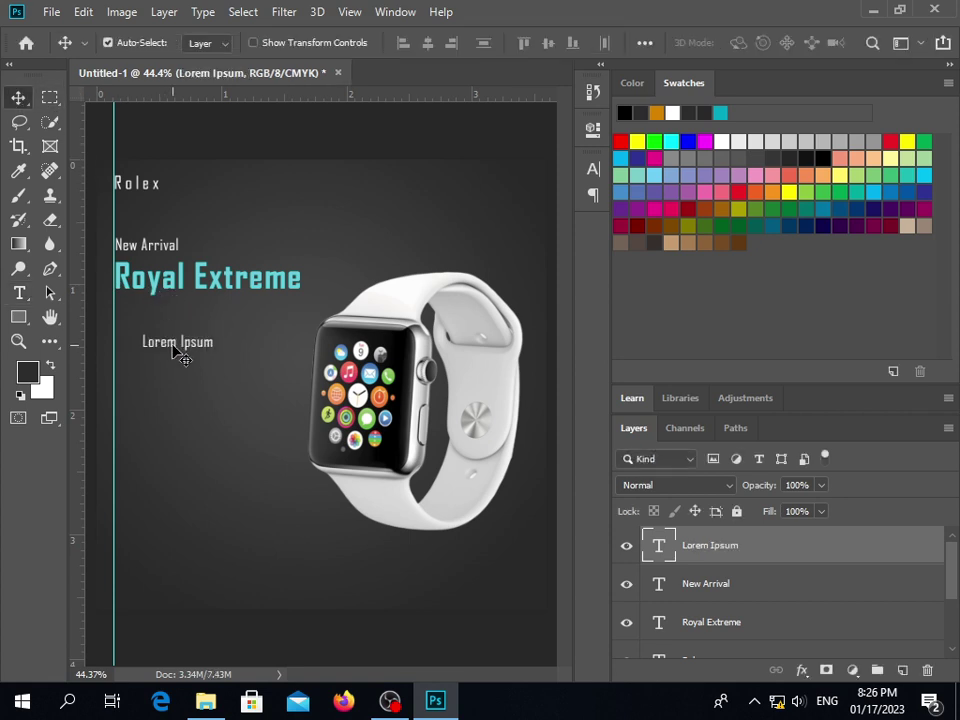
pyautogui.press('Delete')
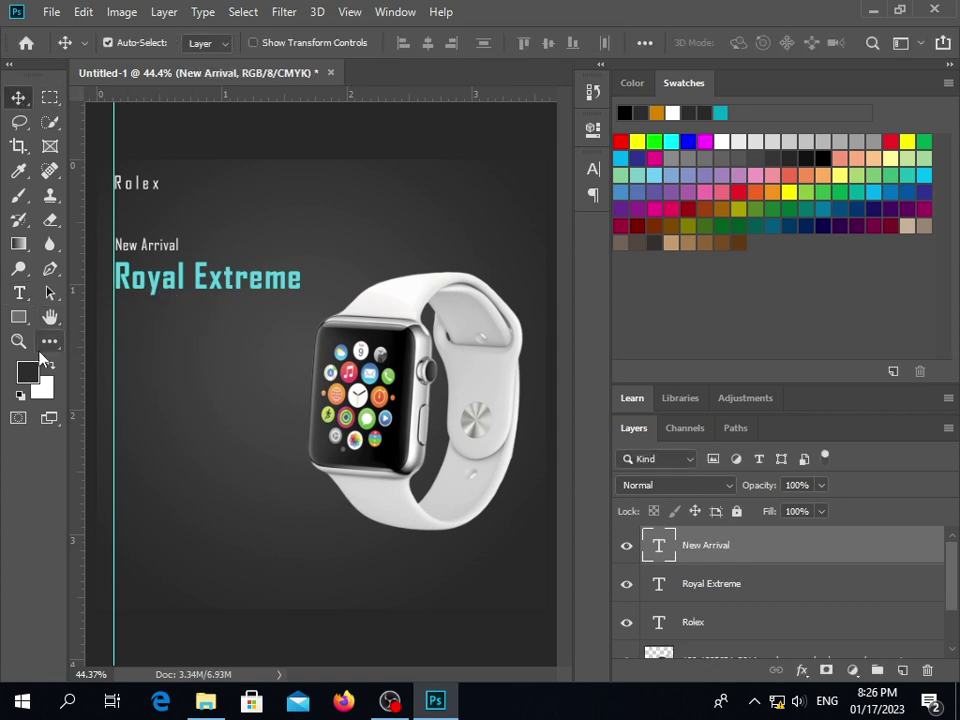
# Draw a short horizontal line beneath Royal Extreme with the Line tool
pyautogui.moveTo(18, 317); pyautogui.dragTo(96, 389)
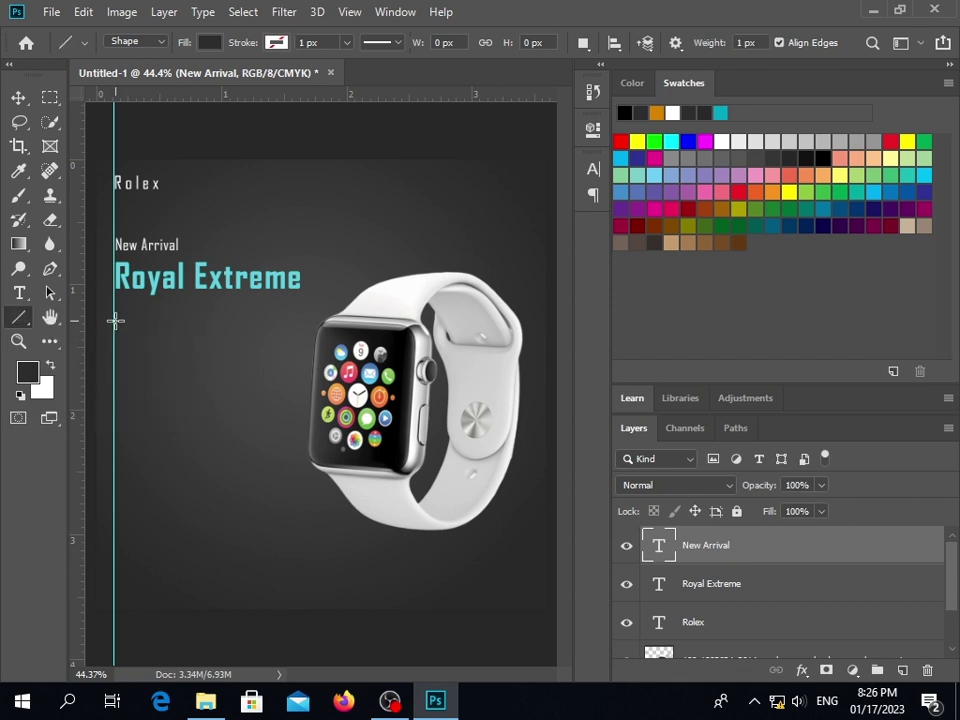
pyautogui.moveTo(115, 321); pyautogui.dragTo(165, 326)
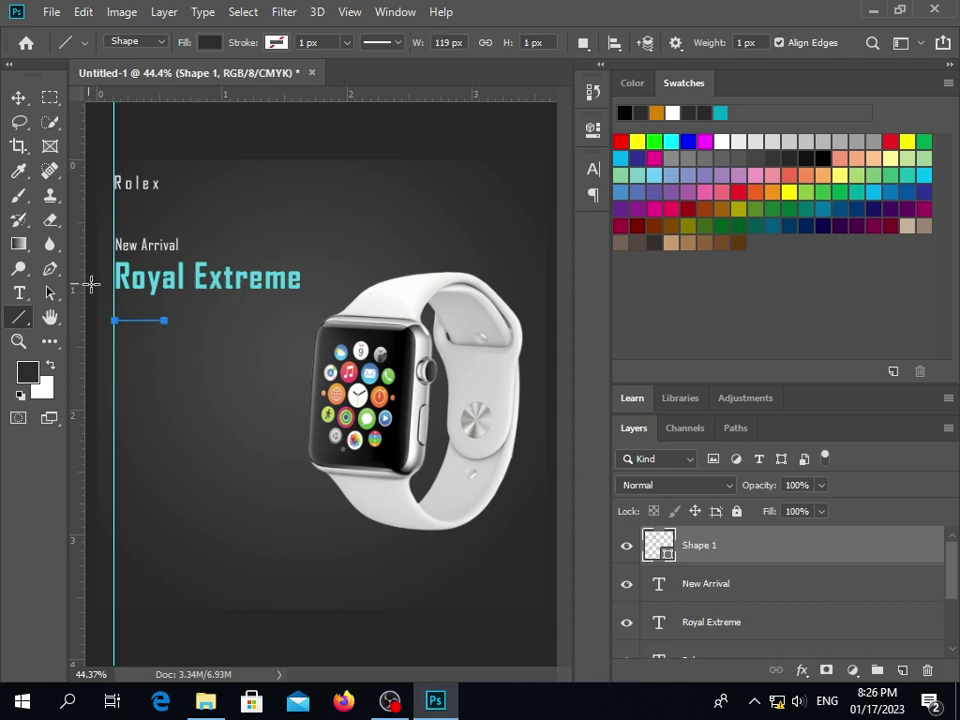
pyautogui.click(20, 97)
pyautogui.click(143, 330)
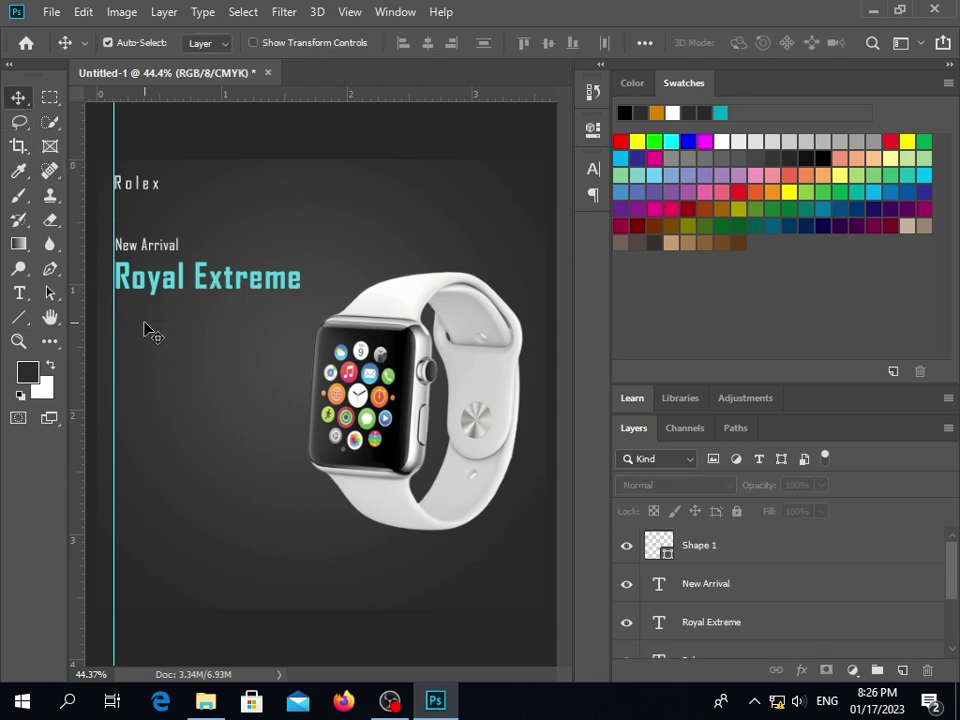
# Zoom in, select the line shape and give it a white fill
pyautogui.scroll(5, 143, 329)
pyautogui.scroll(2, 138, 329)
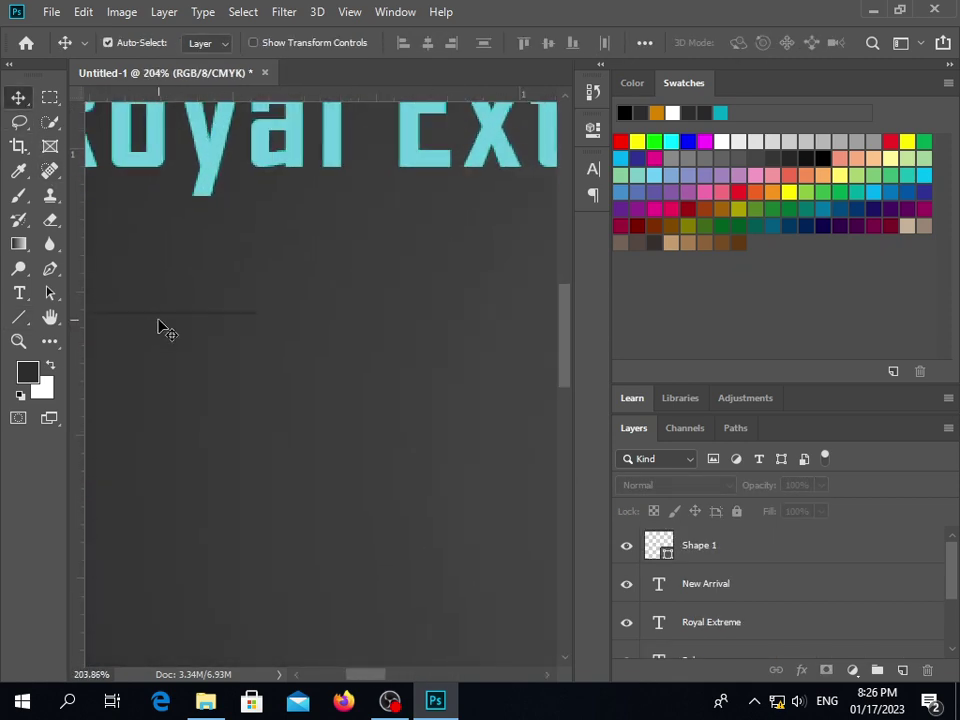
pyautogui.click(160, 316)
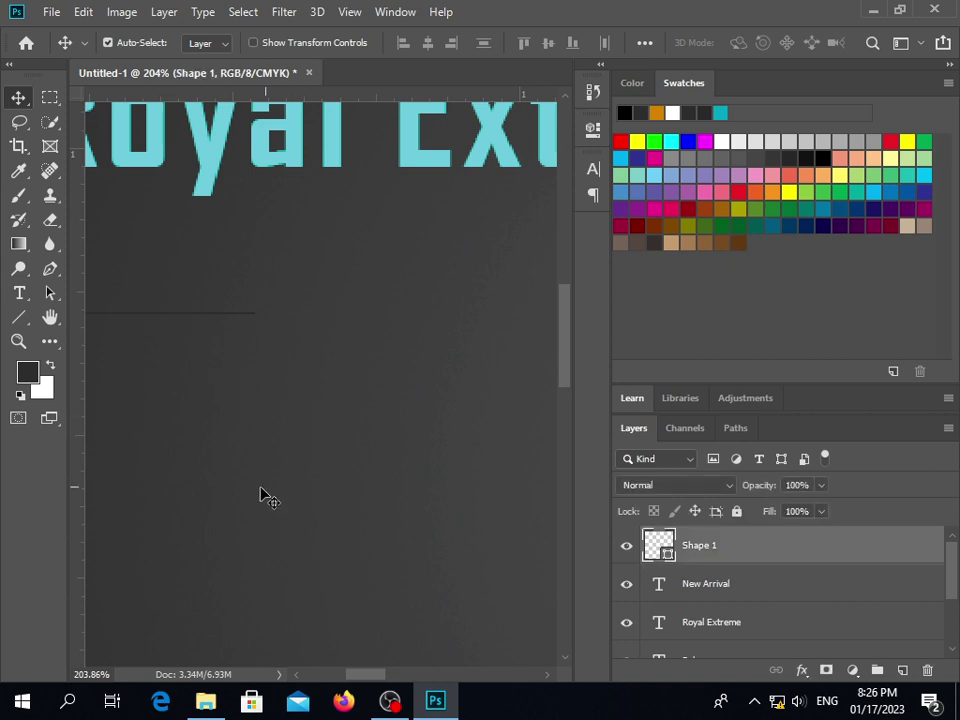
pyautogui.click(19, 317)
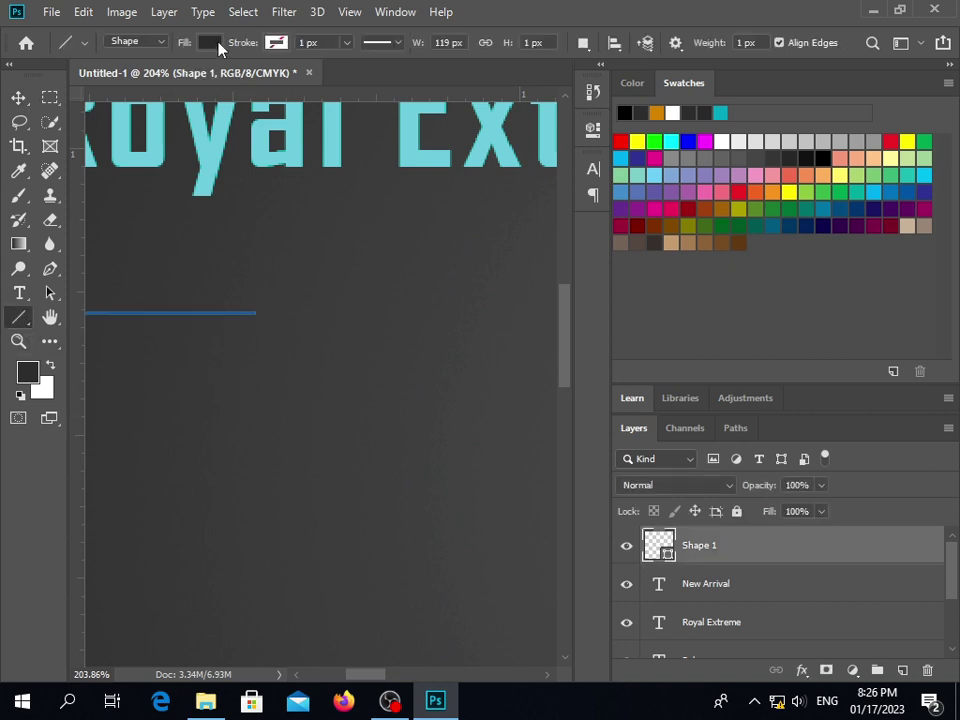
pyautogui.click(209, 42)
pyautogui.click(155, 140)
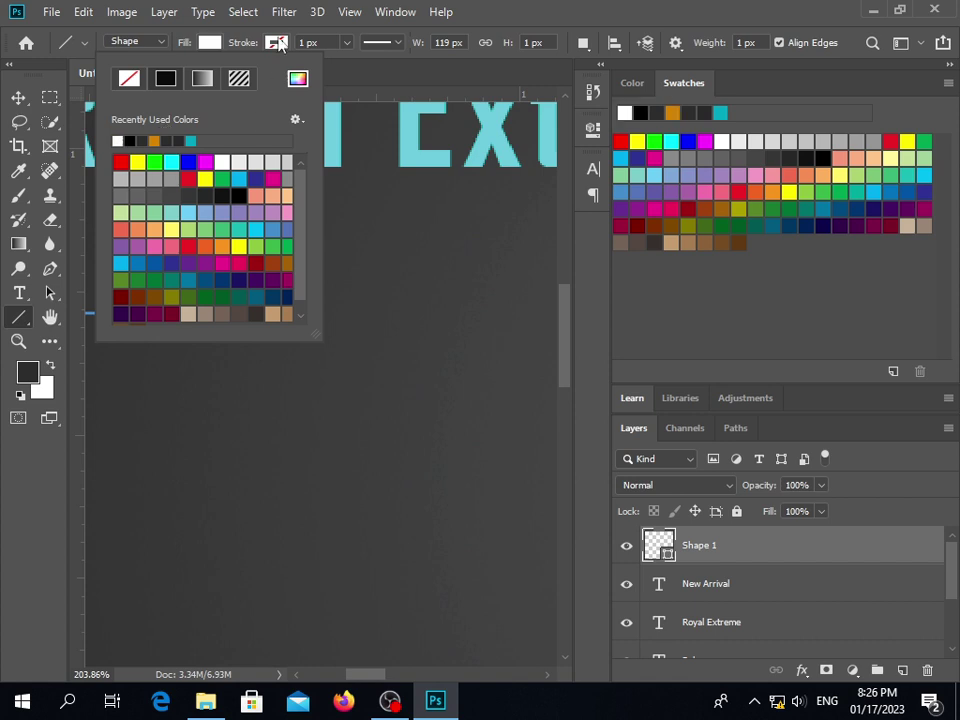
pyautogui.click(535, 50)
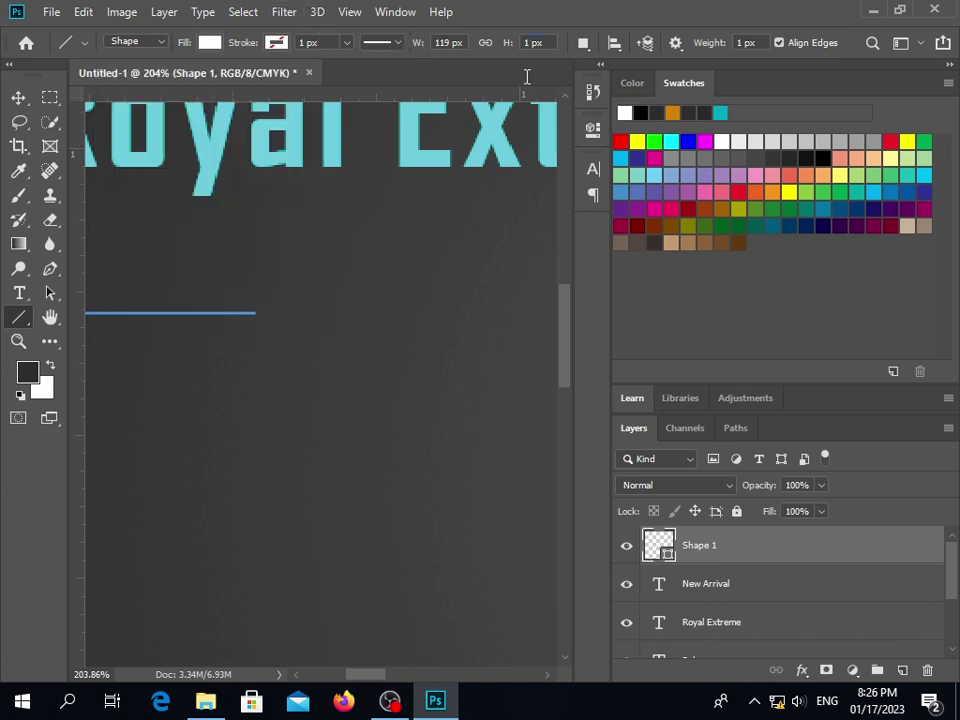
# Set the line's height to 3 px, then reselect it with the Move tool
pyautogui.click(531, 42)
pyautogui.write('2')
pyautogui.press('Return')
pyautogui.click(531, 42)
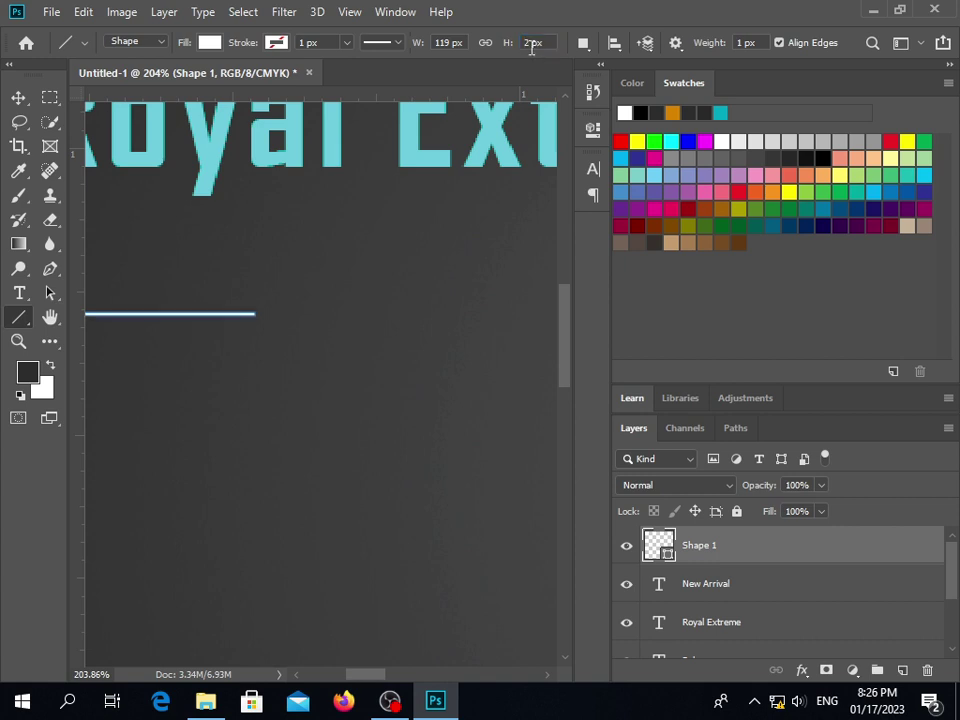
pyautogui.press('BackSpace')
pyautogui.write('3')
pyautogui.press('Return')
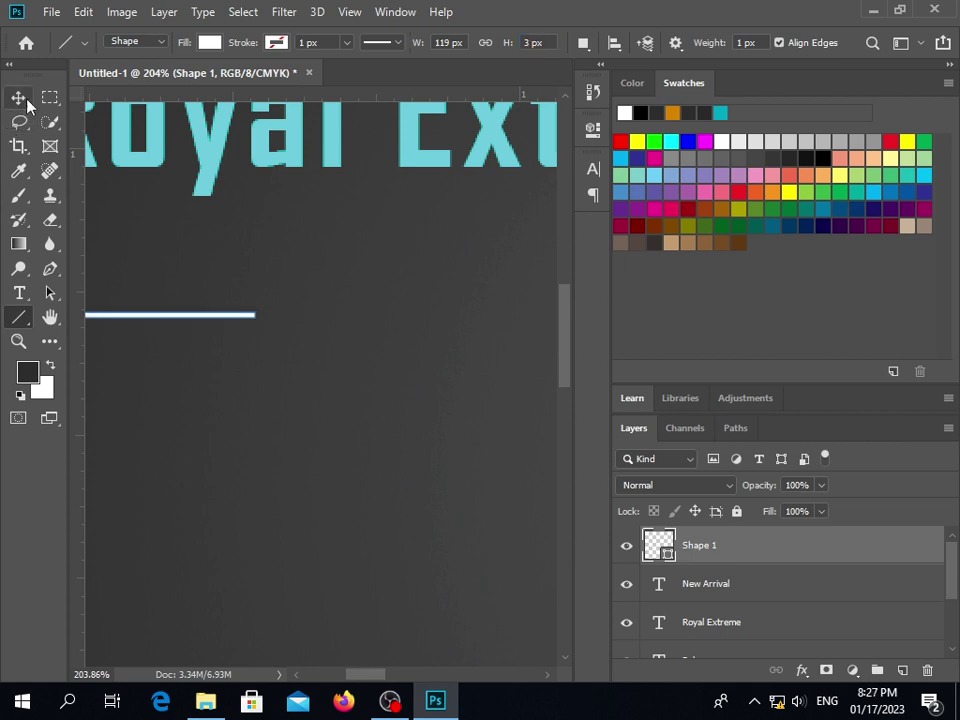
pyautogui.click(18, 97)
pyautogui.scroll(-1, 214, 395)
pyautogui.click(214, 399)
pyautogui.scroll(-5, 213, 400)
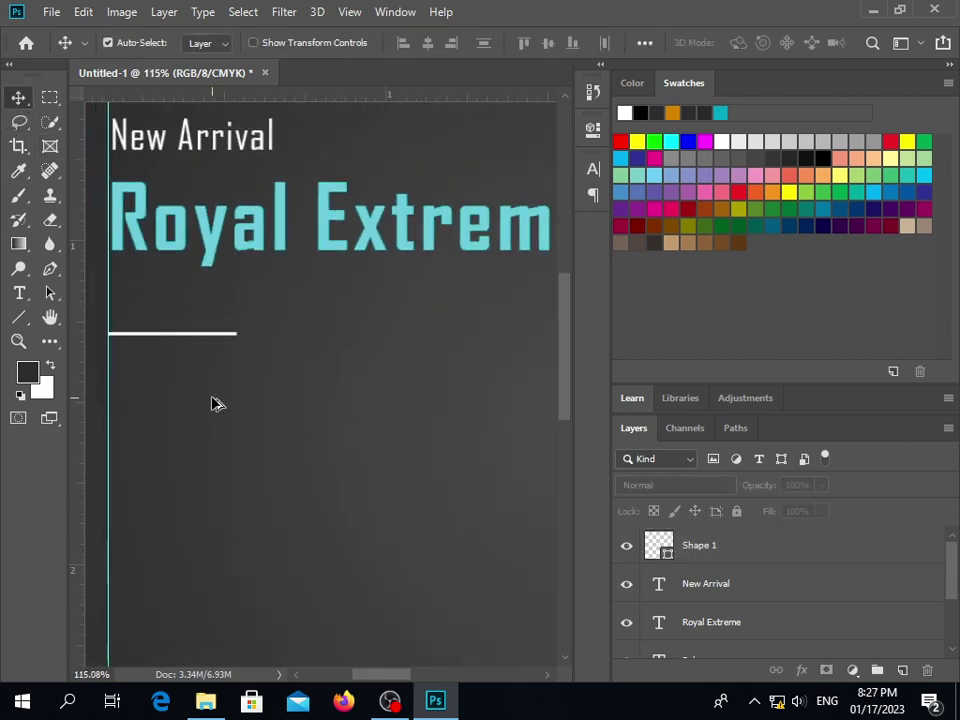
pyautogui.scroll(-1, 212, 403)
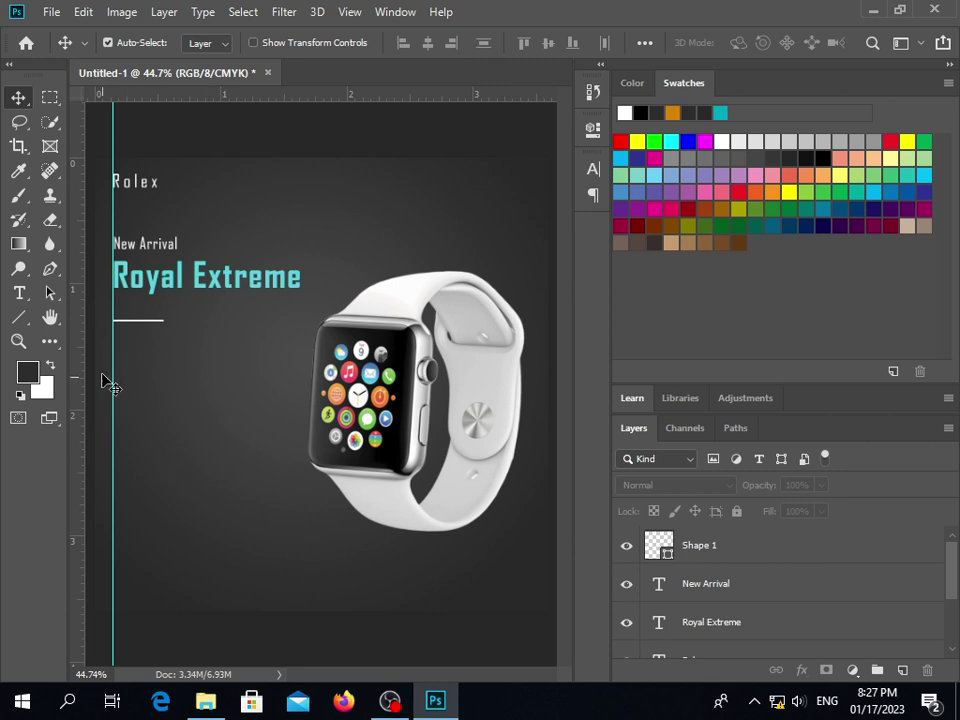
pyautogui.click(143, 322)
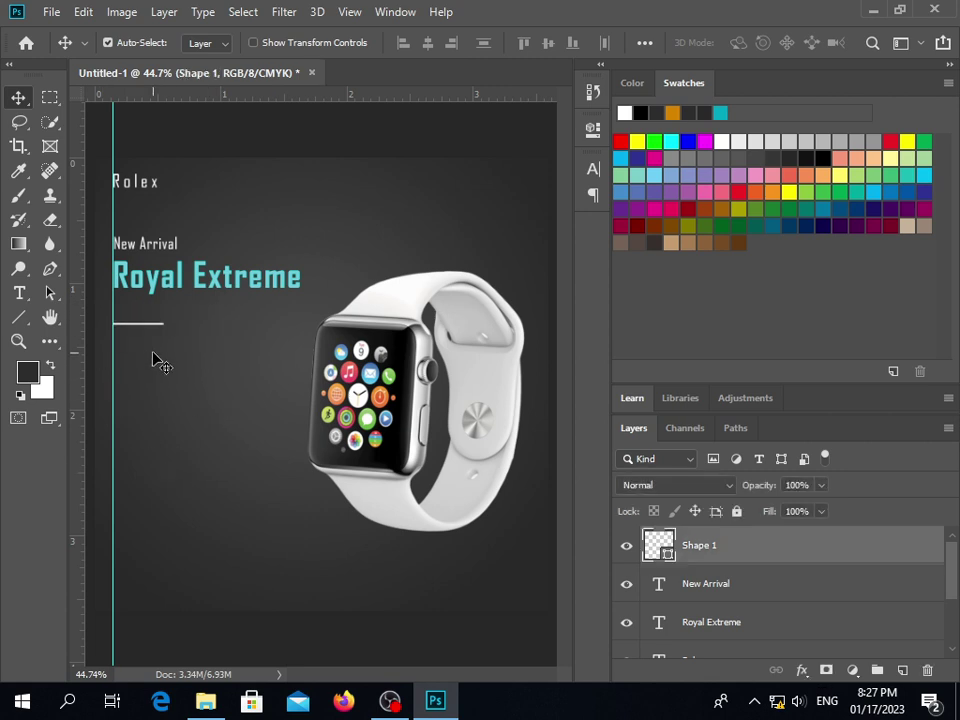
# Nudge the white bar under Royal Extreme down slightly, then review and deselect
pyautogui.press('Down')
pyautogui.press('Down')
pyautogui.press('Down')
pyautogui.press('Down')
pyautogui.click(210, 460)
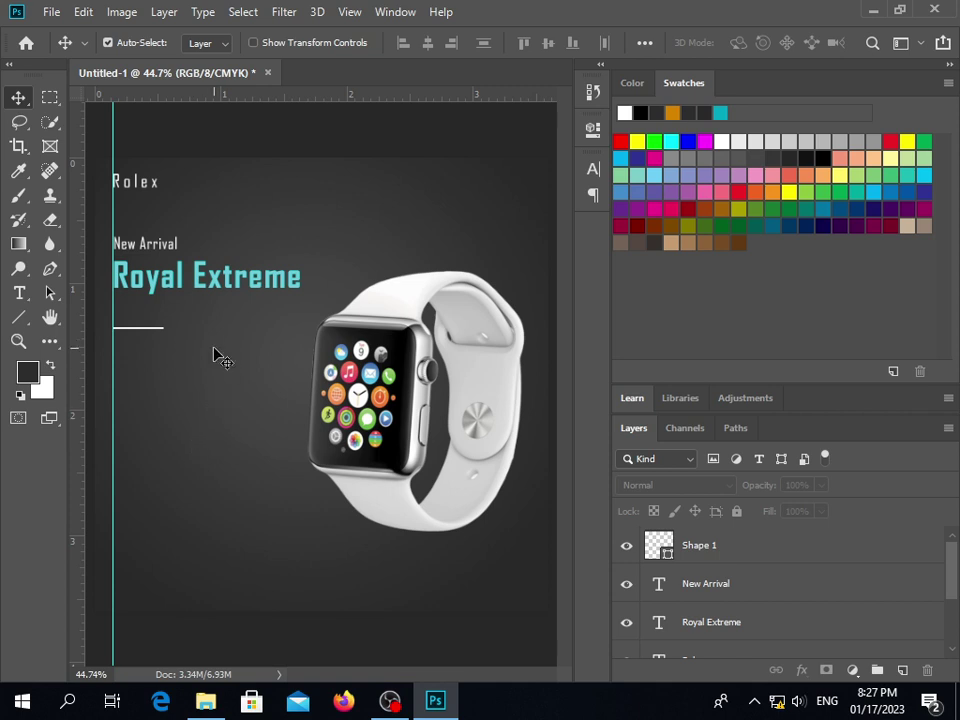
pyautogui.click(383, 377)
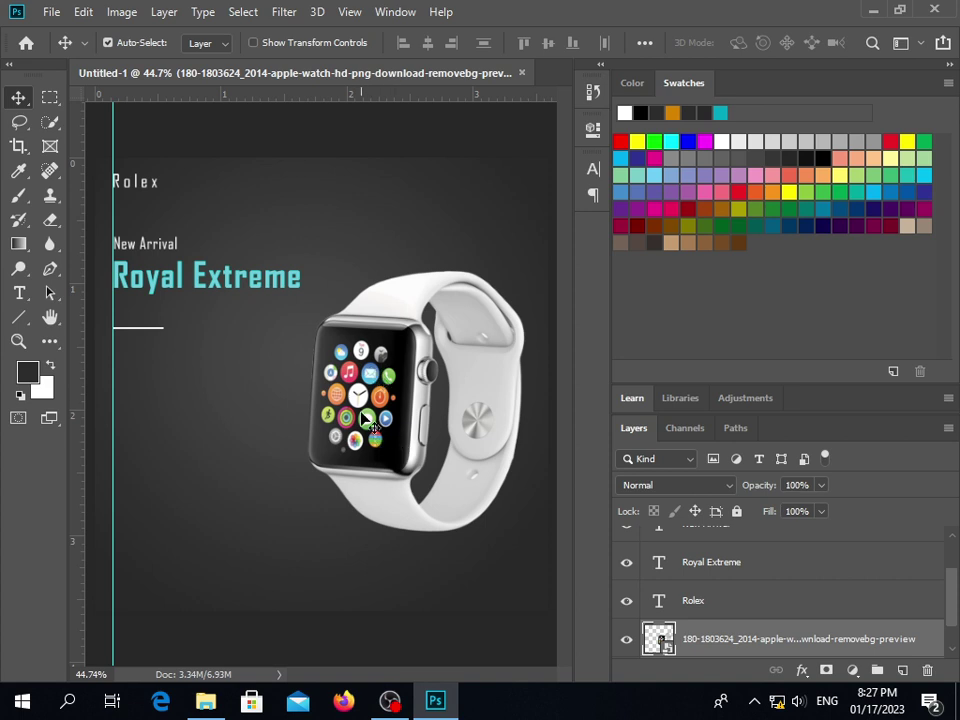
pyautogui.click(145, 327)
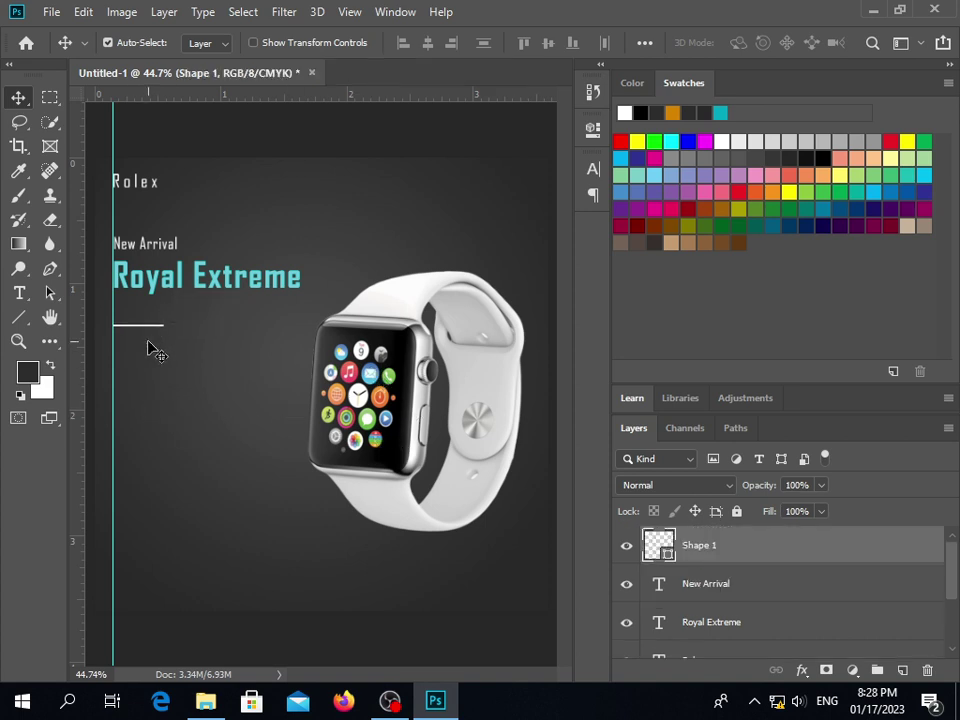
pyautogui.click(124, 369)
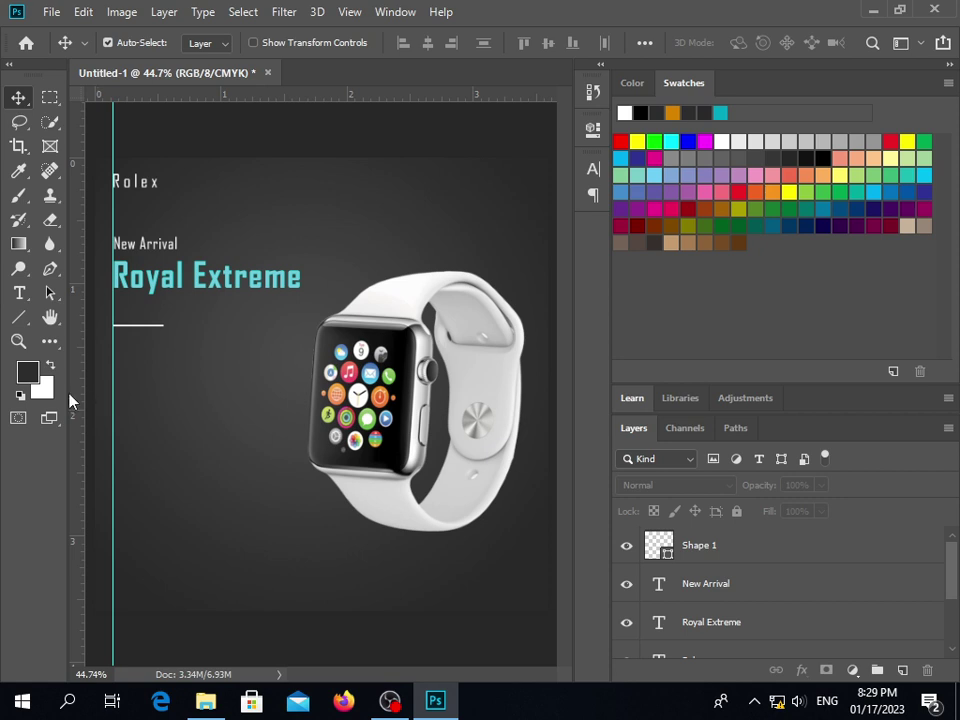
# Draw a small ellipse below the line's left end and fill it white
pyautogui.click(19, 318)
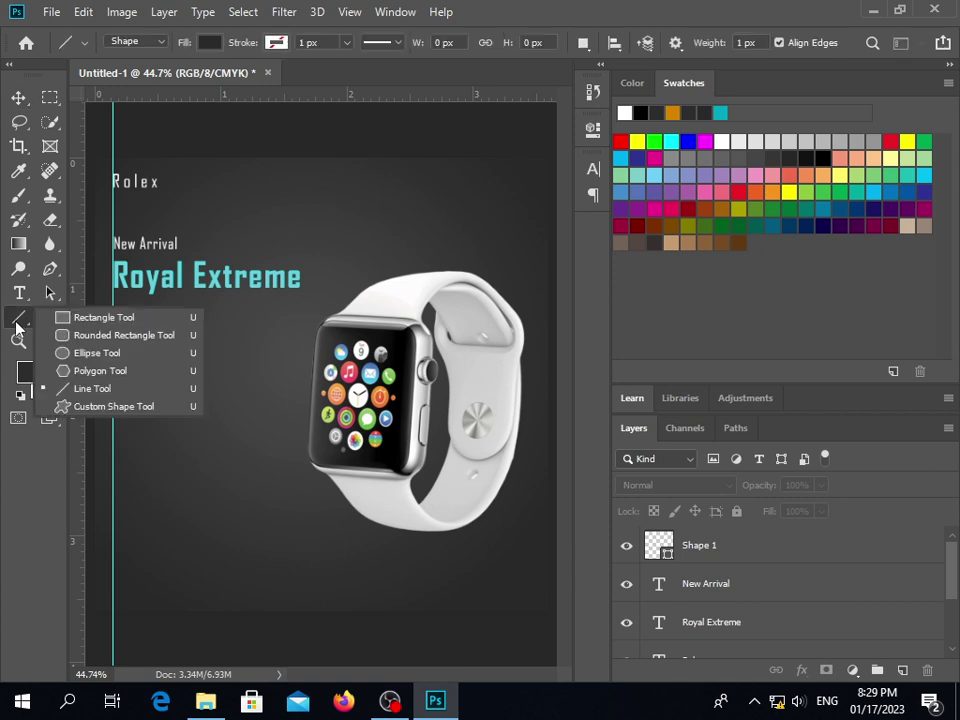
pyautogui.click(98, 353)
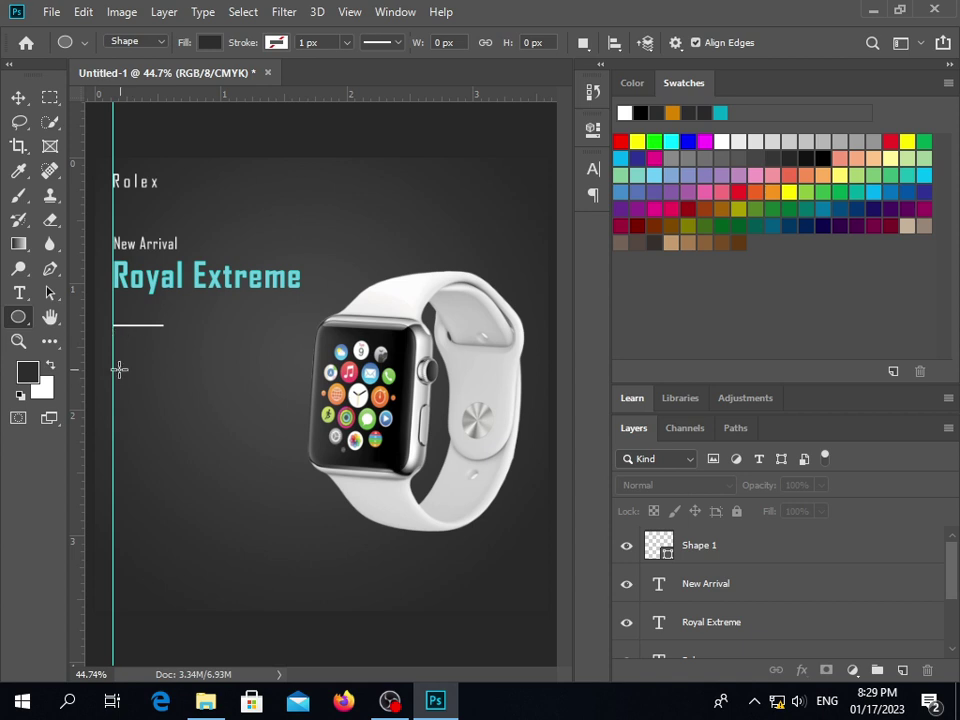
pyautogui.scroll(2, 112, 362)
pyautogui.scroll(3, 118, 360)
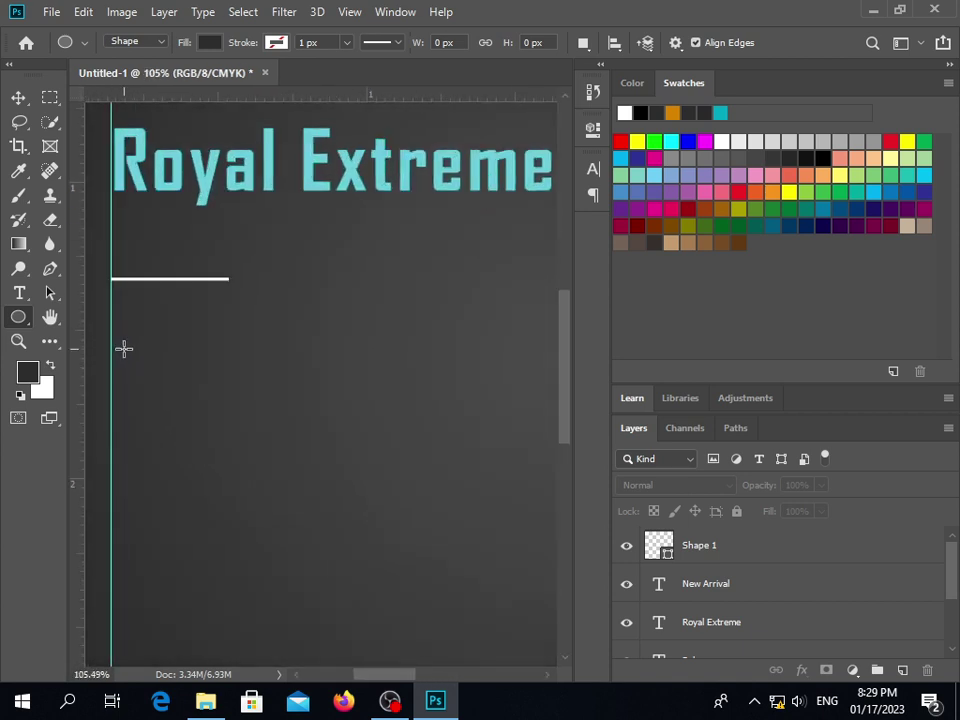
pyautogui.scroll(1, 126, 304)
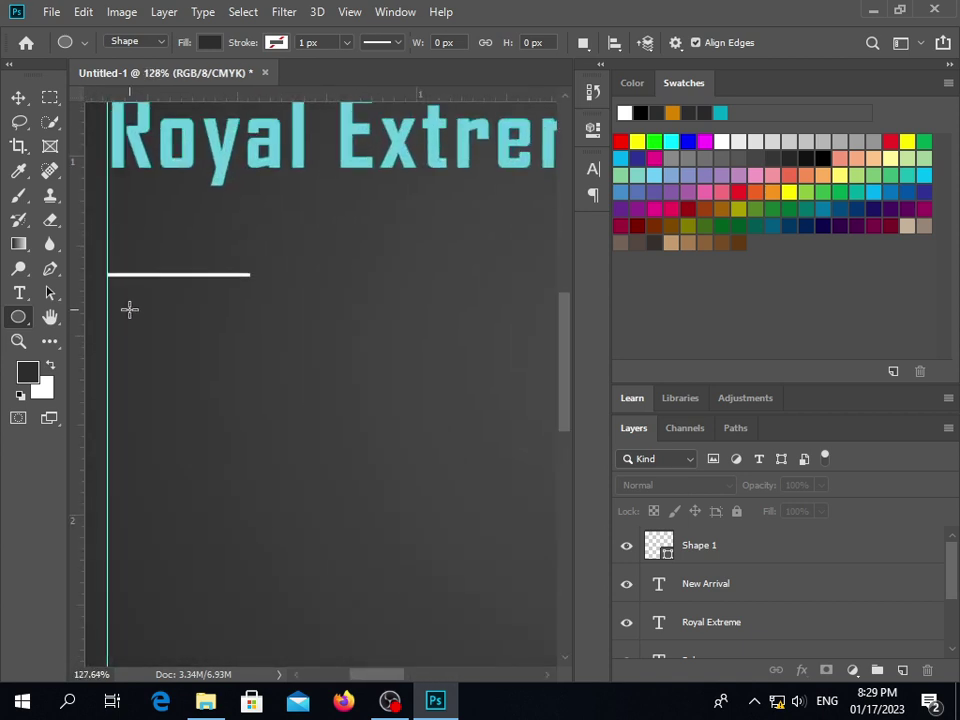
pyautogui.moveTo(125, 313); pyautogui.dragTo(130, 317)
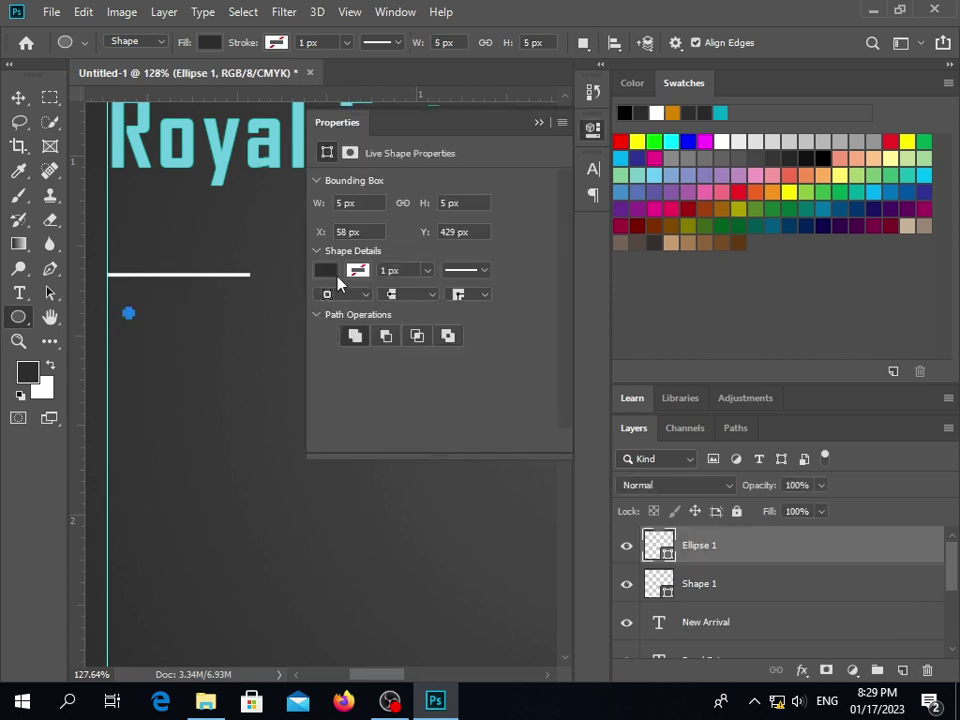
pyautogui.click(326, 270)
pyautogui.click(327, 369)
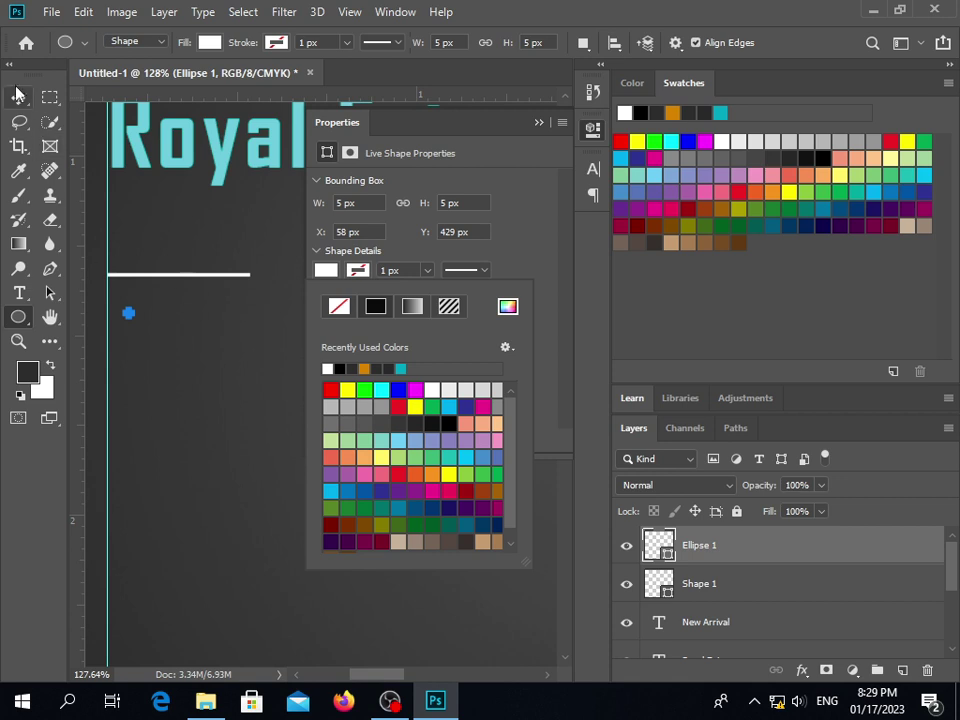
pyautogui.click(156, 304)
pyautogui.click(156, 304)
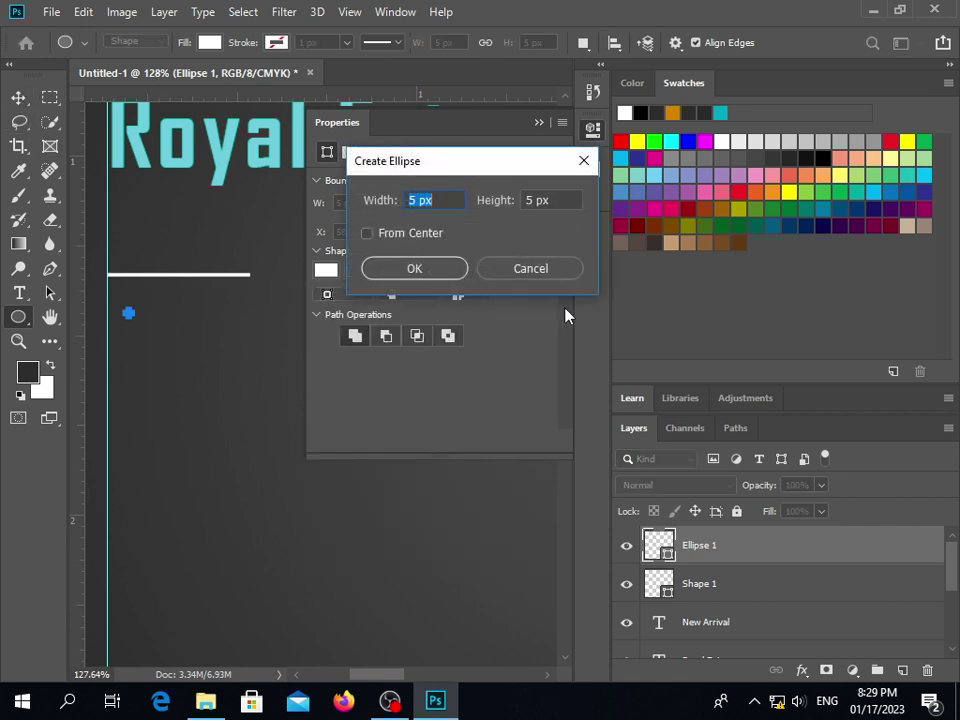
pyautogui.click(520, 266)
pyautogui.click(540, 122)
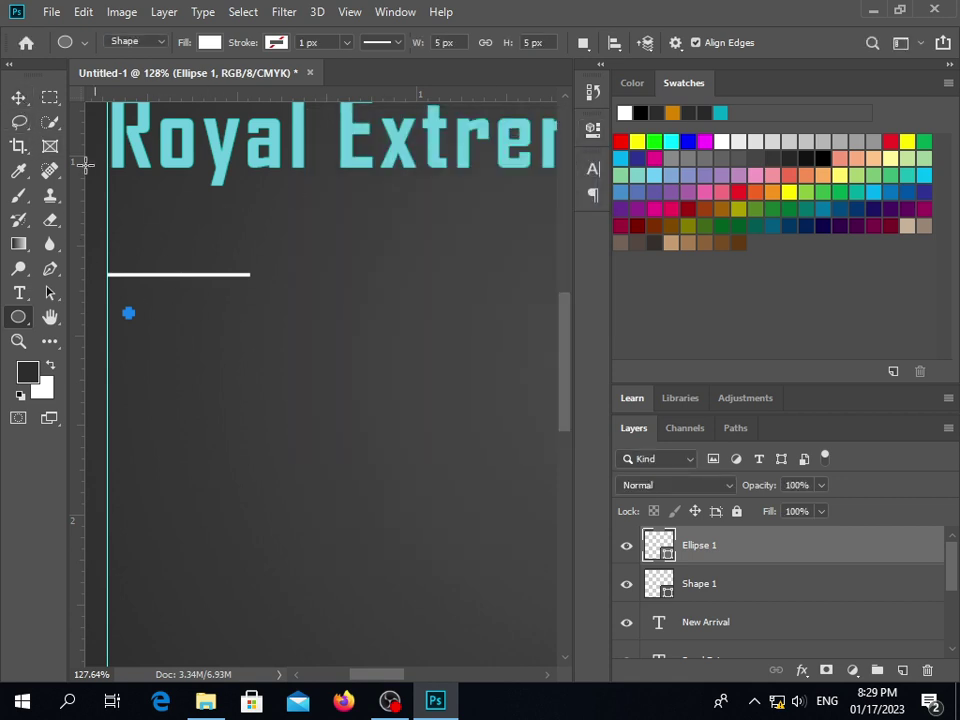
# Move the white dot left onto the guide and enlarge it to 140%
pyautogui.press('v')
pyautogui.moveTo(128, 317); pyautogui.dragTo(112, 314)
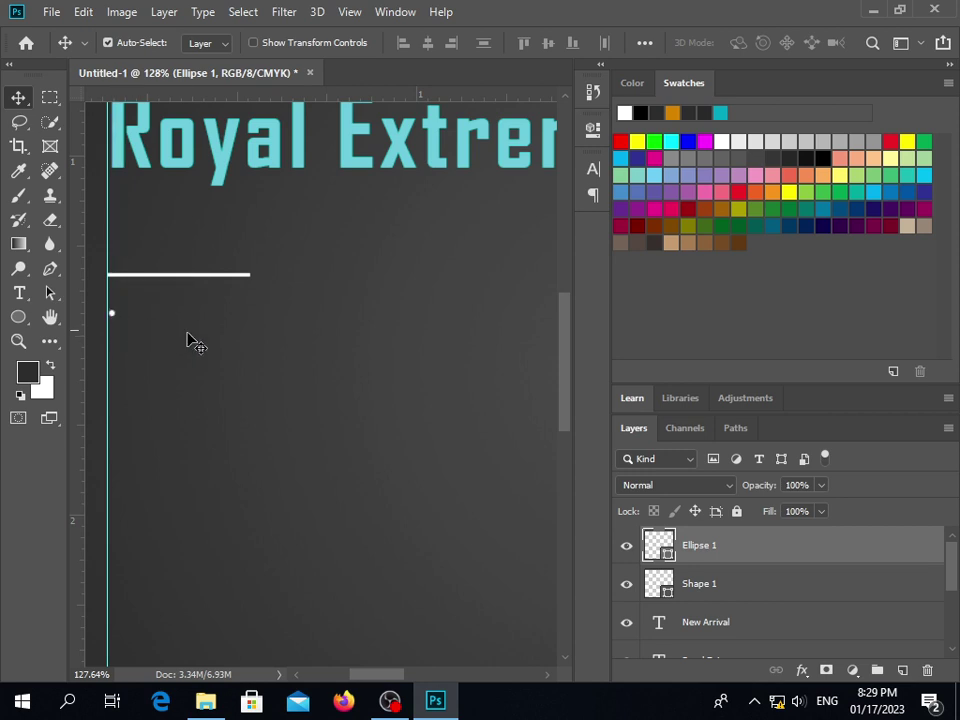
pyautogui.scroll(2, 118, 326)
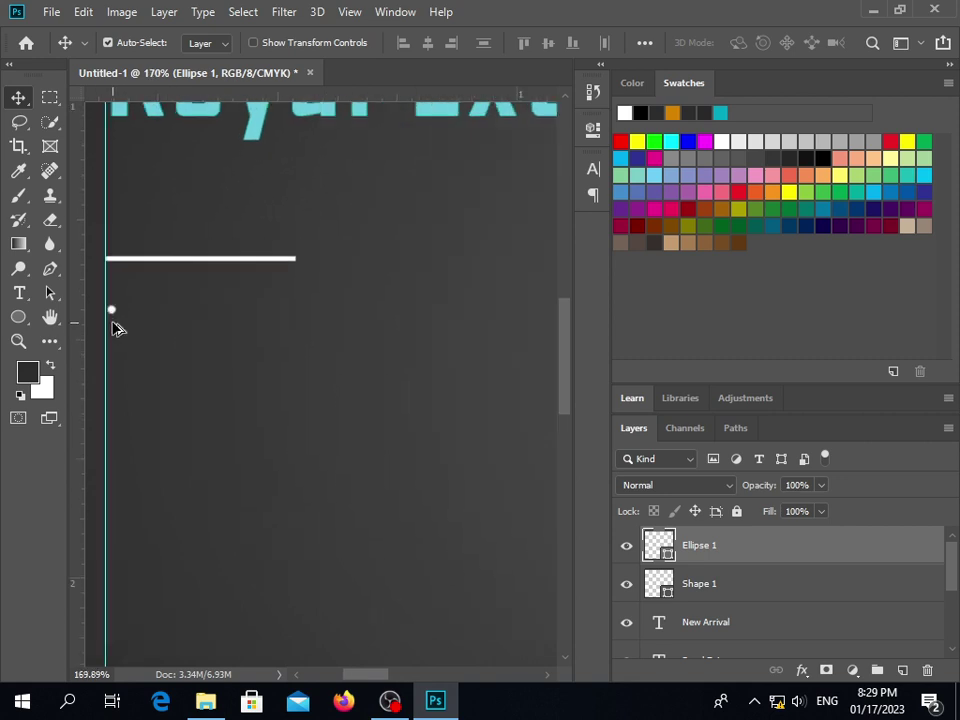
pyautogui.hotkey('ctrl', 't')
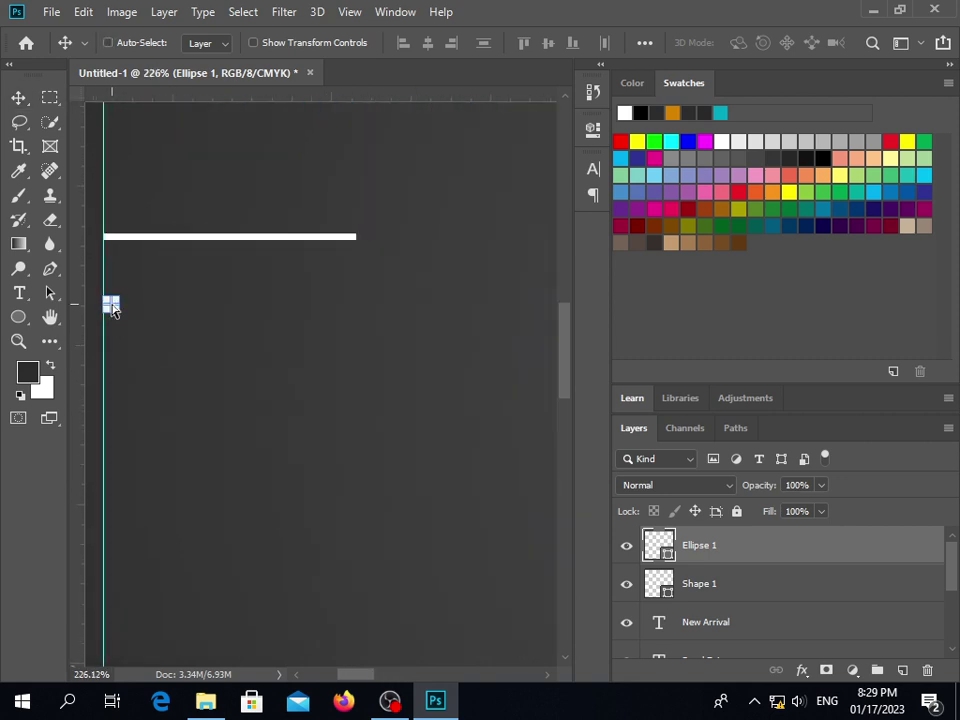
pyautogui.moveTo(118, 316); pyautogui.dragTo(124, 317)
pyautogui.click(21, 104)
pyautogui.click(161, 317)
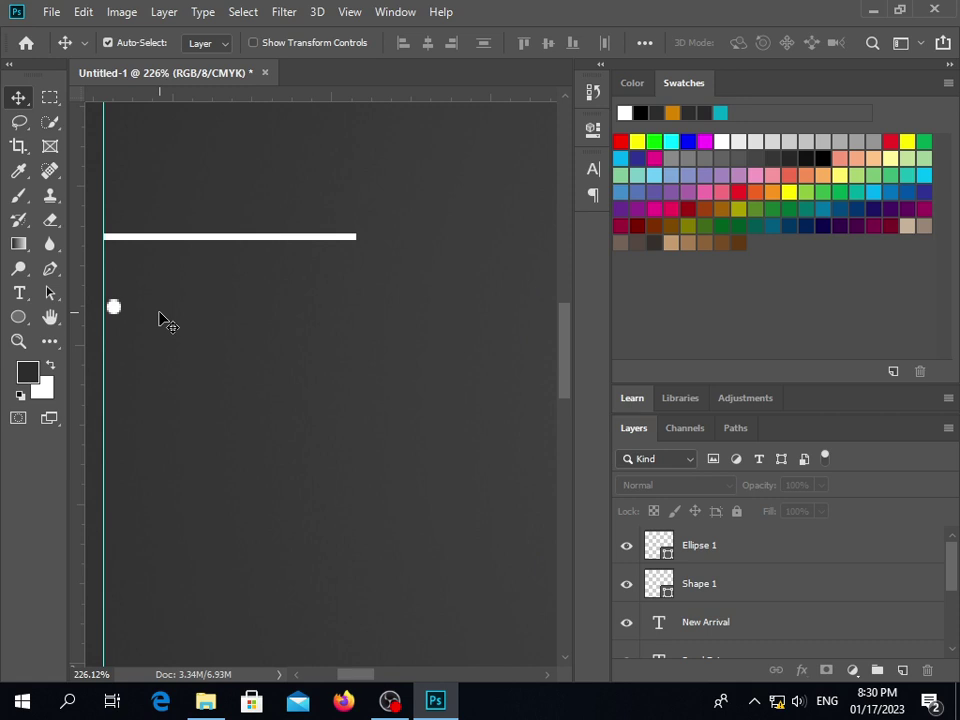
# Nudge the white dot slightly down and enlarge it again to about 143%
pyautogui.scroll(-5, 160, 317)
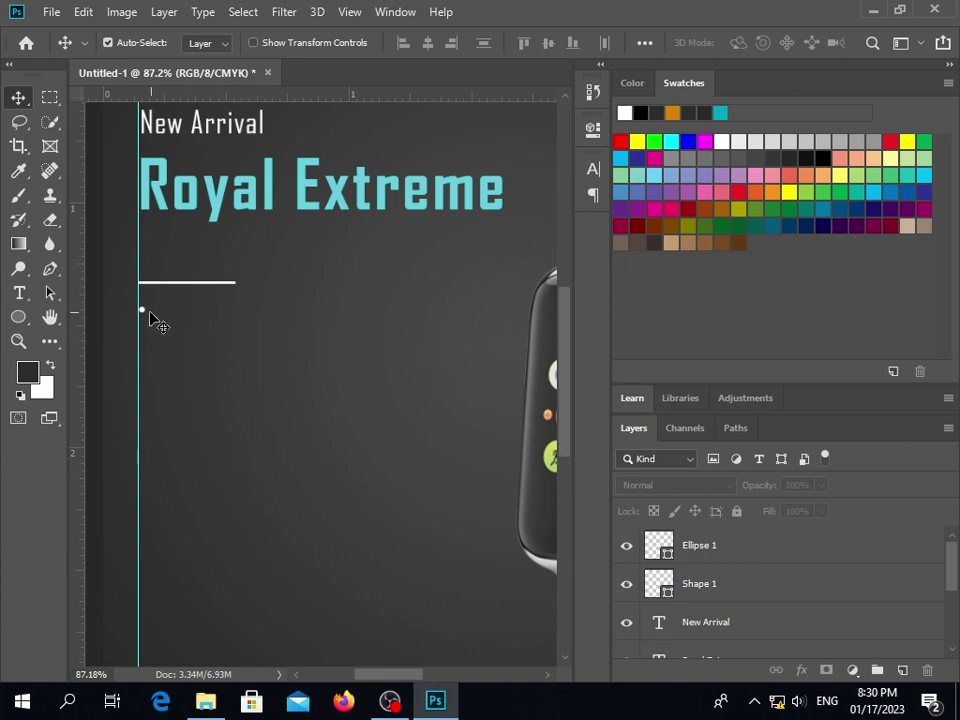
pyautogui.scroll(-3, 150, 330)
pyautogui.scroll(3, 150, 335)
pyautogui.scroll(1, 150, 335)
pyautogui.click(145, 358)
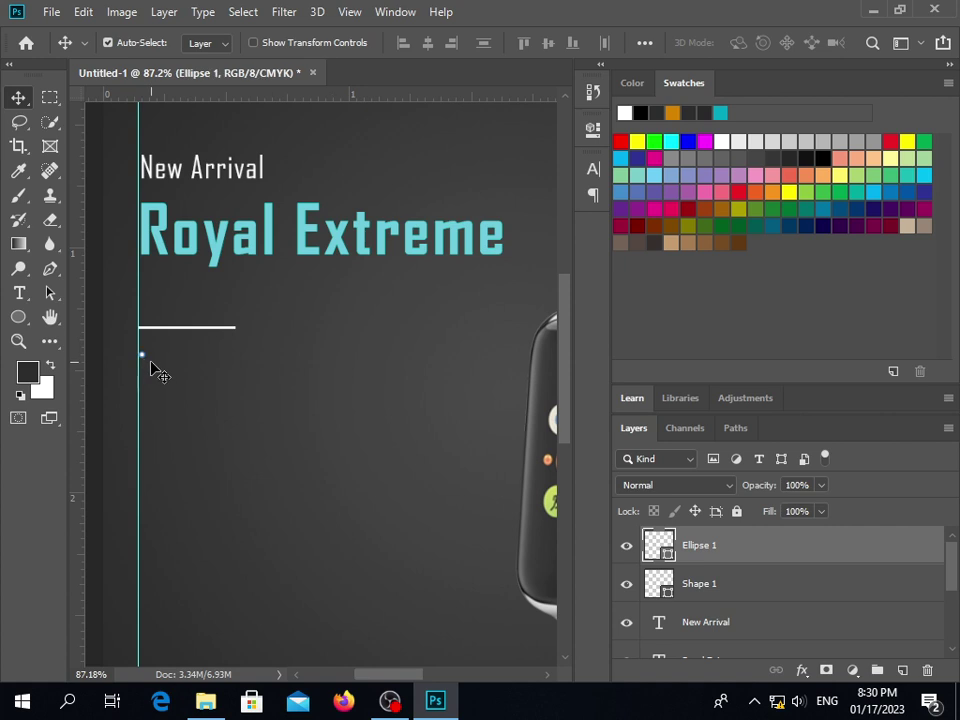
pyautogui.press('Down')
pyautogui.press('Down')
pyautogui.press('Down')
pyautogui.press('Down')
pyautogui.press('Down')
pyautogui.press('Down')
pyautogui.press('Down')
pyautogui.scroll(-3, 197, 405)
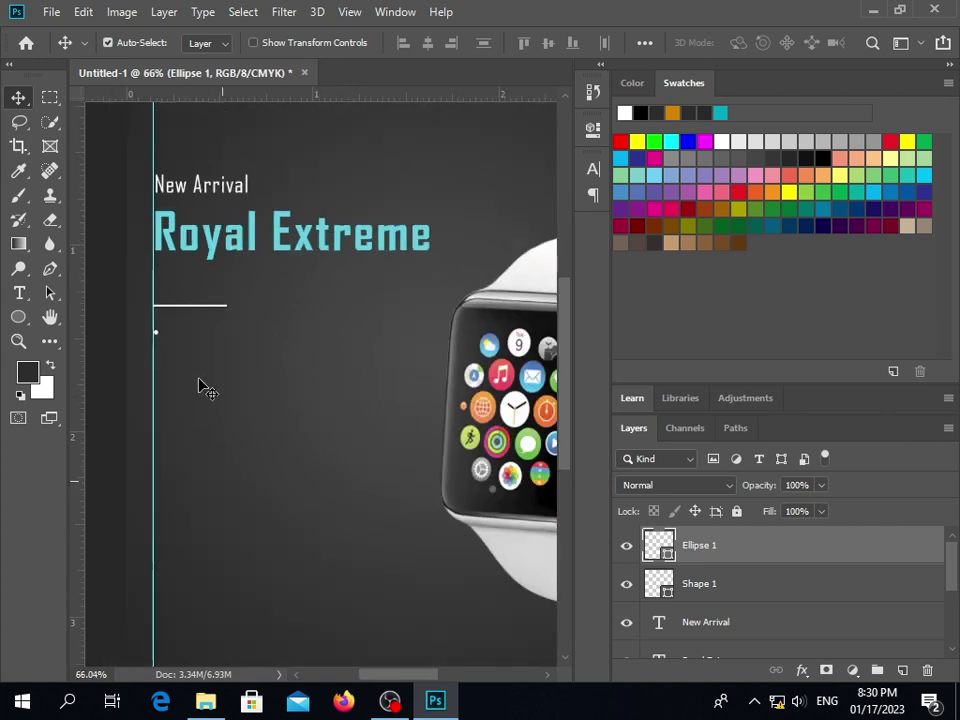
pyautogui.scroll(4, 137, 349)
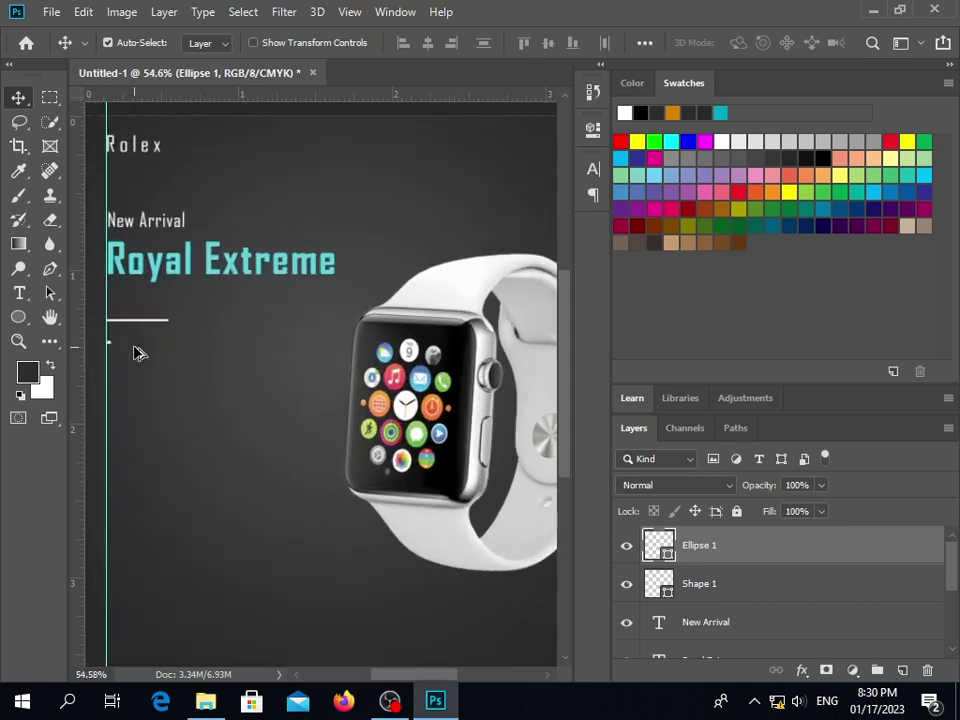
pyautogui.scroll(2, 91, 339)
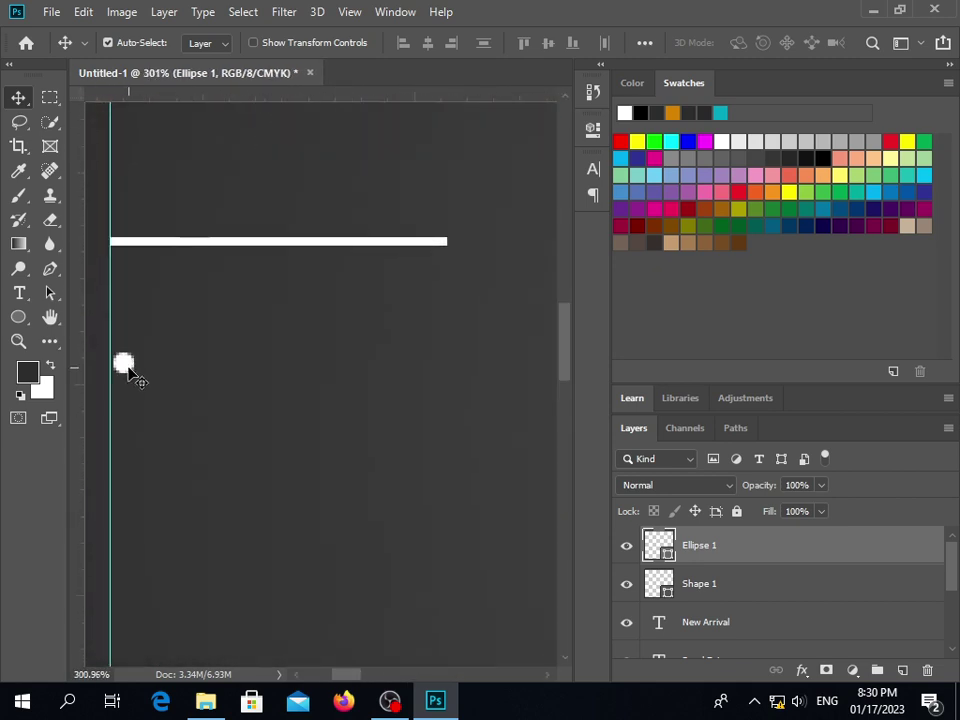
pyautogui.hotkey('ctrl', 't')
pyautogui.moveTo(129, 377); pyautogui.dragTo(145, 384)
pyautogui.click(20, 99)
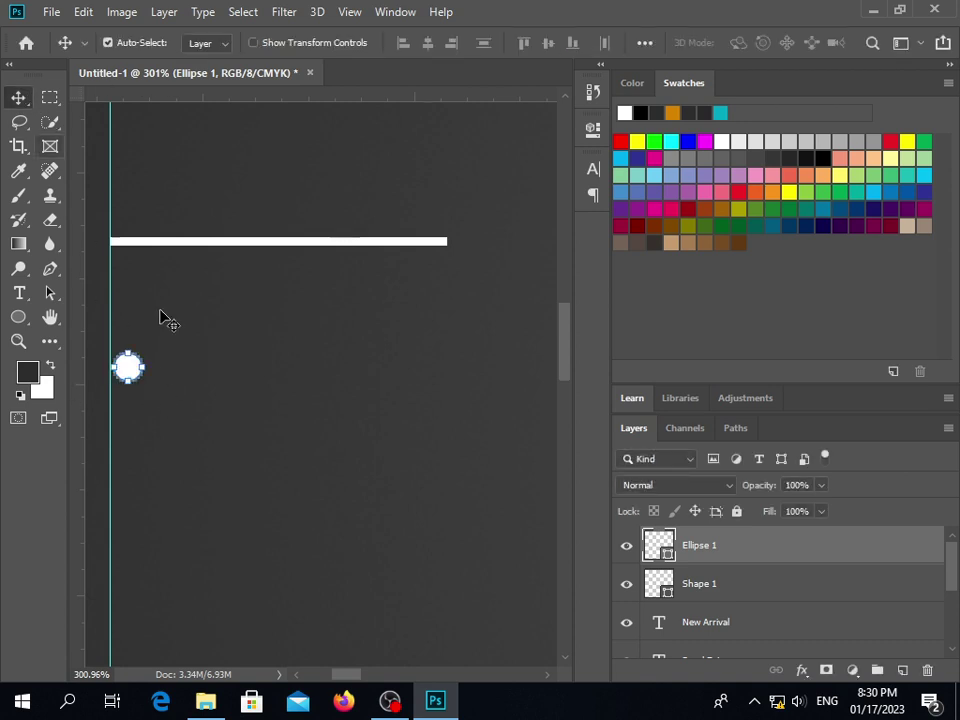
pyautogui.click(204, 378)
pyautogui.scroll(-2, 206, 378)
pyautogui.scroll(-3, 206, 378)
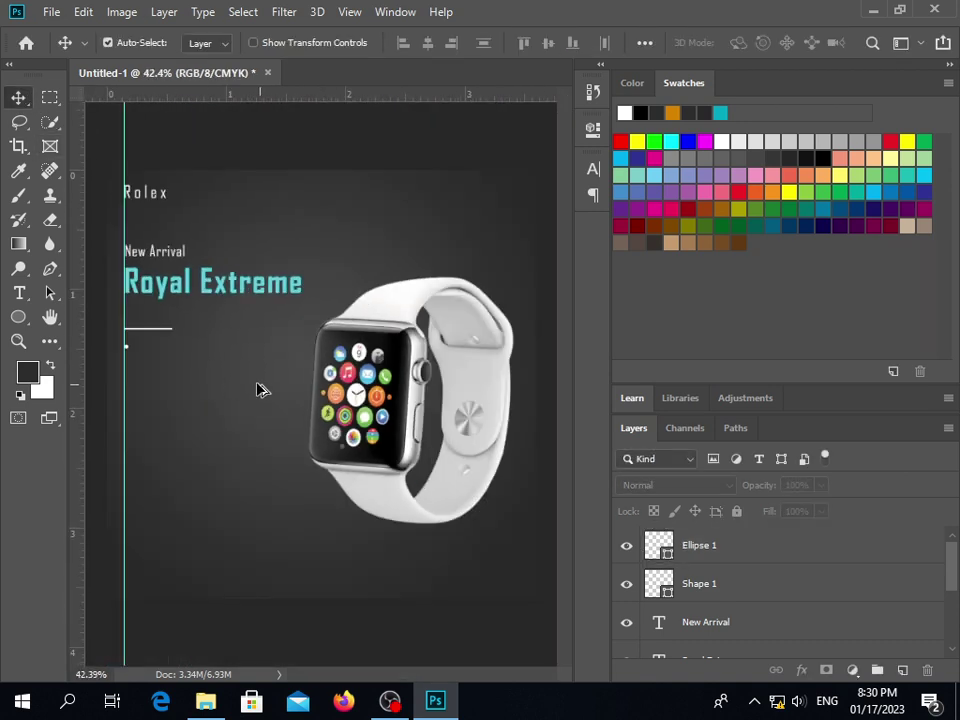
pyautogui.scroll(4, 113, 358)
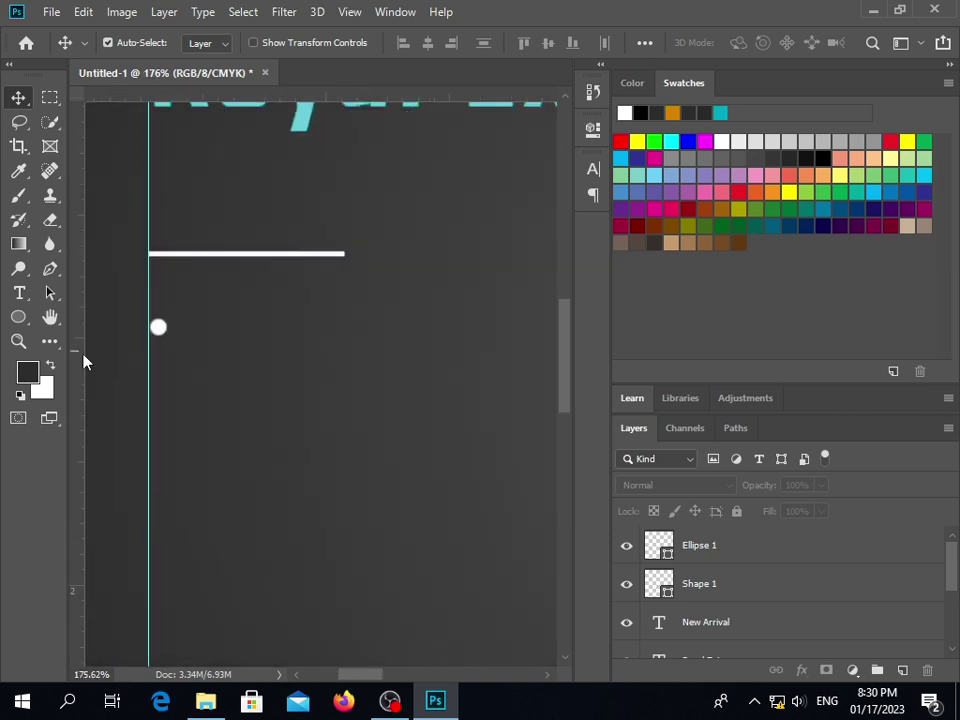
pyautogui.scroll(3, 295, 305)
# Alt-drag a copy of the Royal Extreme title below the white line and retype it as Money Back Gurante
pyautogui.click(302, 261)
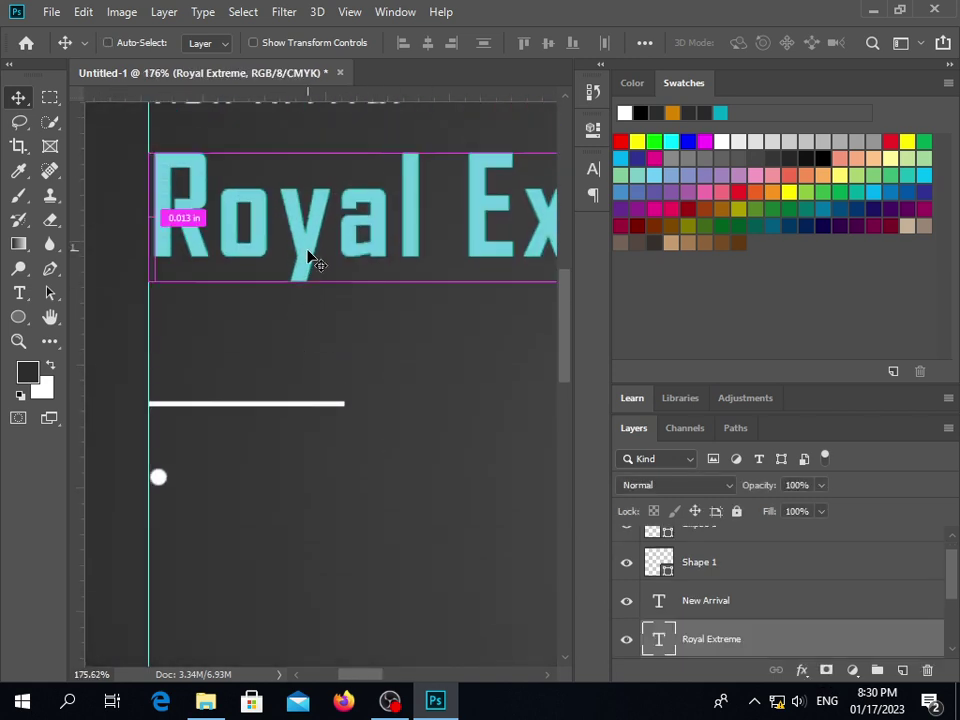
pyautogui.moveTo(306, 262); pyautogui.dragTo(320, 522)
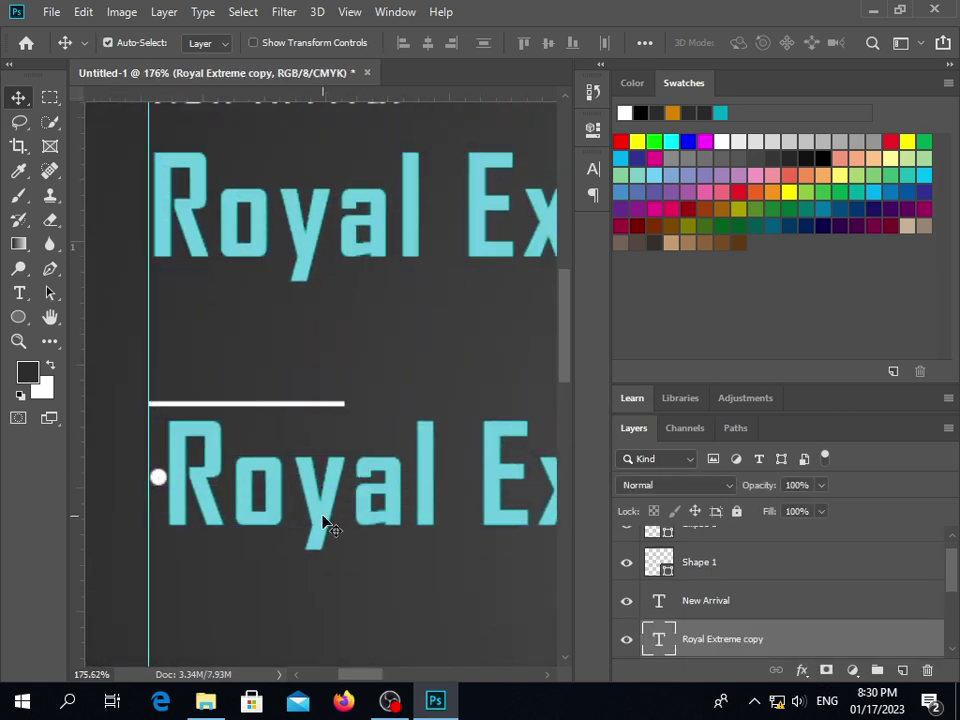
pyautogui.doubleClick(322, 503)
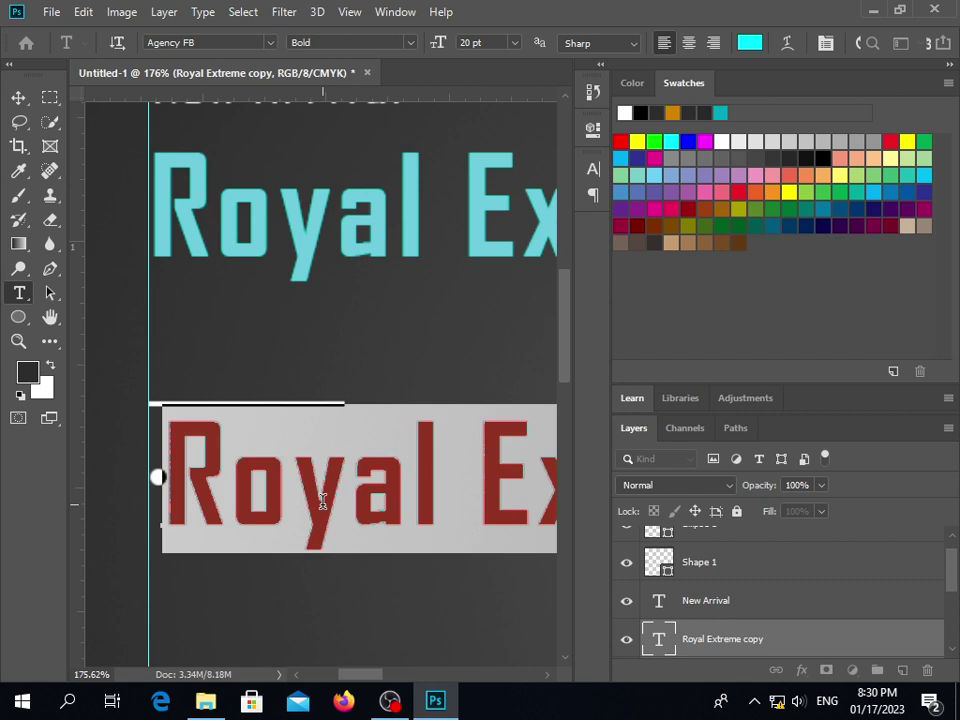
pyautogui.write('mONEU')
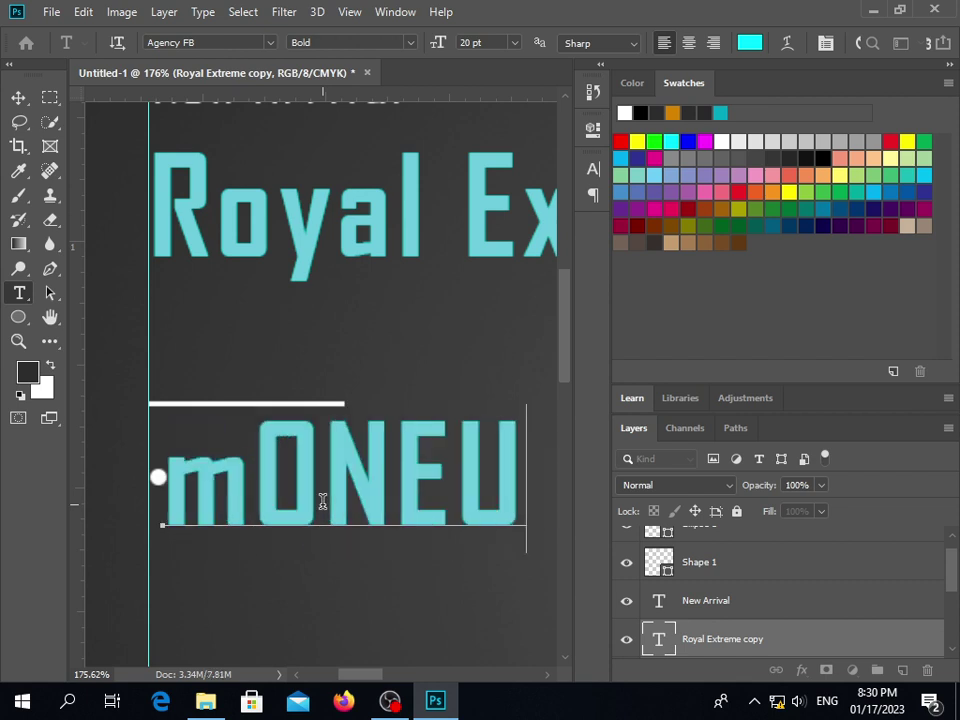
pyautogui.press('BackSpace')
pyautogui.press('BackSpace')
pyautogui.press('BackSpace')
pyautogui.press('BackSpace')
pyautogui.press('BackSpace')
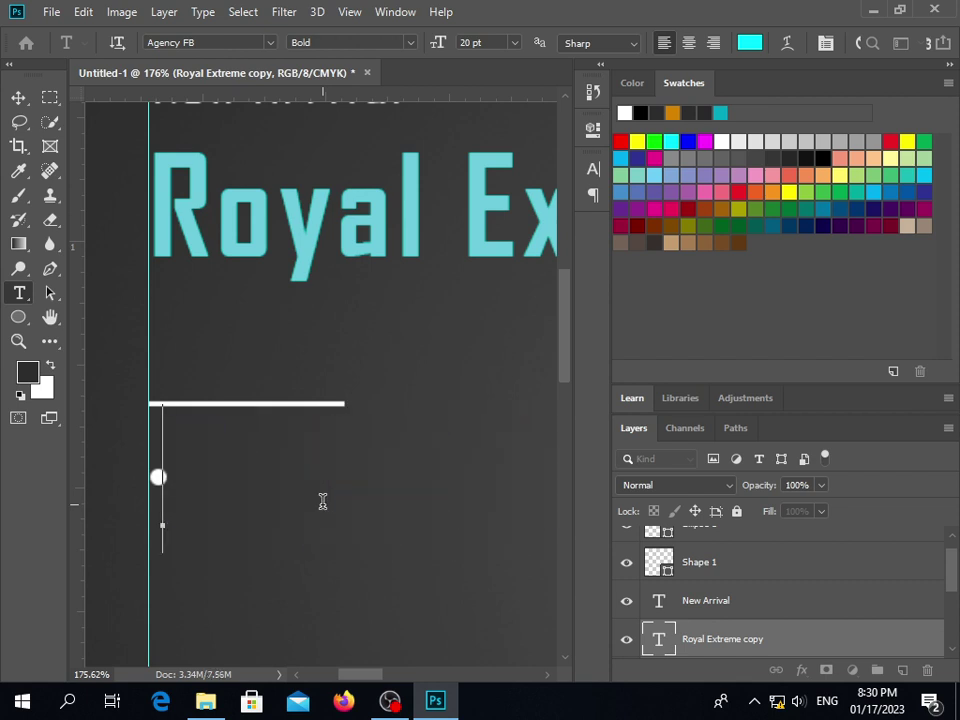
pyautogui.write('Mone')
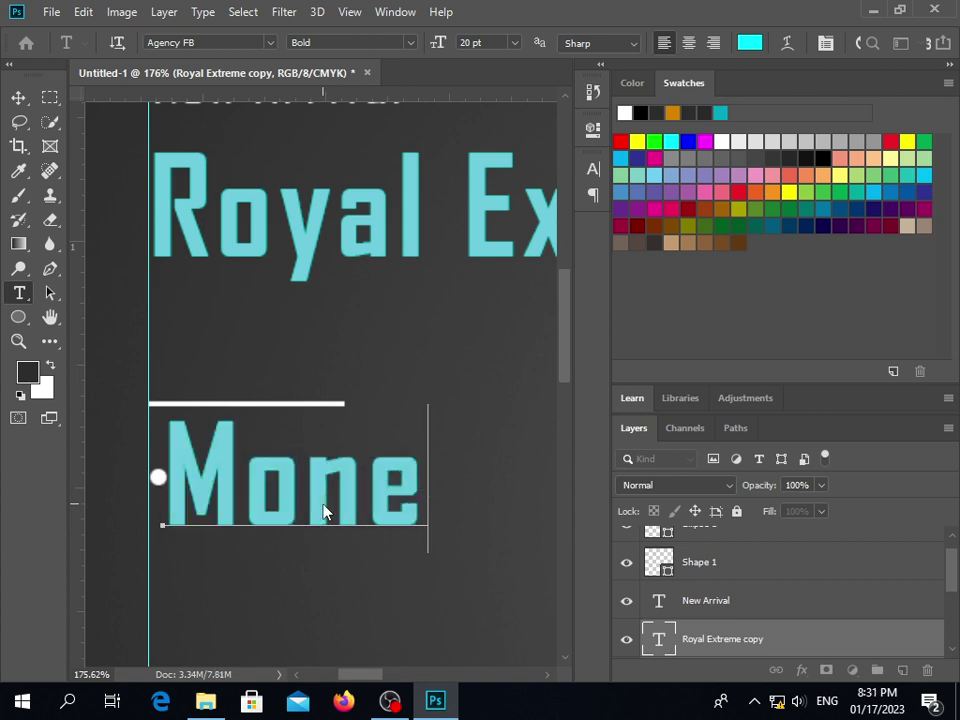
pyautogui.write('y')
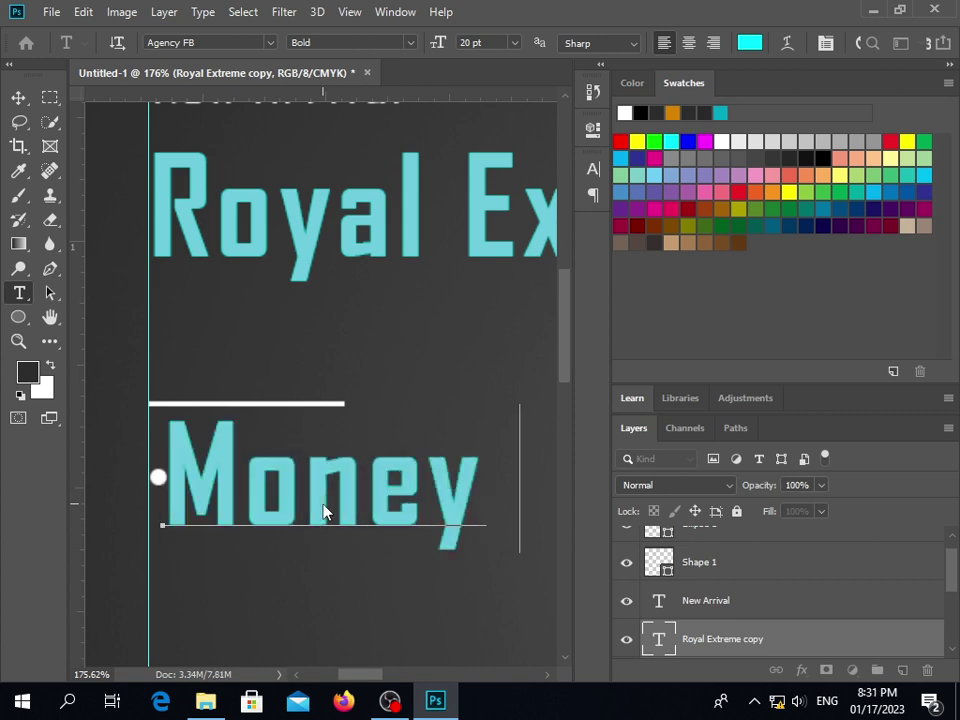
pyautogui.write(' E')
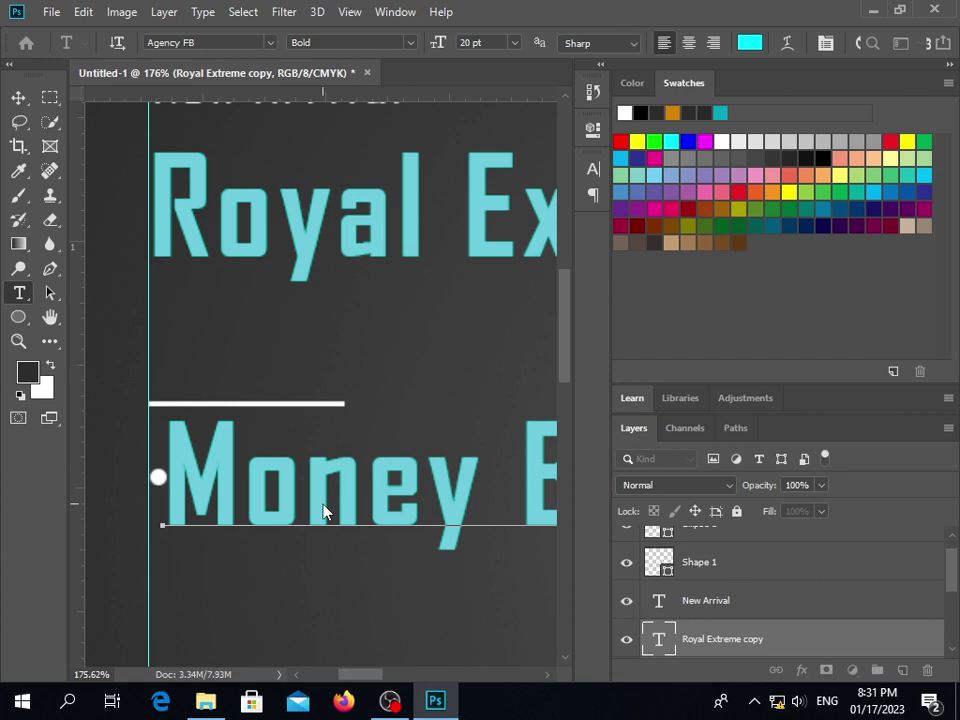
pyautogui.scroll(-3, 318, 488)
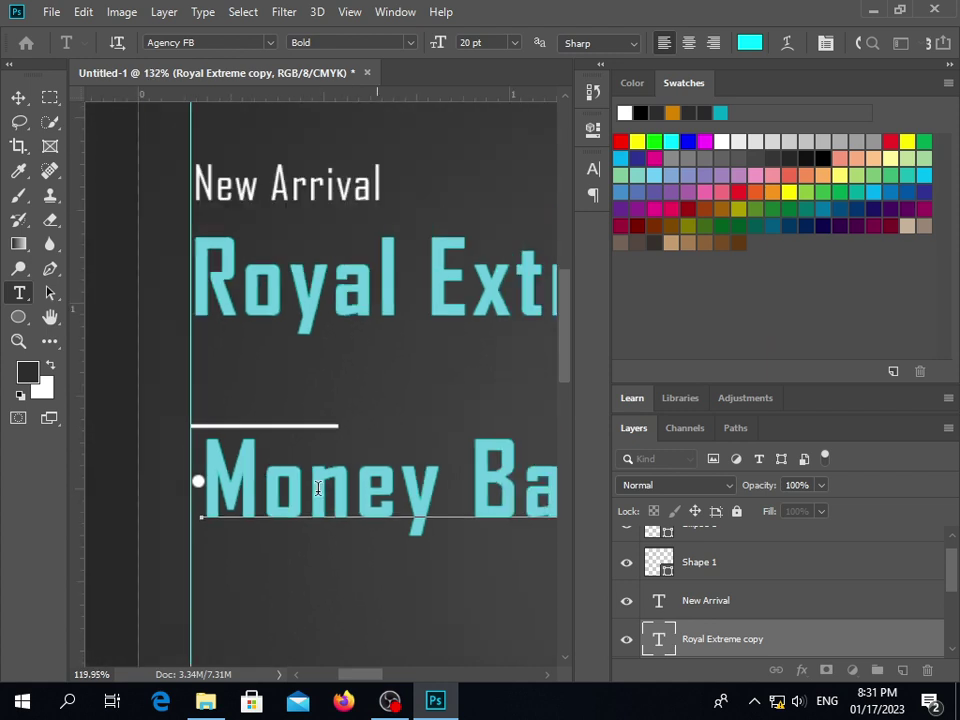
pyautogui.scroll(-3, 370, 488)
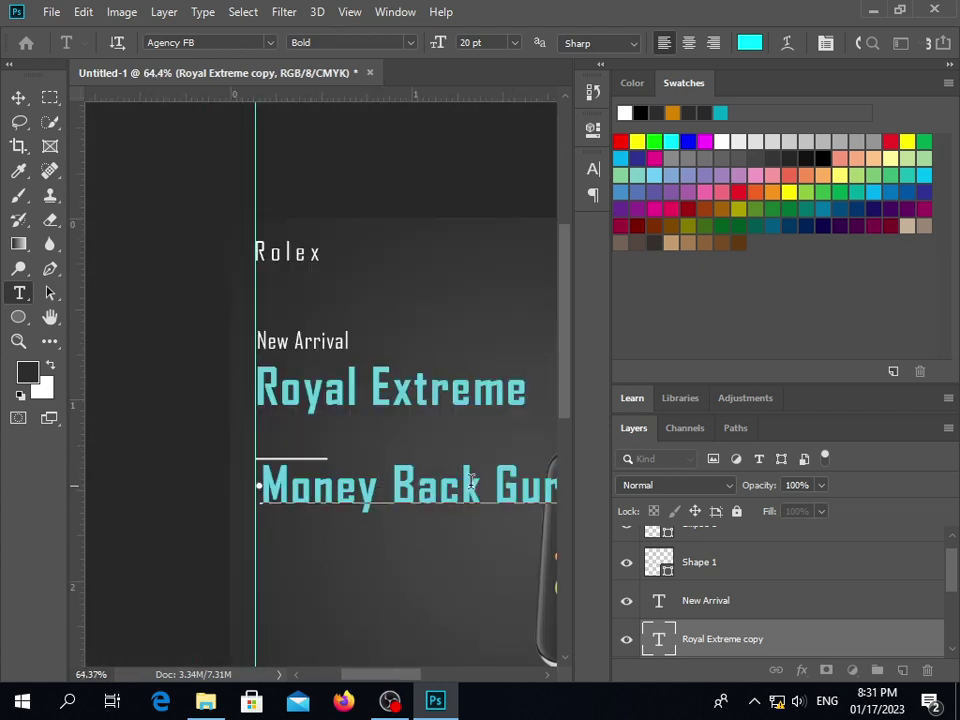
pyautogui.scroll(-2, 520, 502)
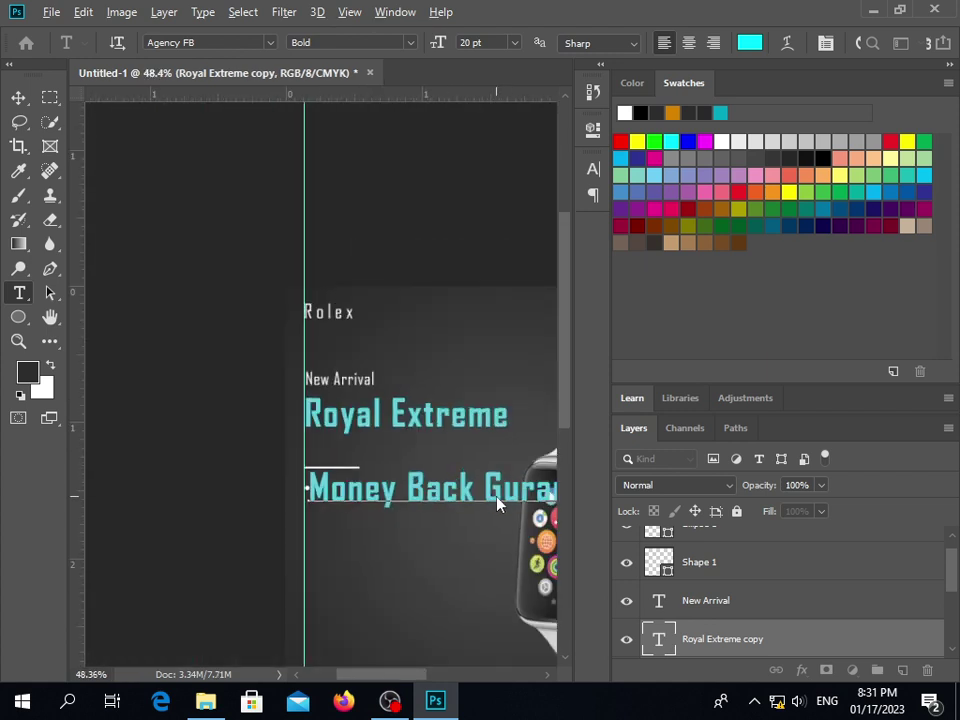
pyautogui.moveTo(574, 366); pyautogui.dragTo(568, 413)
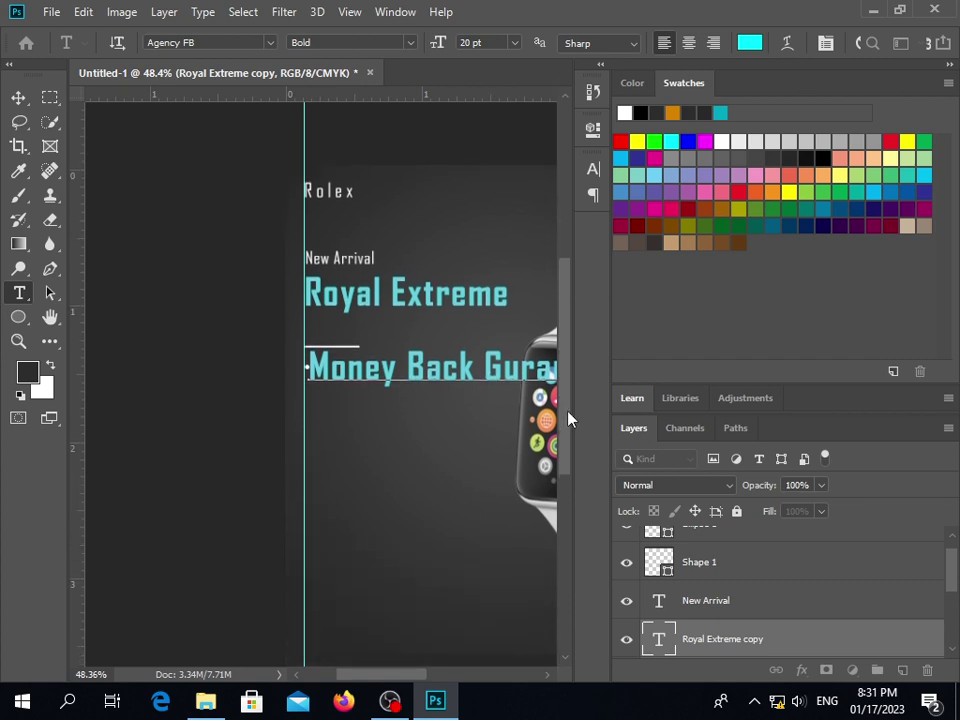
pyautogui.scroll(-5, 441, 400)
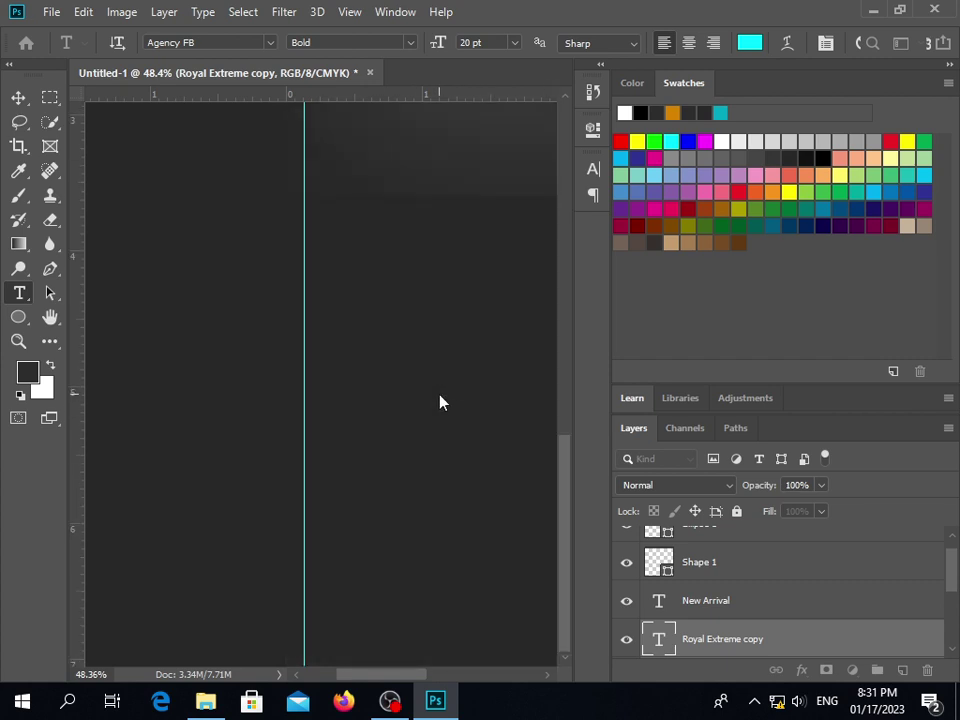
pyautogui.scroll(2, 400, 404)
pyautogui.scroll(6, 410, 402)
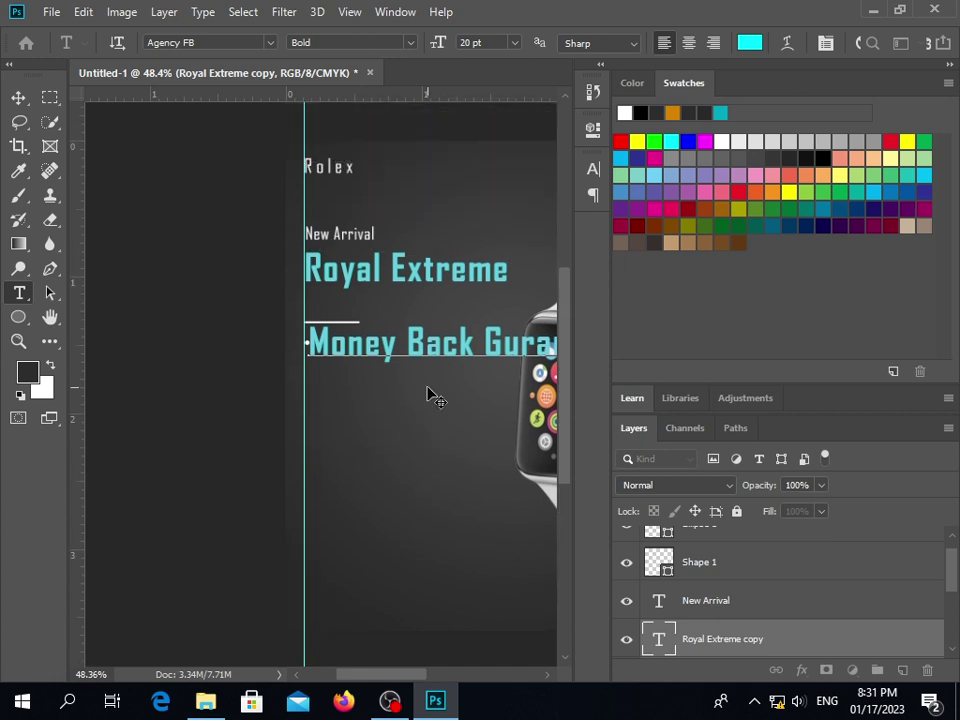
pyautogui.scroll(-5, 427, 393)
pyautogui.scroll(4, 424, 394)
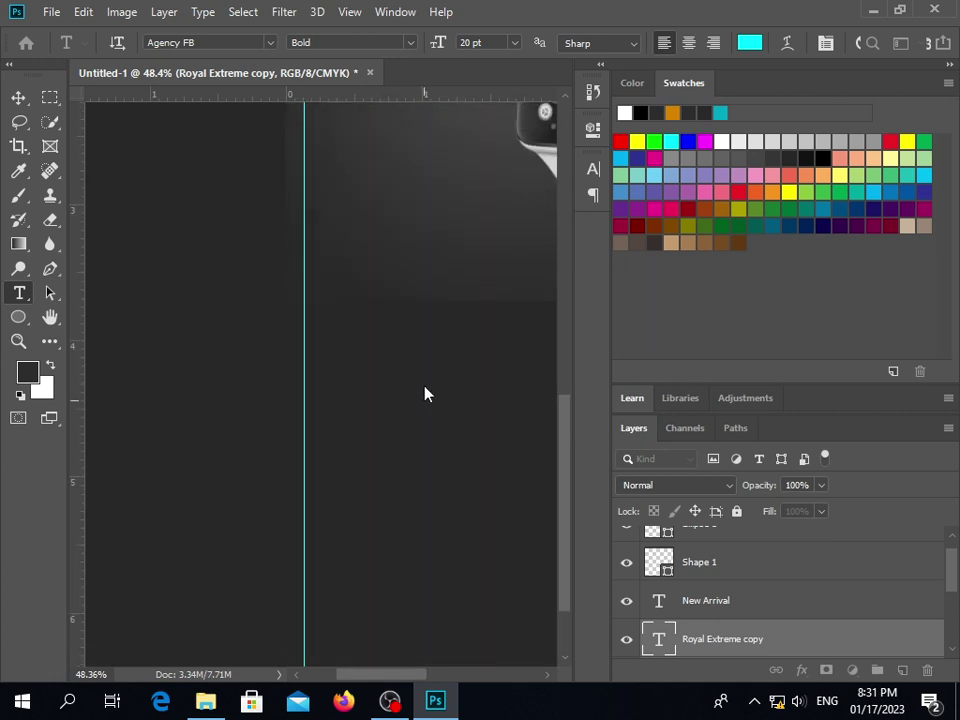
pyautogui.scroll(2, 425, 395)
pyautogui.hscroll(5, 425, 395)
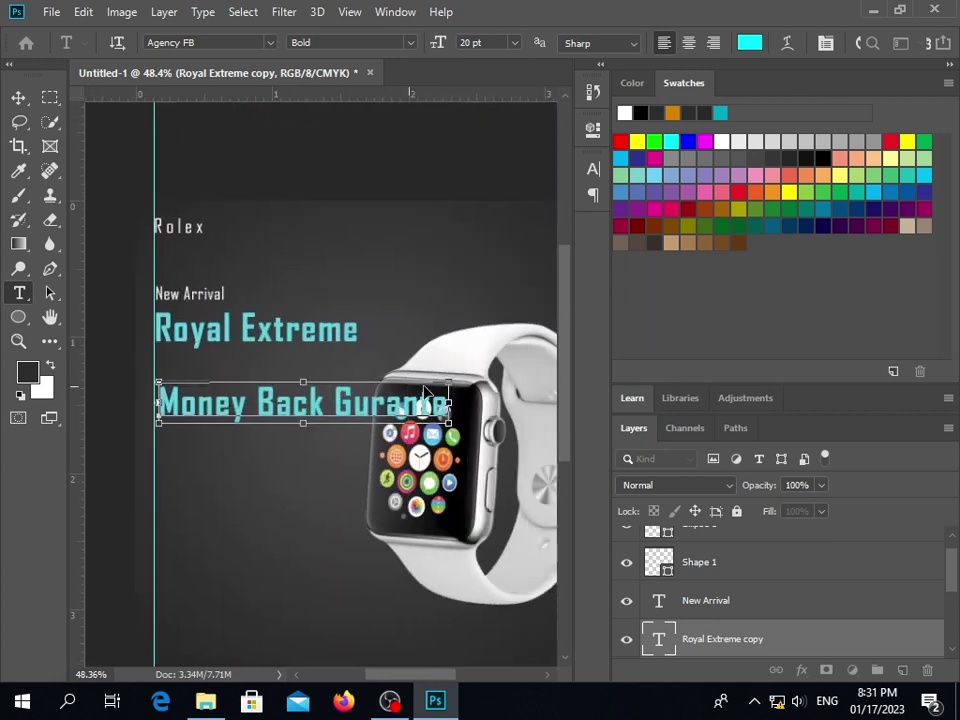
# Set the Money Back Gurante text to 12 pt, Regular weight, colour ffffff
pyautogui.hotkey('ctrl', 'a')
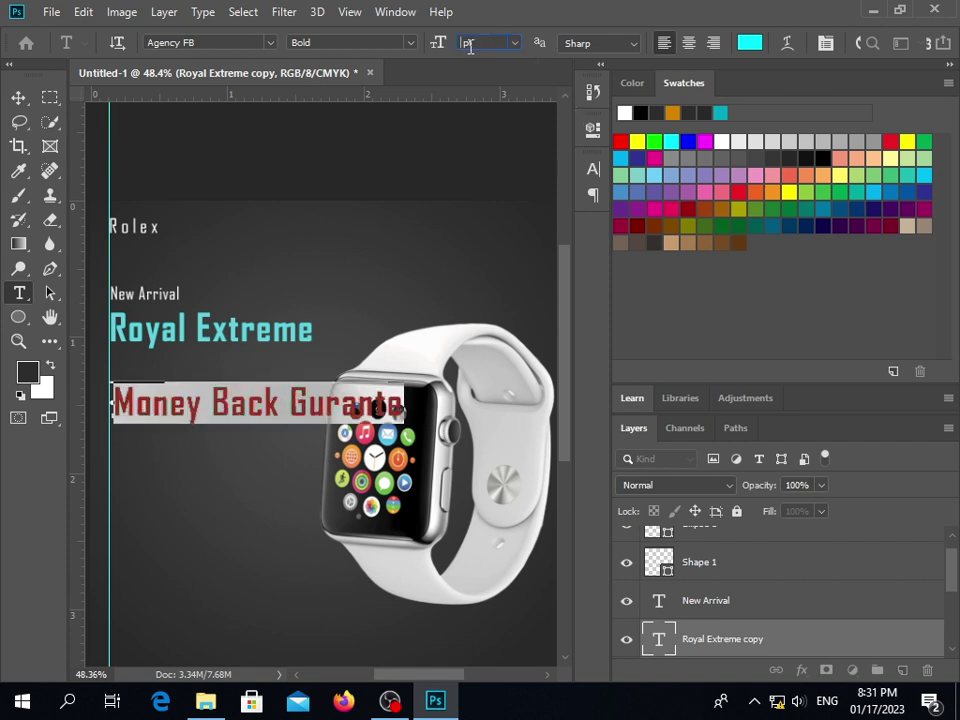
pyautogui.press('Return')
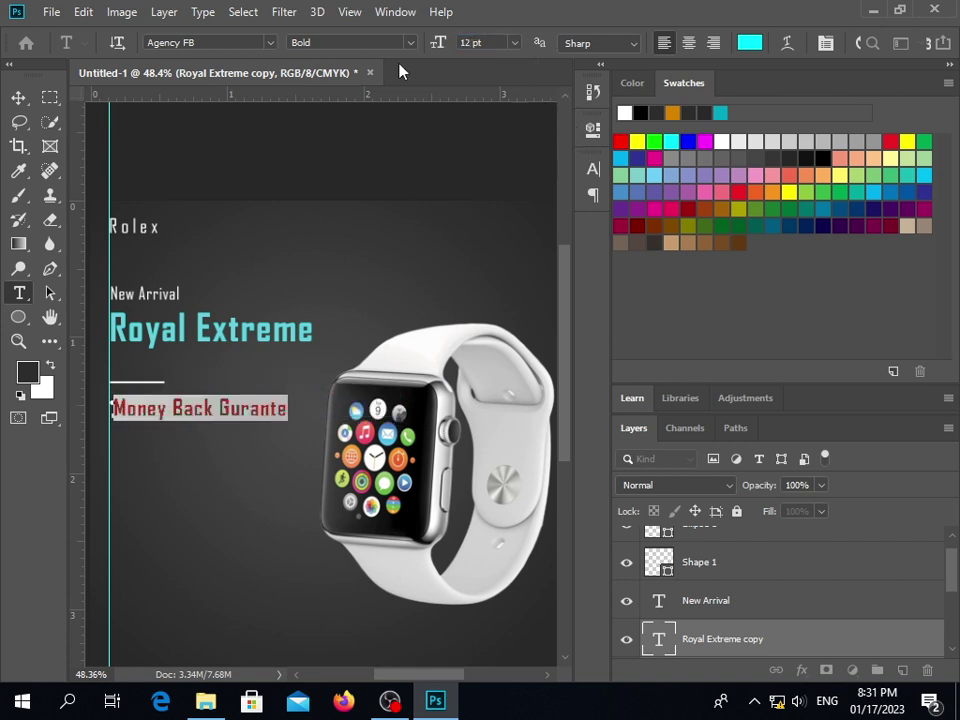
pyautogui.click(397, 40)
pyautogui.click(360, 64)
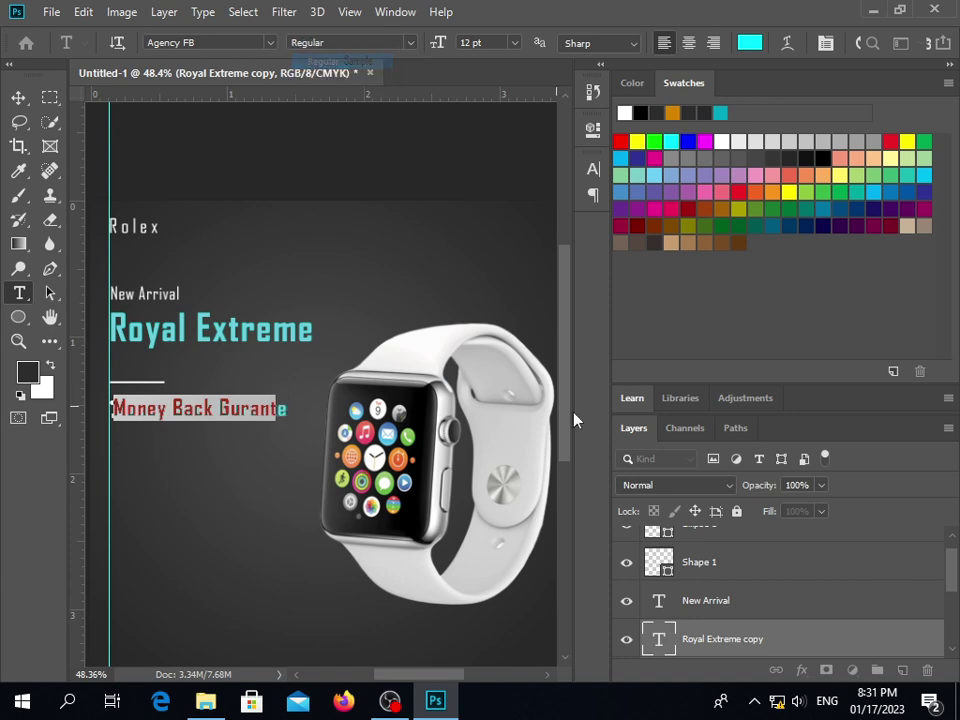
pyautogui.click(749, 42)
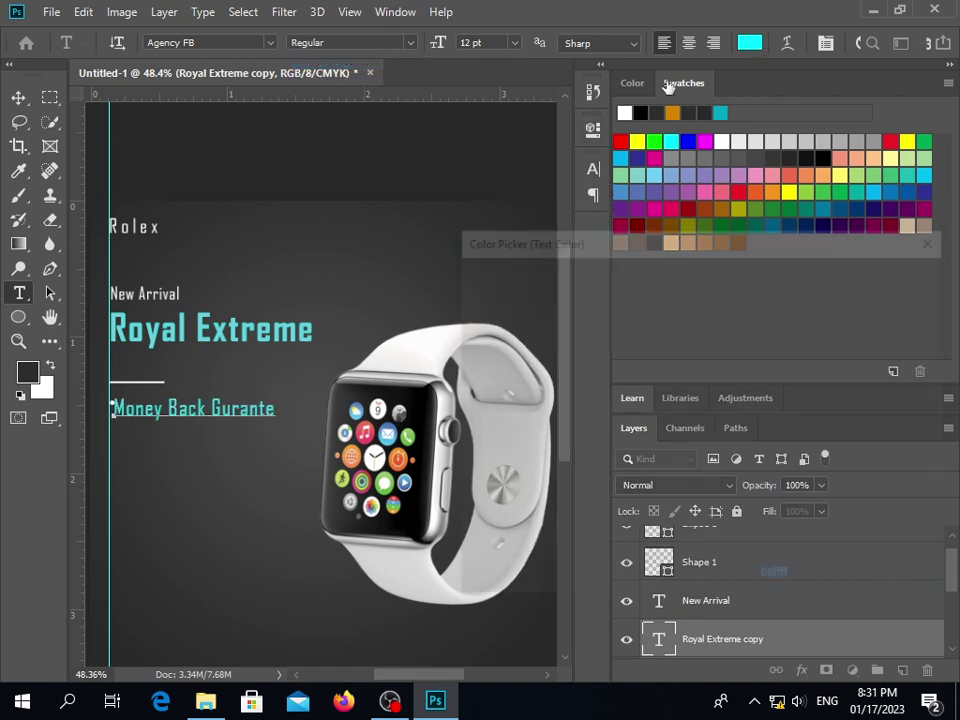
pyautogui.write('ffffff')
pyautogui.click(881, 274)
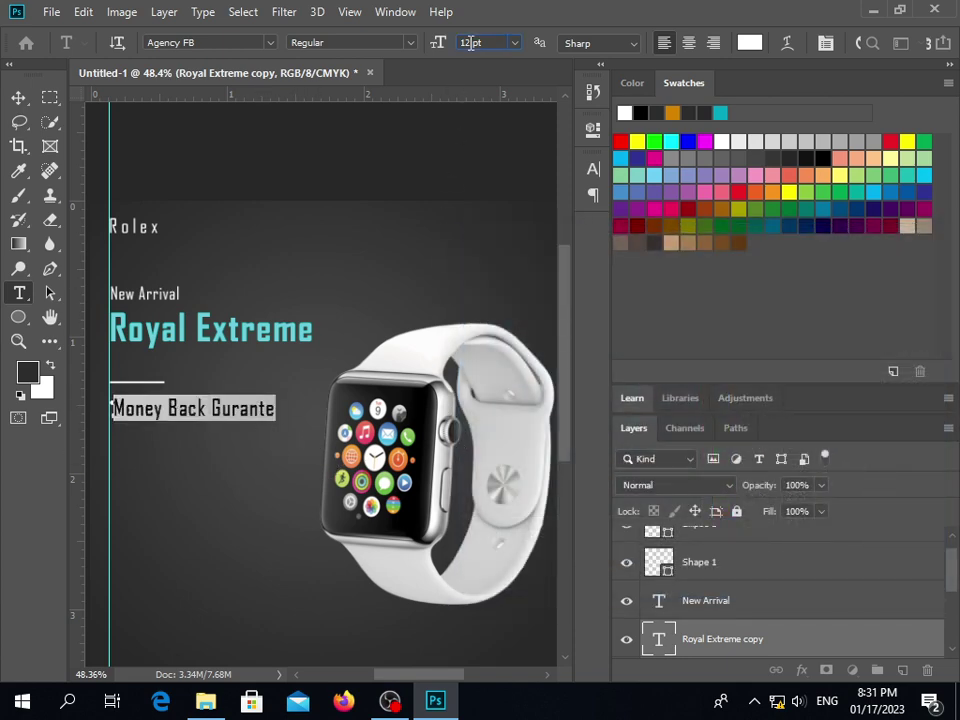
pyautogui.click(18, 98)
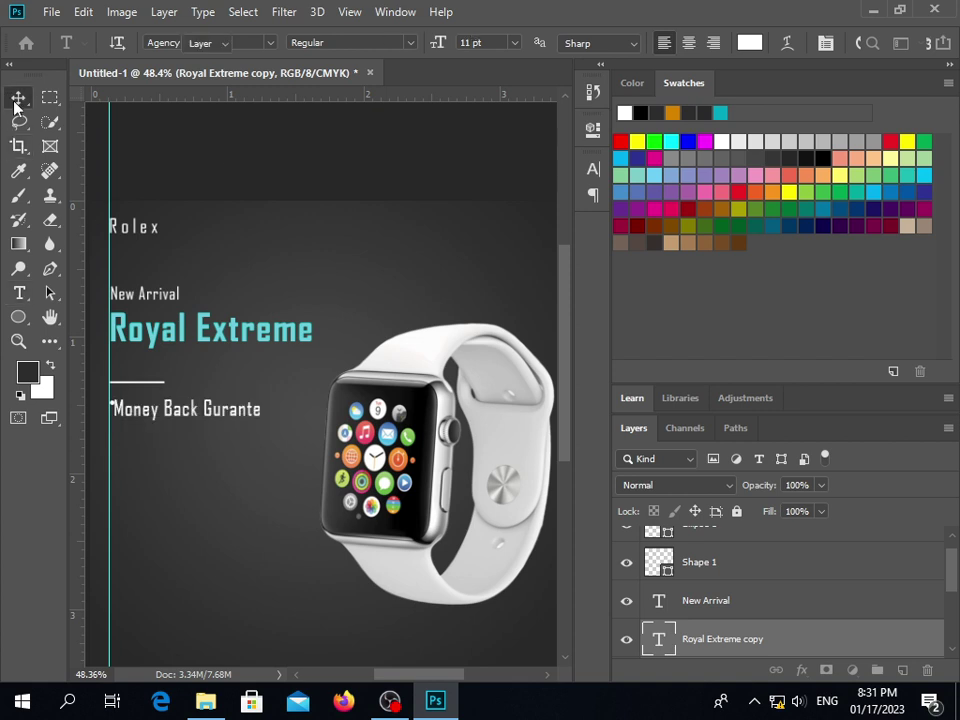
# Position the text beside the bullet and enlarge the bullet dot to 170%
pyautogui.moveTo(150, 420)
pyautogui.mouseDown()
pyautogui.moveTo(161, 407)
pyautogui.moveTo(154, 403)
pyautogui.moveTo(158, 410)
pyautogui.mouseUp()
pyautogui.press('Left')
pyautogui.press('Left')
pyautogui.press('Left')
pyautogui.press('Left')
pyautogui.press('Left')
pyautogui.press('Left')
pyautogui.press('Left')
pyautogui.press('Left')
pyautogui.press('Left')
pyautogui.press('Left')
pyautogui.press('Left')
pyautogui.press('Left')
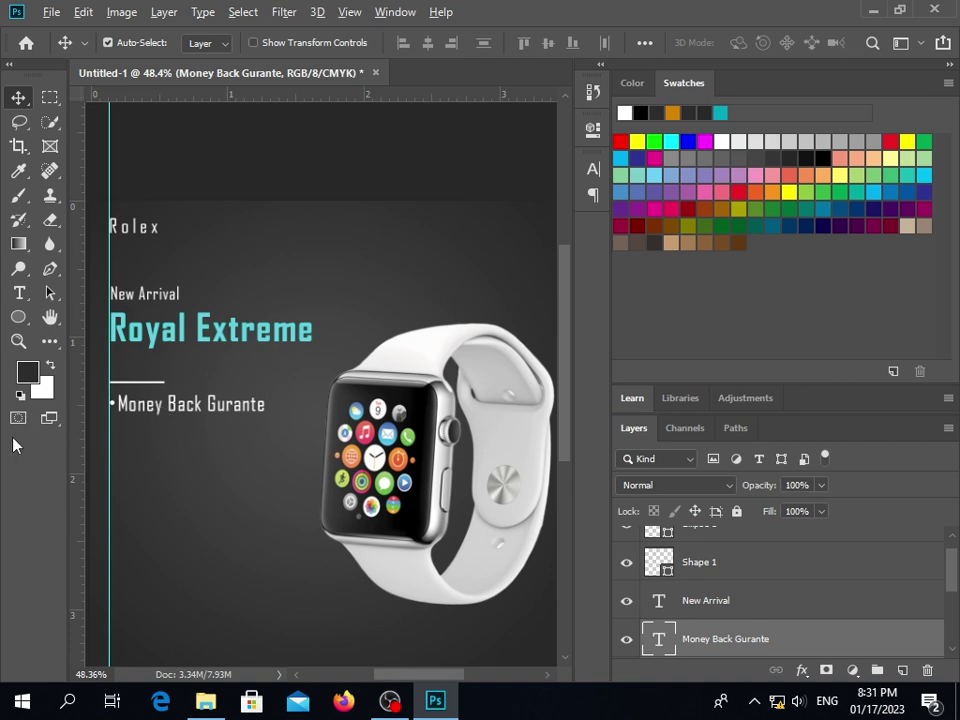
pyautogui.scroll(4, 105, 403)
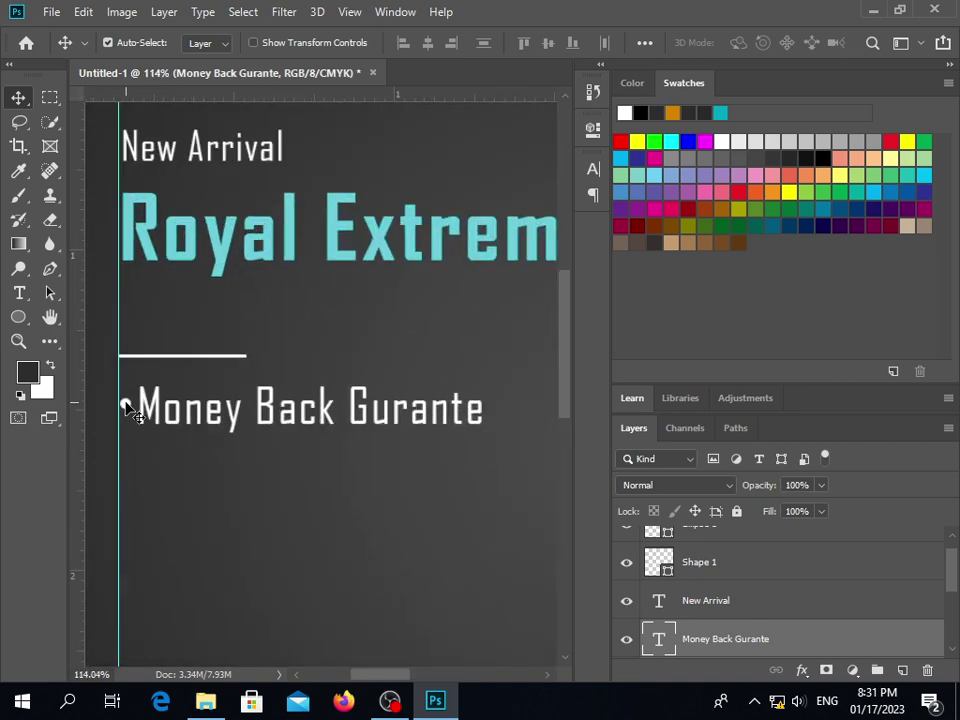
pyautogui.click(126, 410)
pyautogui.hotkey('ctrl', 't')
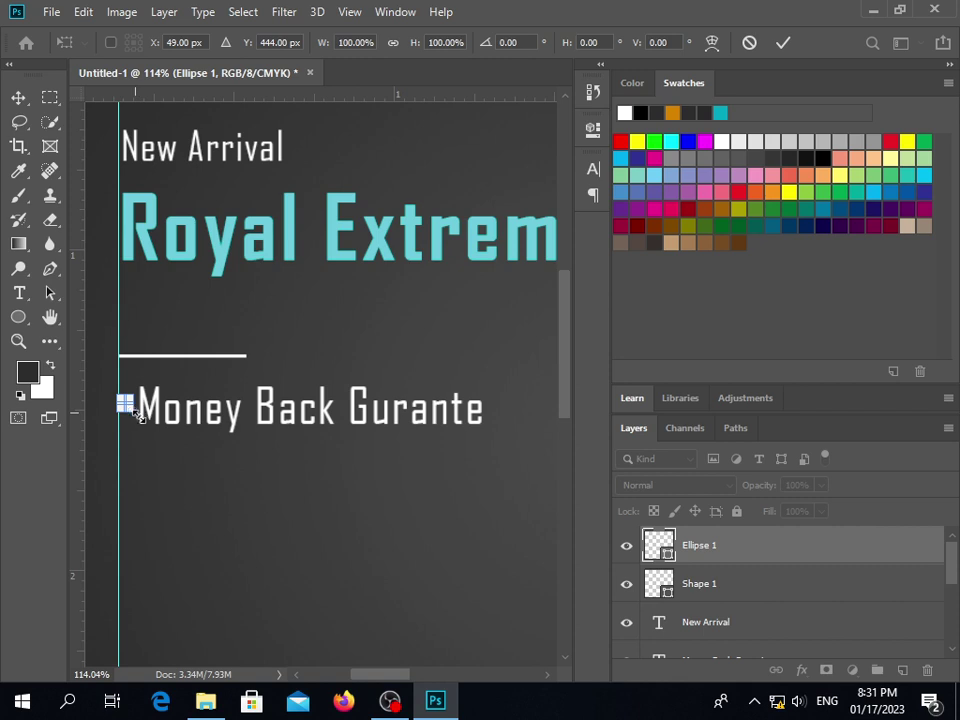
pyautogui.moveTo(137, 415); pyautogui.dragTo(143, 421)
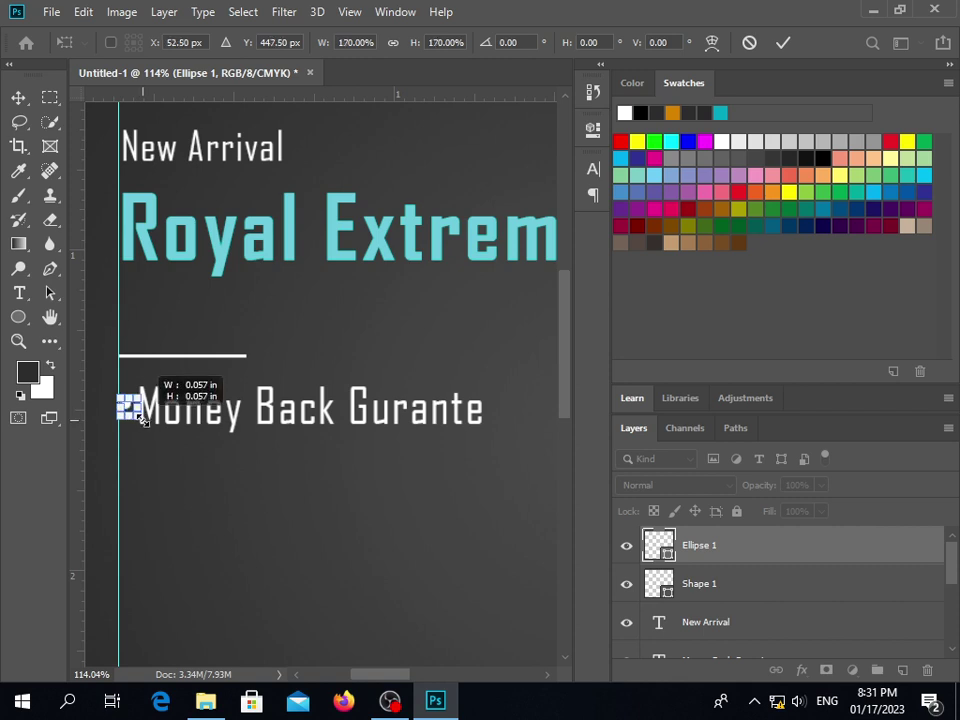
pyautogui.click(783, 44)
pyautogui.click(225, 418)
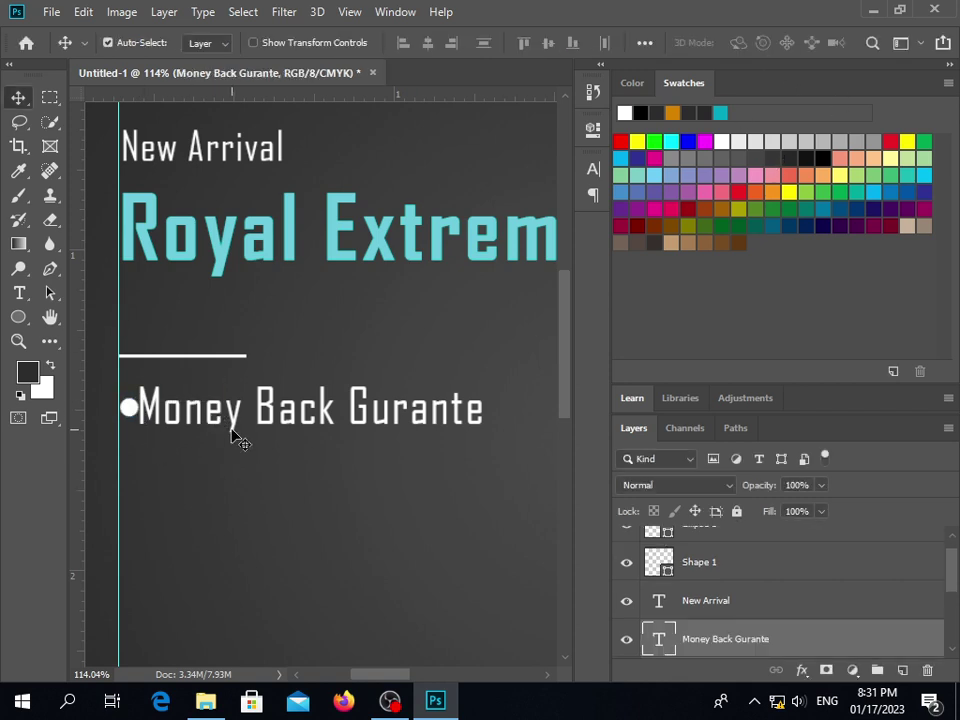
pyautogui.press('Right')
pyautogui.press('Right')
pyautogui.press('Right')
pyautogui.press('Right')
pyautogui.press('Right')
pyautogui.press('Right')
pyautogui.press('Right')
pyautogui.press('Right')
pyautogui.click(235, 478)
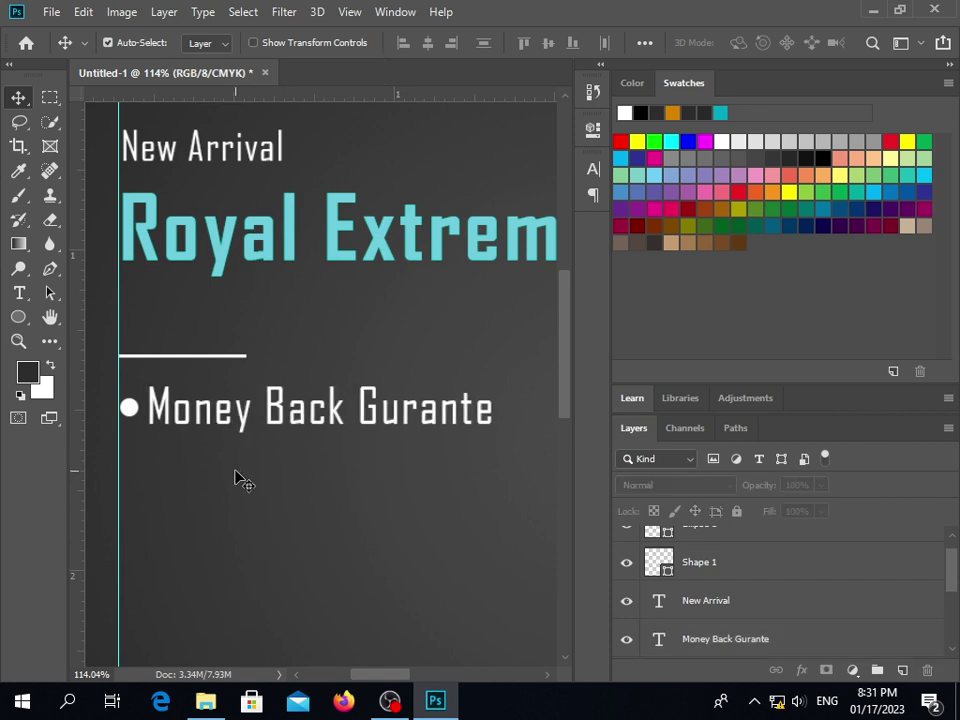
pyautogui.scroll(-5, 235, 478)
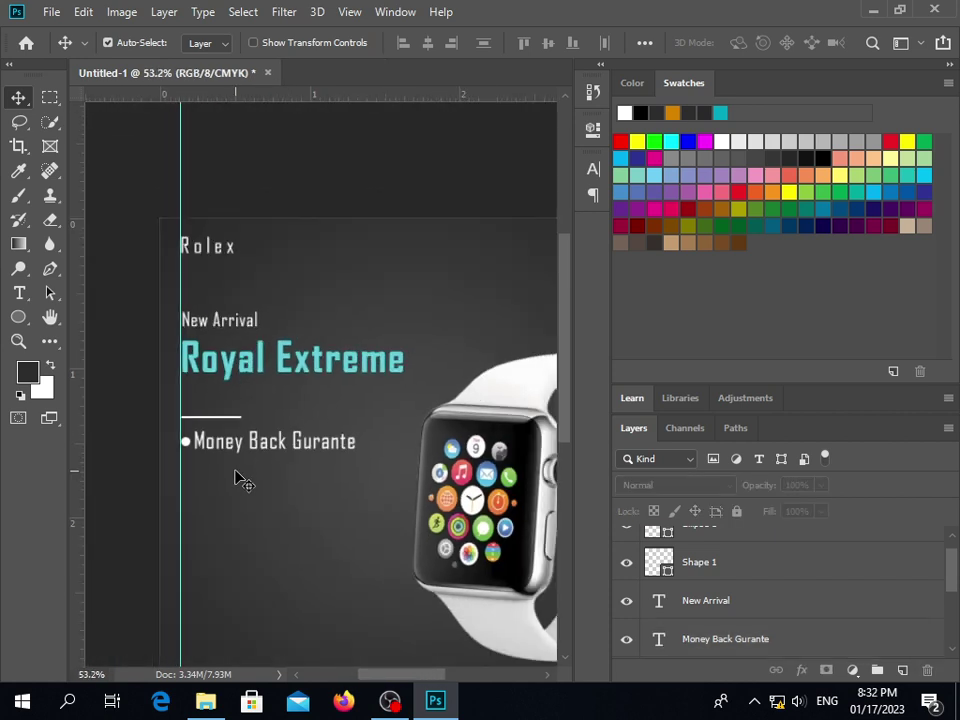
pyautogui.scroll(-1, 235, 478)
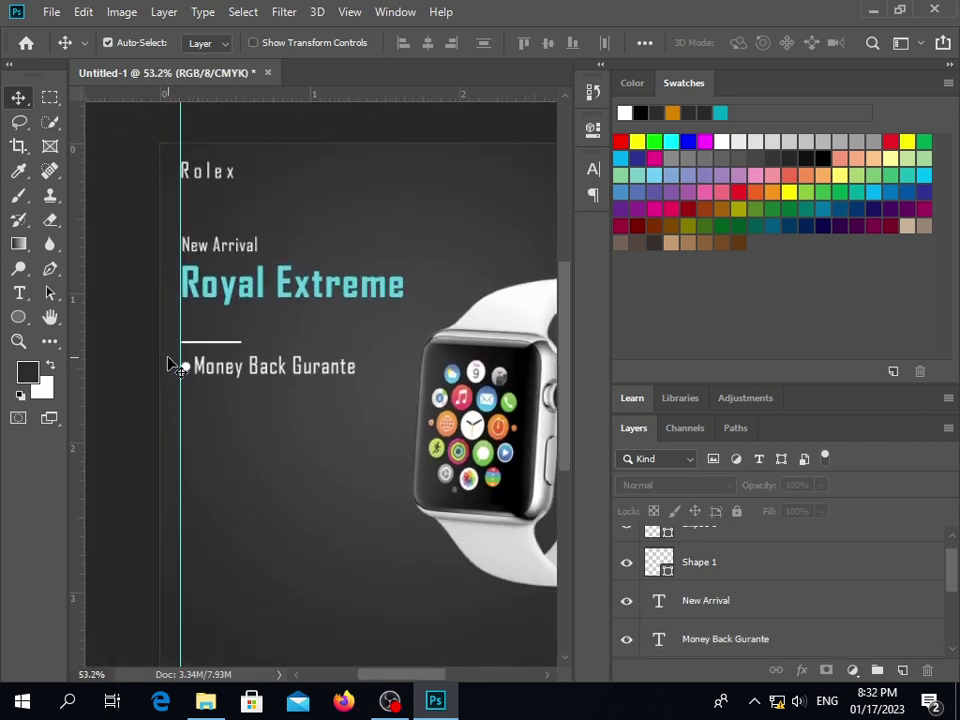
# Duplicate the Money Back Gurante bullet line below it and retype it as Water Resistant
pyautogui.click(228, 390)
pyautogui.moveTo(229, 390); pyautogui.dragTo(225, 405)
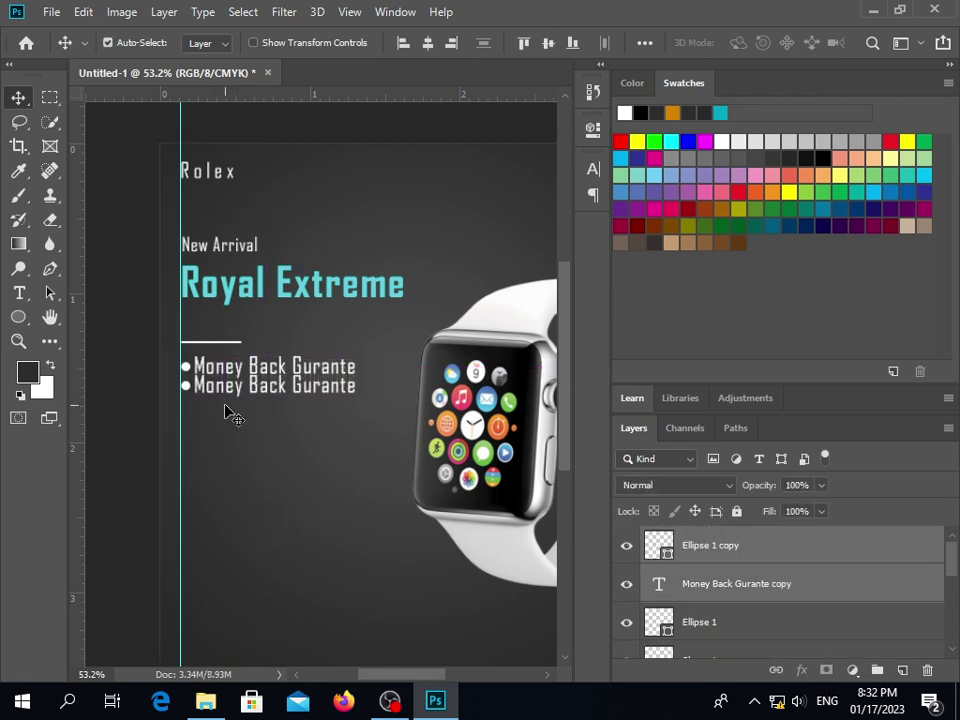
pyautogui.press('Down')
pyautogui.press('Down')
pyautogui.press('Down')
pyautogui.press('Down')
pyautogui.press('Down')
pyautogui.press('Down')
pyautogui.press('Down')
pyautogui.press('Down')
pyautogui.press('Down')
pyautogui.press('Down')
pyautogui.press('Down')
pyautogui.press('Down')
pyautogui.press('Down')
pyautogui.press('Down')
pyautogui.press('Down')
pyautogui.press('Down')
pyautogui.press('Down')
pyautogui.press('Down')
pyautogui.press('Down')
pyautogui.press('Down')
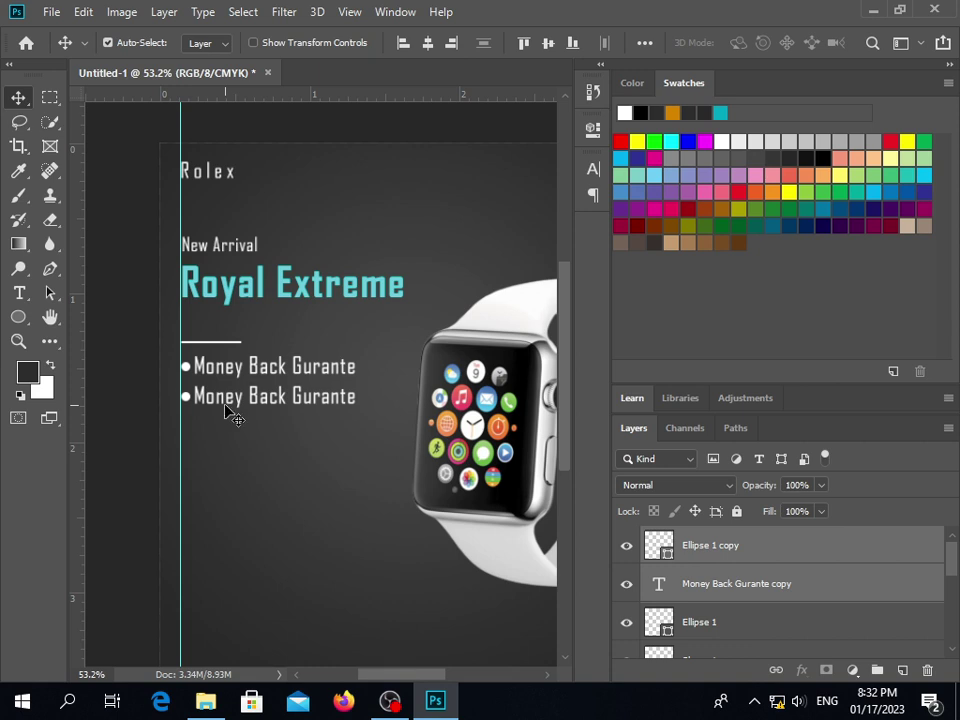
pyautogui.press('Down')
pyautogui.press('Down')
pyautogui.press('Down')
pyautogui.click(270, 410)
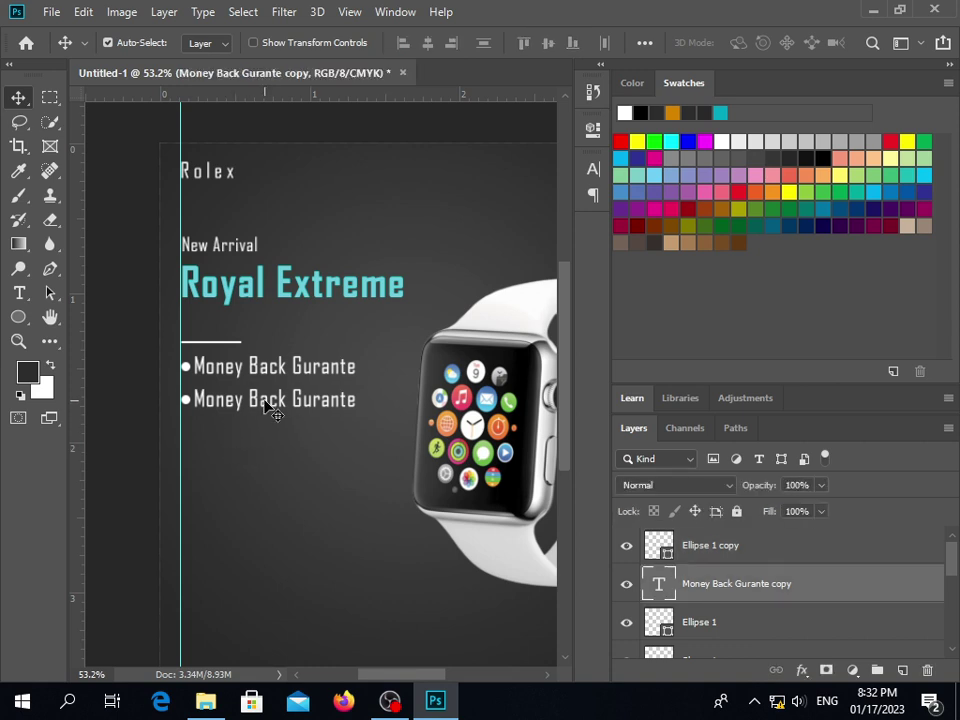
pyautogui.doubleClick(265, 402)
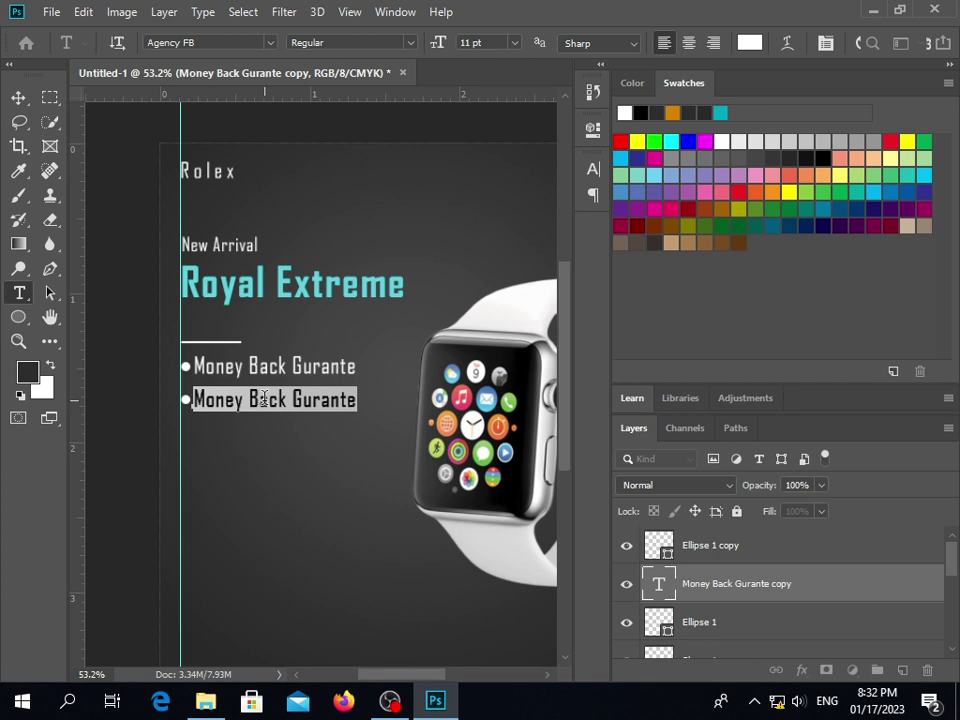
pyautogui.write('Water')
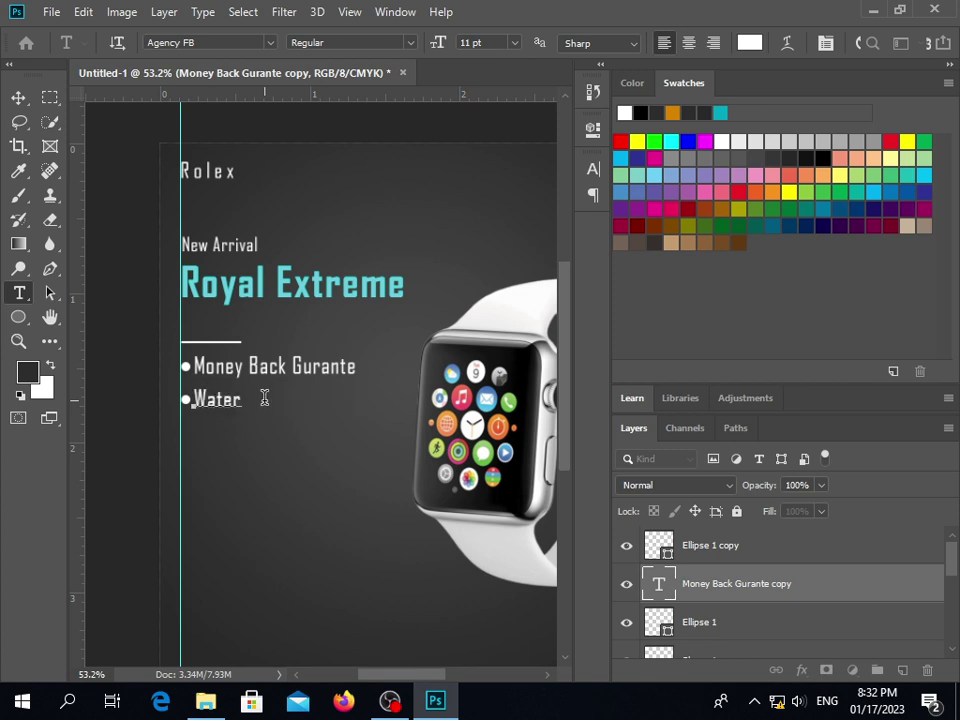
pyautogui.write(' Resistant')
pyautogui.click(18, 97)
# Duplicate the Water Resistant dot and text together just below it
pyautogui.moveTo(172, 396); pyautogui.dragTo(250, 418)
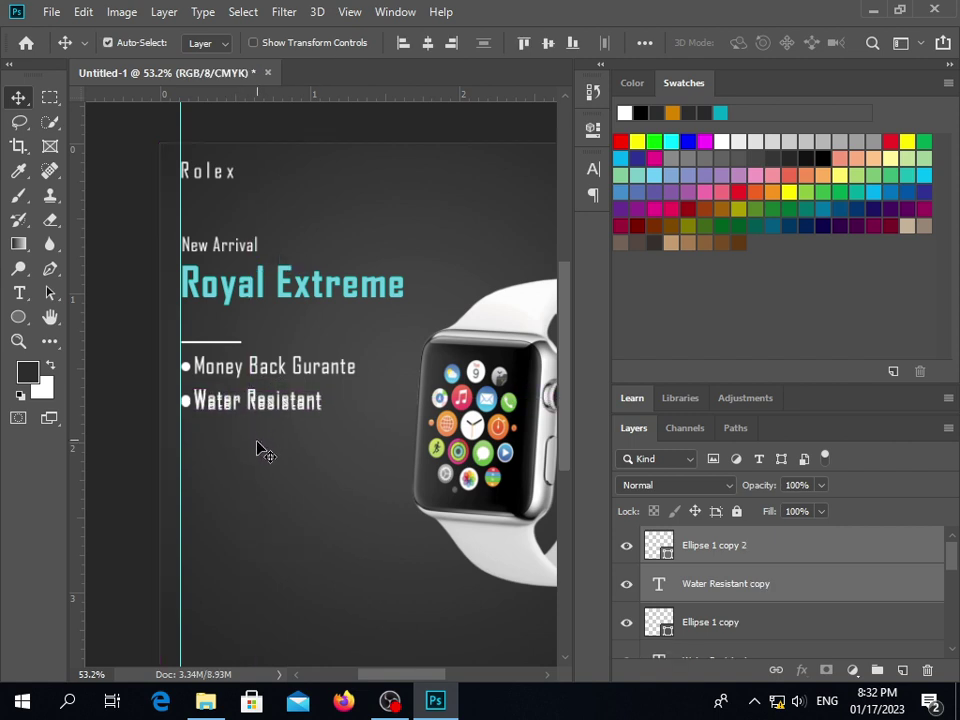
pyautogui.hotkey('shift', 'Down')
pyautogui.hotkey('shift', 'Down')
pyautogui.hotkey('shift', 'Down')
pyautogui.hotkey('shift', 'Down')
pyautogui.hotkey('shift', 'Down')
pyautogui.hotkey('shift', 'Down')
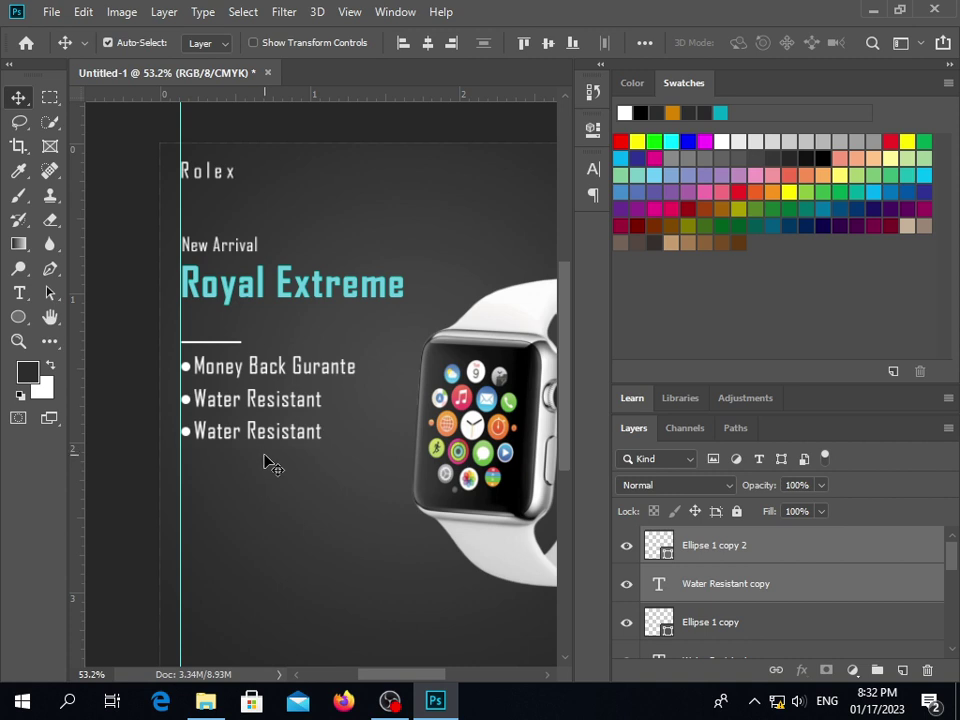
pyautogui.click(270, 466)
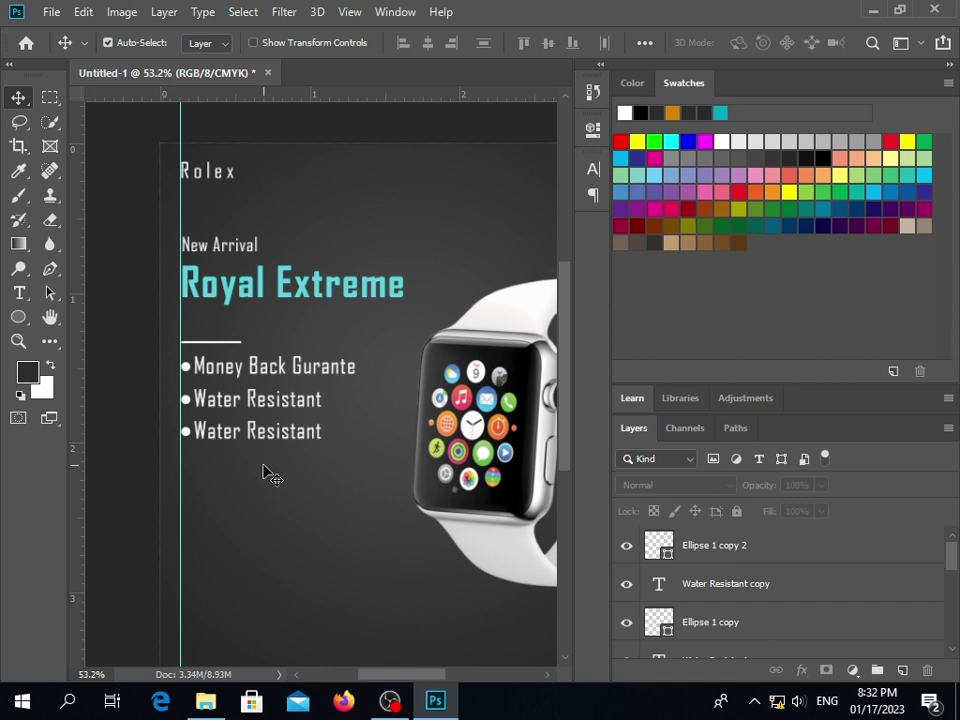
pyautogui.click(290, 403)
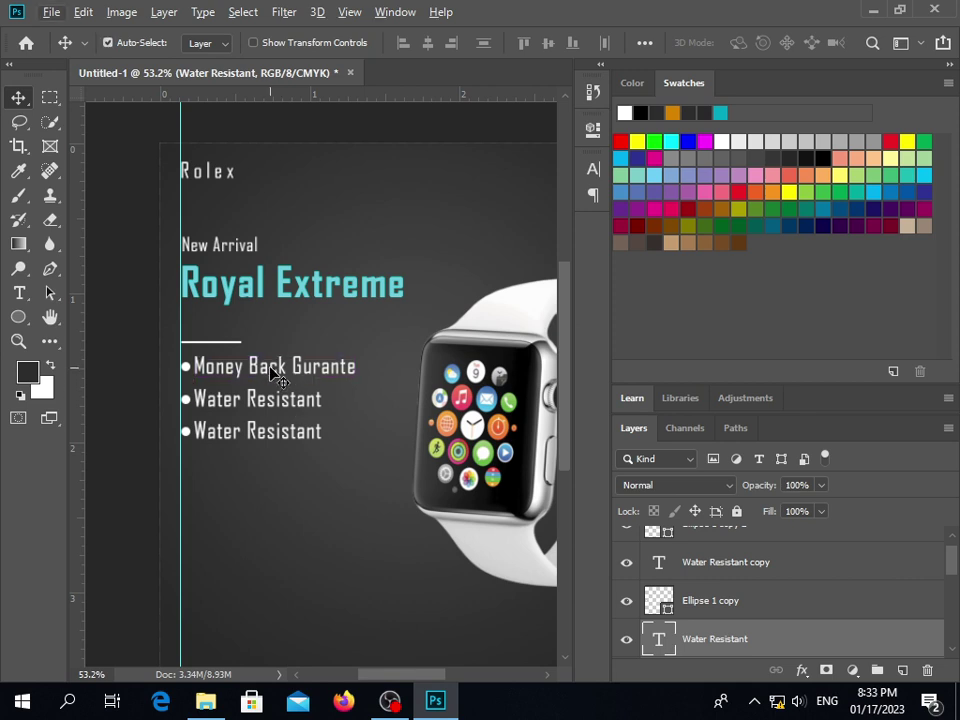
pyautogui.press('ctrl')
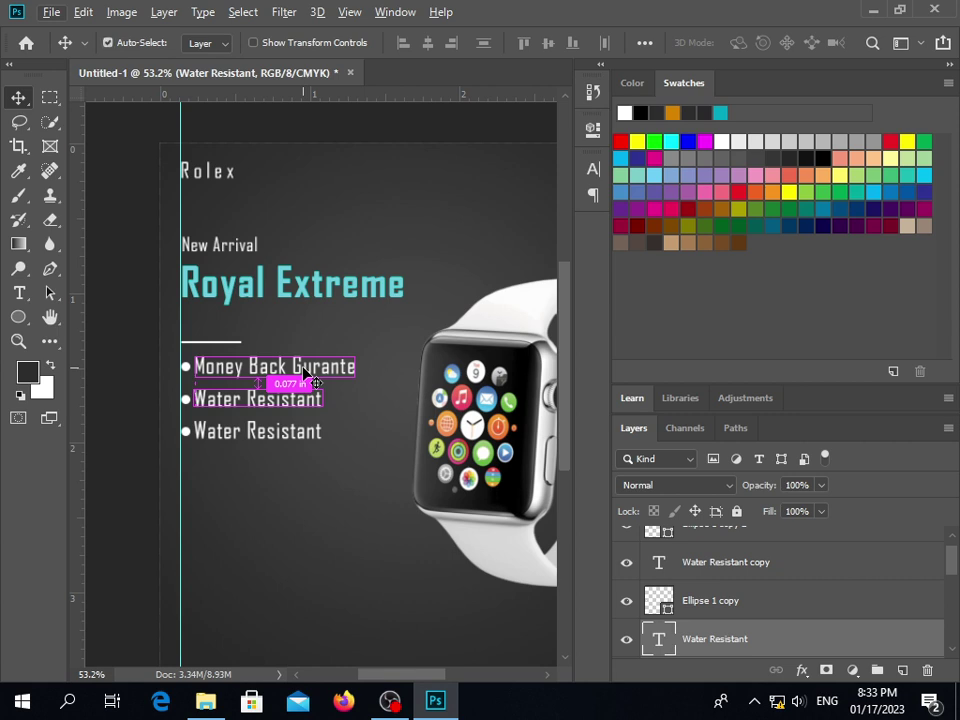
pyautogui.keyDown('ctrl'); pyautogui.click(330, 415); pyautogui.keyUp('ctrl')
pyautogui.click(312, 408)
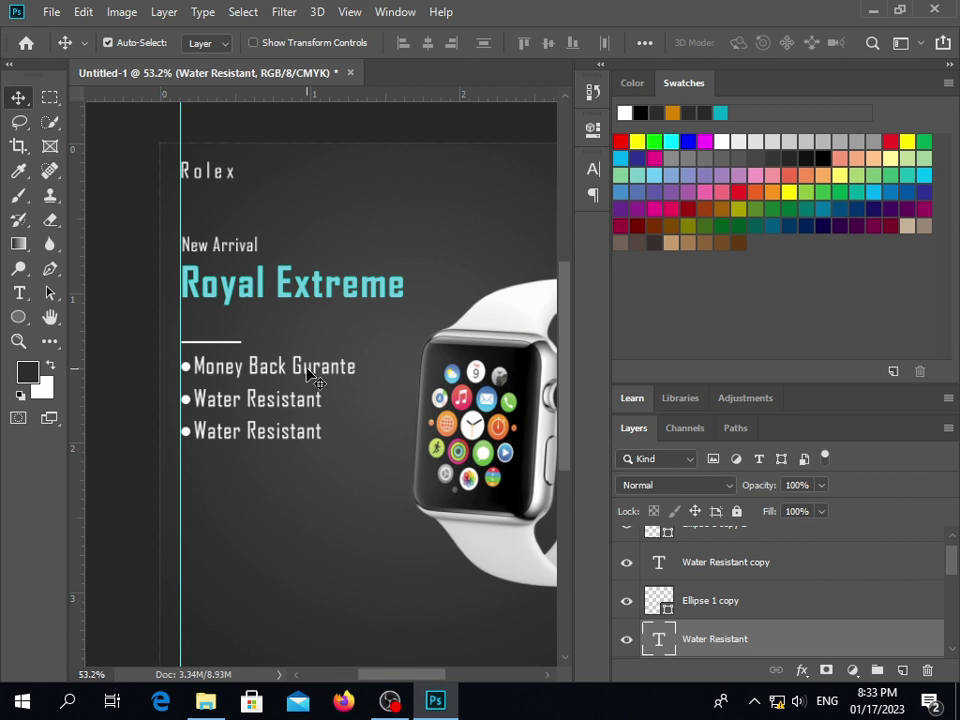
pyautogui.press('ctrl')
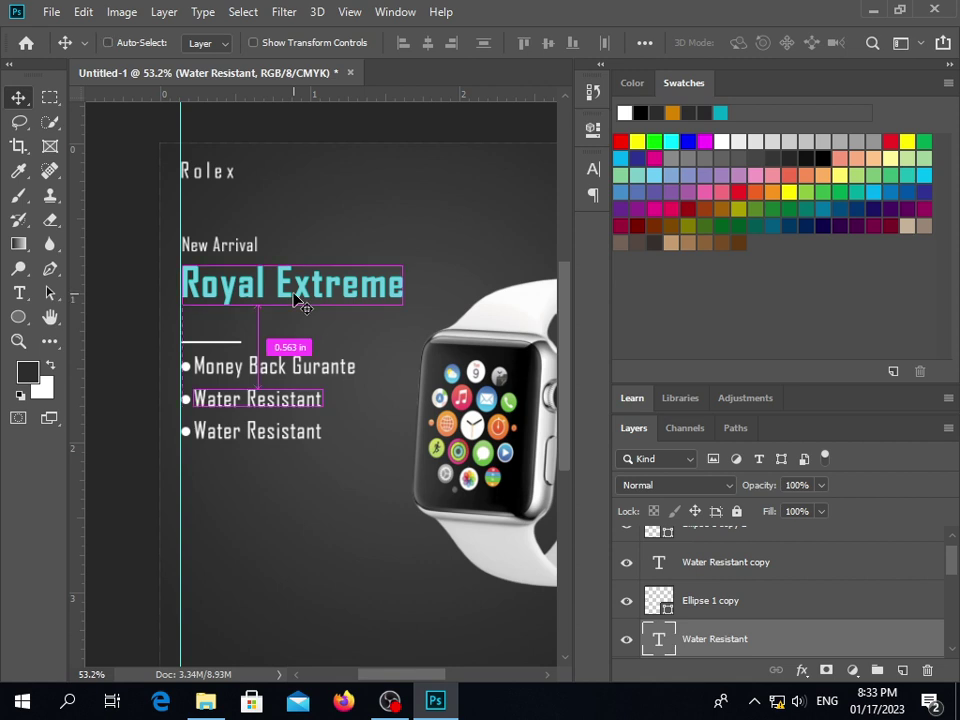
pyautogui.press('ctrl')
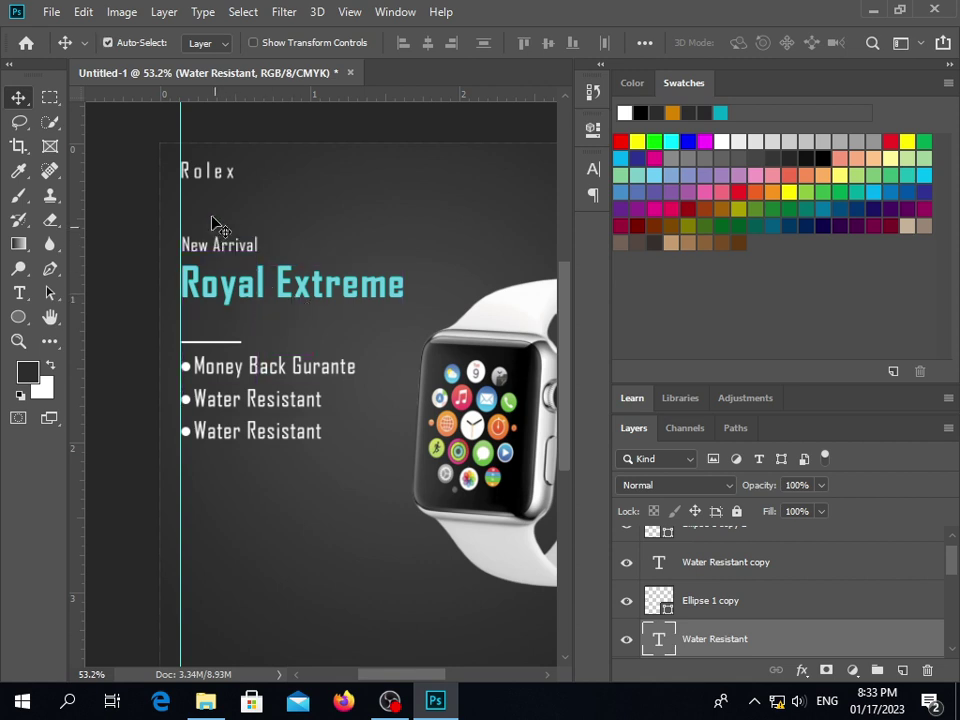
pyautogui.press('ctrl')
pyautogui.press('ctrl')
pyautogui.press('ctrl')
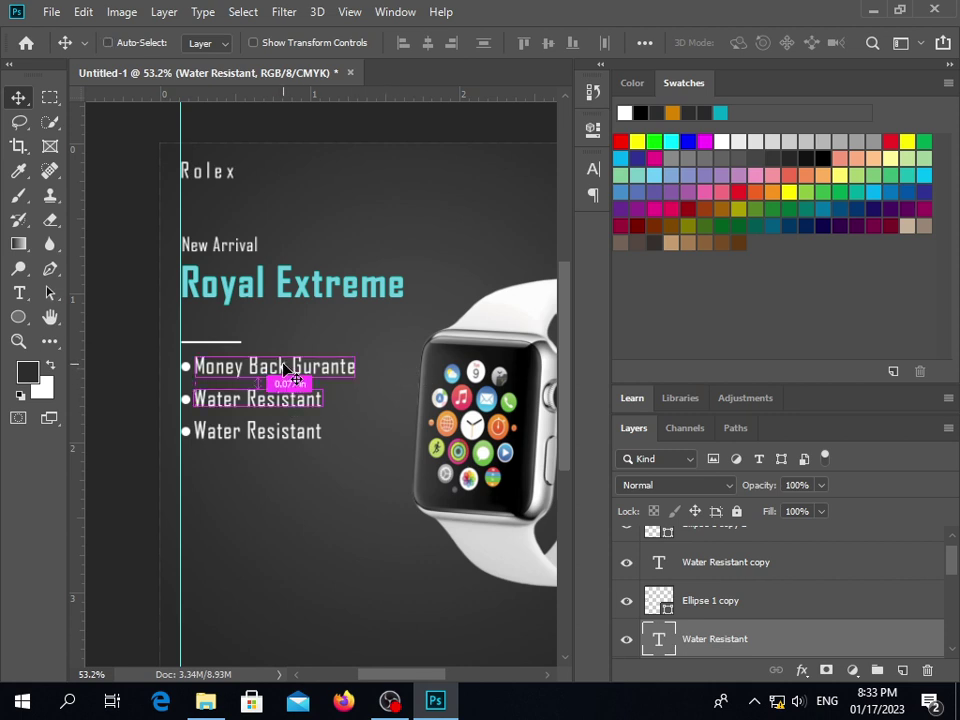
pyautogui.click(285, 408)
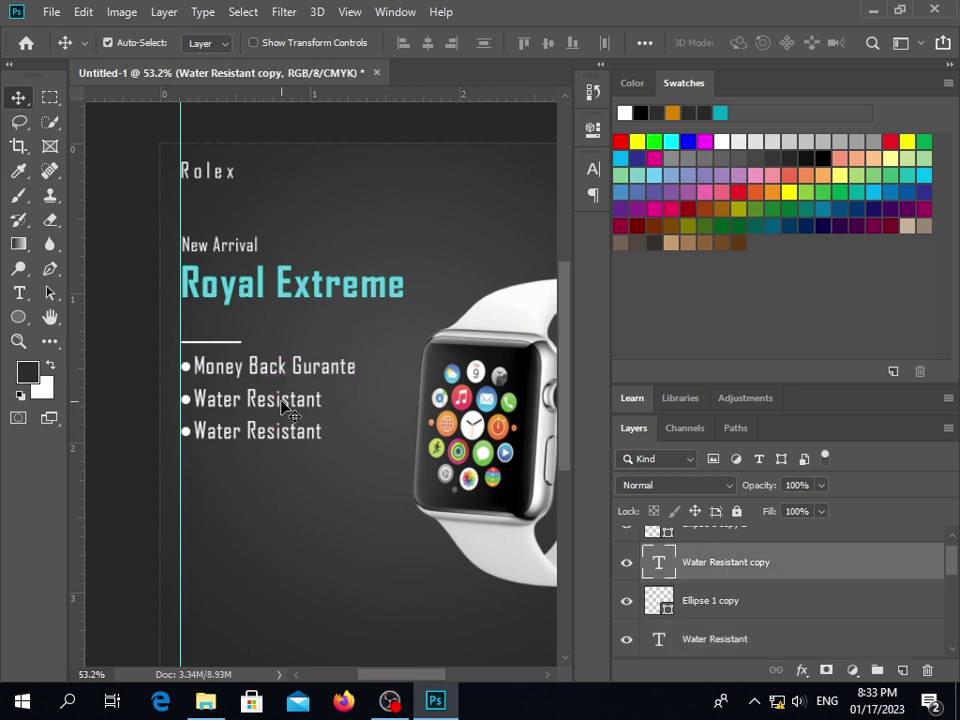
pyautogui.press('ctrl')
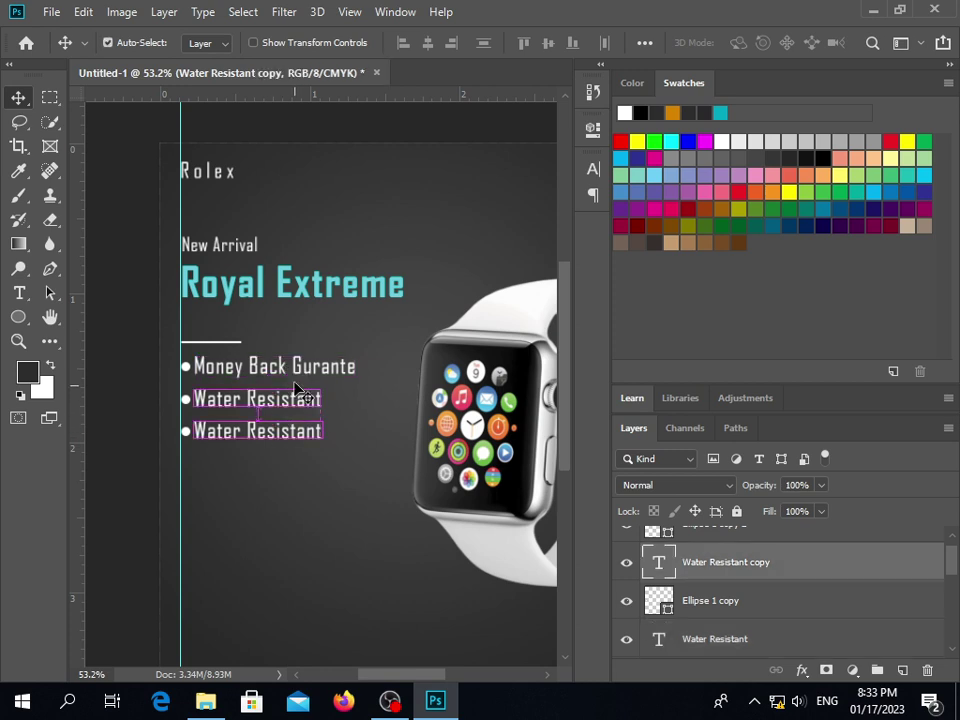
pyautogui.keyDown('ctrl'); pyautogui.click(312, 401); pyautogui.keyUp('ctrl')
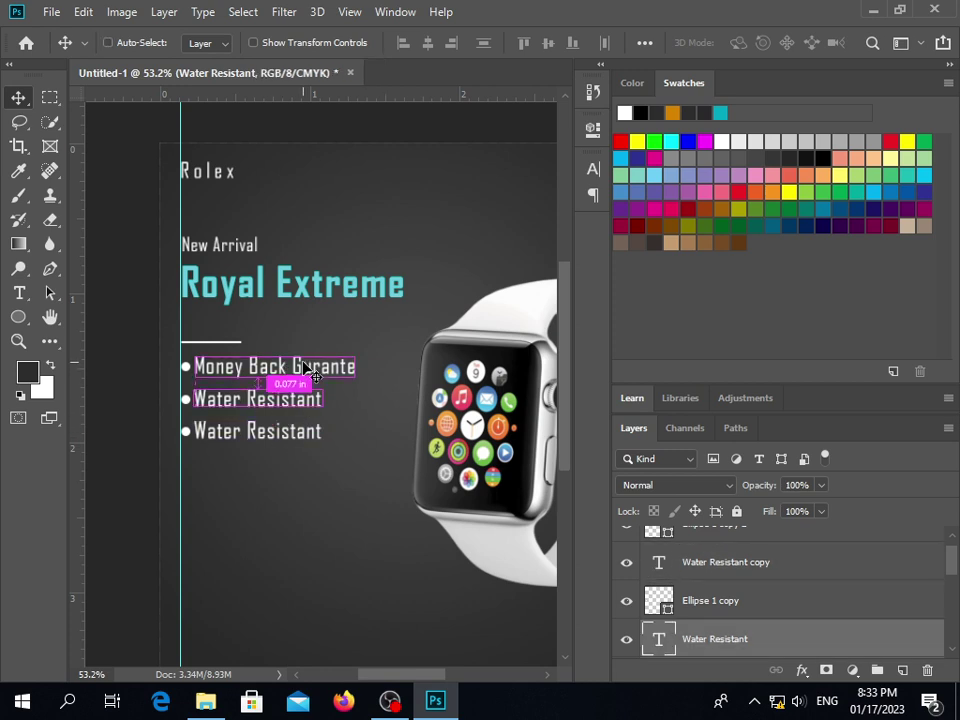
pyautogui.keyDown('ctrl'); pyautogui.click(302, 431); pyautogui.keyUp('ctrl')
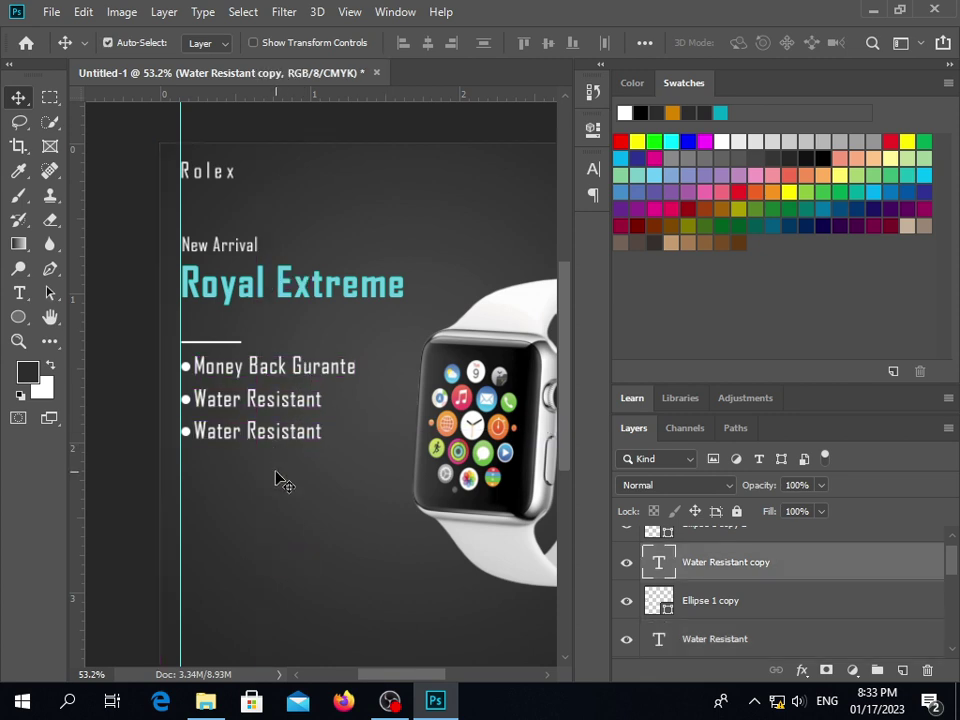
pyautogui.keyDown('ctrl'); pyautogui.click(290, 400); pyautogui.keyUp('ctrl')
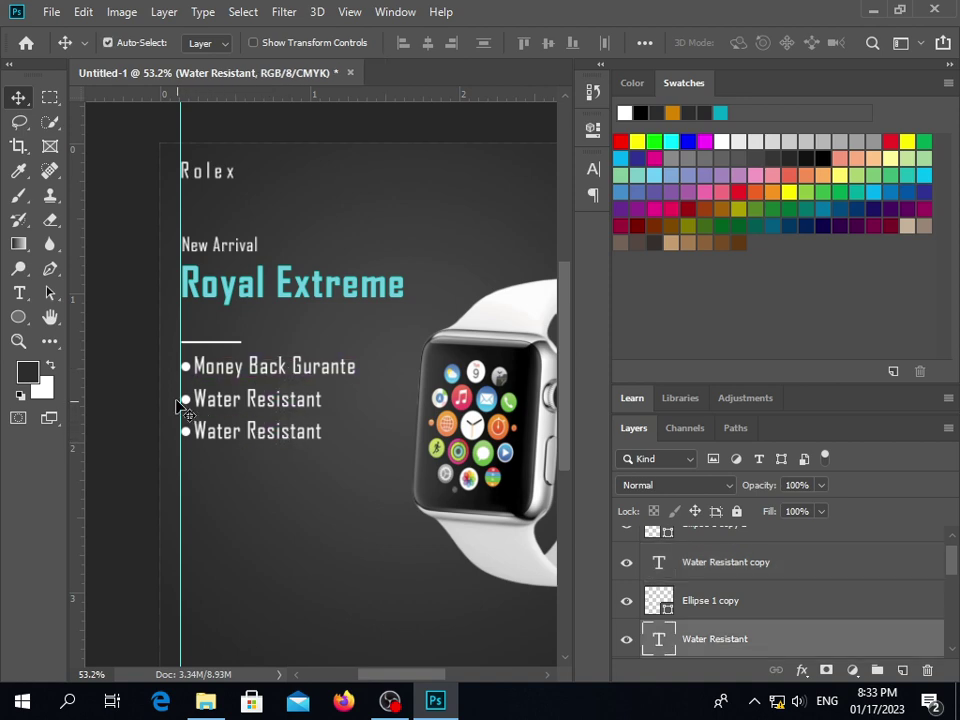
# Measure the spacing between the middle and bottom Water Resistant bullet lines
pyautogui.scroll(1, 167, 404)
pyautogui.scroll(3, 168, 402)
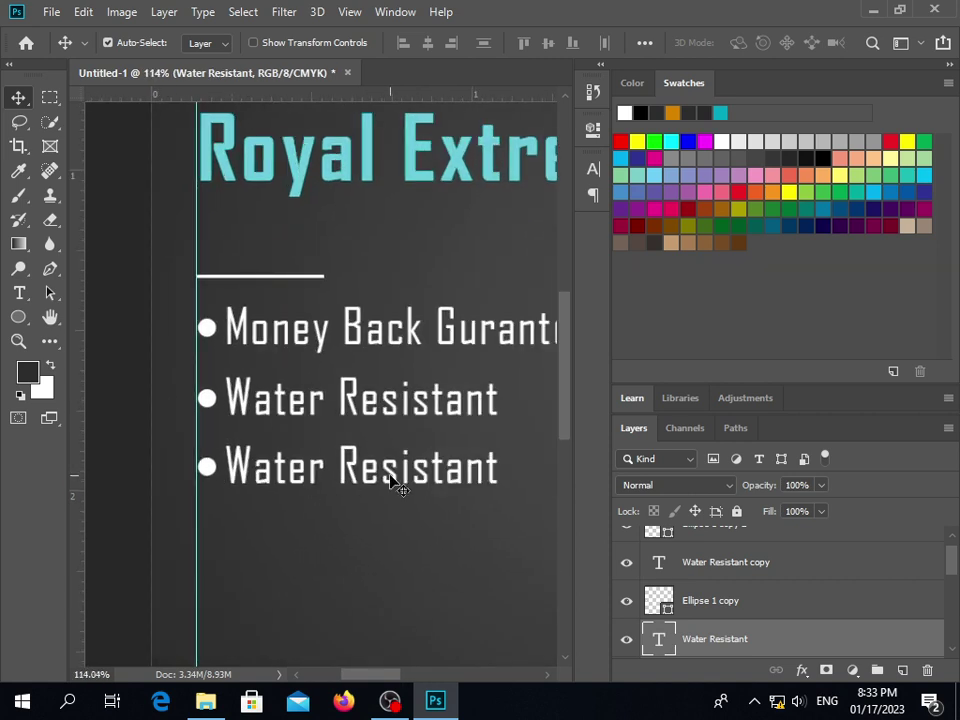
pyautogui.click(338, 477)
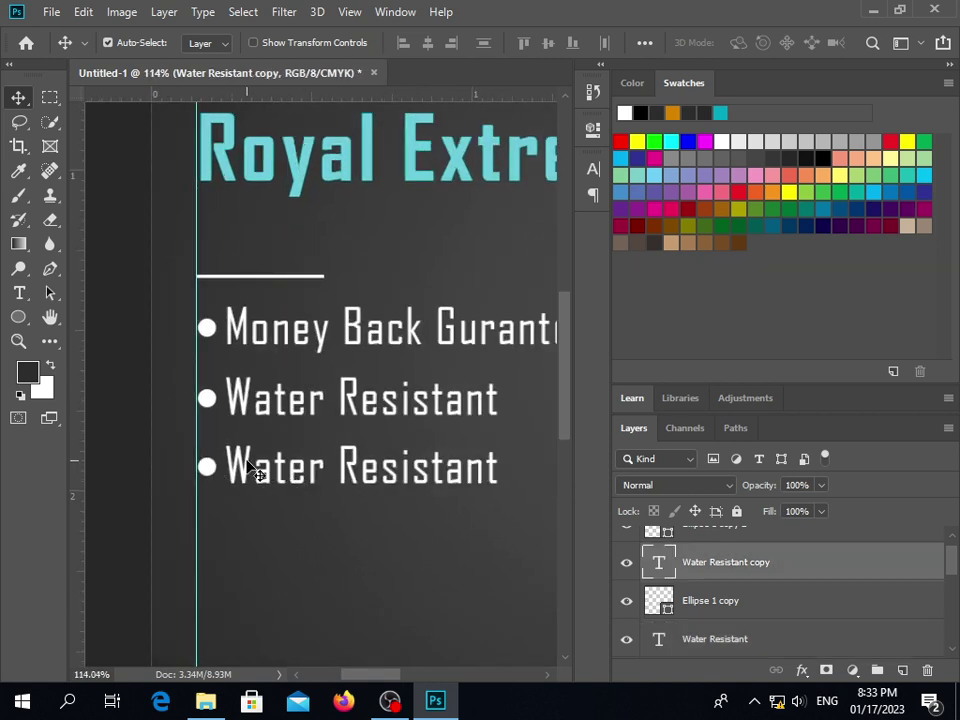
pyautogui.press('ctrl')
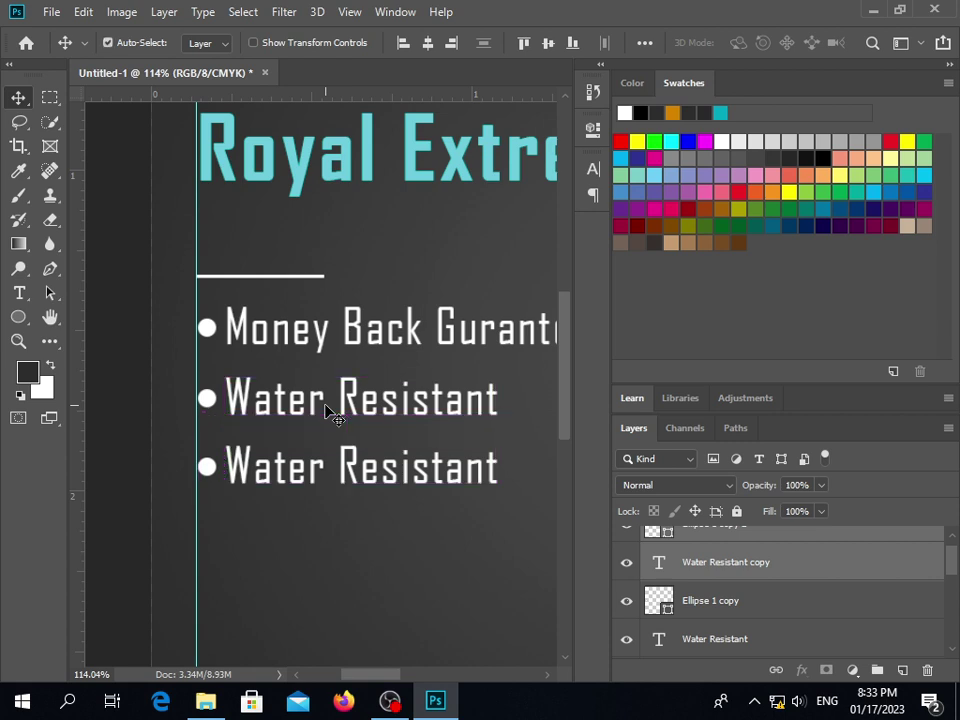
pyautogui.press('ctrl')
pyautogui.click(310, 405)
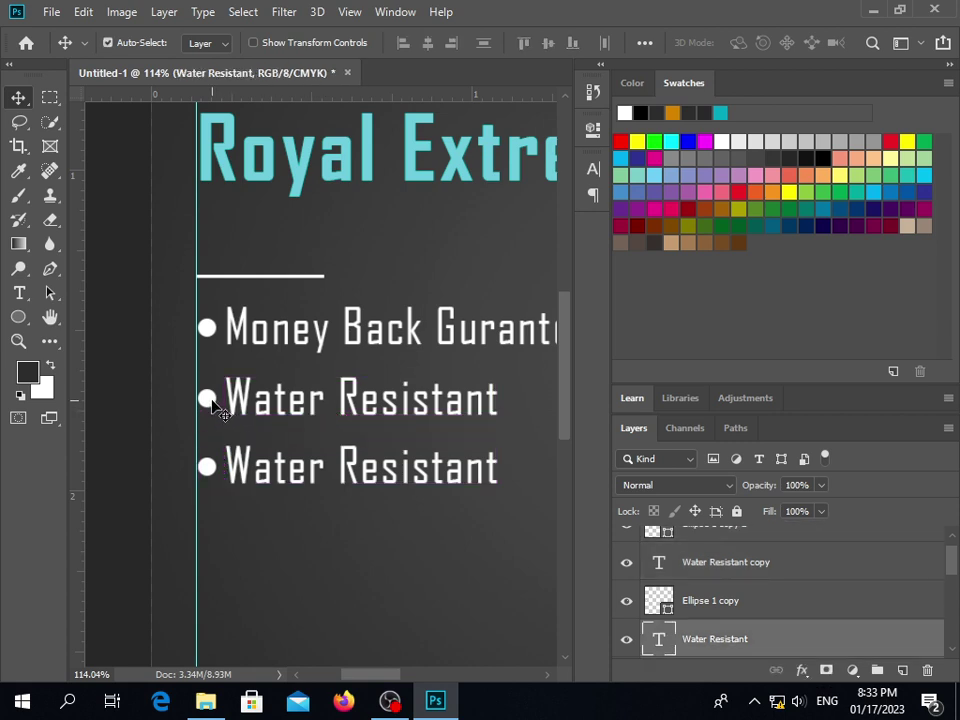
pyautogui.keyDown('shift'); pyautogui.click(207, 399); pyautogui.keyUp('shift')
pyautogui.press('ctrl')
pyautogui.click(279, 470)
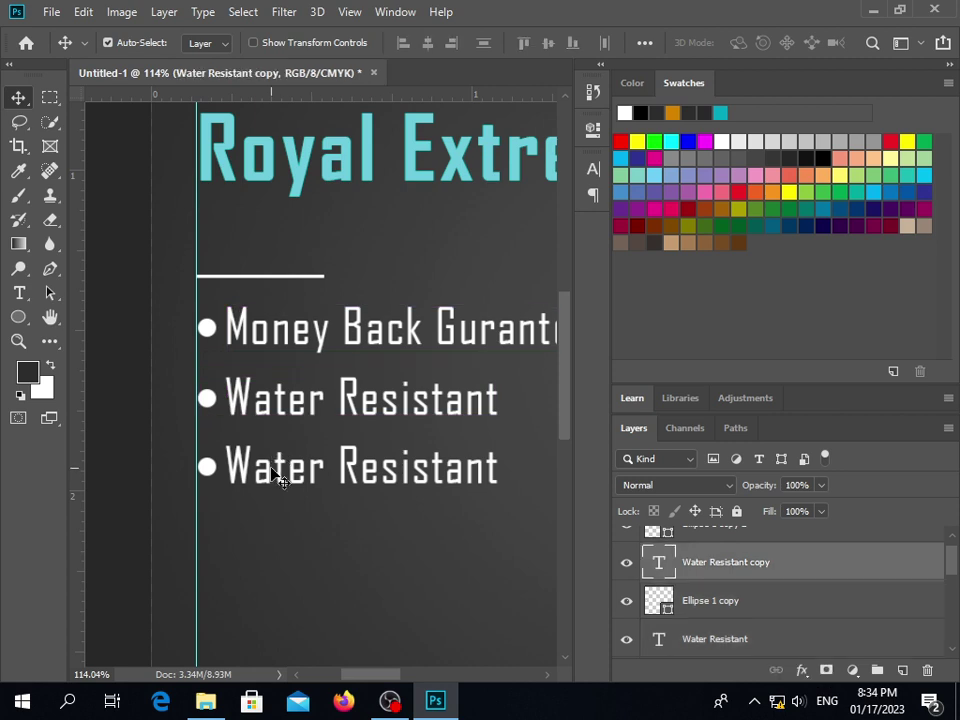
pyautogui.click(251, 538)
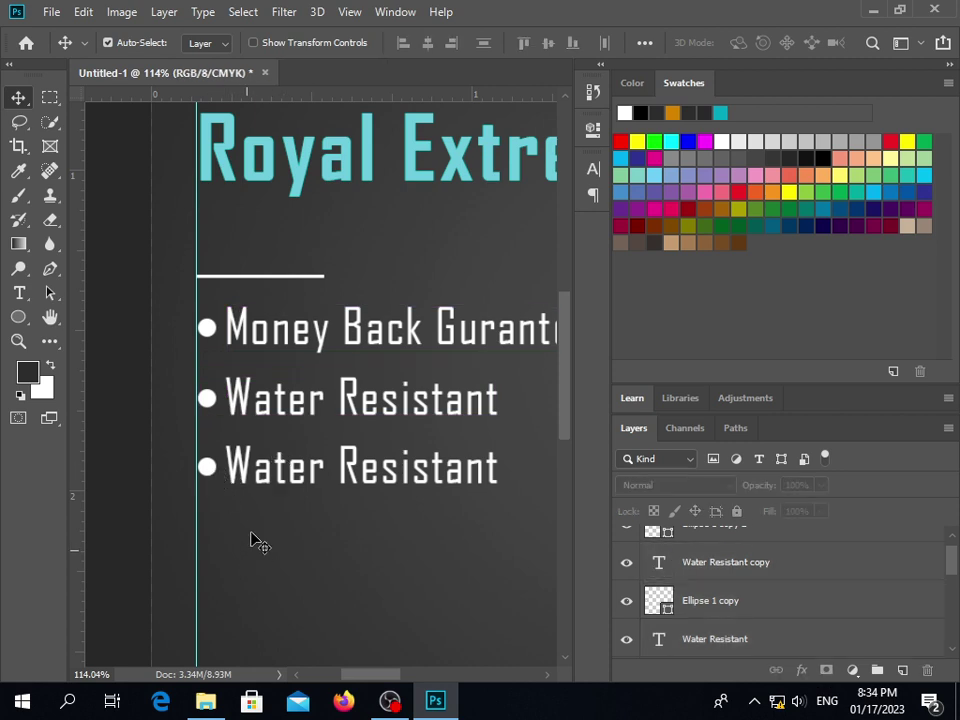
pyautogui.click(268, 493)
pyautogui.click(240, 505)
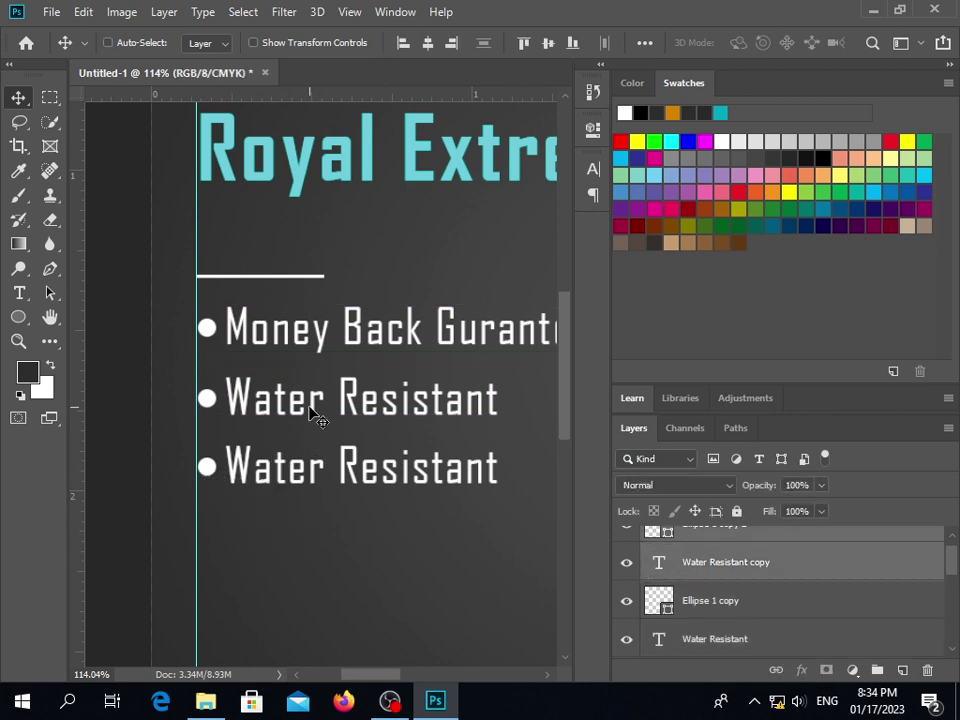
pyautogui.press('ctrl')
# Nudge the bottom bullet line and its dot up to even the spacing, then recheck the gaps
pyautogui.hotkey('alt', 'shift', ']')
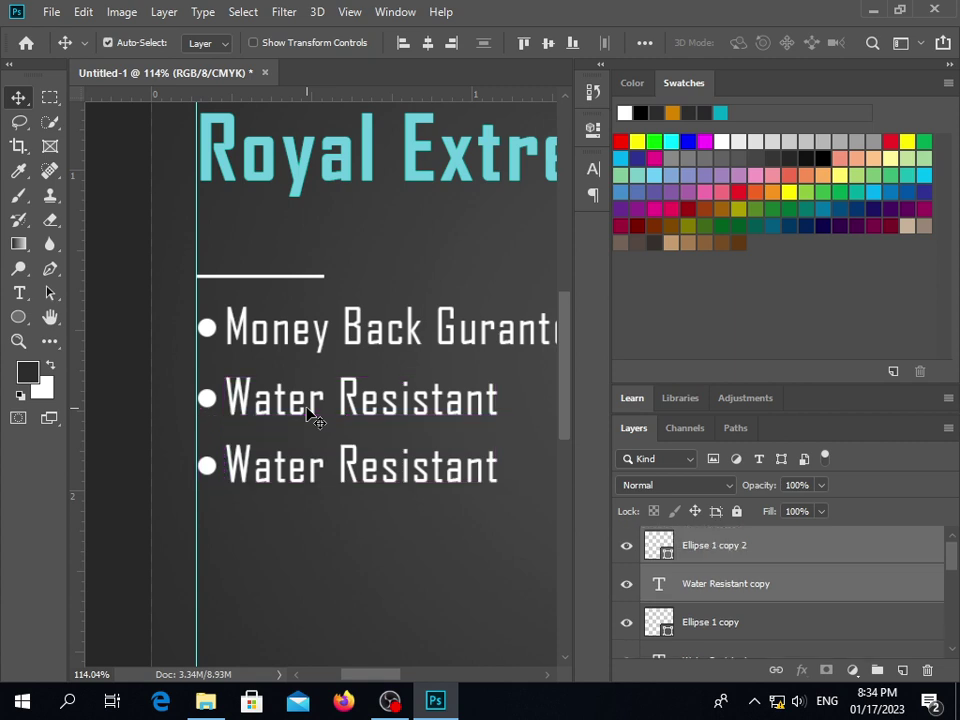
pyautogui.press('ctrl')
pyautogui.press('ctrl')
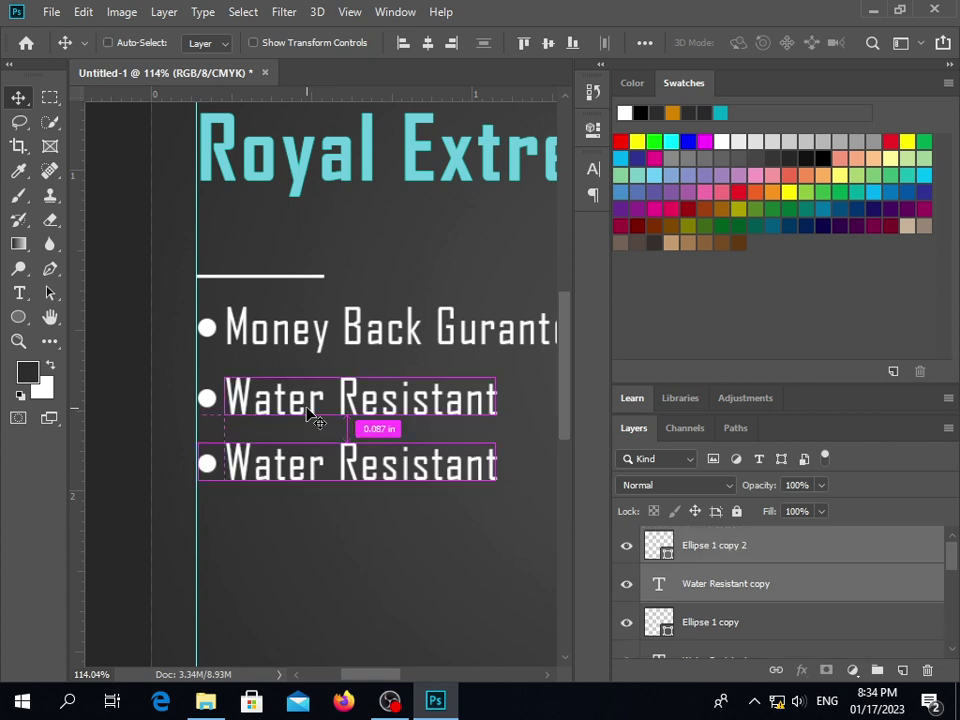
pyautogui.press('Up')
pyautogui.press('Up')
pyautogui.press('Up')
pyautogui.press('Up')
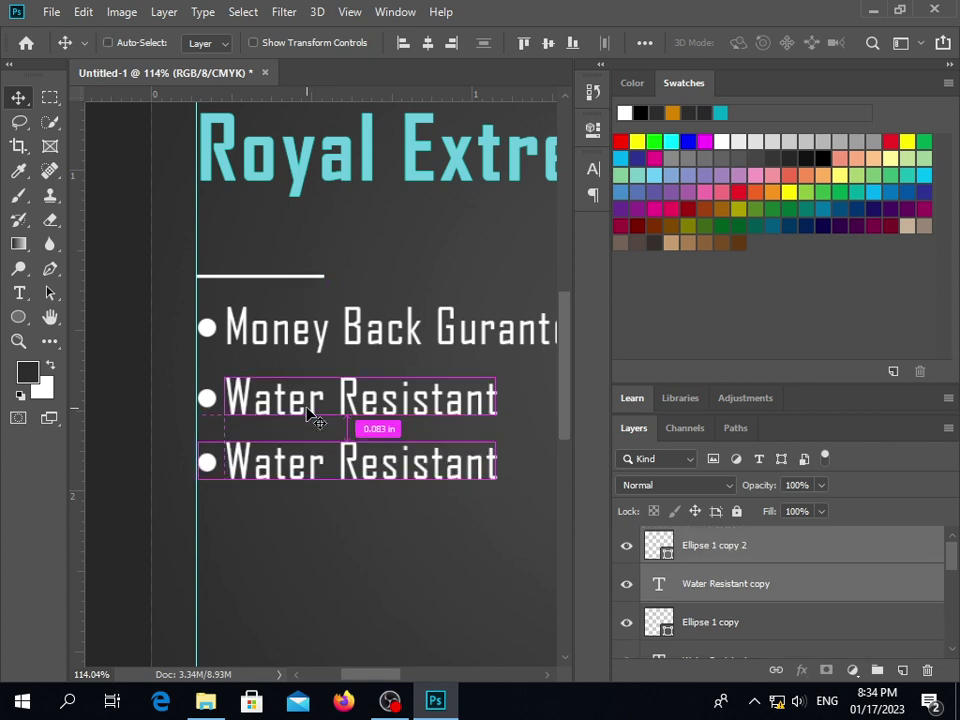
pyautogui.press('ctrl')
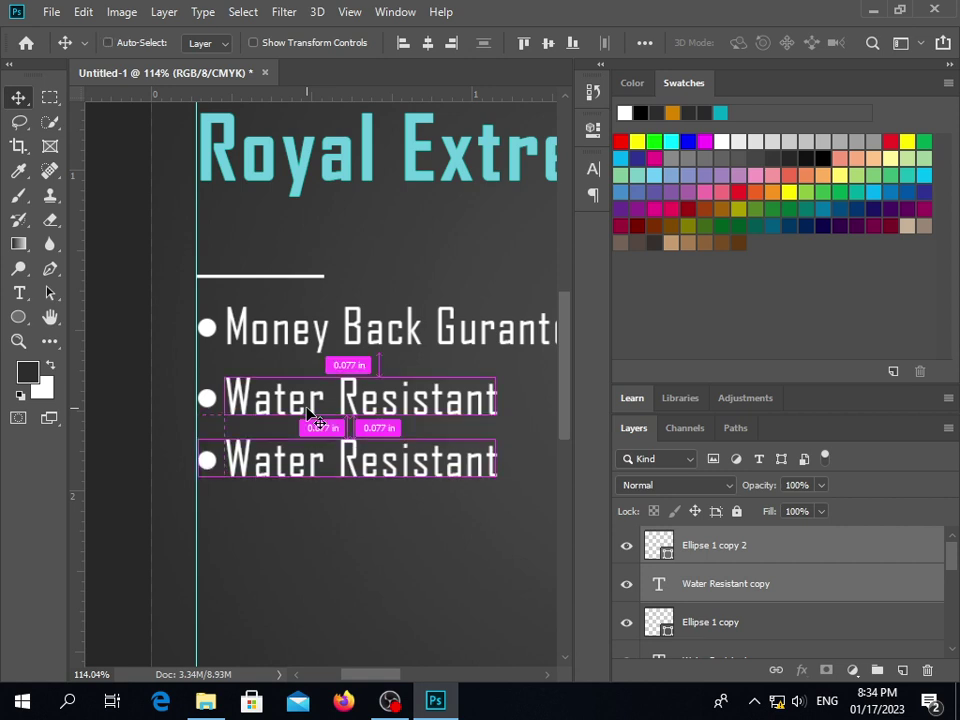
pyautogui.click(313, 516)
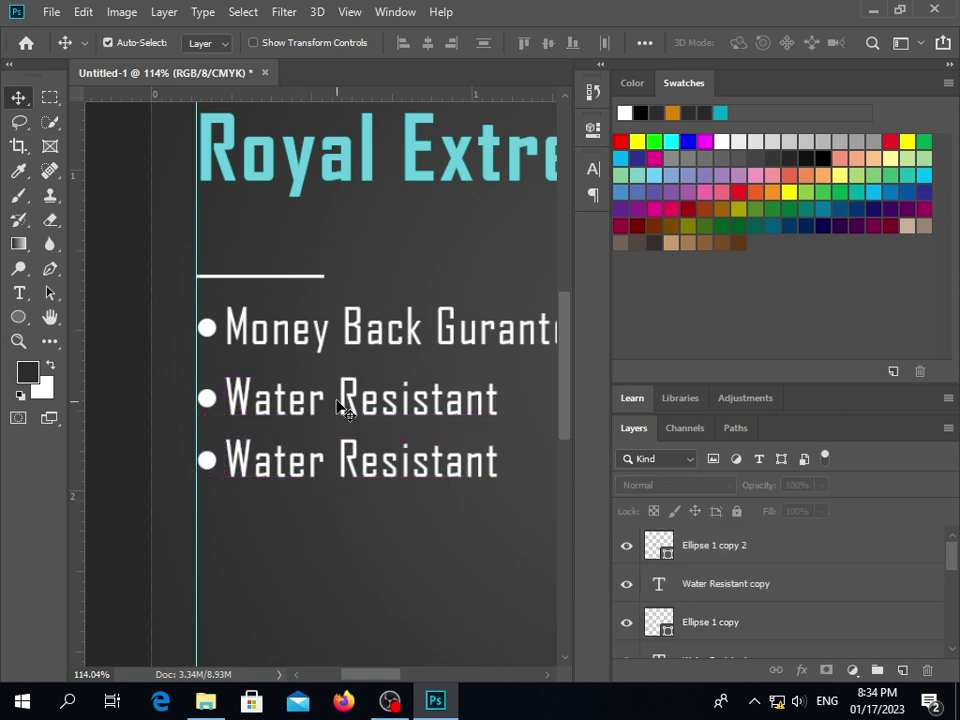
pyautogui.click(212, 418)
pyautogui.keyDown('shift'); pyautogui.click(208, 400); pyautogui.keyUp('shift')
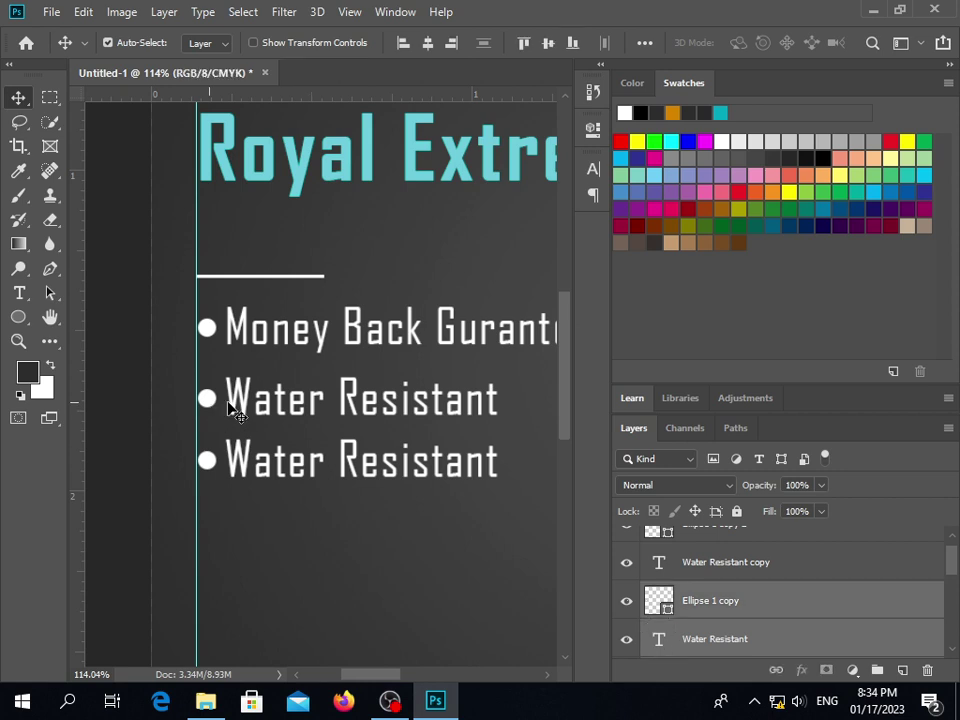
pyautogui.press('ctrl')
pyautogui.click(316, 456)
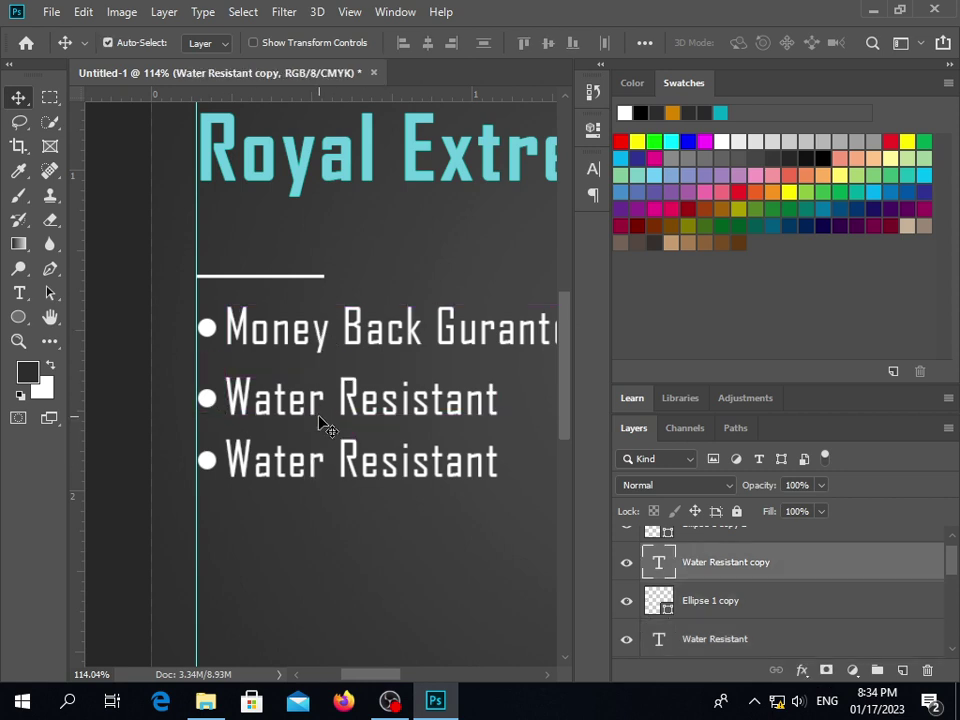
pyautogui.click(330, 536)
pyautogui.scroll(-3, 330, 535)
# Select all three bullet lines with their dots and nudge them down one step
pyautogui.scroll(-1, 340, 545)
pyautogui.scroll(-2, 364, 555)
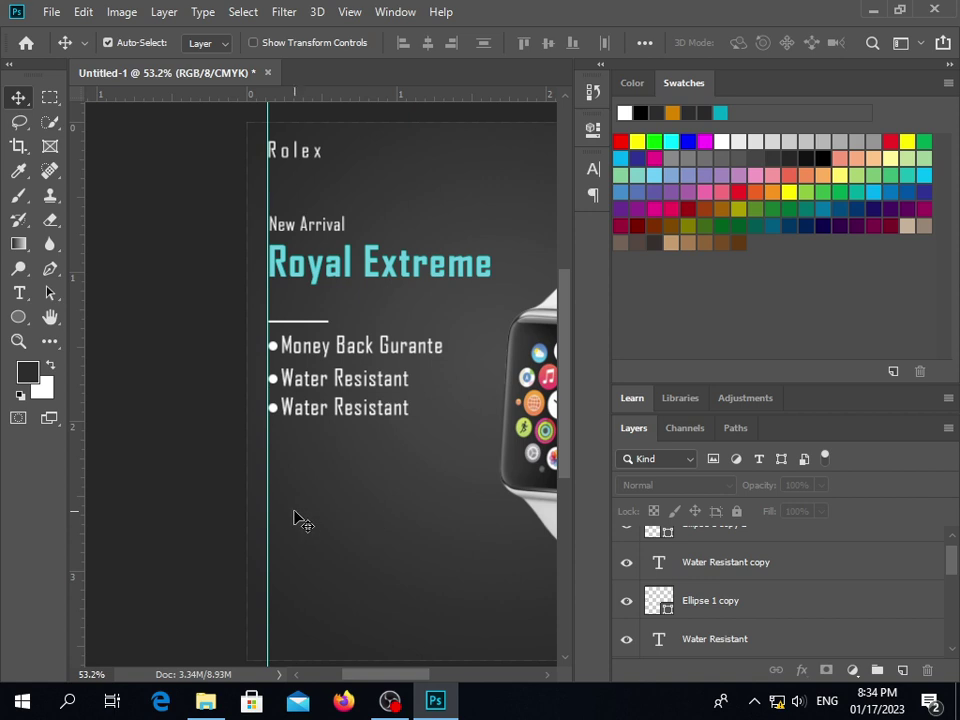
pyautogui.moveTo(262, 338); pyautogui.dragTo(327, 416)
pyautogui.press('Down')
pyautogui.press('Down')
pyautogui.press('Down')
pyautogui.press('Down')
pyautogui.press('Down')
pyautogui.press('Down')
pyautogui.press('Down')
pyautogui.press('Down')
pyautogui.press('Down')
pyautogui.press('Down')
pyautogui.press('Down')
pyautogui.press('Down')
pyautogui.press('Down')
pyautogui.press('Down')
pyautogui.press('Down')
pyautogui.press('Down')
pyautogui.press('Down')
pyautogui.press('Down')
pyautogui.press('Down')
pyautogui.press('Down')
pyautogui.press('Down')
pyautogui.press('Down')
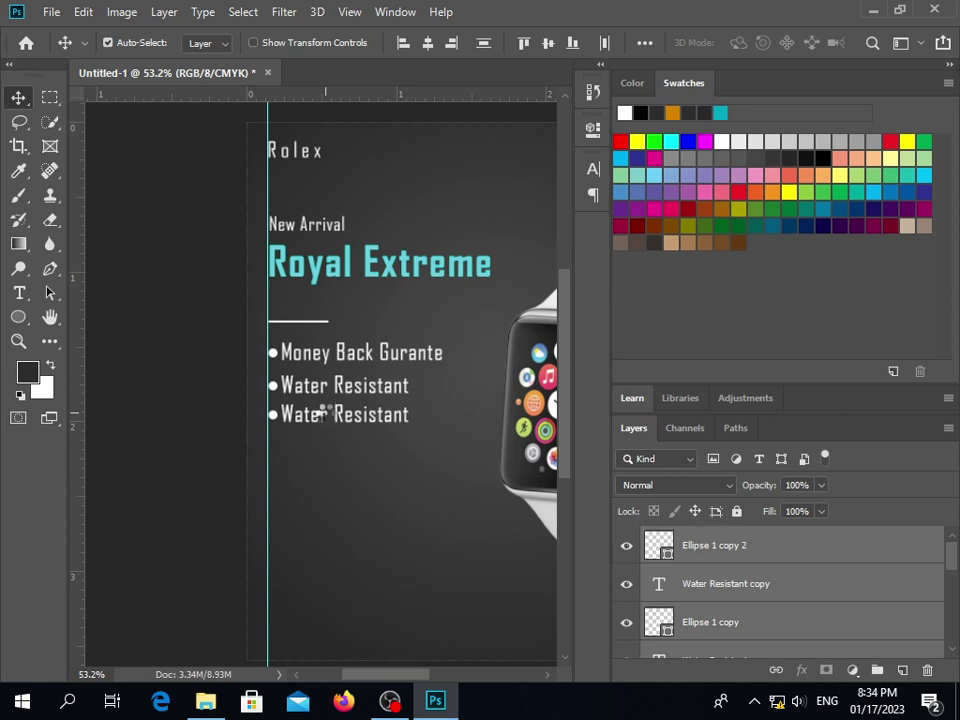
pyautogui.click(321, 491)
pyautogui.scroll(-3, 321, 491)
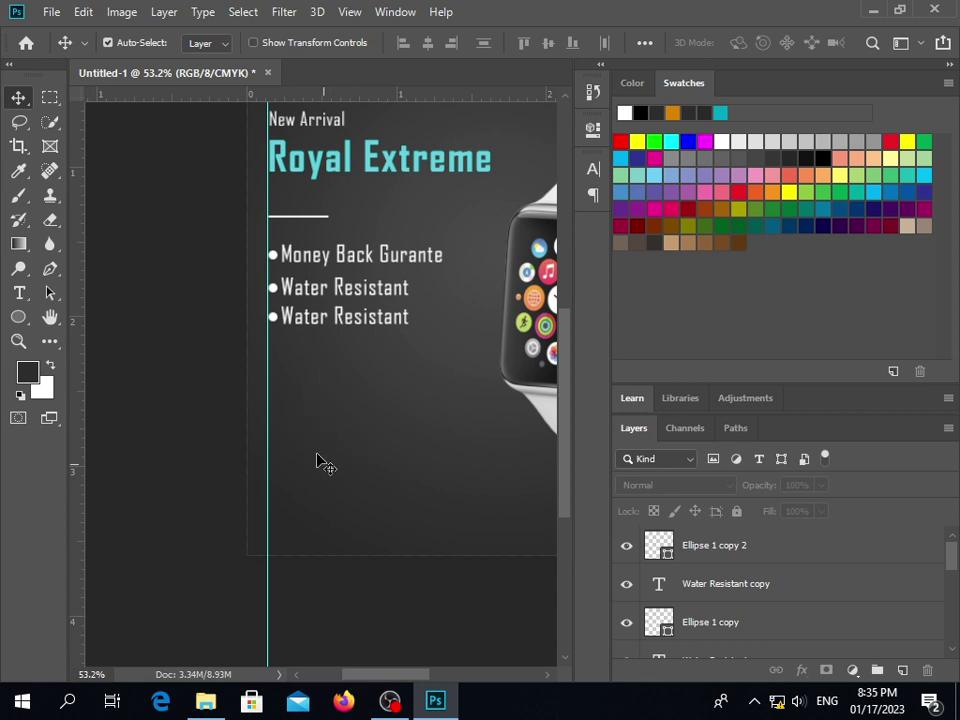
pyautogui.hscroll(5, 352, 470)
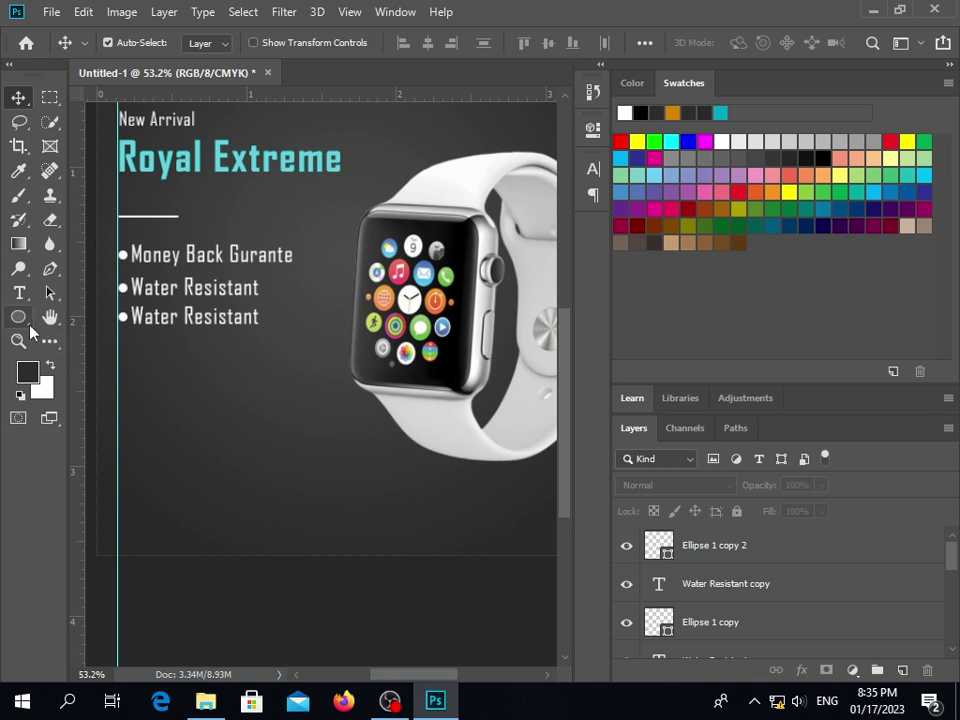
# Draw a rectangle below the bullet list and move it left toward the guide
pyautogui.click(18, 317)
pyautogui.click(67, 321)
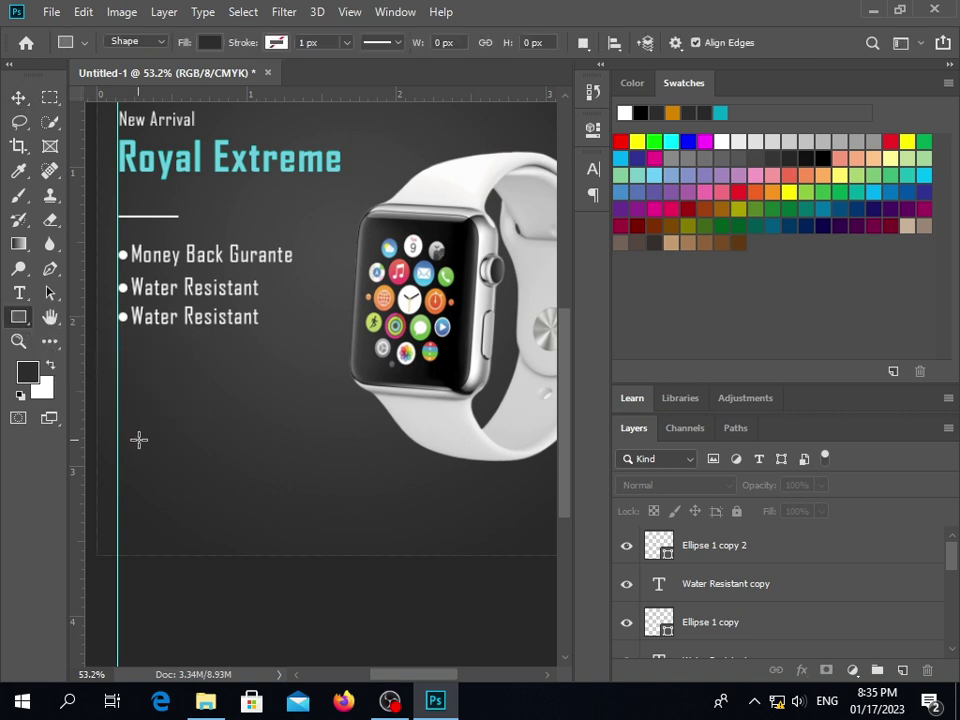
pyautogui.moveTo(141, 433); pyautogui.dragTo(300, 474)
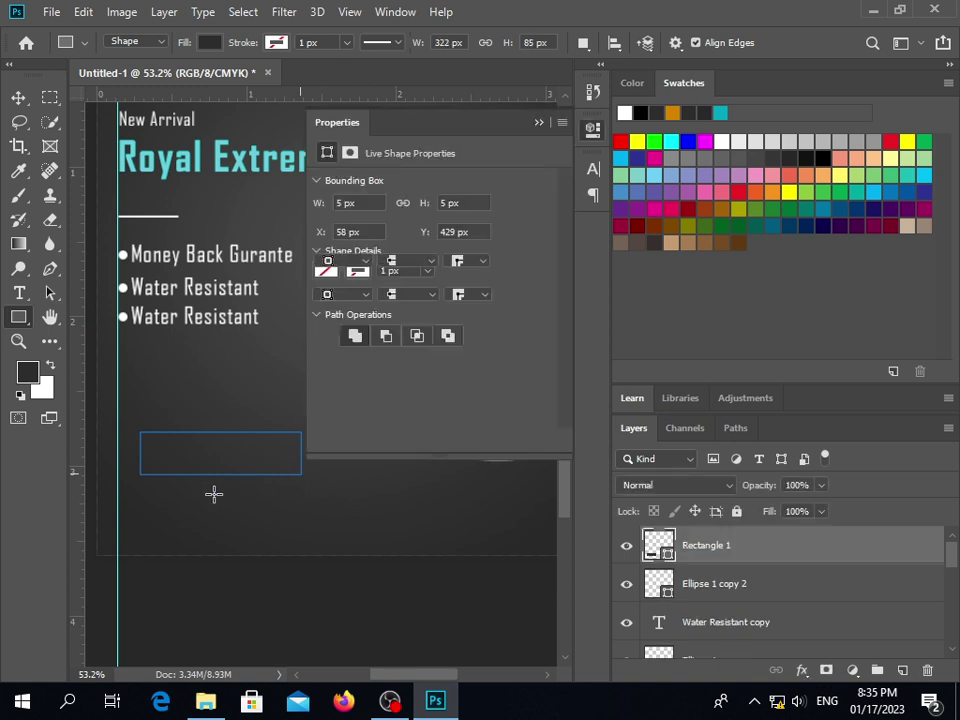
pyautogui.press('v')
pyautogui.moveTo(204, 467); pyautogui.dragTo(181, 462)
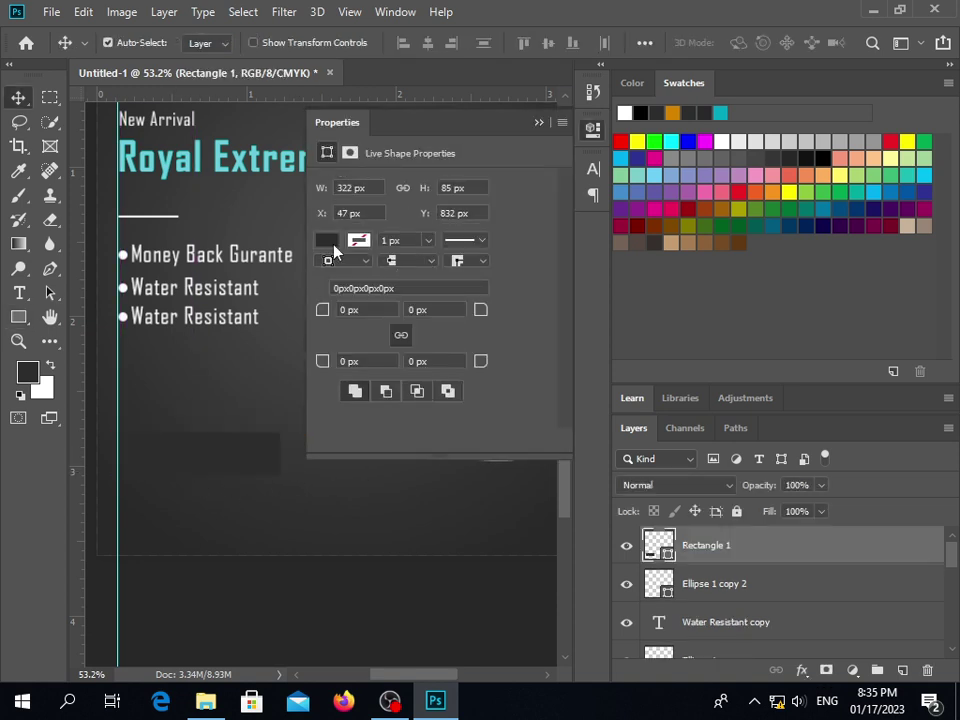
# Fill the rectangle with cyan sampled from Royal Extreme and align it to the left guide
pyautogui.click(327, 241)
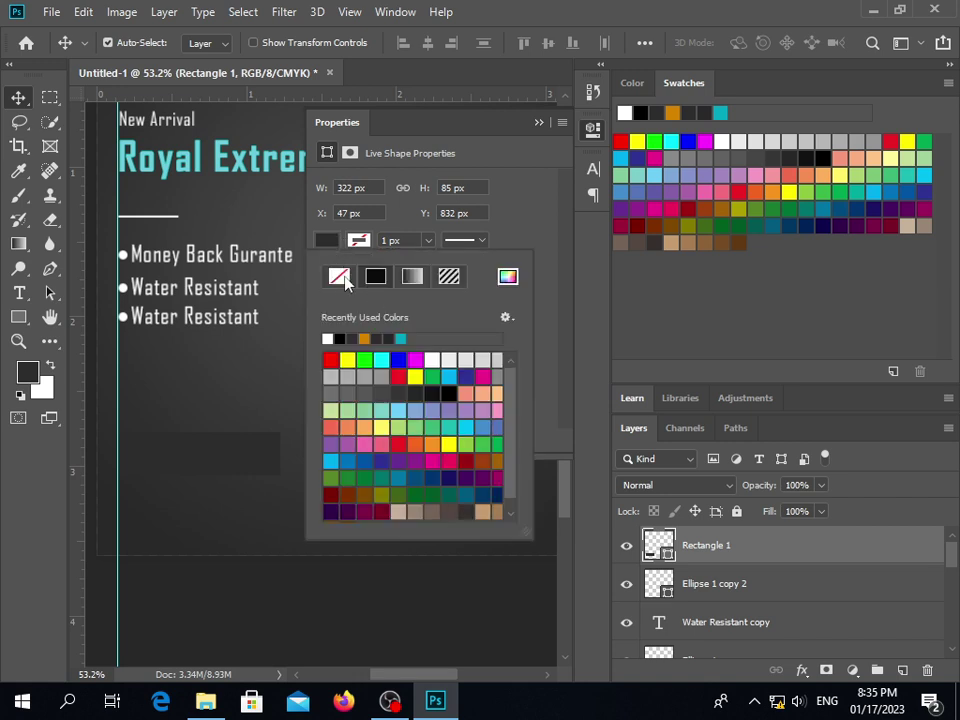
pyautogui.click(343, 278)
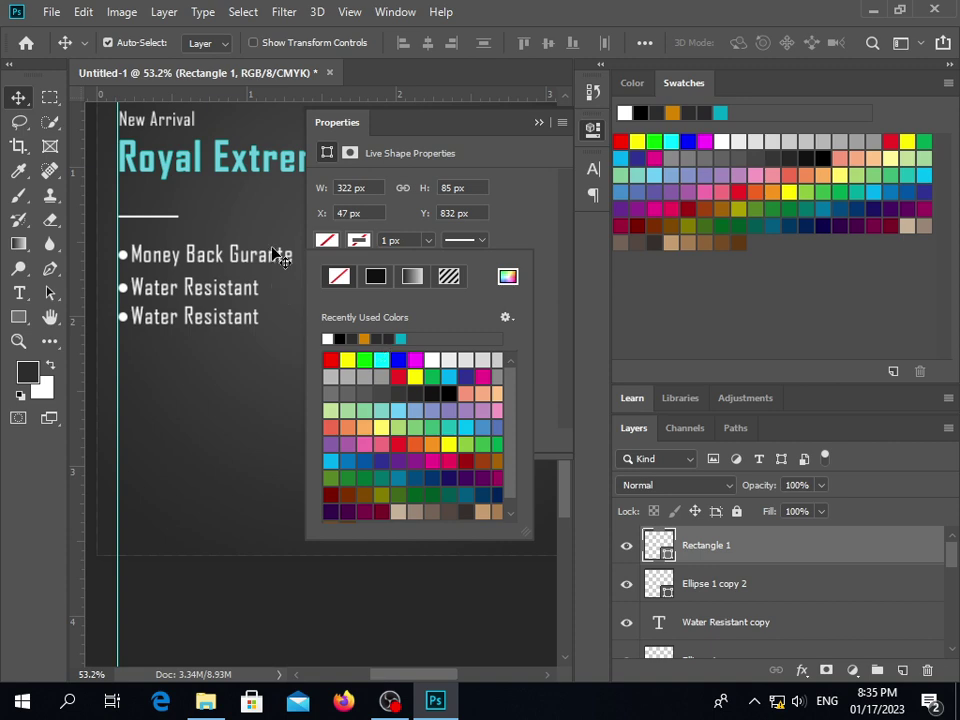
pyautogui.click(508, 276)
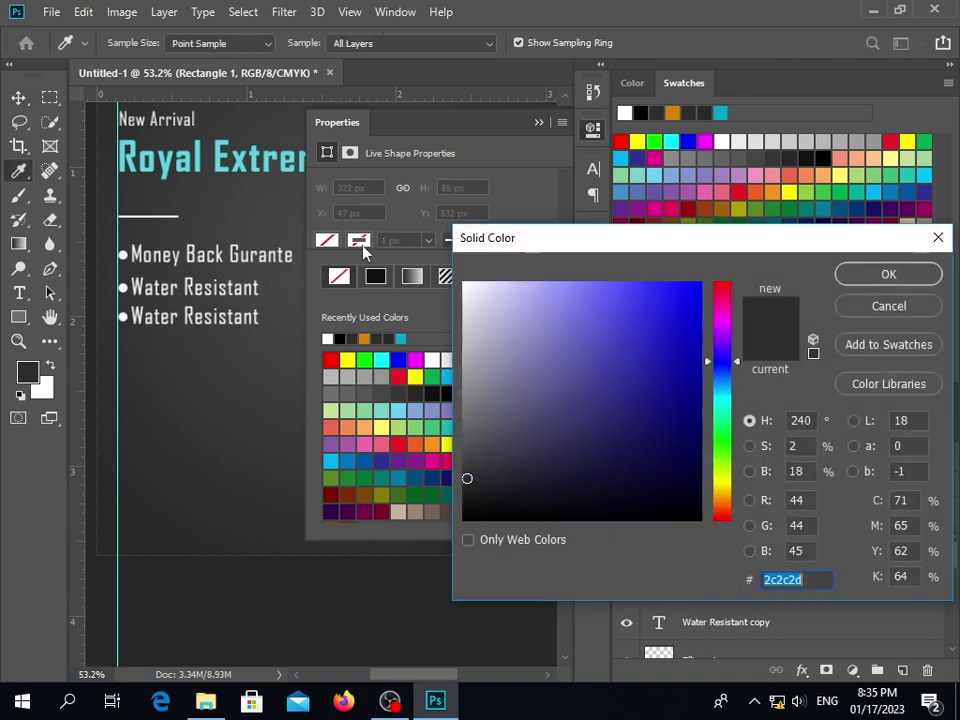
pyautogui.click(263, 161)
pyautogui.click(888, 273)
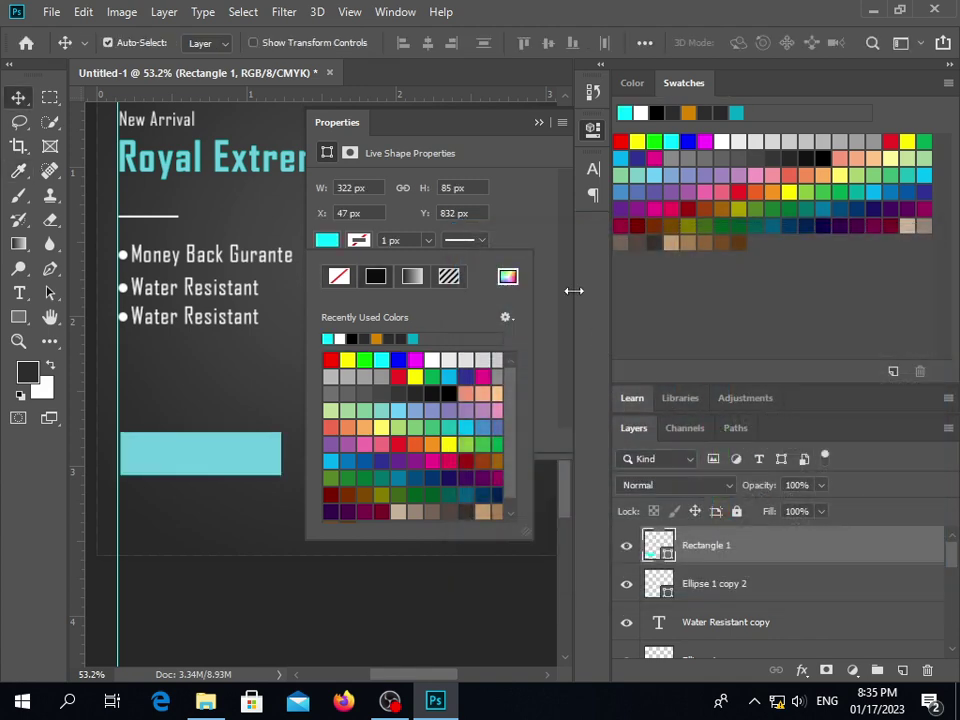
pyautogui.click(538, 122)
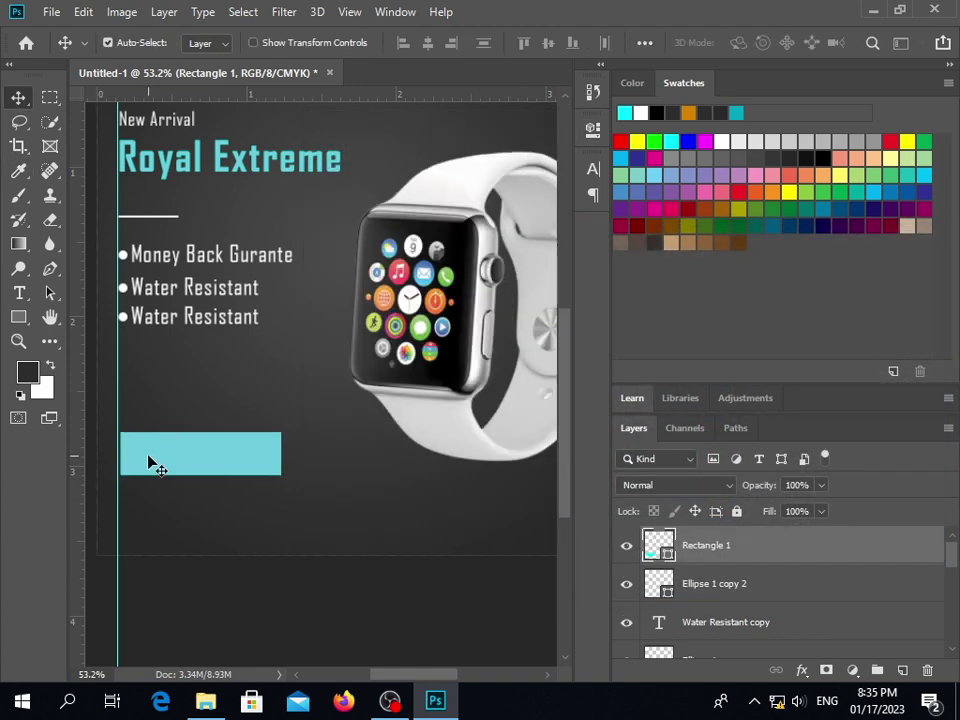
pyautogui.moveTo(150, 461); pyautogui.dragTo(171, 461)
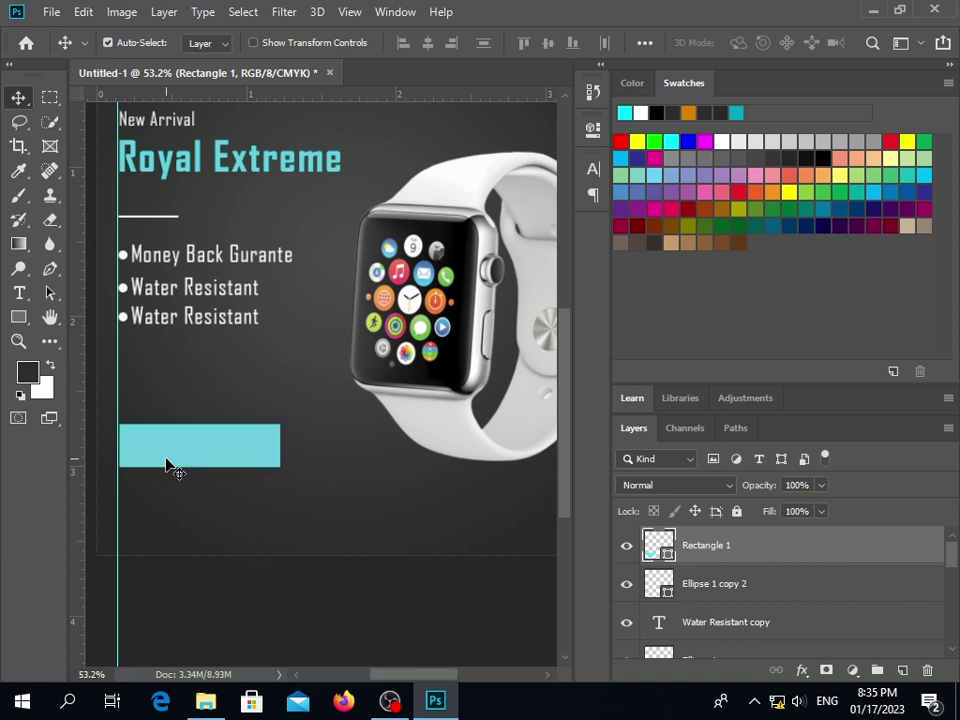
pyautogui.click(180, 499)
# Duplicate the Royal Extreme heading to a spot just below the bullet list
pyautogui.click(186, 461)
pyautogui.press('t')
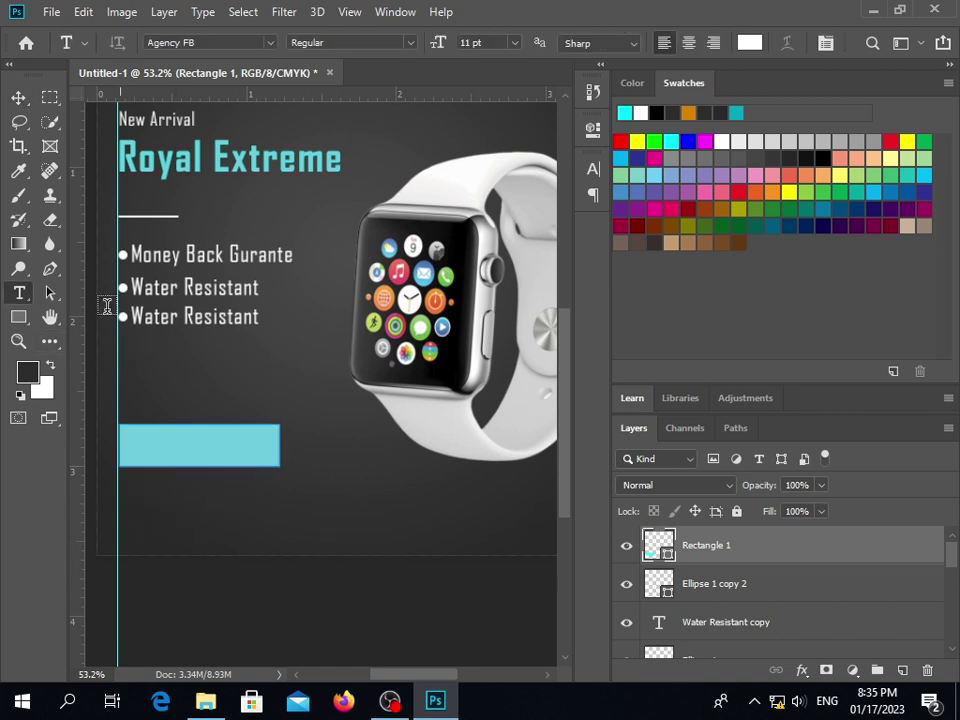
pyautogui.press('v')
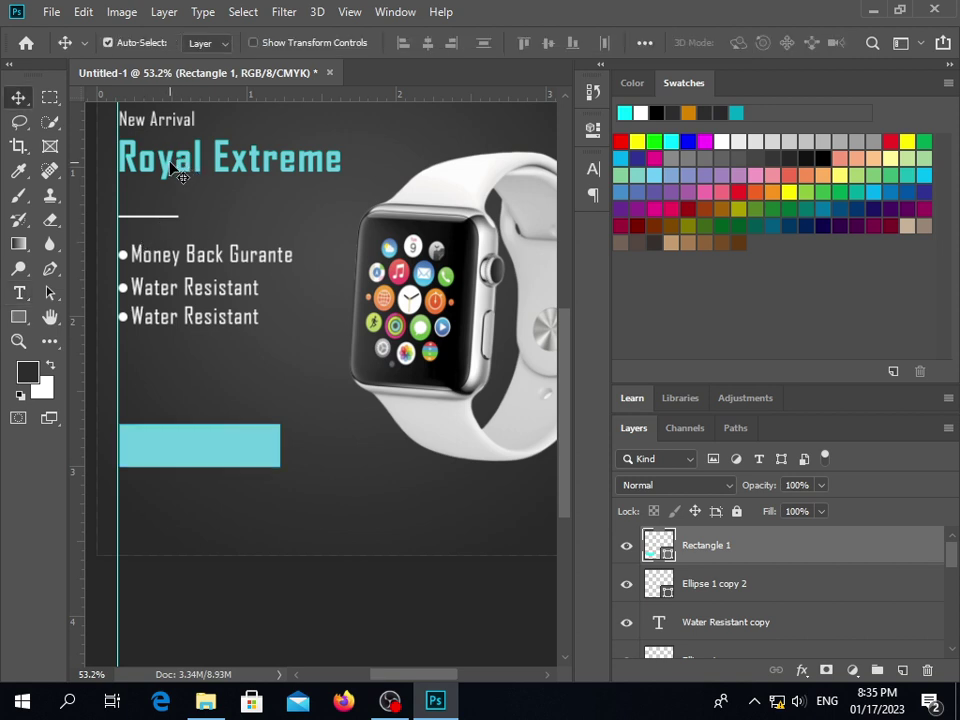
pyautogui.keyDown('ctrl'); pyautogui.click(176, 173); pyautogui.keyUp('ctrl')
pyautogui.moveTo(176, 176); pyautogui.dragTo(176, 398)
# Retype the duplicated heading so it reads 'Order Now'
pyautogui.doubleClick(173, 380)
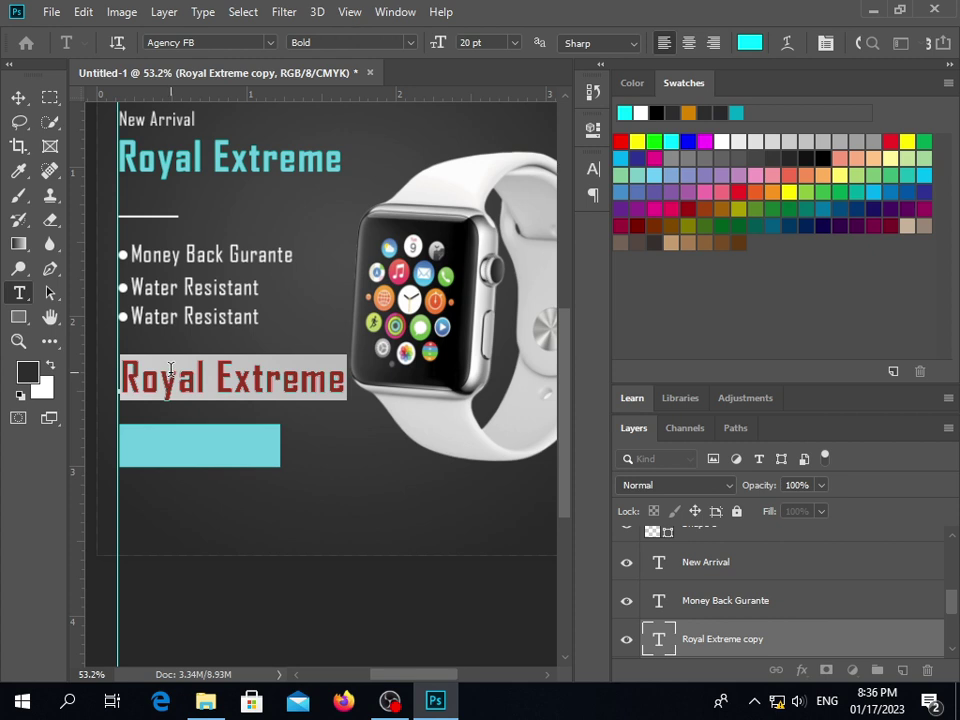
pyautogui.write('B')
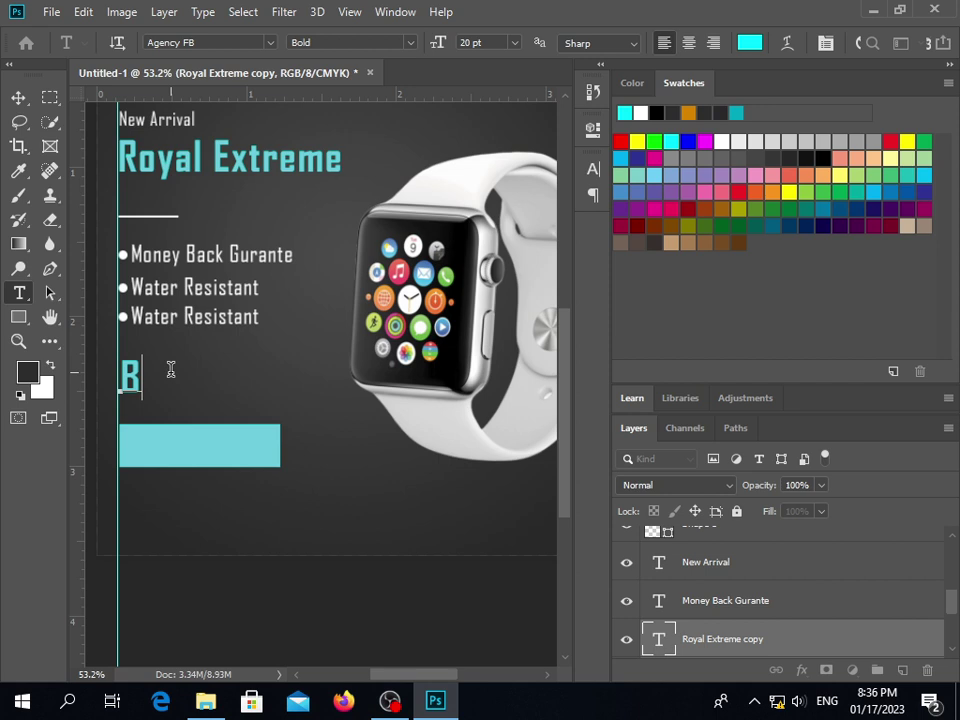
pyautogui.press('BackSpace')
pyautogui.write('n')
pyautogui.press('BackSpace')
pyautogui.write('Ot')
pyautogui.press('BackSpace')
pyautogui.write('rder Now')
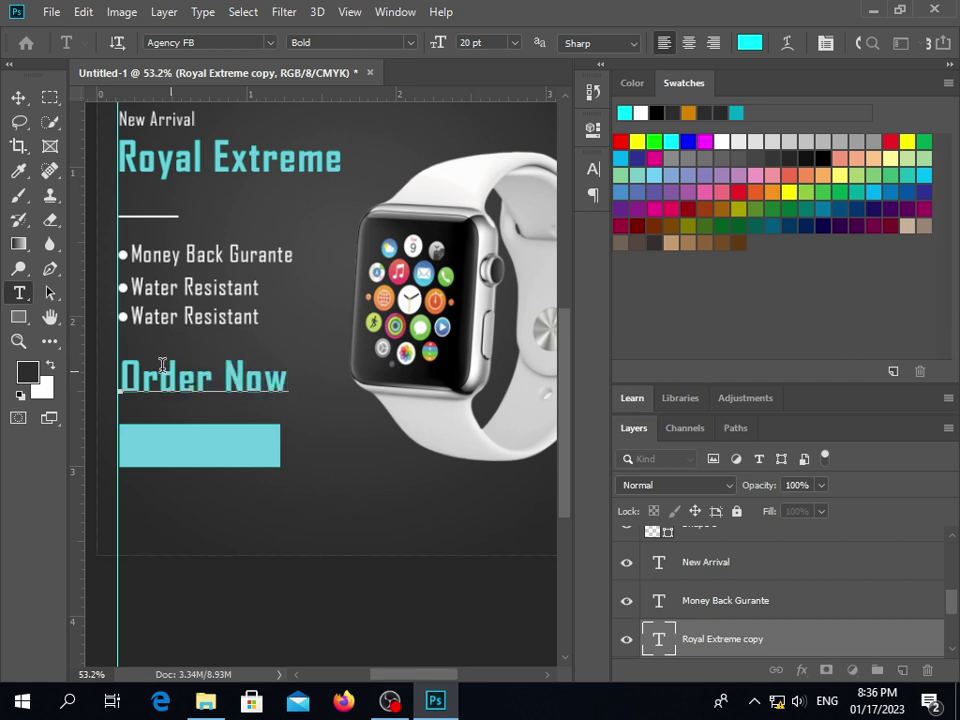
# Select the whole Order Now line and choose a new colour in the text colour picker
pyautogui.doubleClick(147, 374)
pyautogui.tripleClick(147, 374)
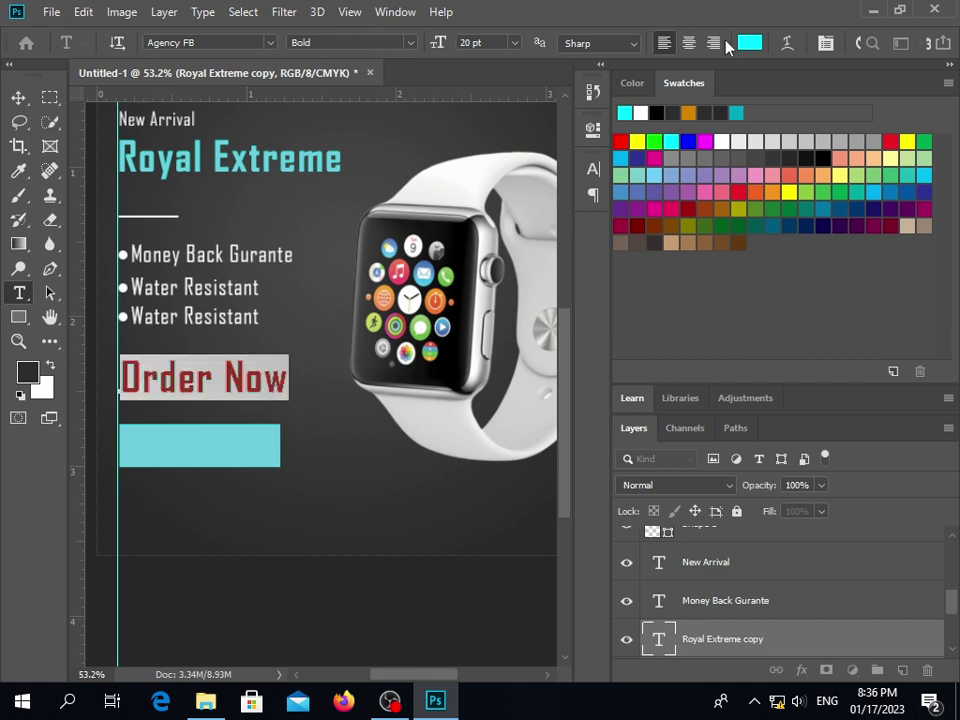
pyautogui.click(750, 43)
pyautogui.moveTo(544, 289)
pyautogui.mouseDown()
pyautogui.moveTo(499, 309)
pyautogui.moveTo(468, 295)
pyautogui.moveTo(463, 520)
pyautogui.mouseUp()
# Make Order Now black and move it onto the cyan rectangle, layered above it
pyautogui.click(870, 282)
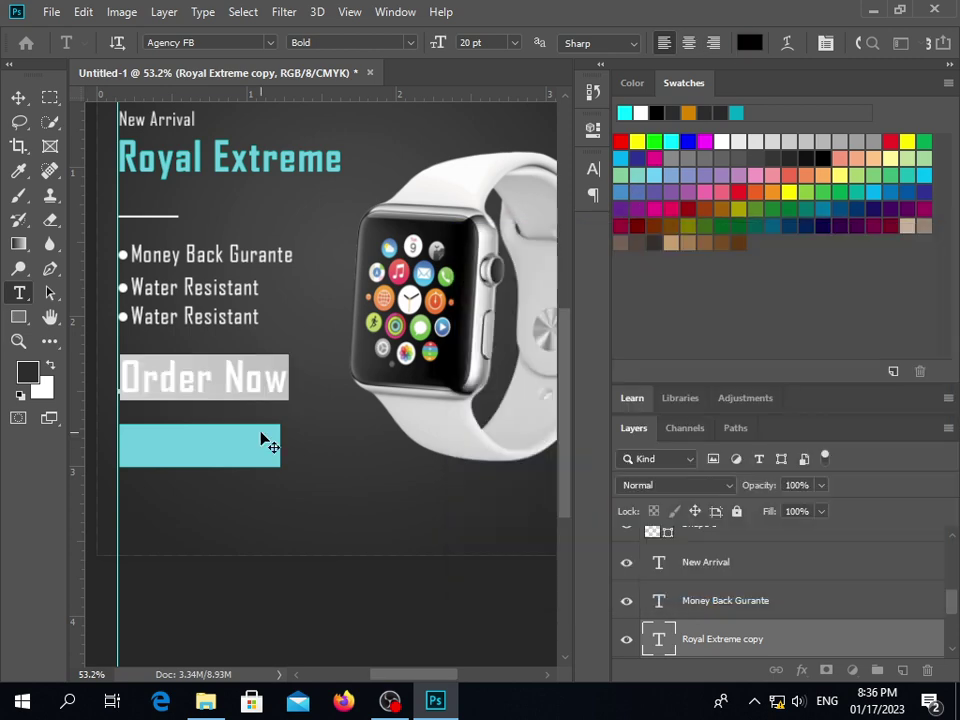
pyautogui.click(18, 97)
pyautogui.moveTo(197, 380); pyautogui.dragTo(198, 459)
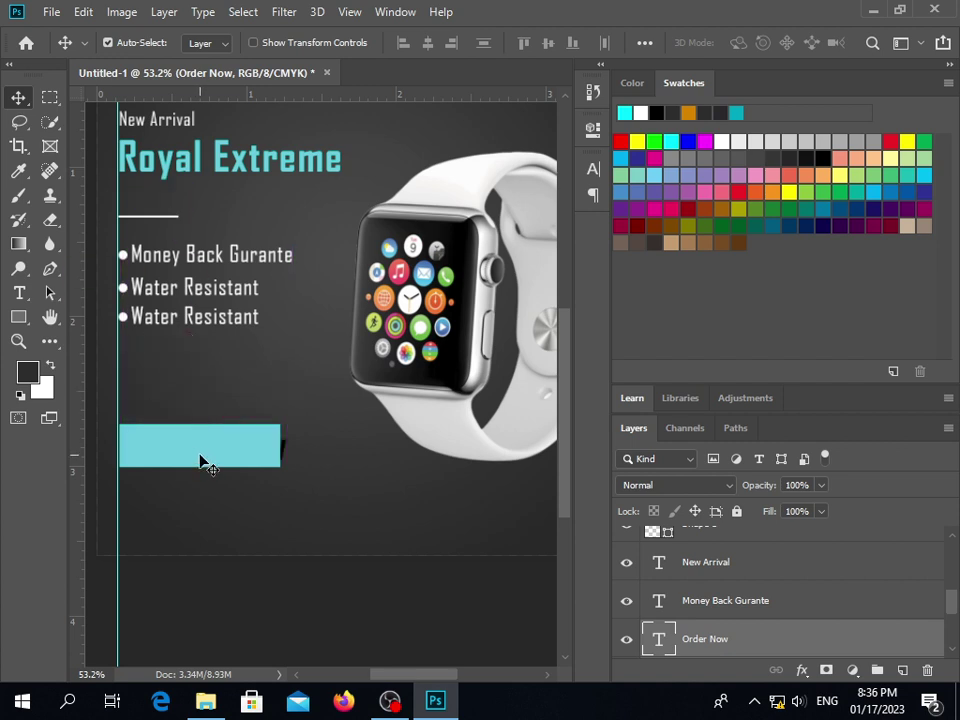
pyautogui.hotkey('ctrl', 'shift', ']')
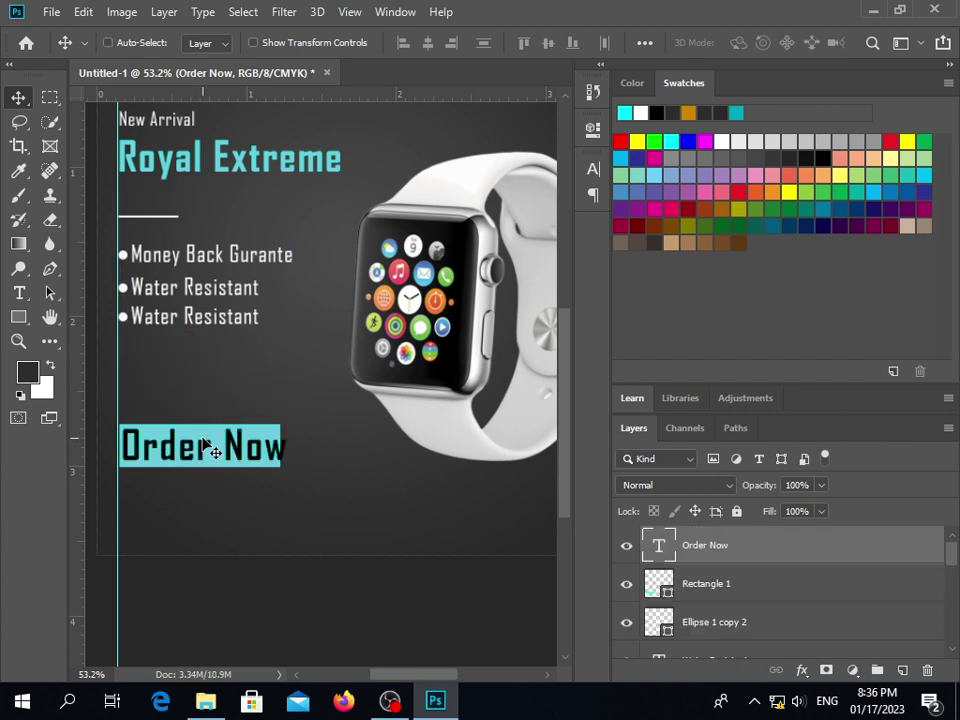
# Set the Order Now text size to 16 pt
pyautogui.doubleClick(195, 459)
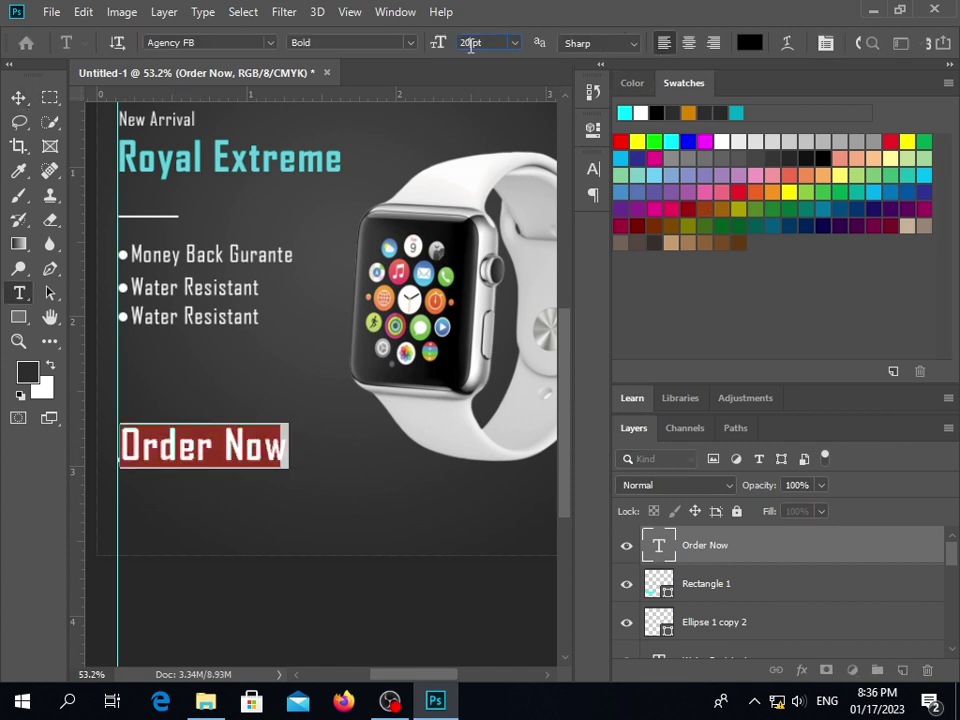
pyautogui.write('18')
pyautogui.press('Return')
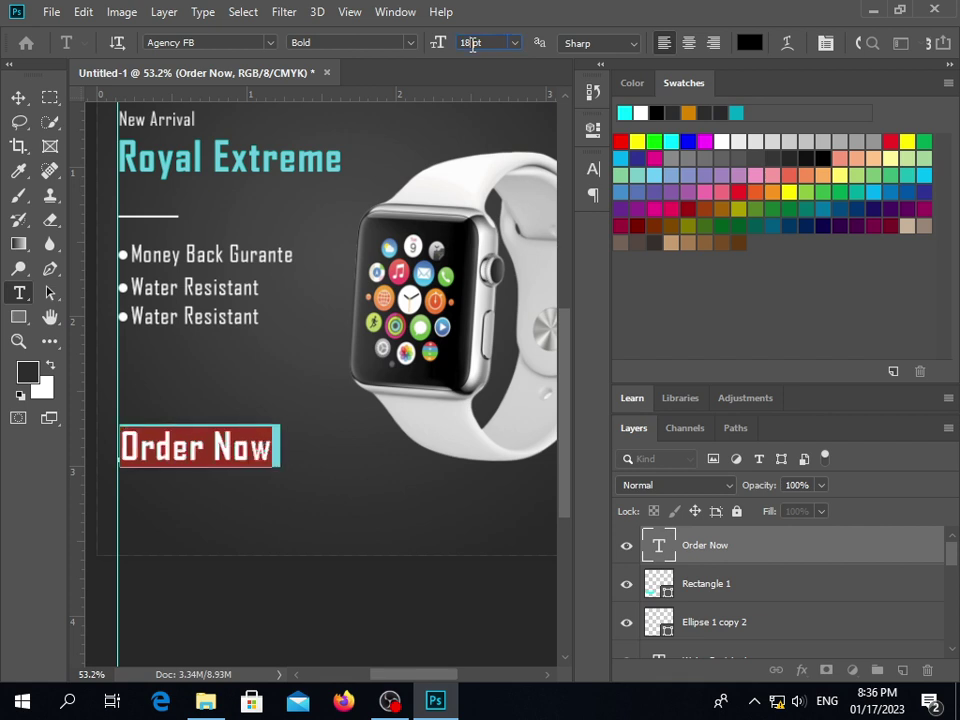
pyautogui.press('BackSpace')
pyautogui.press('BackSpace')
pyautogui.write('16')
pyautogui.press('Return')
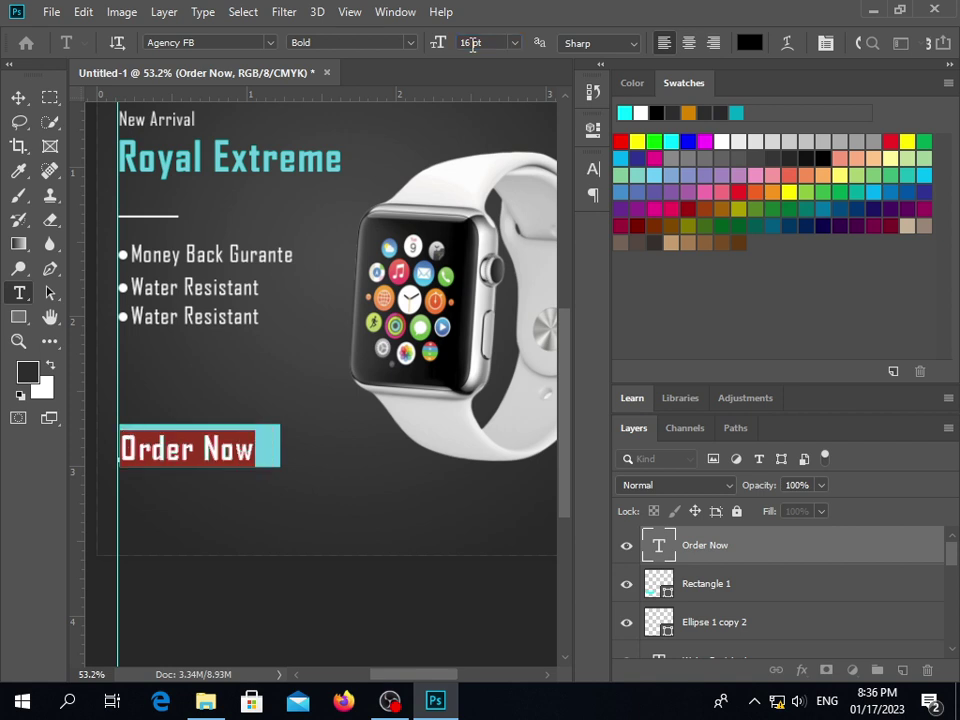
pyautogui.click(18, 98)
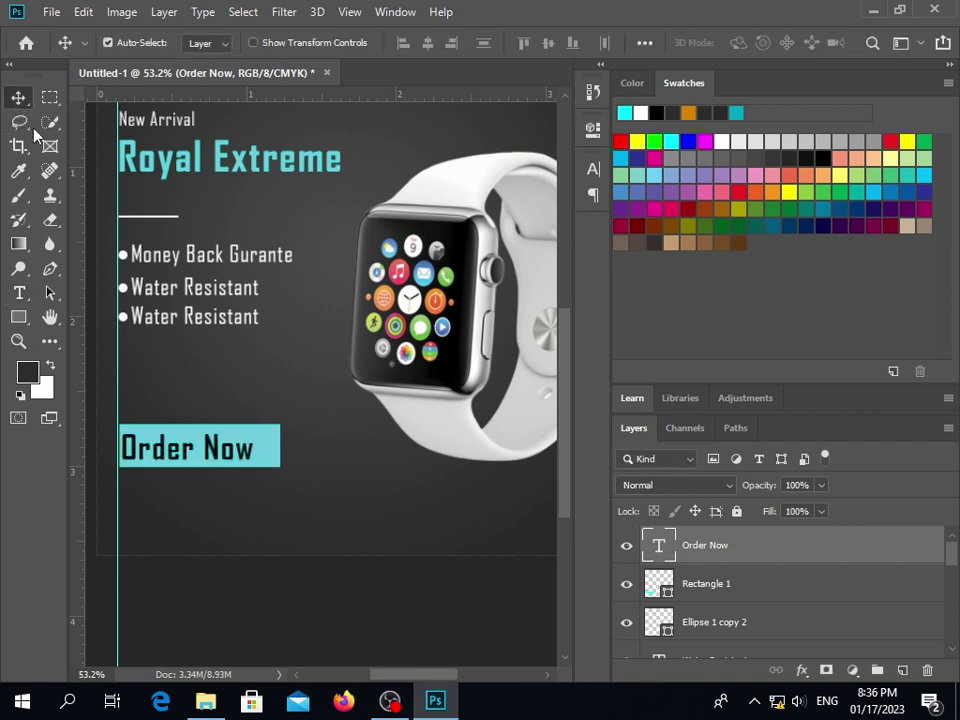
# Nudge the Order Now text until it sits centred in the cyan box
pyautogui.moveTo(190, 447); pyautogui.dragTo(200, 448)
pyautogui.press('Left')
pyautogui.press('Left')
pyautogui.press('Left')
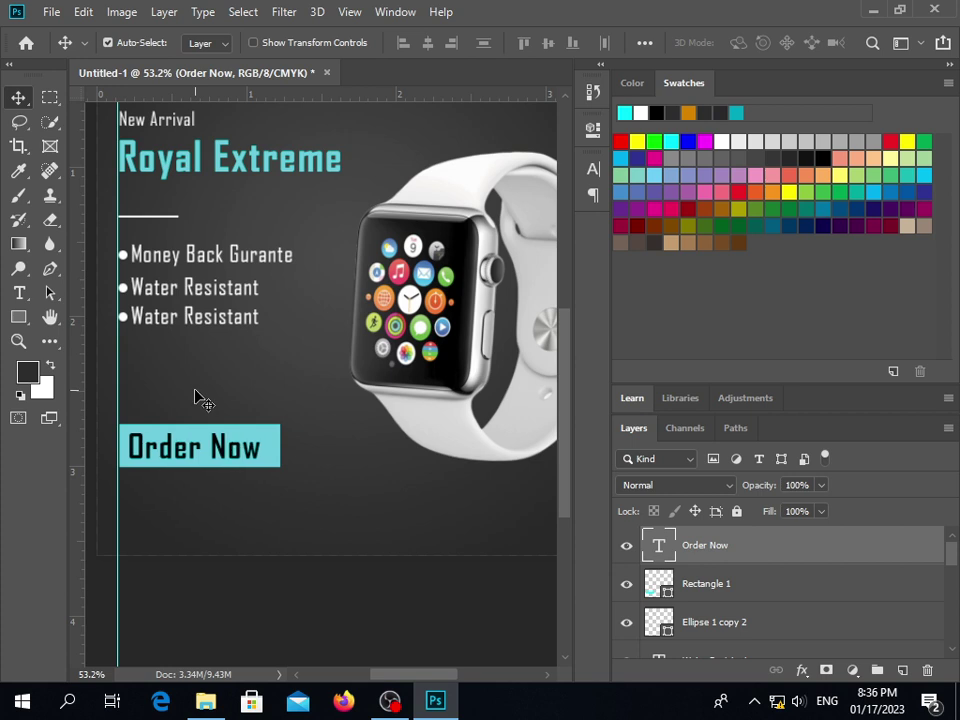
pyautogui.press('Right')
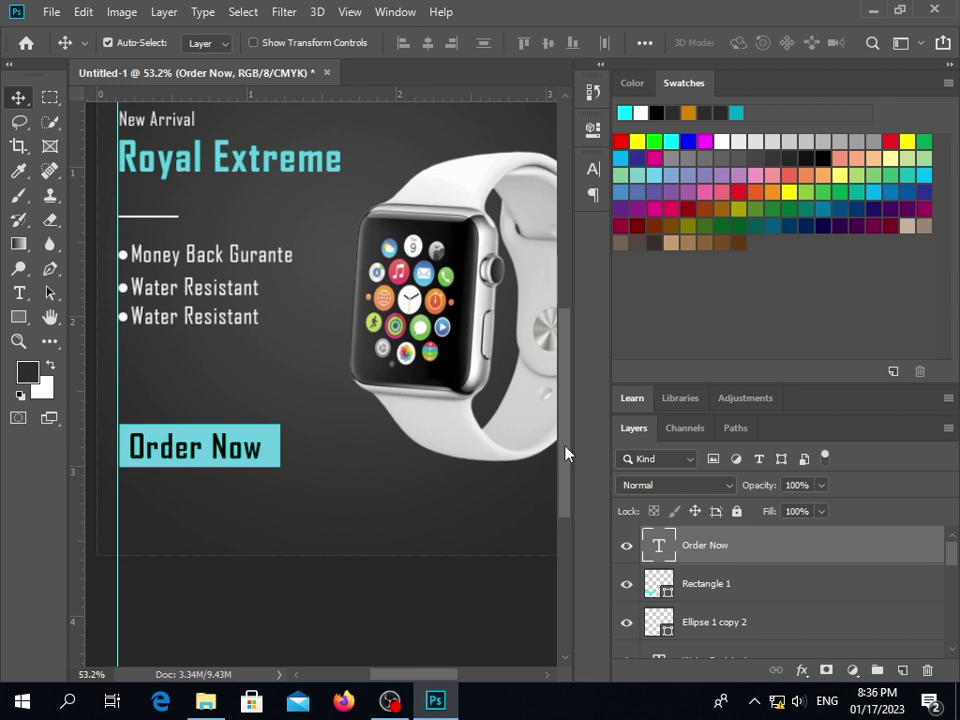
pyautogui.moveTo(565, 453); pyautogui.dragTo(565, 420)
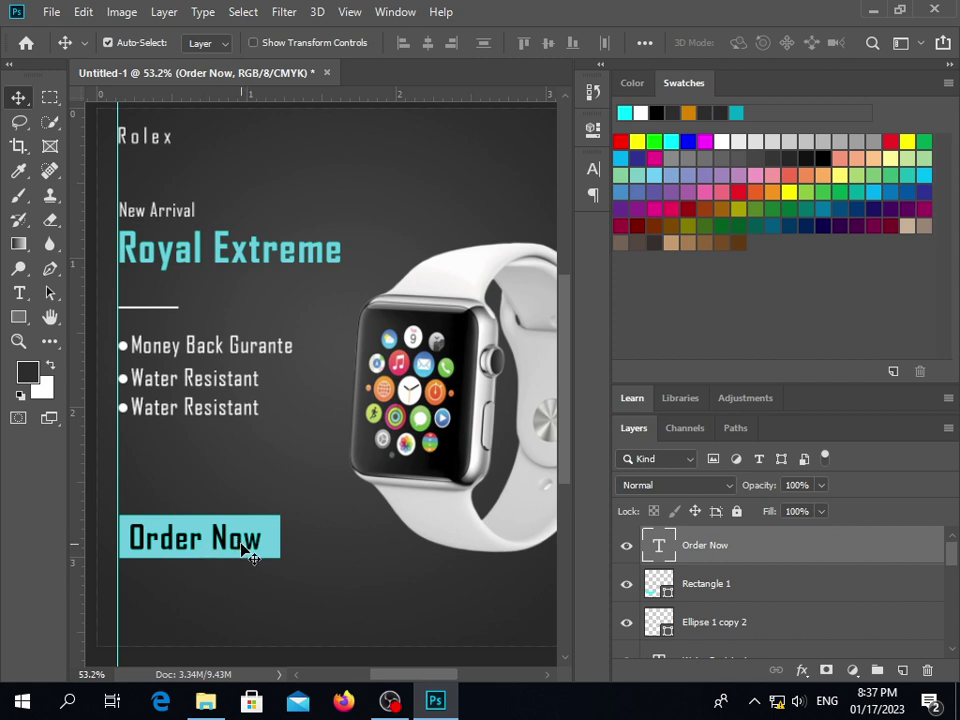
# Narrow the cyan button rectangle to 89.13% width with Free Transform
pyautogui.click(276, 544)
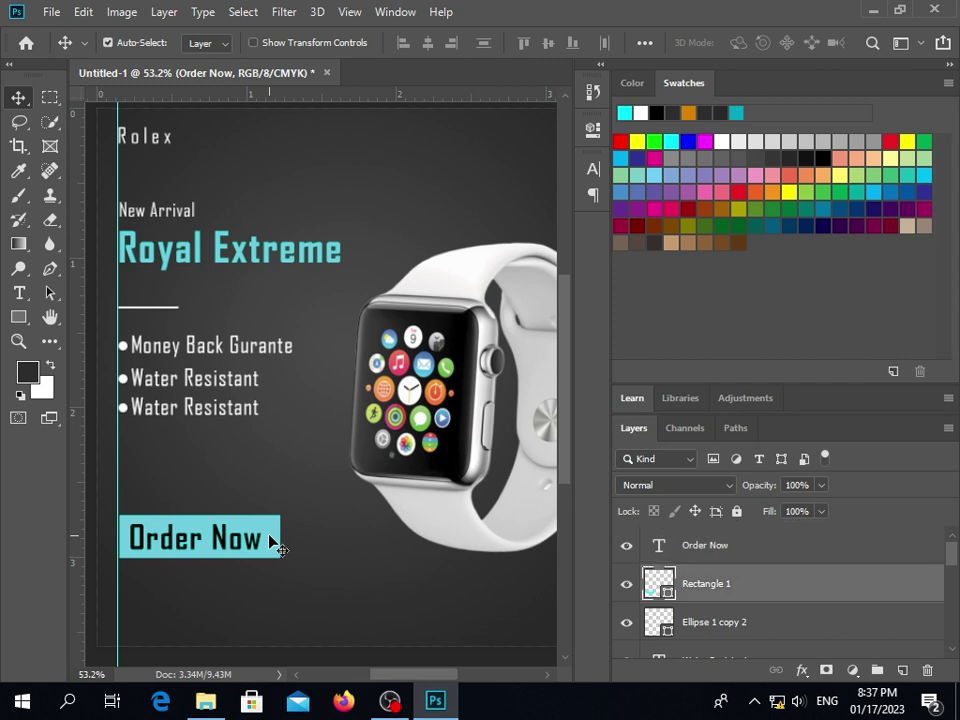
pyautogui.hotkey('ctrl', 't')
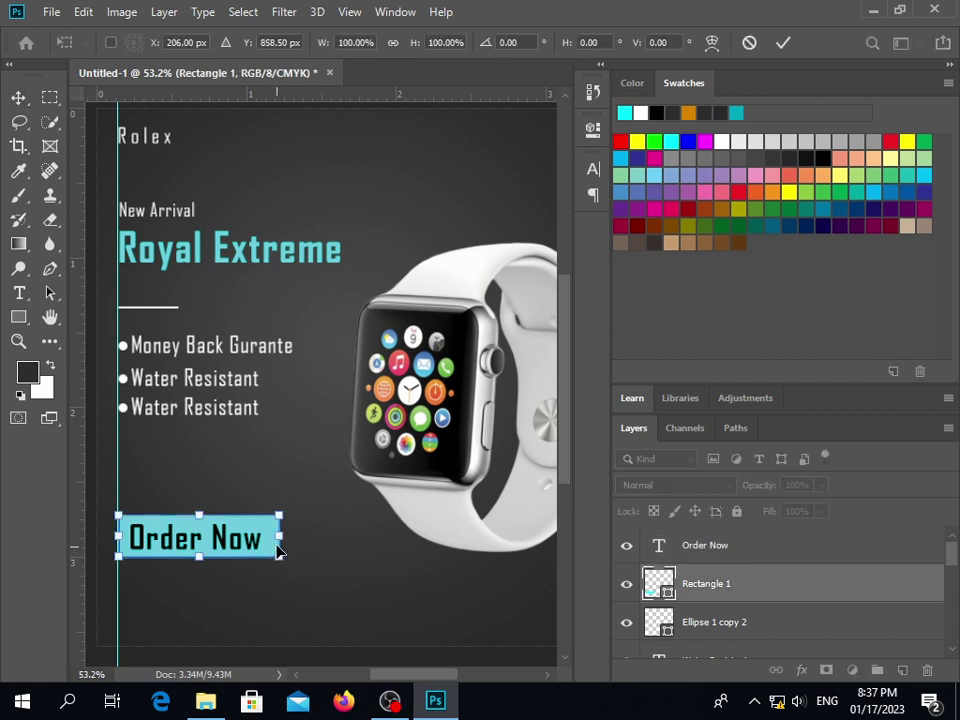
pyautogui.moveTo(279, 537); pyautogui.dragTo(262, 540)
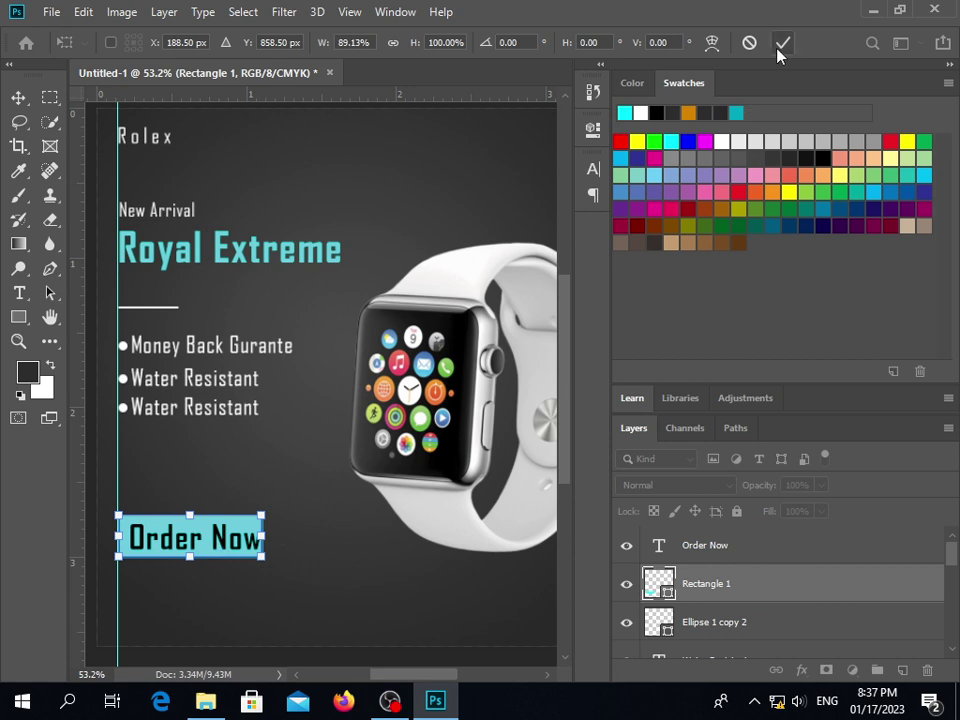
pyautogui.click(782, 43)
# Reduce the Order Now label to 14 pt
pyautogui.click(229, 540)
pyautogui.doubleClick(229, 540)
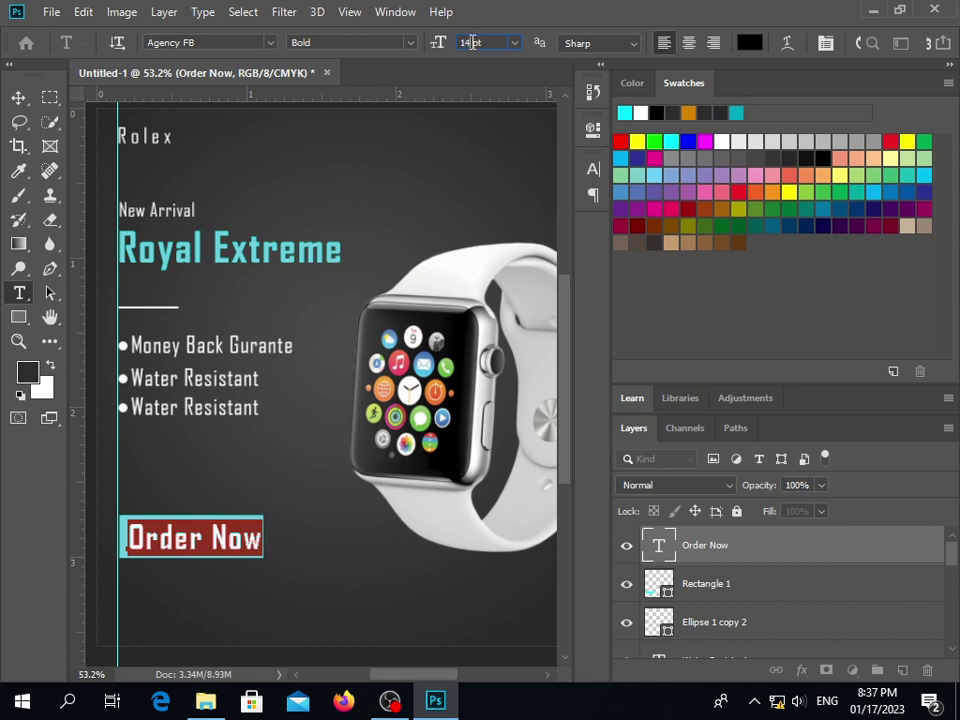
pyautogui.press('Return')
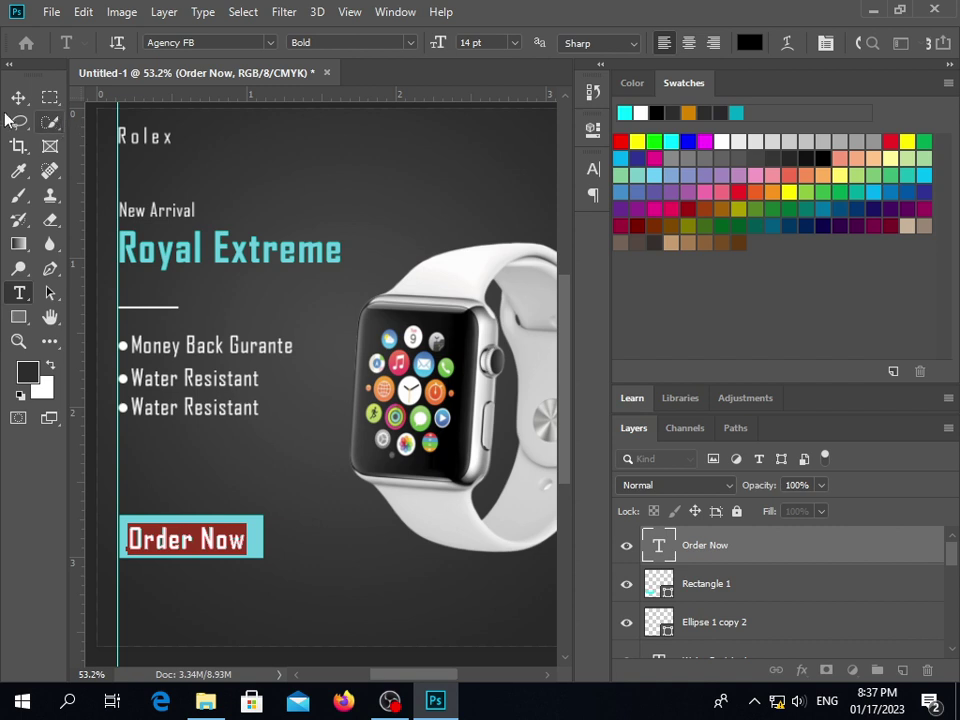
pyautogui.click(18, 97)
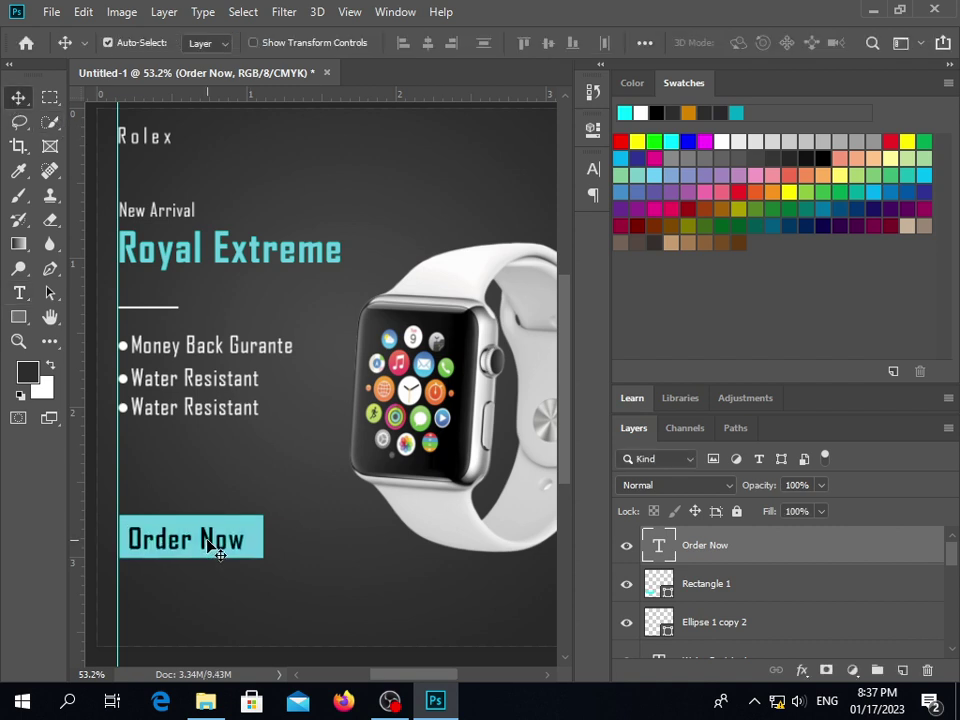
# Nudge Order Now, then align it with the cyan button using Align Horizontal Centers
pyautogui.press('Right')
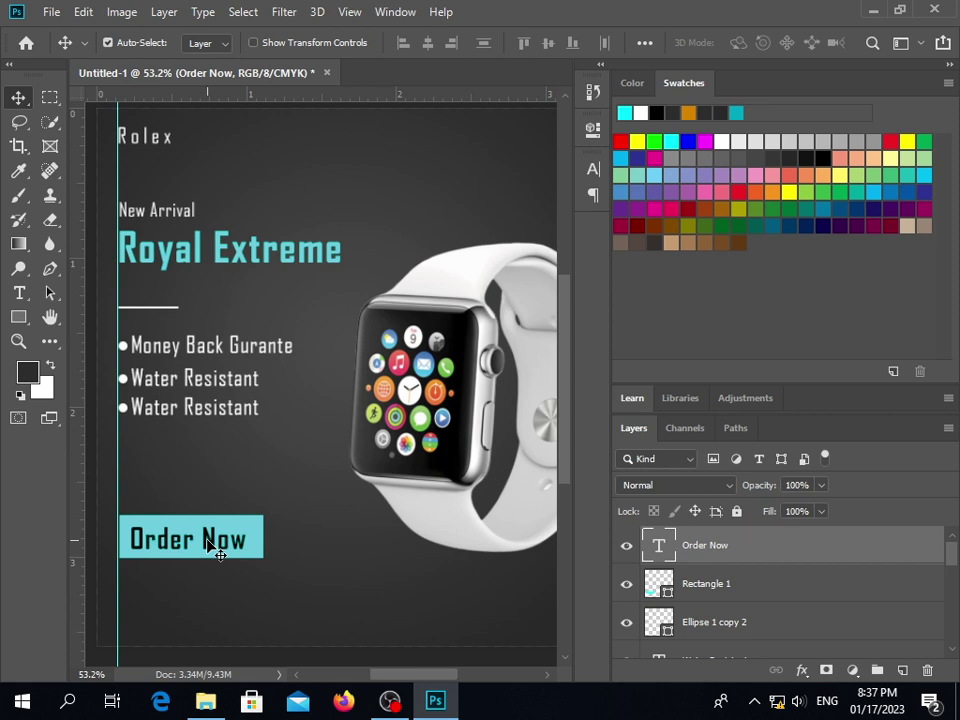
pyautogui.press('Up')
pyautogui.click(295, 558)
pyautogui.click(262, 553)
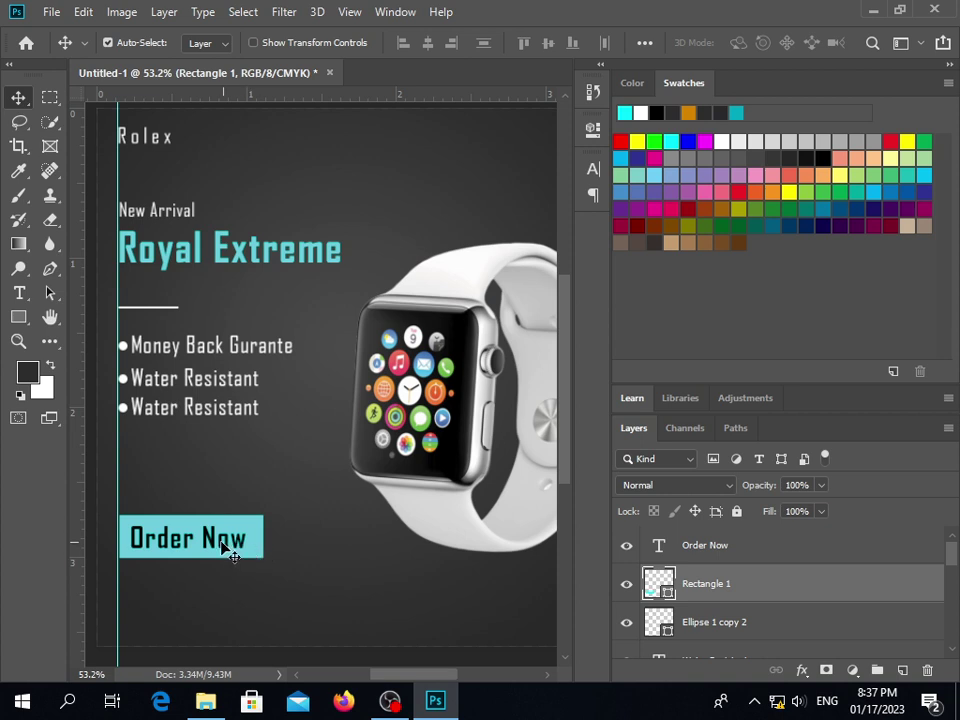
pyautogui.keyDown('shift'); pyautogui.click(213, 545); pyautogui.keyUp('shift')
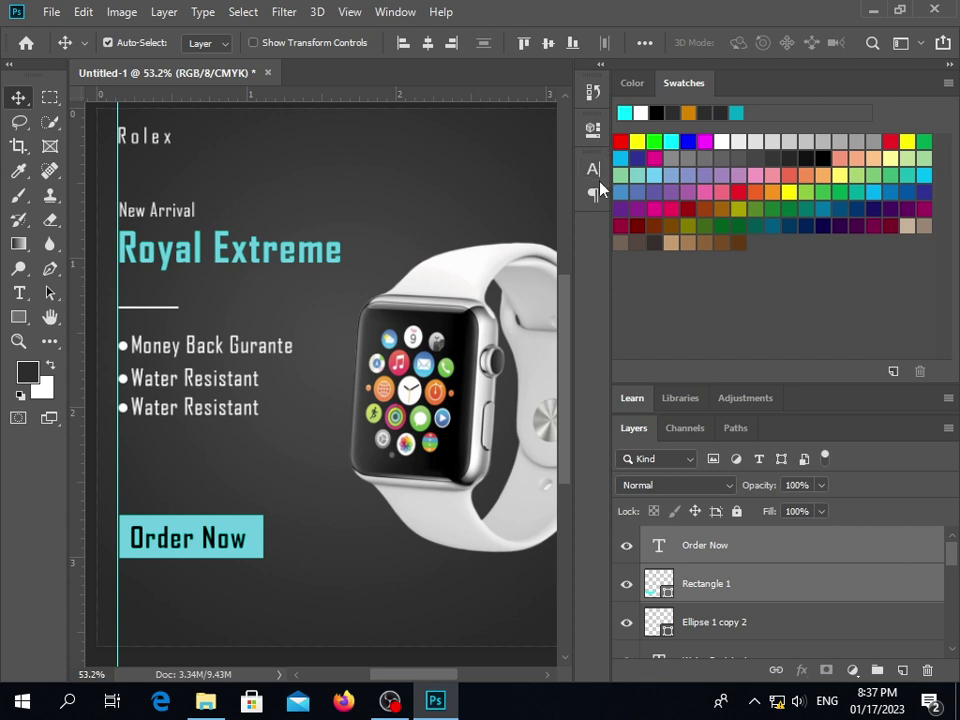
pyautogui.click(428, 43)
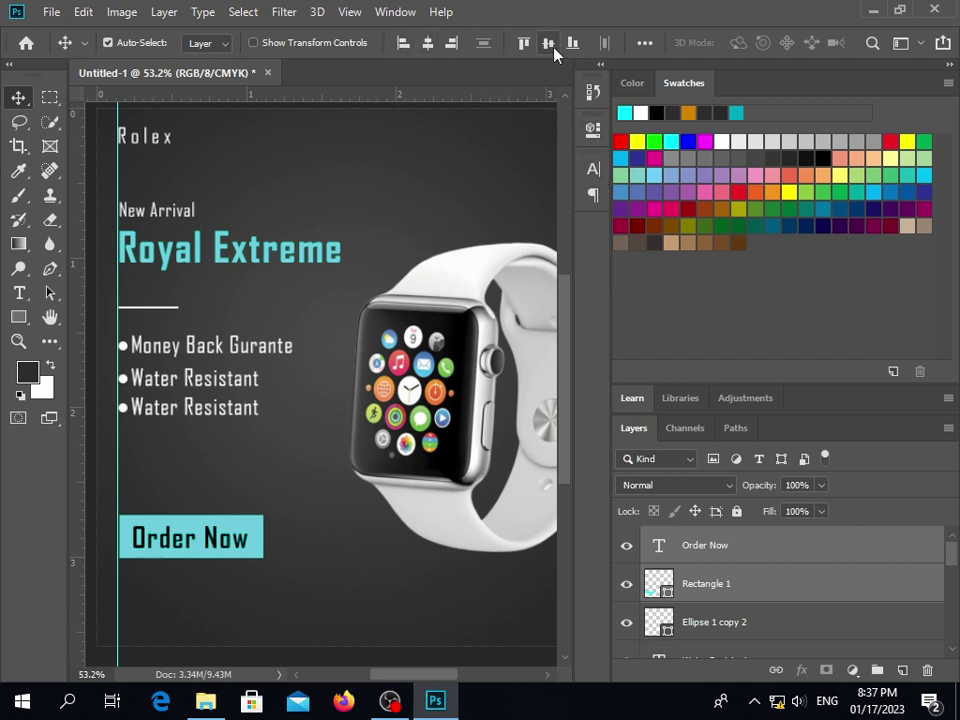
pyautogui.click(325, 655)
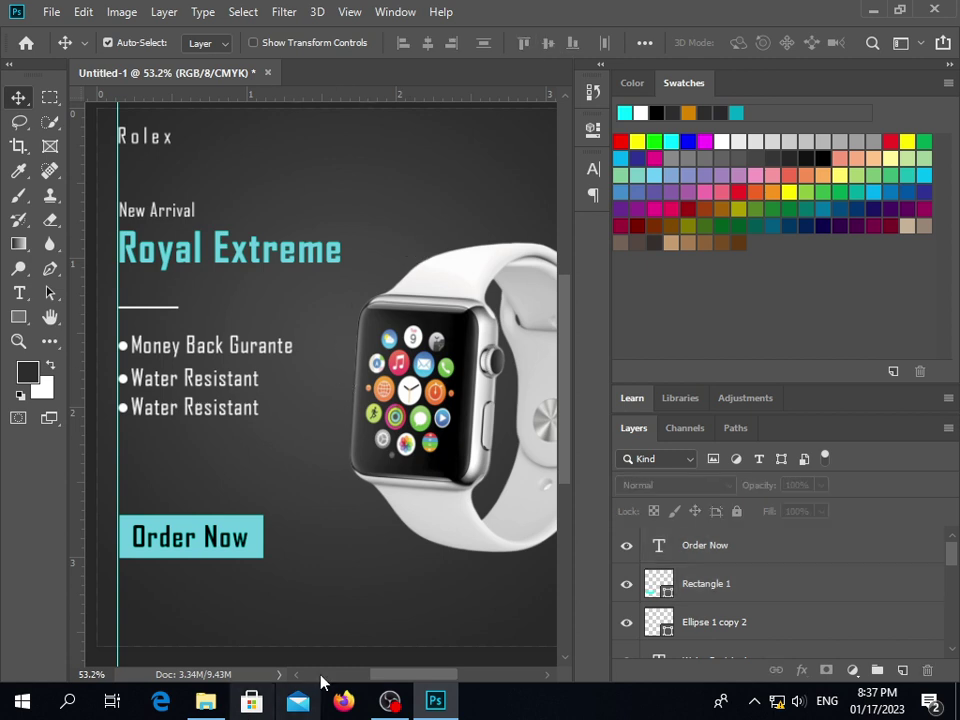
# Shift Order Now left to the guide and re-centre it horizontally on the button
pyautogui.click(257, 562)
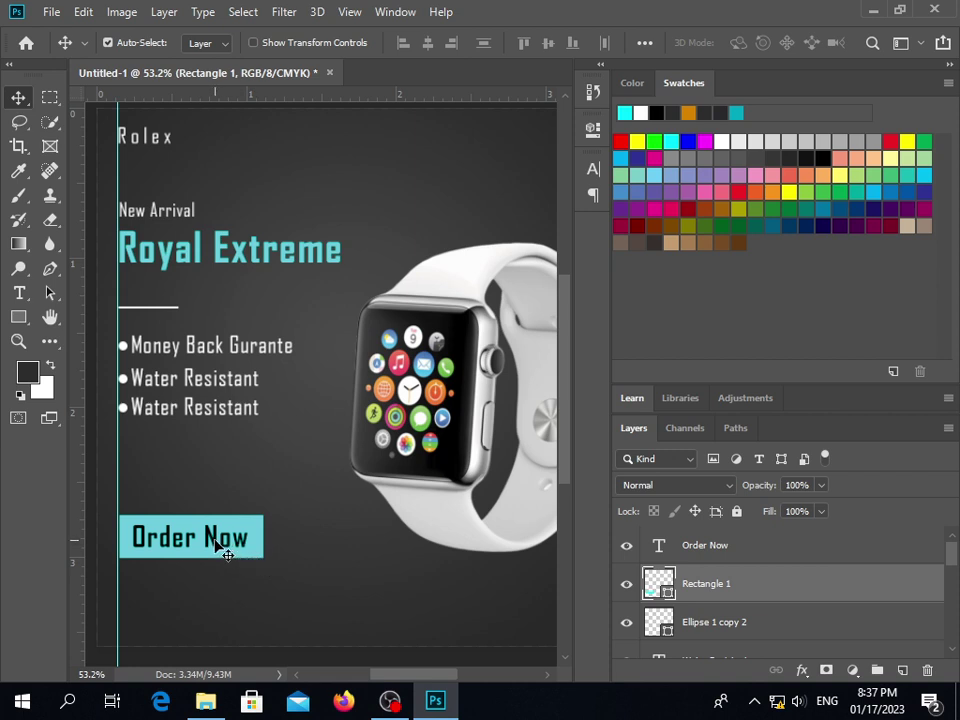
pyautogui.keyDown('shift'); pyautogui.click(222, 548); pyautogui.keyUp('shift')
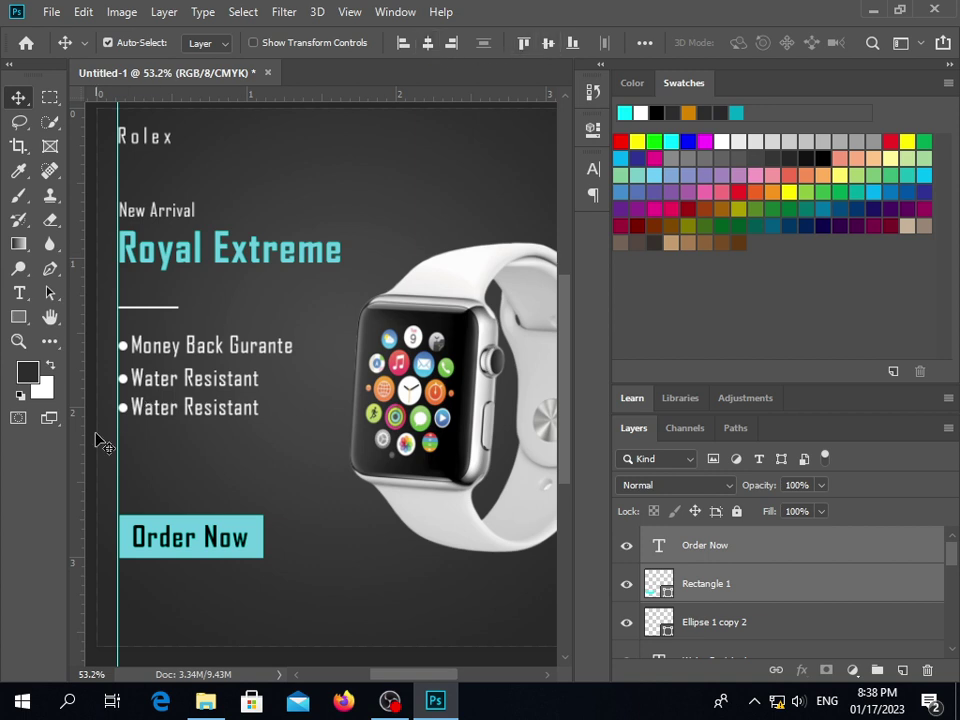
pyautogui.click(212, 492)
pyautogui.moveTo(222, 548); pyautogui.dragTo(200, 540)
pyautogui.click(300, 544)
pyautogui.click(255, 552)
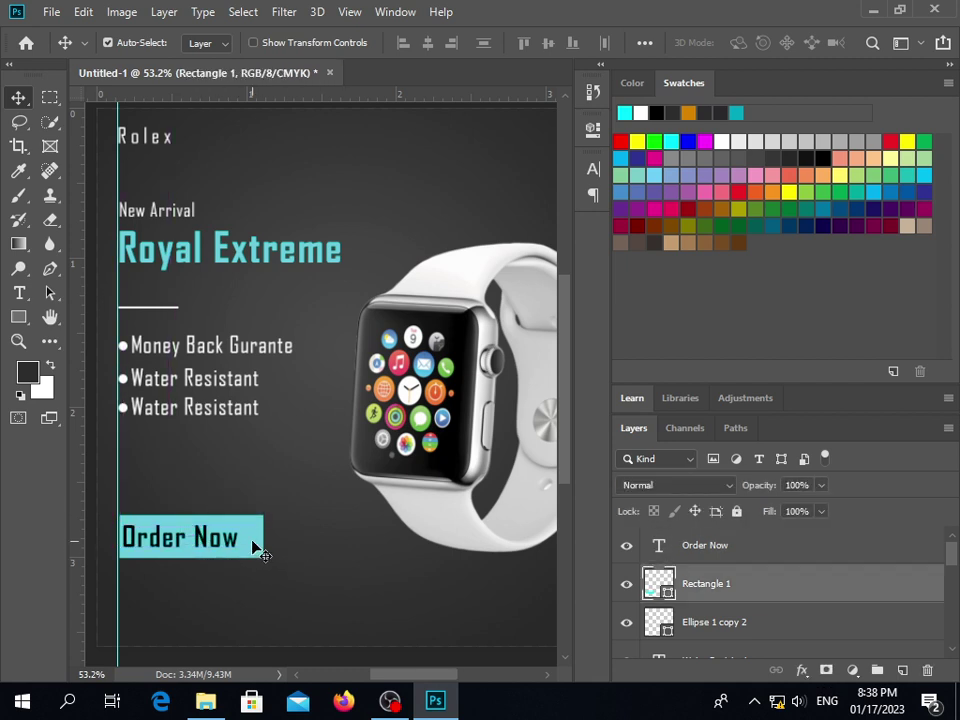
pyautogui.keyDown('shift'); pyautogui.click(214, 548); pyautogui.keyUp('shift')
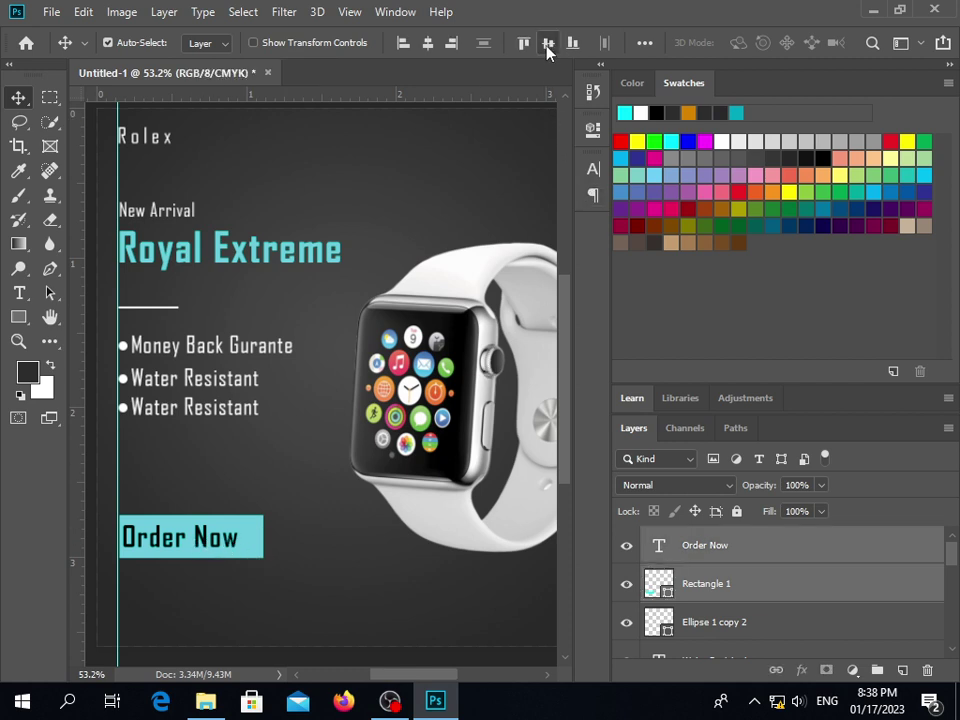
pyautogui.click(427, 44)
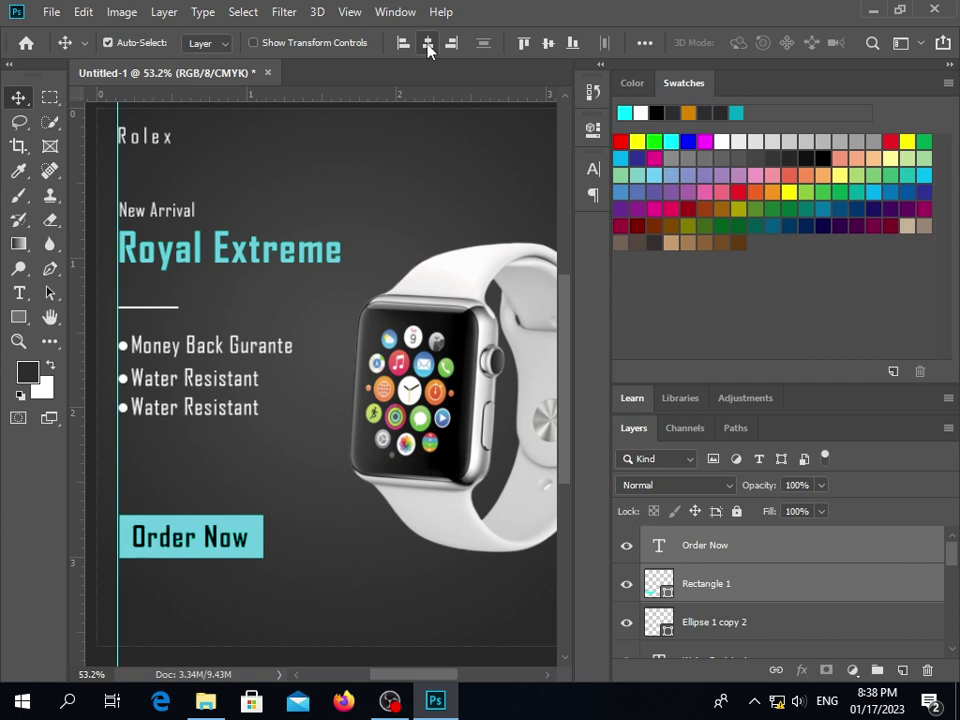
pyautogui.click(400, 570)
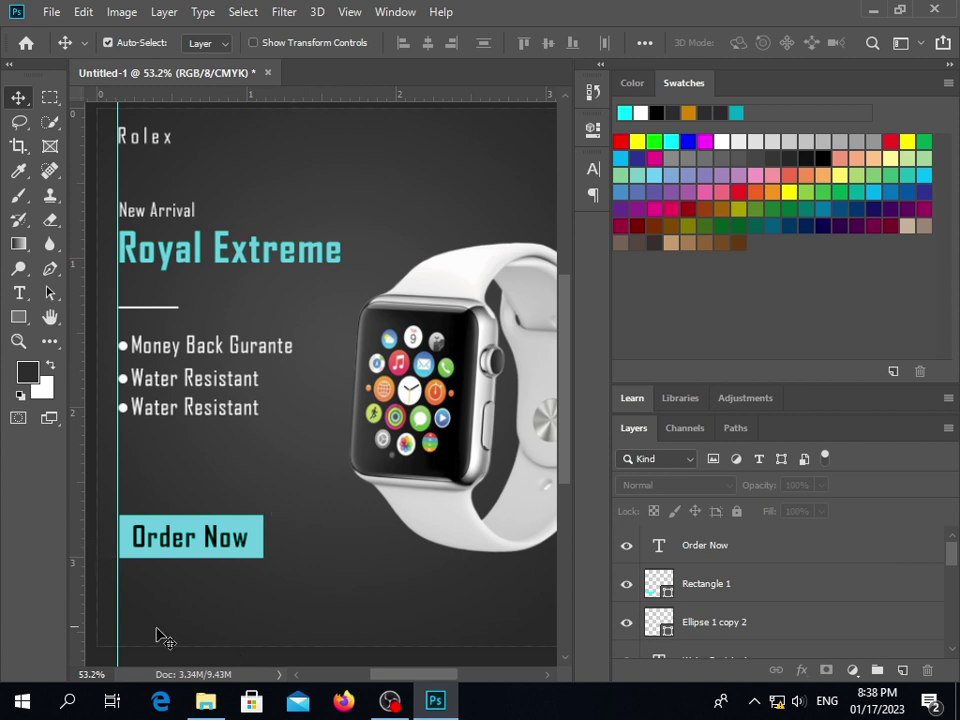
# Type the phone number below the button, with a hyphen after the first four digits
pyautogui.click(33, 293)
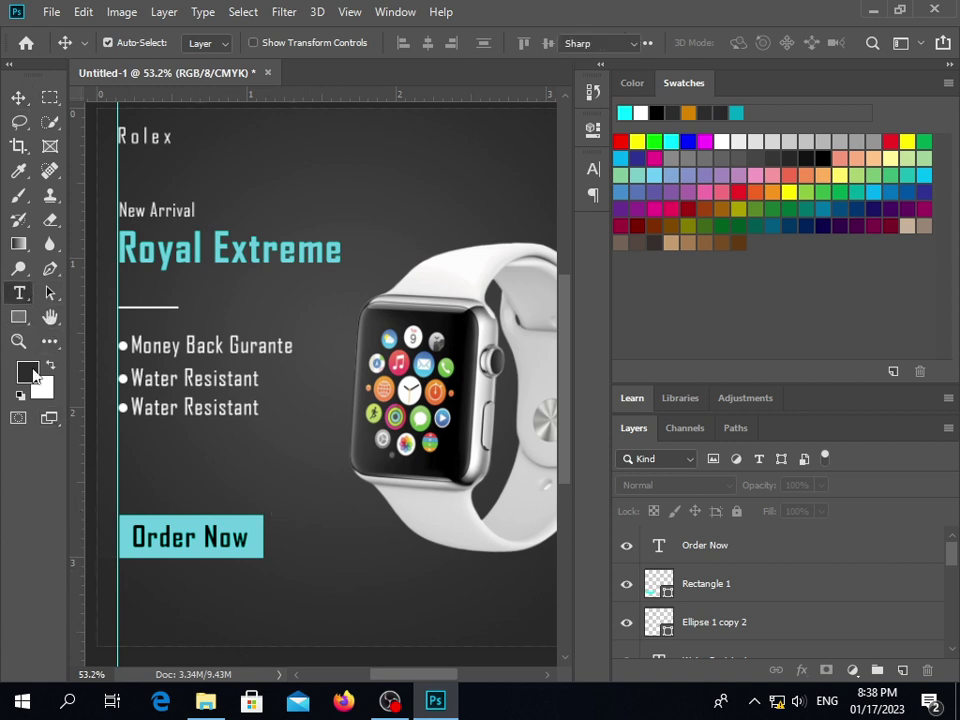
pyautogui.click(163, 603)
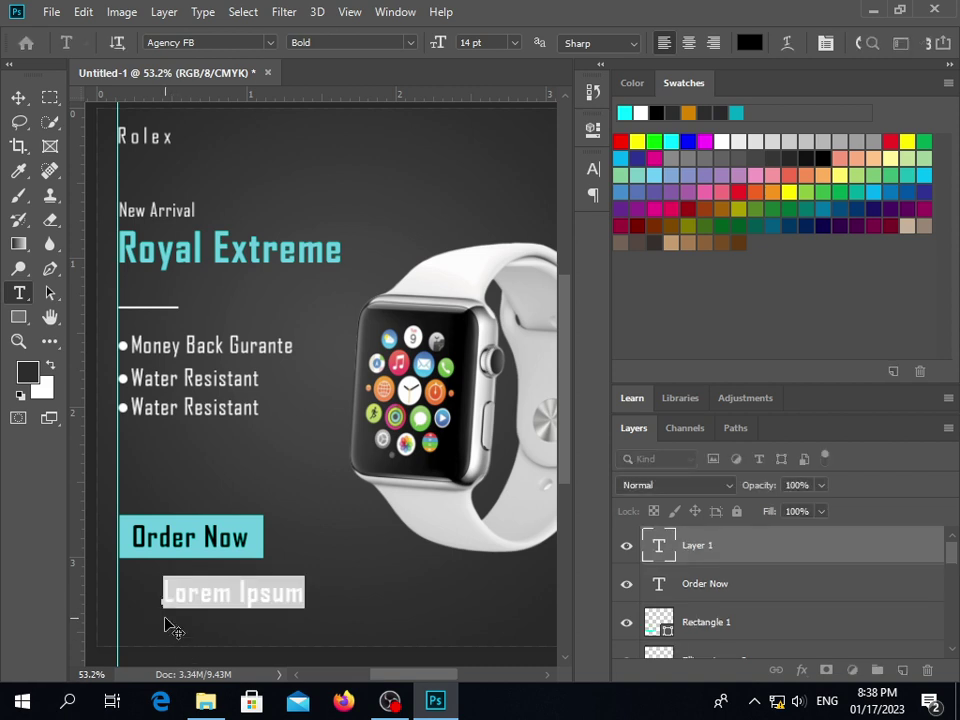
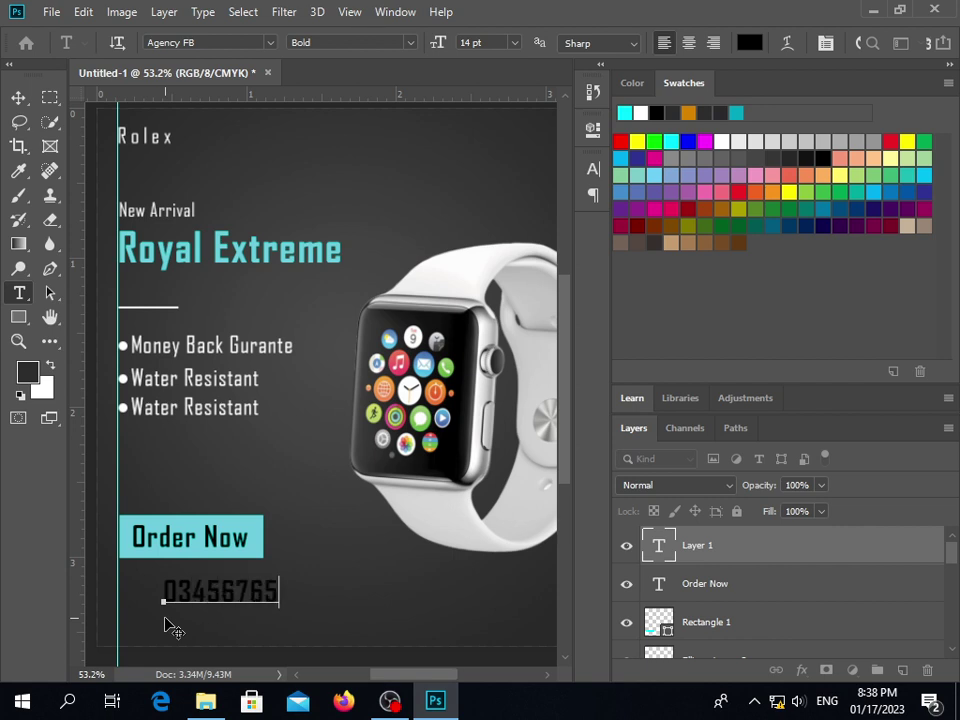
pyautogui.click(218, 593)
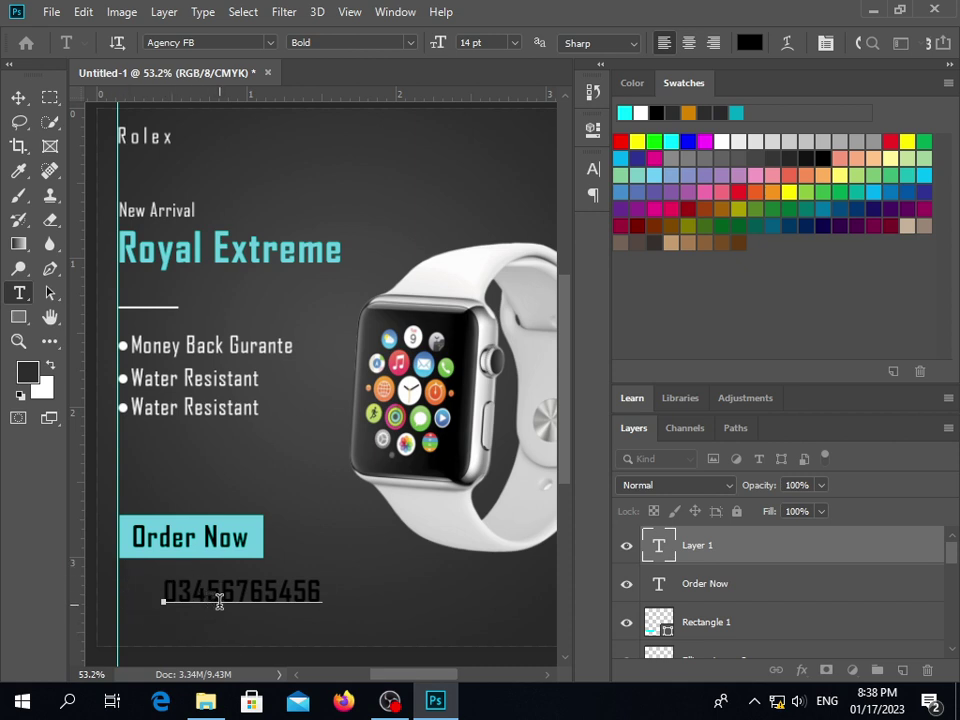
pyautogui.write('-')
# Make the phone number white and 9 pt
pyautogui.hotkey('ctrl', 'a')
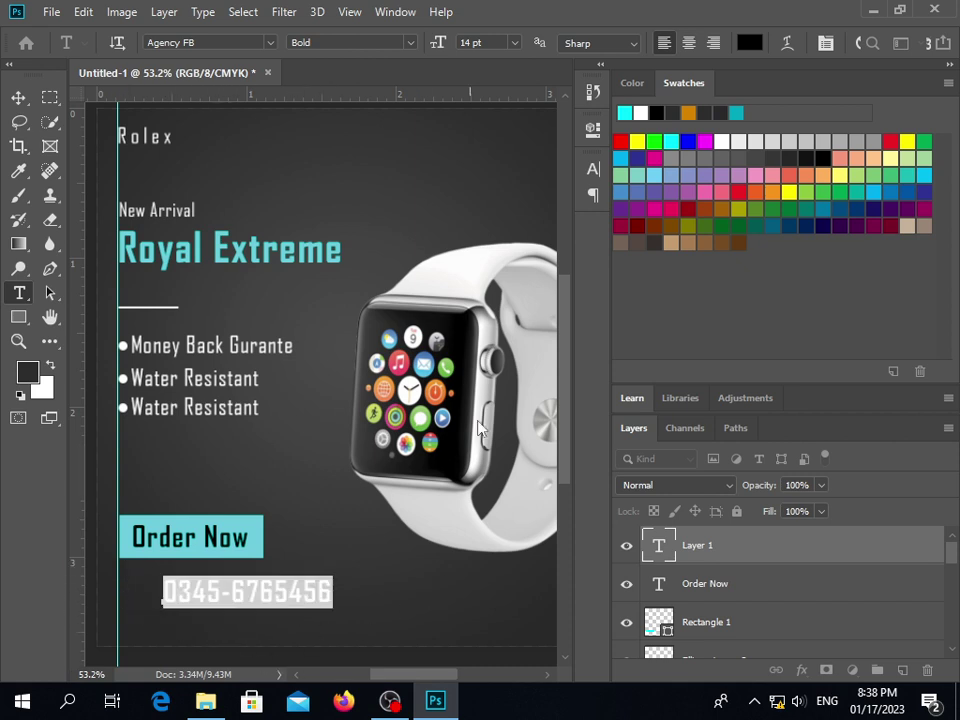
pyautogui.click(750, 42)
pyautogui.moveTo(619, 385); pyautogui.dragTo(465, 285)
pyautogui.click(886, 275)
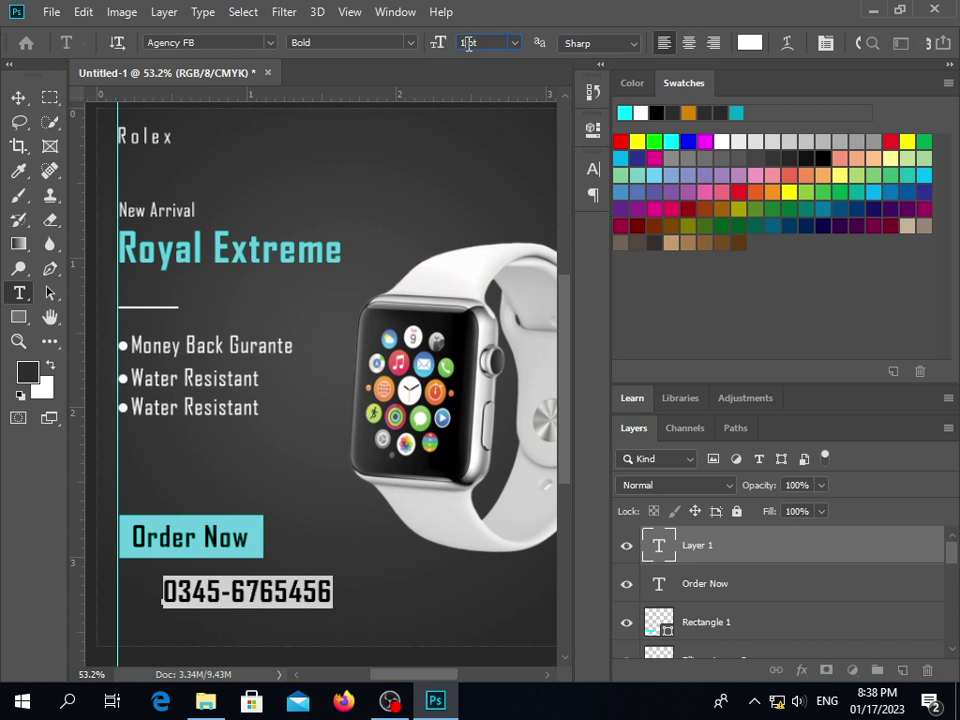
pyautogui.click(468, 43)
pyautogui.write('9')
pyautogui.press('Return')
# Position the phone number just beneath the Order Now button
pyautogui.click(18, 97)
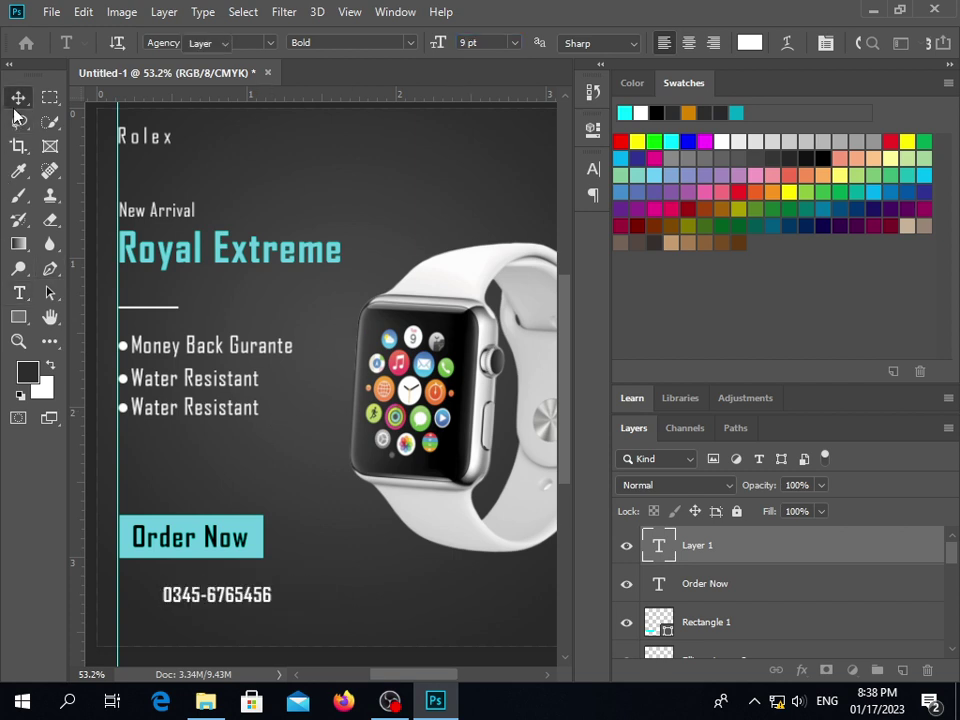
pyautogui.moveTo(213, 598); pyautogui.dragTo(193, 588)
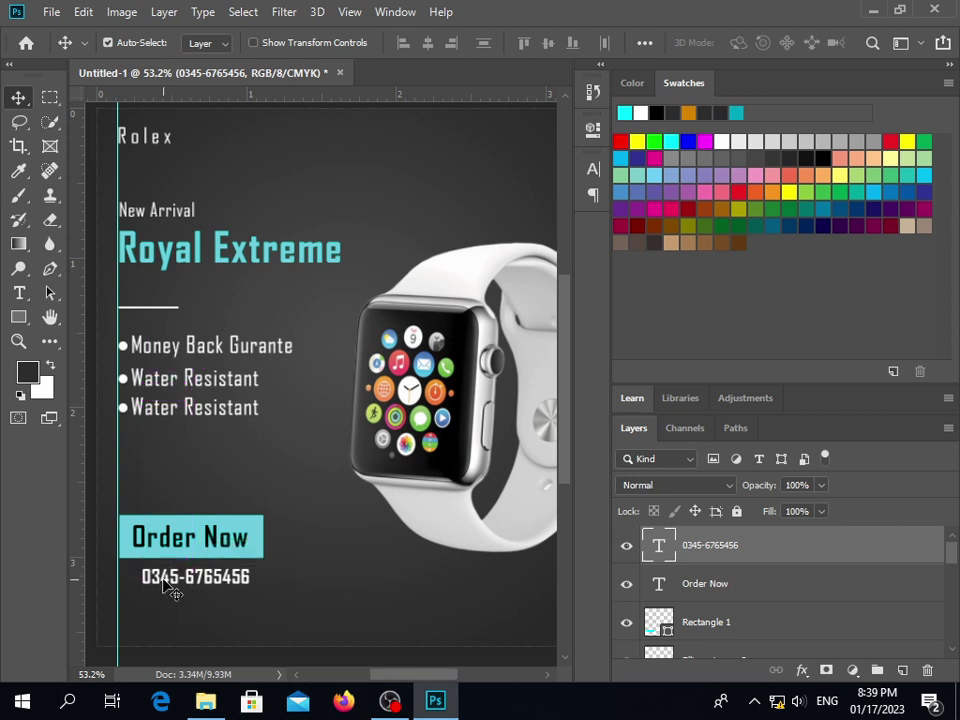
pyautogui.press('Left')
pyautogui.press('Left')
pyautogui.press('Left')
pyautogui.press('Left')
pyautogui.press('Up')
pyautogui.press('Up')
pyautogui.press('Up')
pyautogui.press('Up')
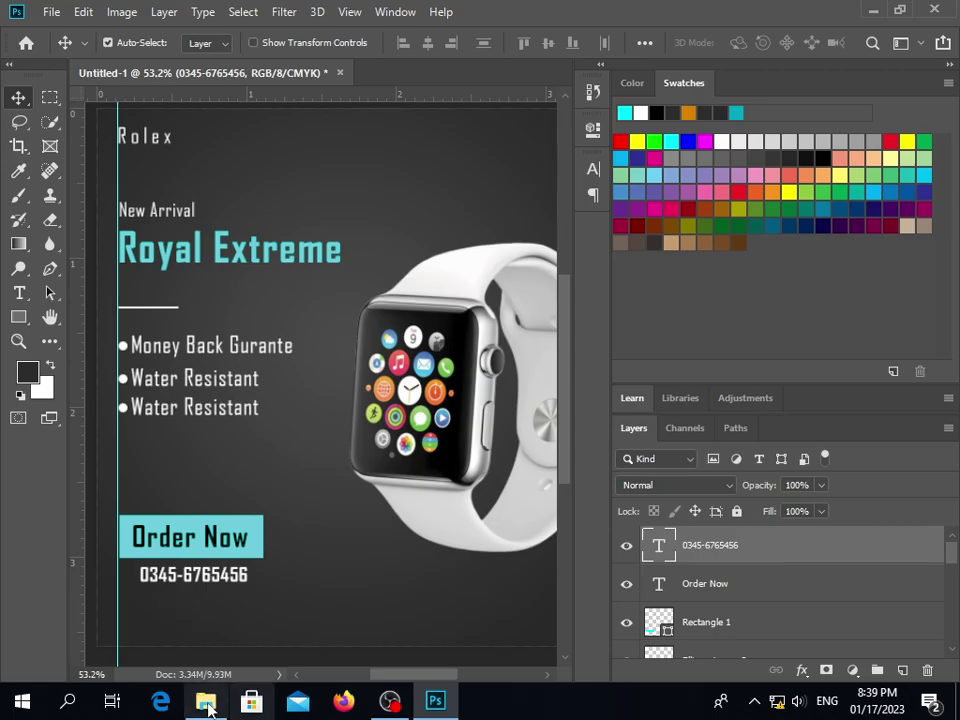
# Import the WhatsApp icon from Downloads, scale it to 2%, and place it left of the number
pyautogui.click(205, 700)
pyautogui.moveTo(905, 135); pyautogui.dragTo(317, 564)
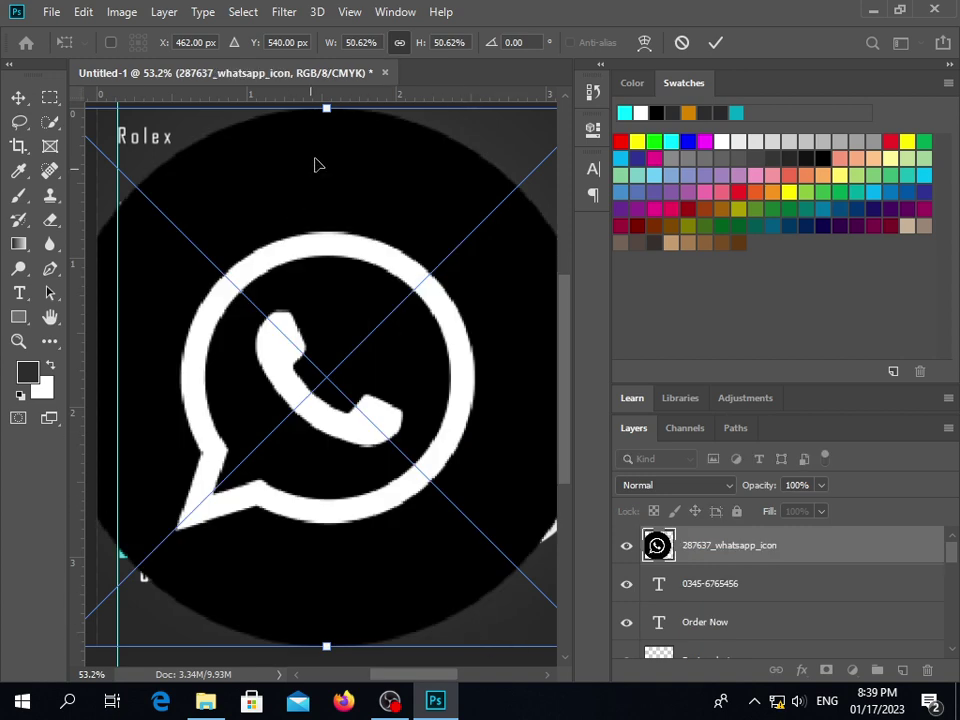
pyautogui.click(453, 42)
pyautogui.write('22')
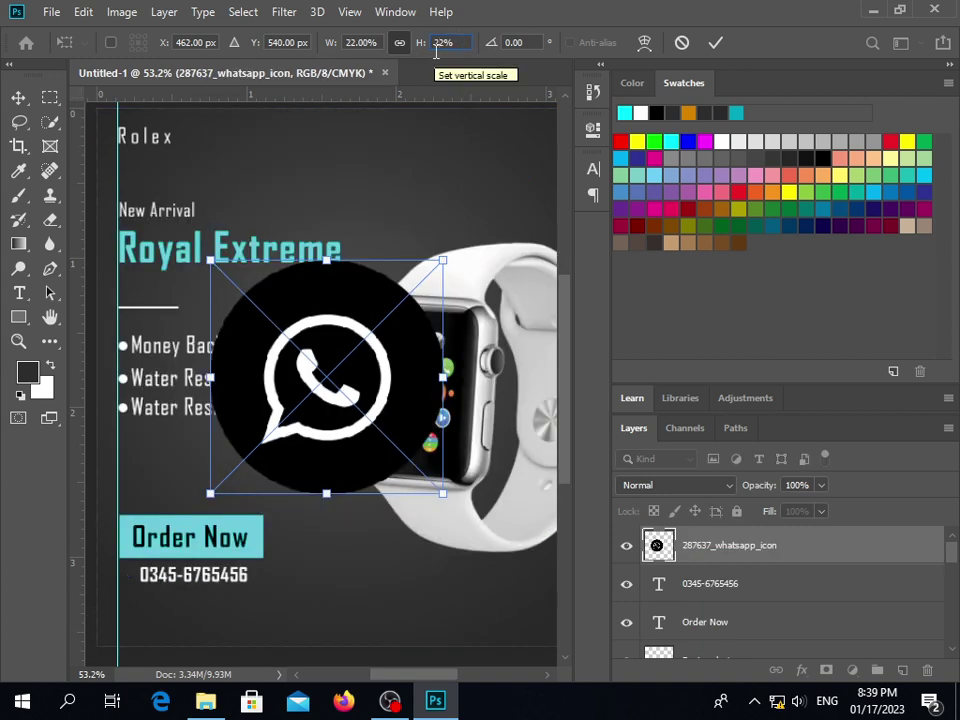
pyautogui.press('BackSpace')
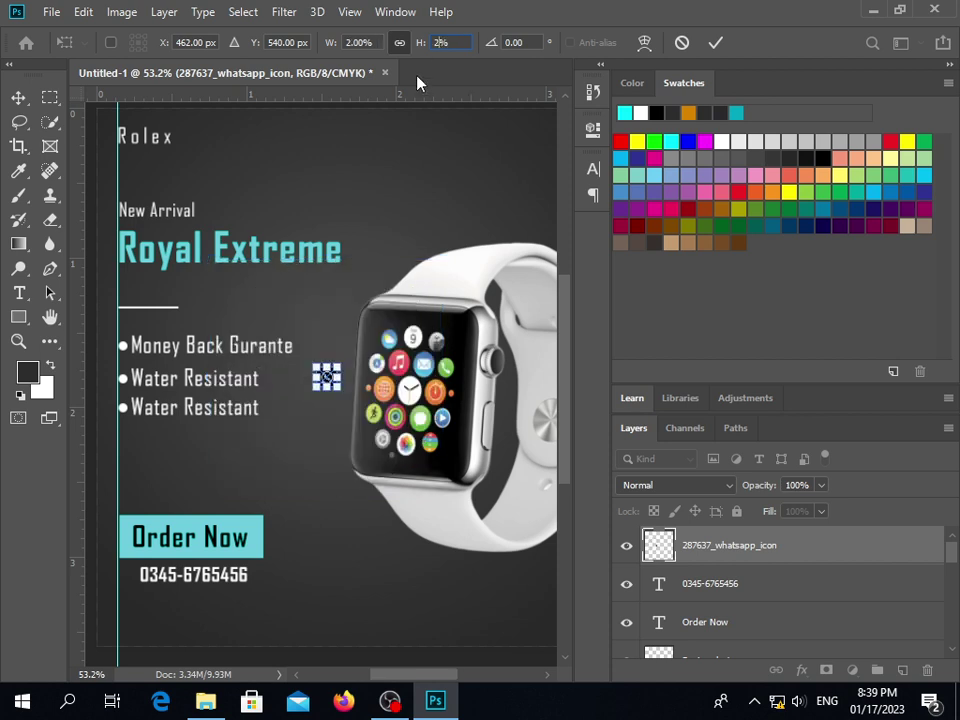
pyautogui.press('Return')
pyautogui.click(712, 43)
pyautogui.moveTo(332, 378); pyautogui.dragTo(134, 582)
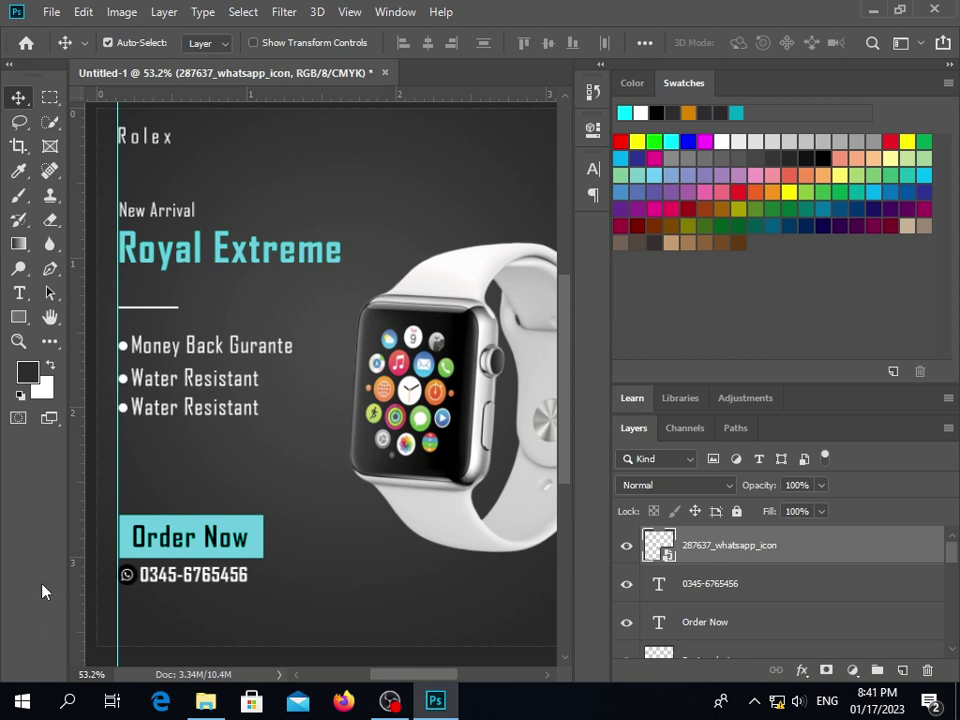
# Check which layers lie under the WhatsApp icon and at a nearby spot
pyautogui.rightClick(128, 578)
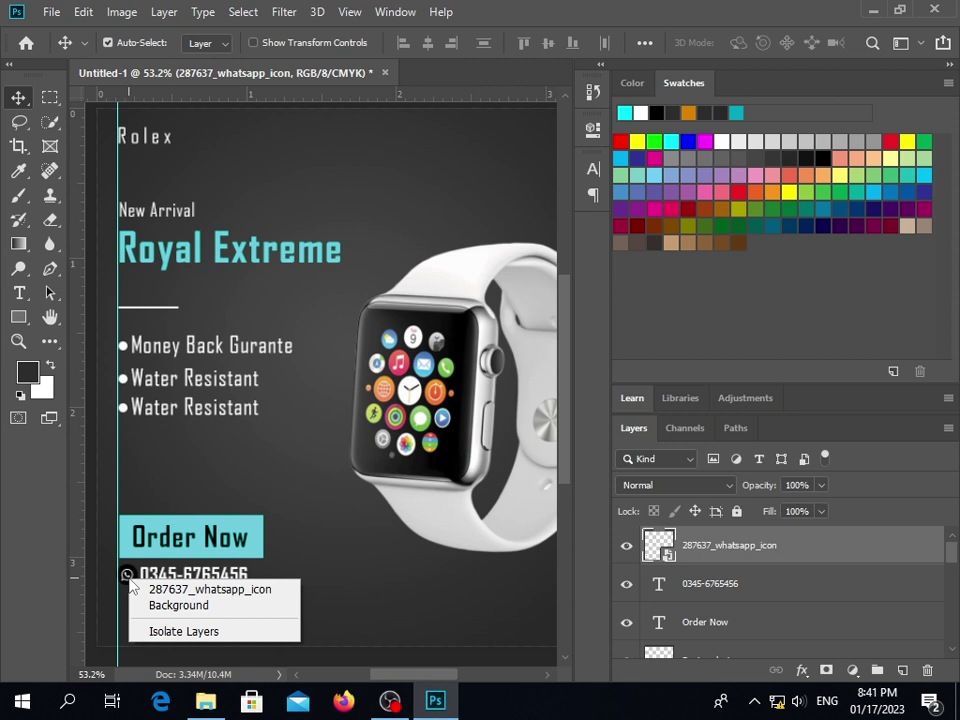
pyautogui.rightClick(347, 555)
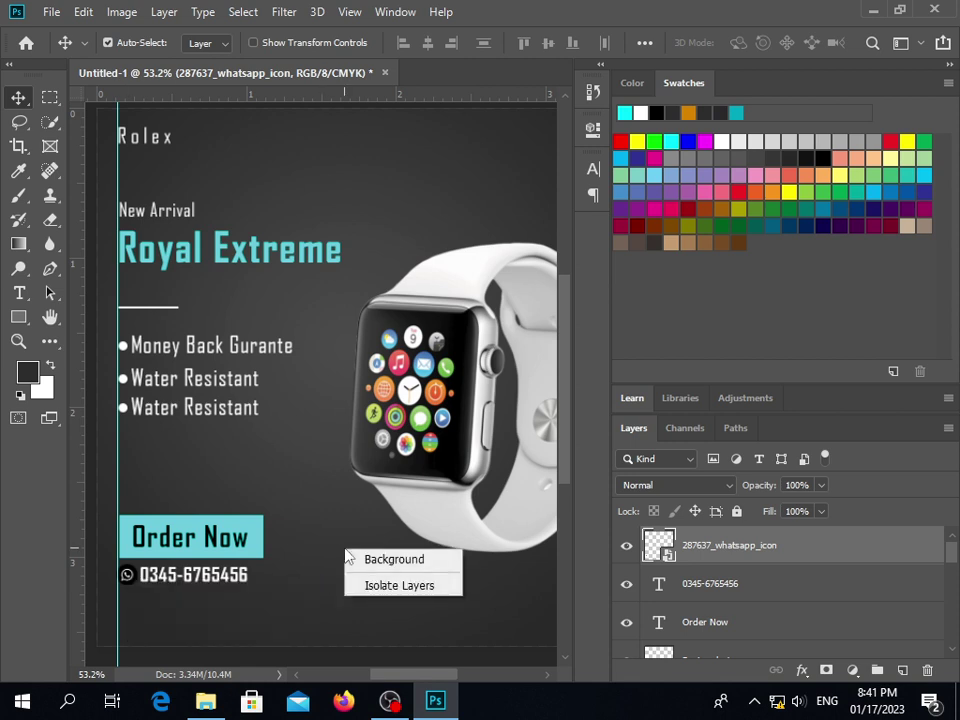
pyautogui.click(313, 531)
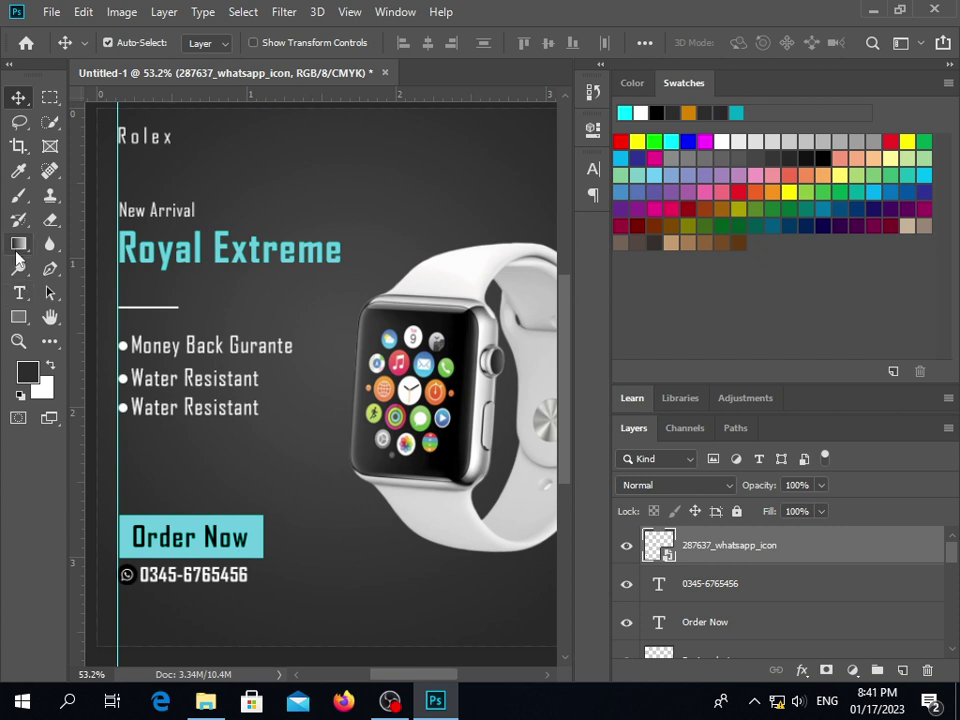
# Switch to the Paint Bucket Tool, then bring up the Windows Start menu
pyautogui.click(19, 243)
pyautogui.click(56, 262)
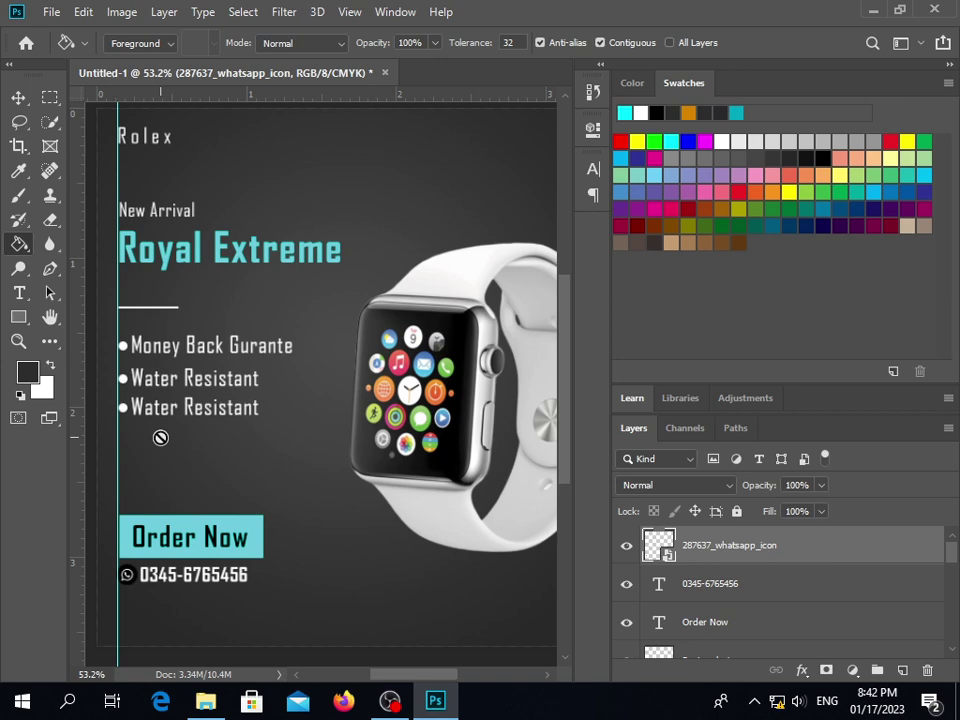
pyautogui.press('super')
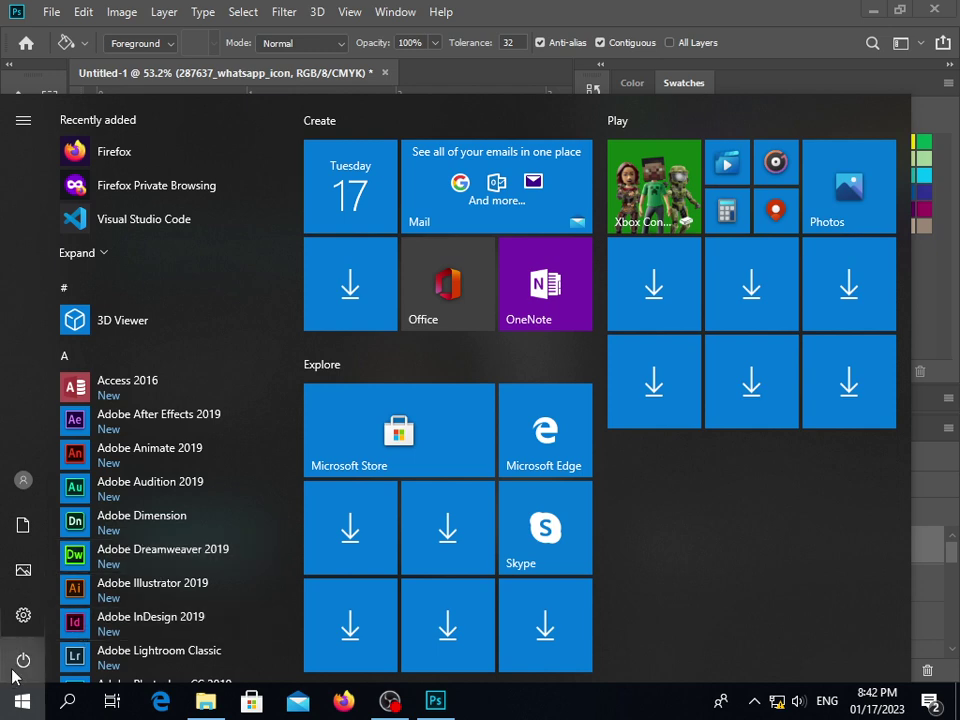
# Dismiss the Start menu, close the Window menu unchanged, and return to the Move Tool
pyautogui.click(20, 700)
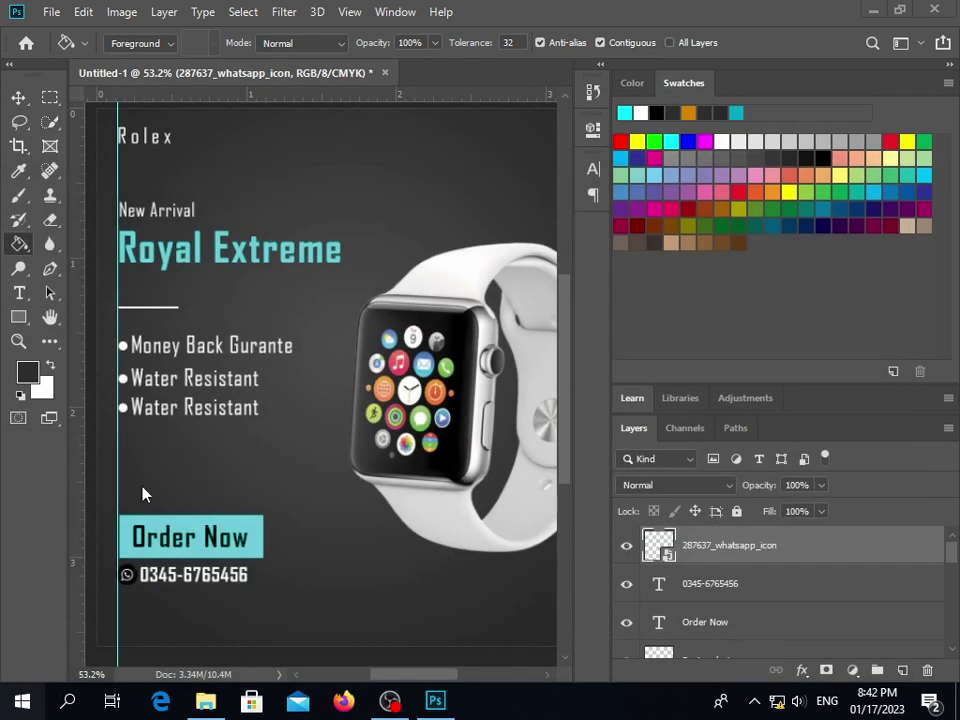
pyautogui.click(394, 12)
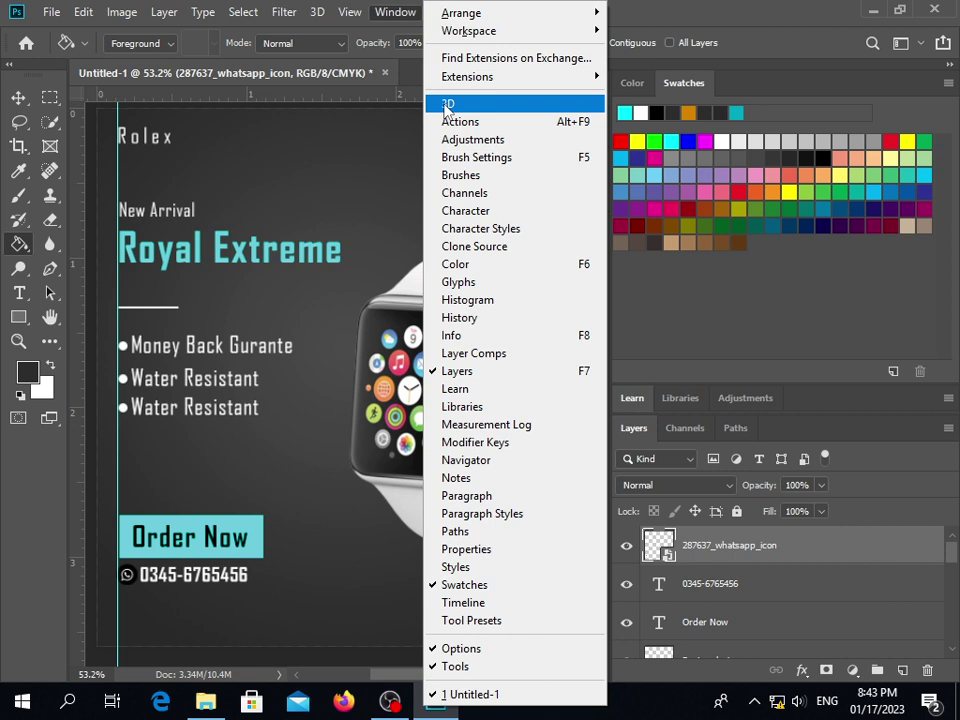
pyautogui.click(372, 222)
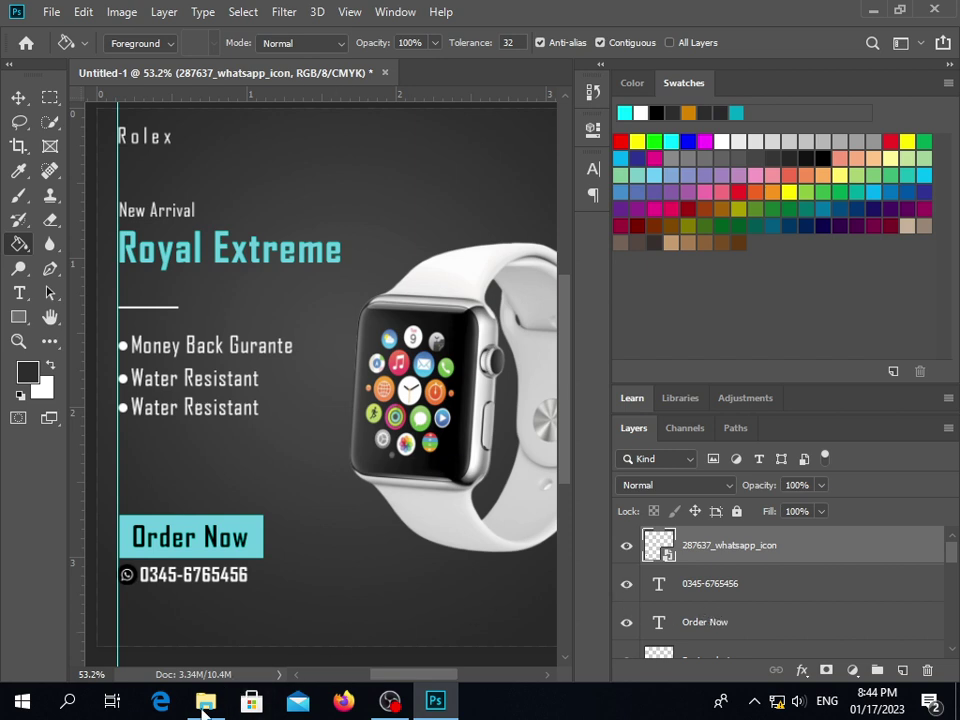
pyautogui.click(12, 97)
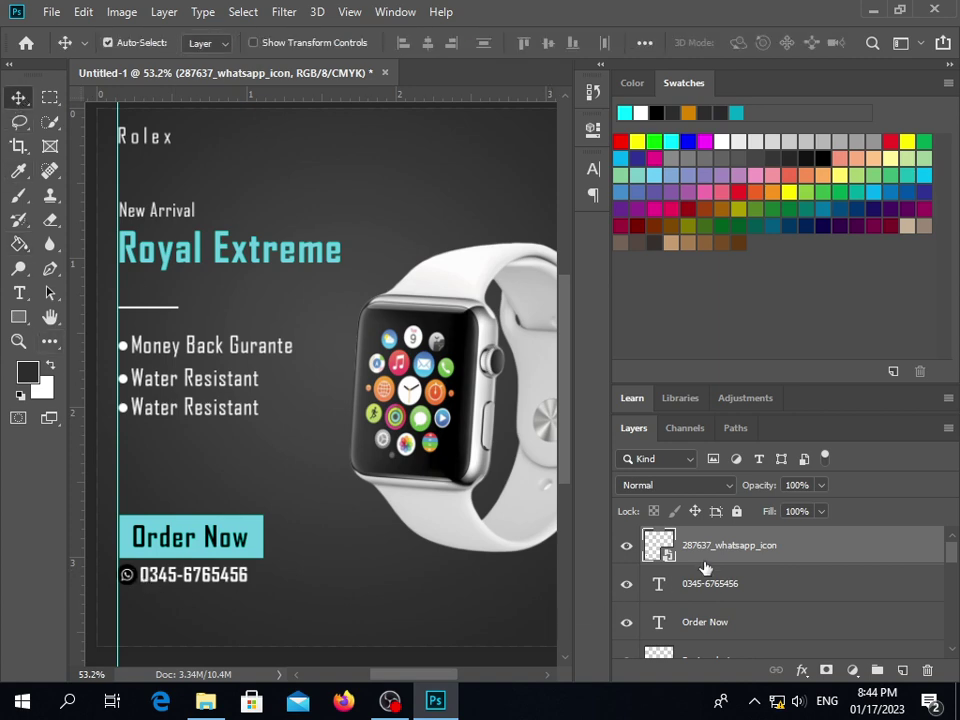
# Try a Color Overlay on the whatsapp_icon layer, cancel it, and delete the layer
pyautogui.rightClick(718, 562)
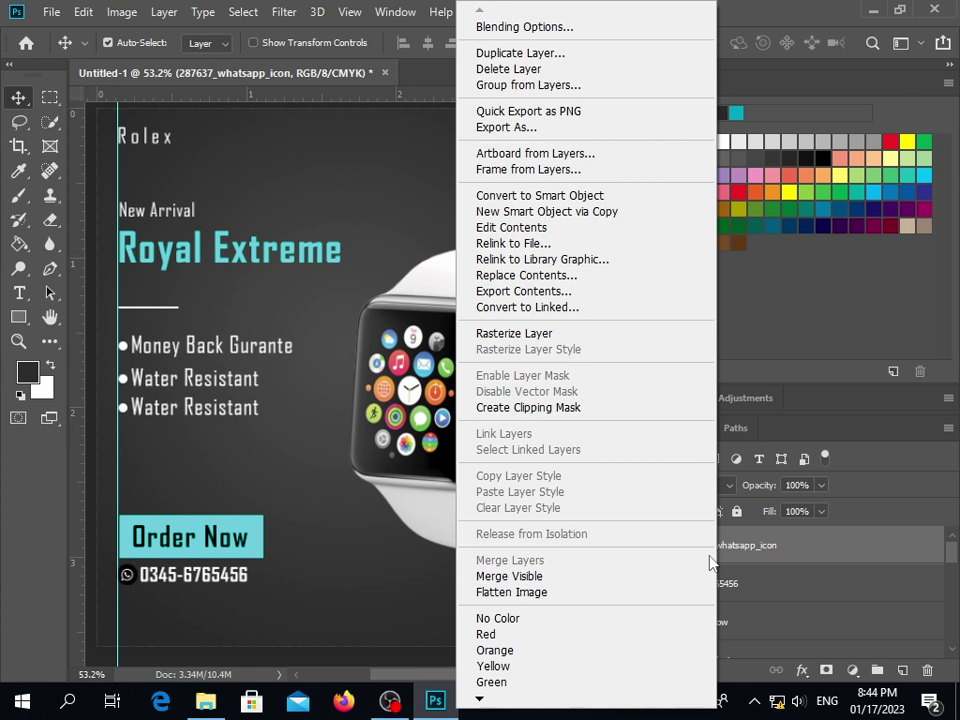
pyautogui.click(577, 28)
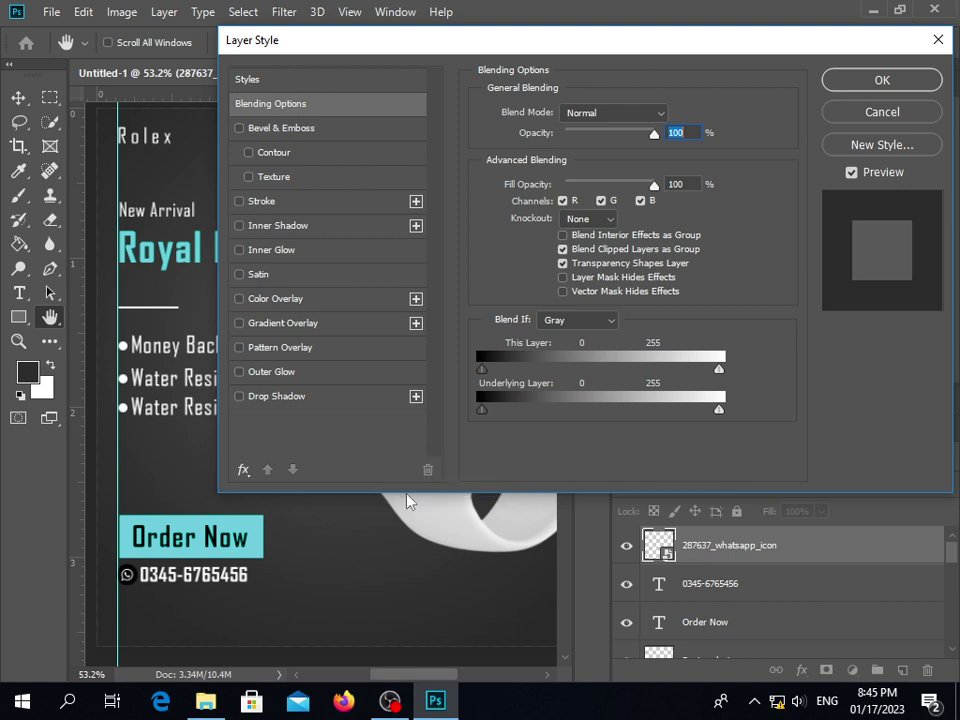
pyautogui.click(306, 298)
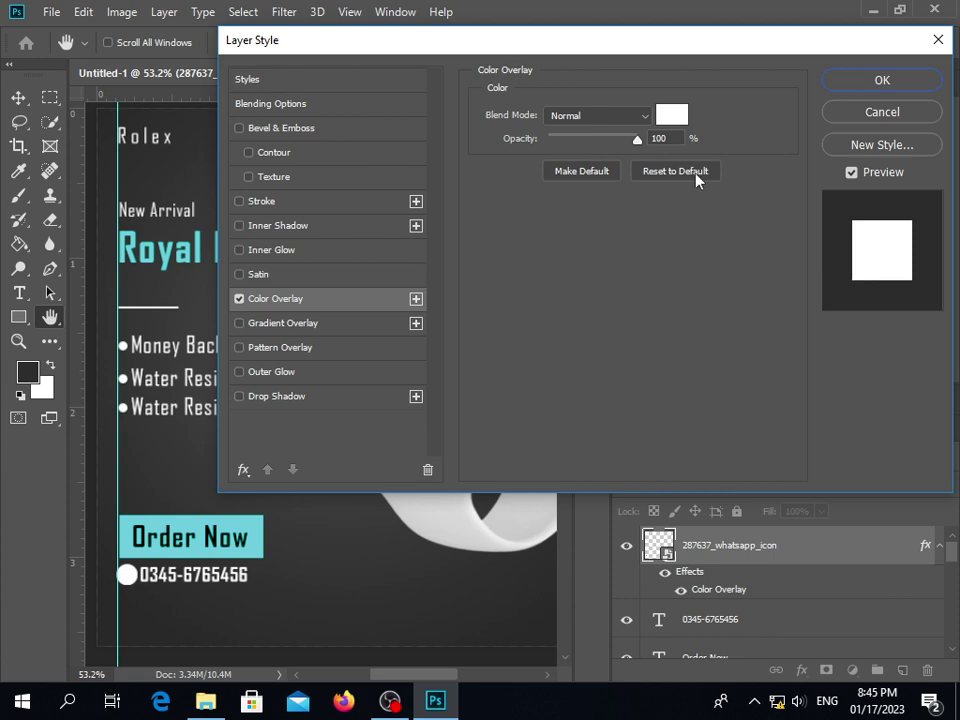
pyautogui.click(882, 112)
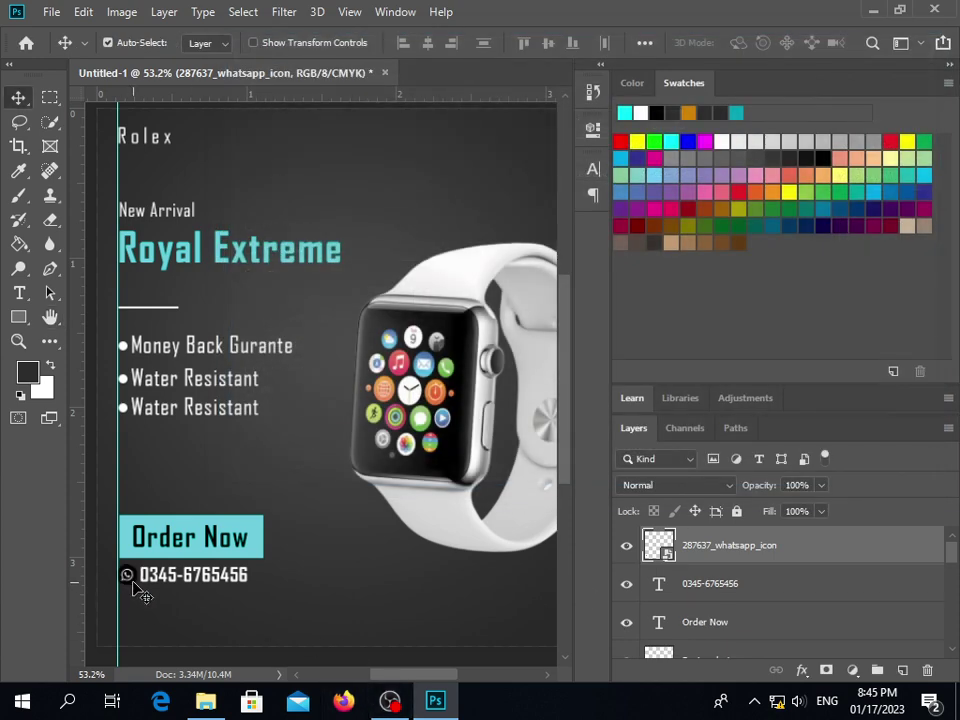
pyautogui.press('Delete')
# Place the Instagram PNG from Downloads into the poster, scaled to 2% height
pyautogui.click(205, 700)
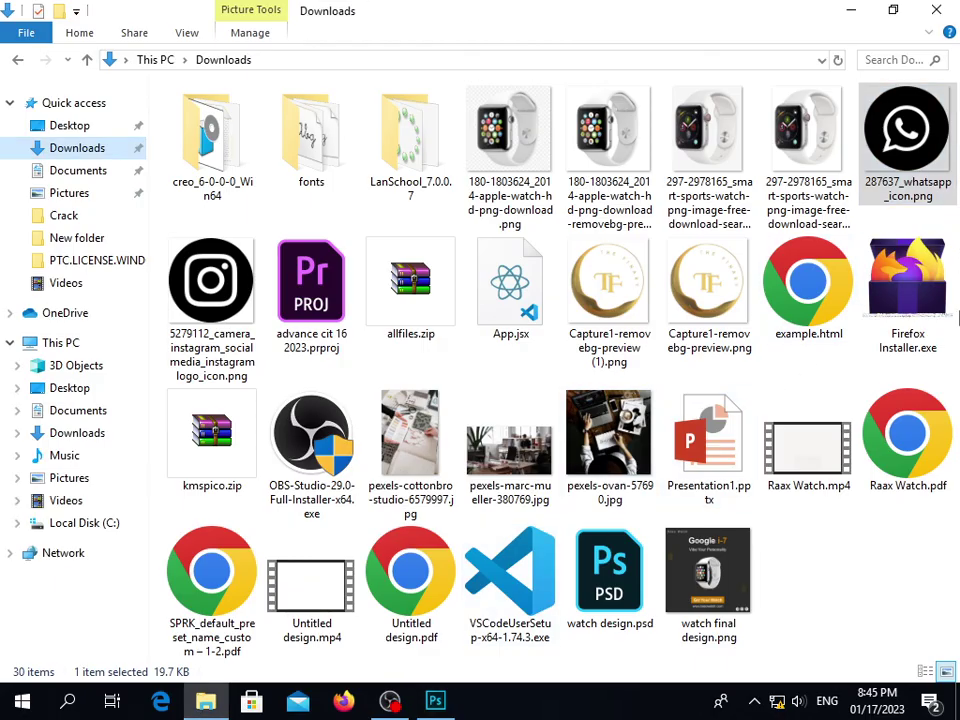
pyautogui.click(222, 313)
pyautogui.moveTo(222, 313); pyautogui.dragTo(414, 602)
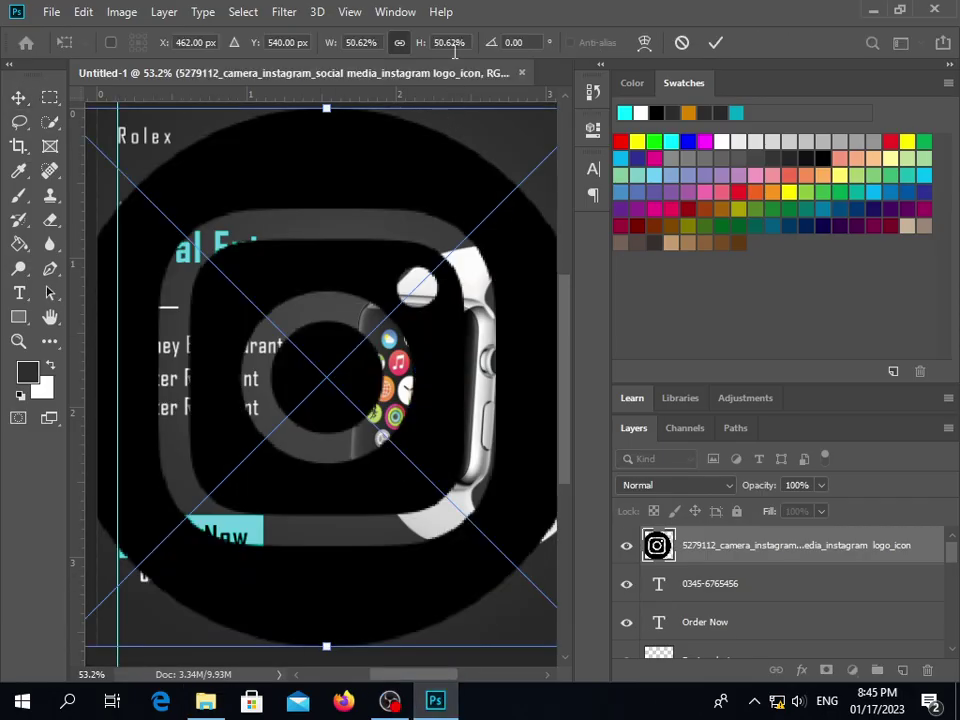
pyautogui.click(452, 43)
pyautogui.write('2')
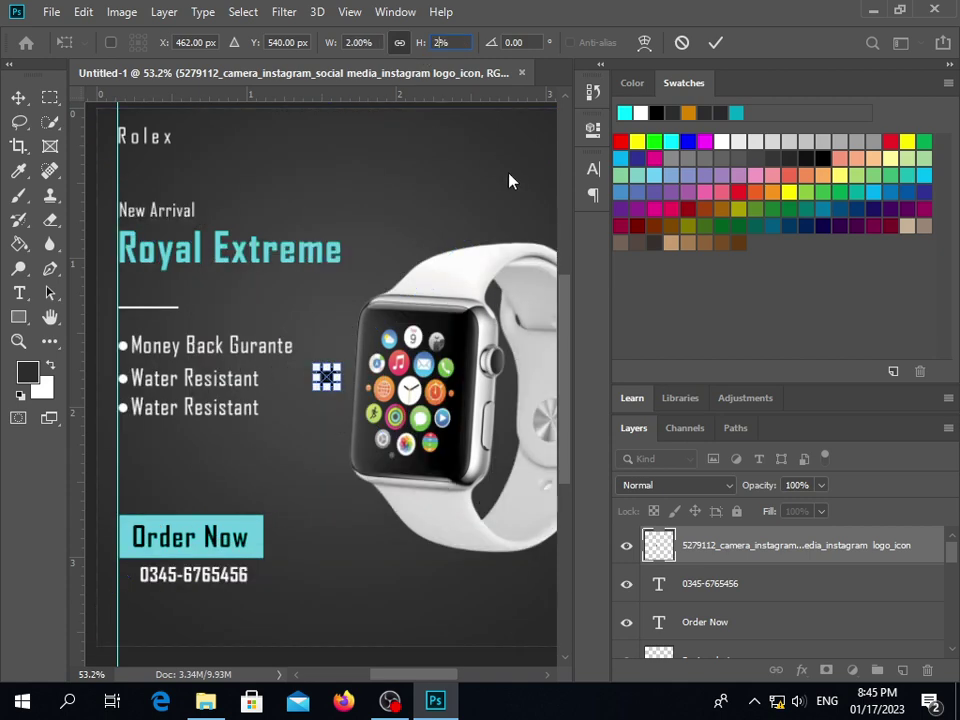
pyautogui.click(724, 45)
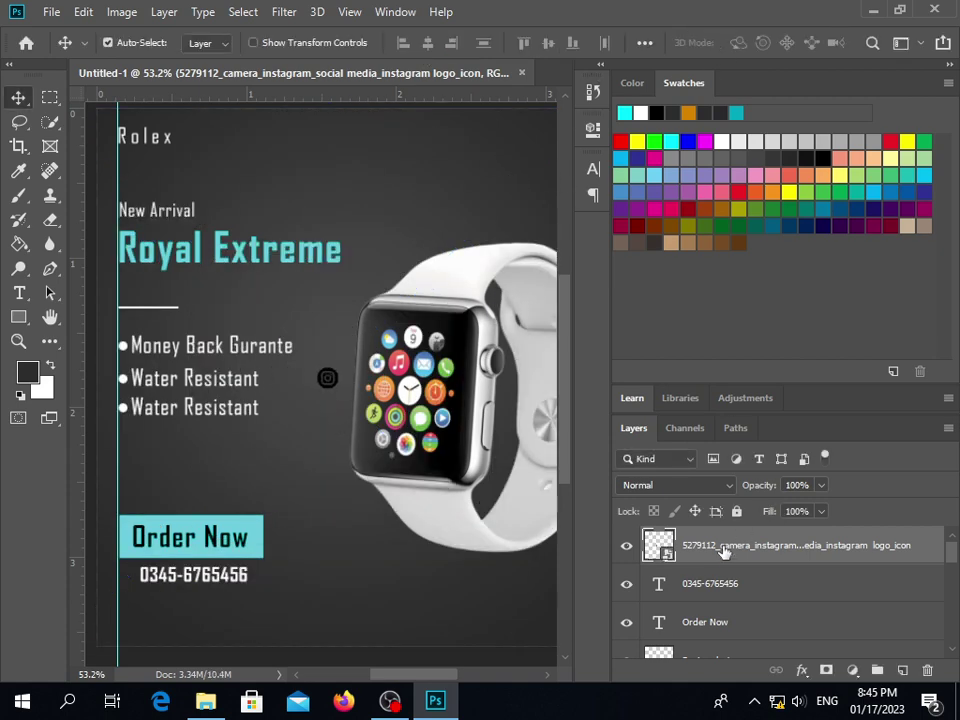
# Give the Instagram logo layer a white Color Overlay
pyautogui.rightClick(663, 551)
pyautogui.click(611, 28)
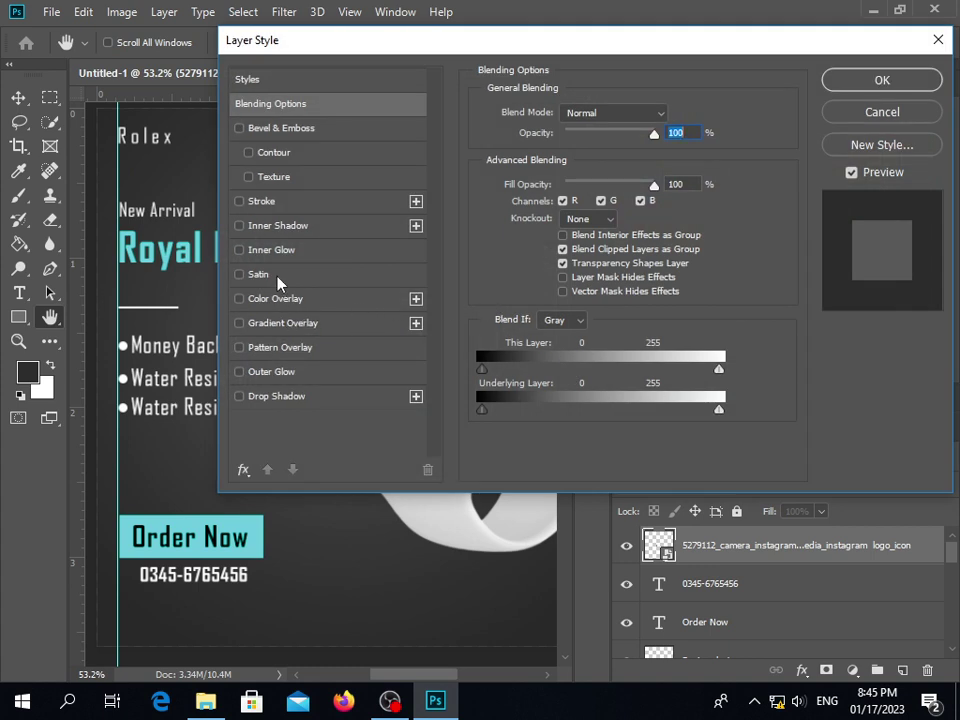
pyautogui.click(386, 298)
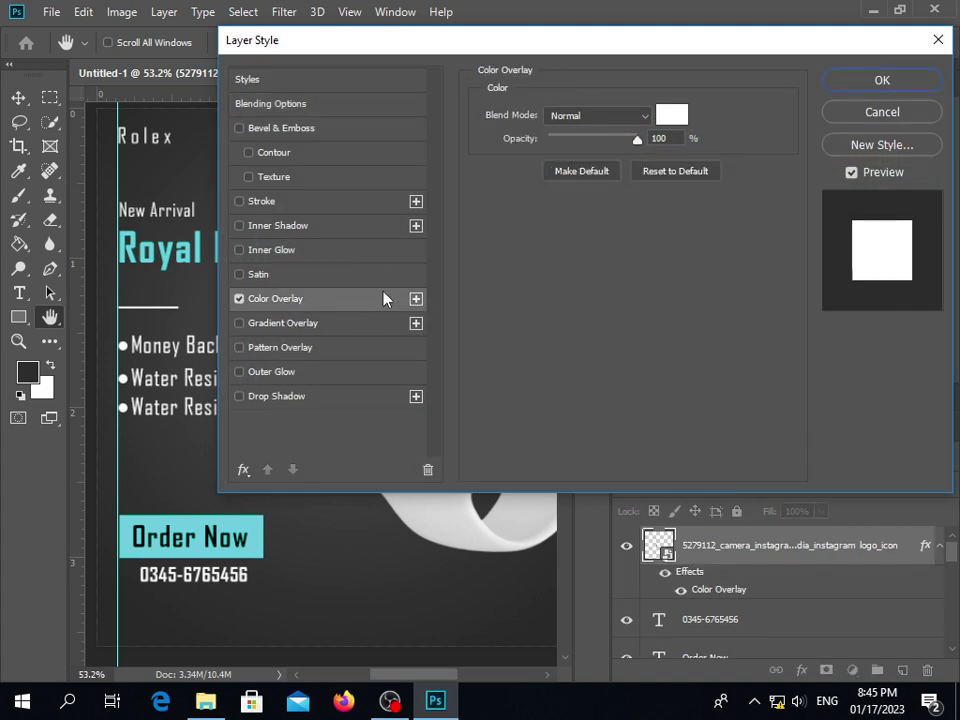
pyautogui.moveTo(464, 46); pyautogui.dragTo(681, 43)
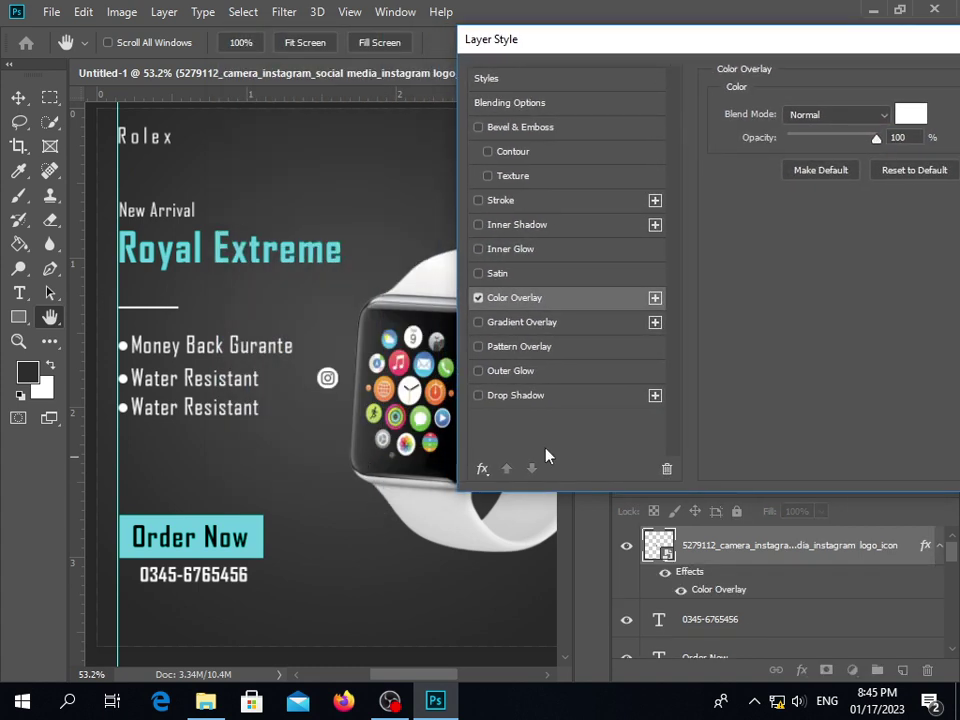
pyautogui.moveTo(786, 57); pyautogui.dragTo(536, 64)
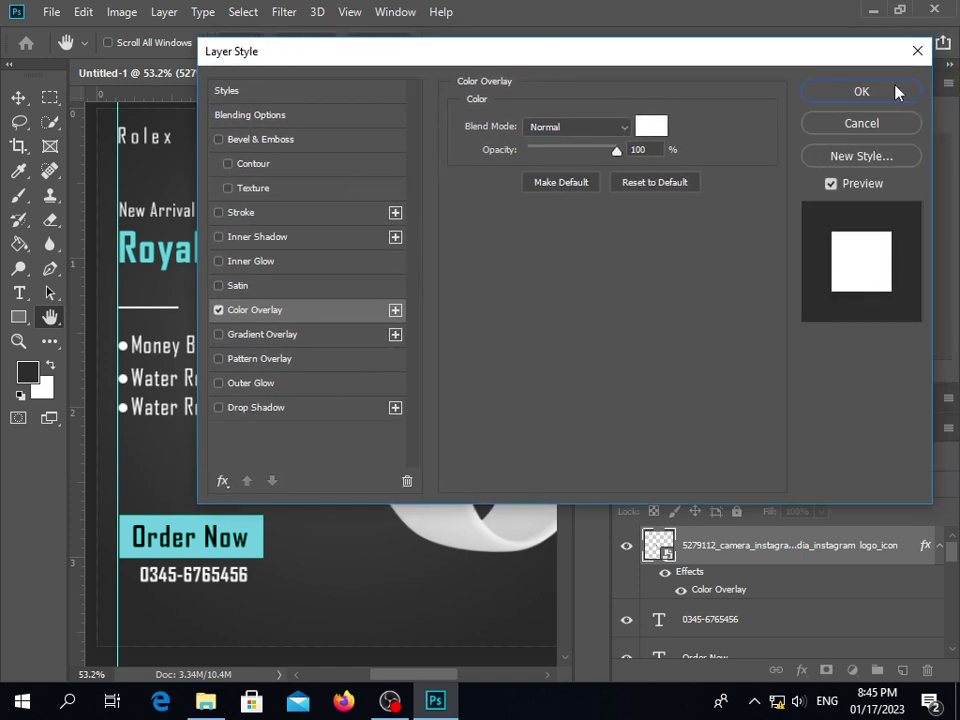
pyautogui.click(896, 90)
# Move the Instagram logo left of the phone number and nudge the number right
pyautogui.moveTo(329, 386); pyautogui.dragTo(131, 584)
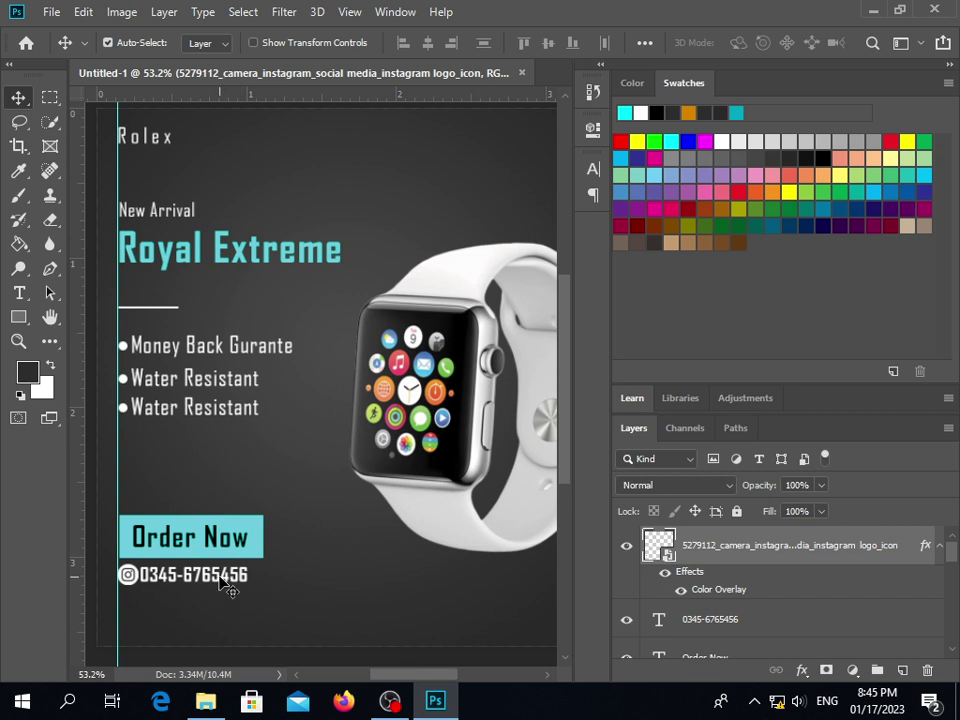
pyautogui.click(222, 584)
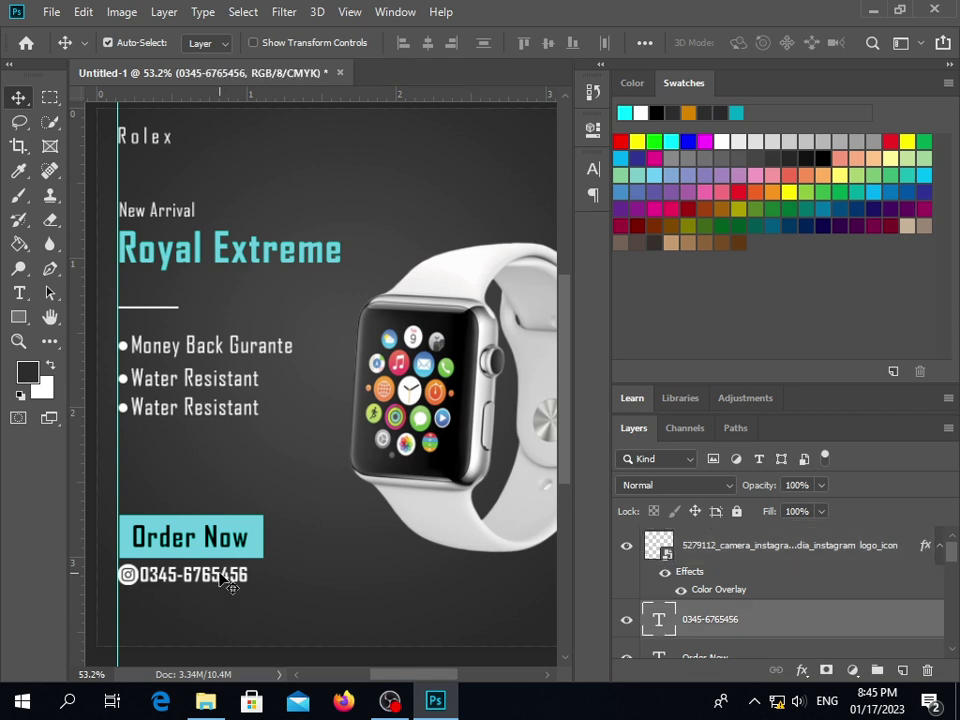
pyautogui.press('Right')
pyautogui.press('Right')
pyautogui.press('Right')
pyautogui.click(132, 582)
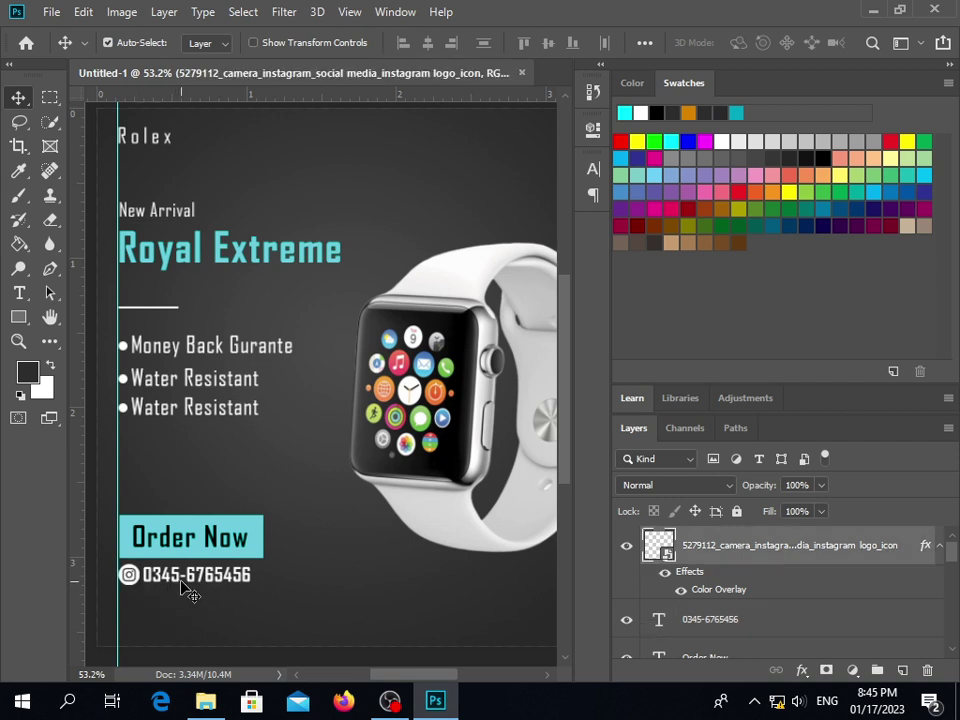
pyautogui.click(172, 596)
pyautogui.click(222, 582)
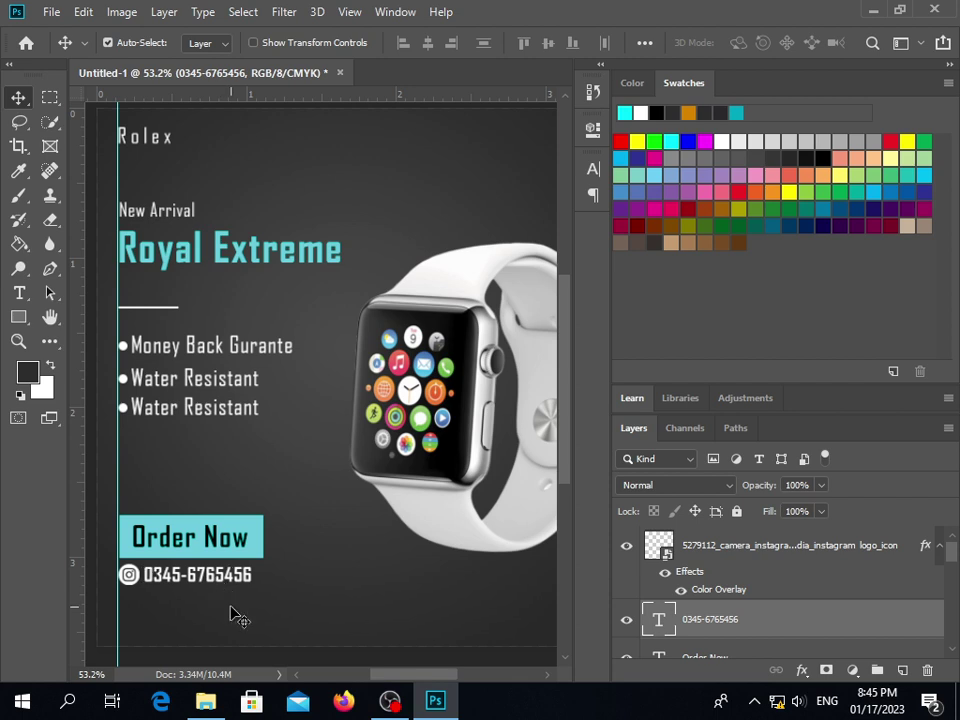
pyautogui.click(212, 620)
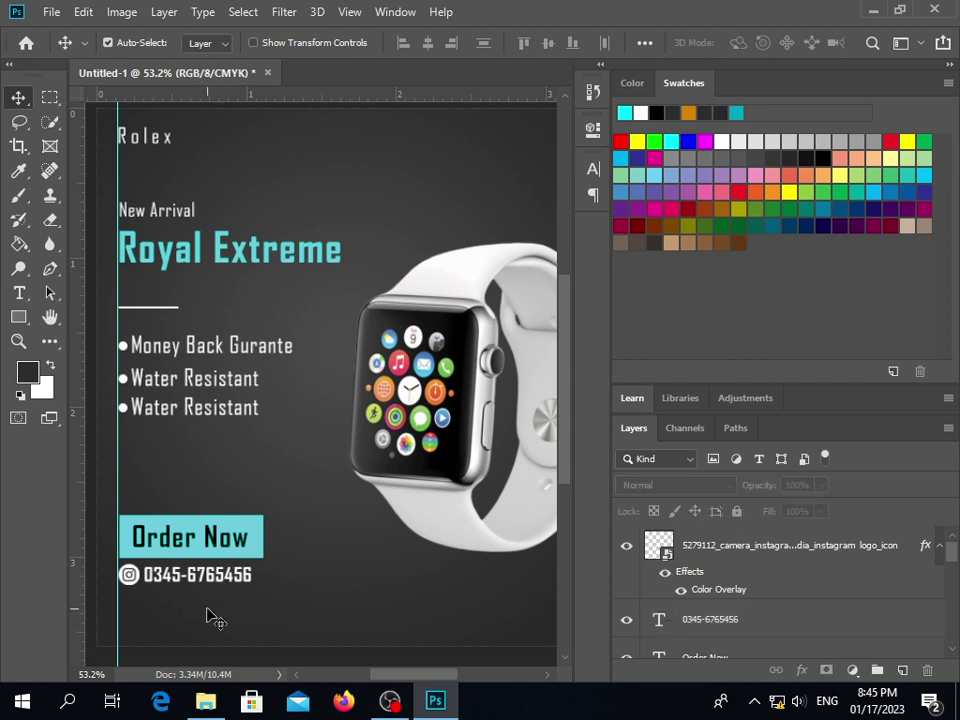
pyautogui.moveTo(162, 318); pyautogui.dragTo(132, 285)
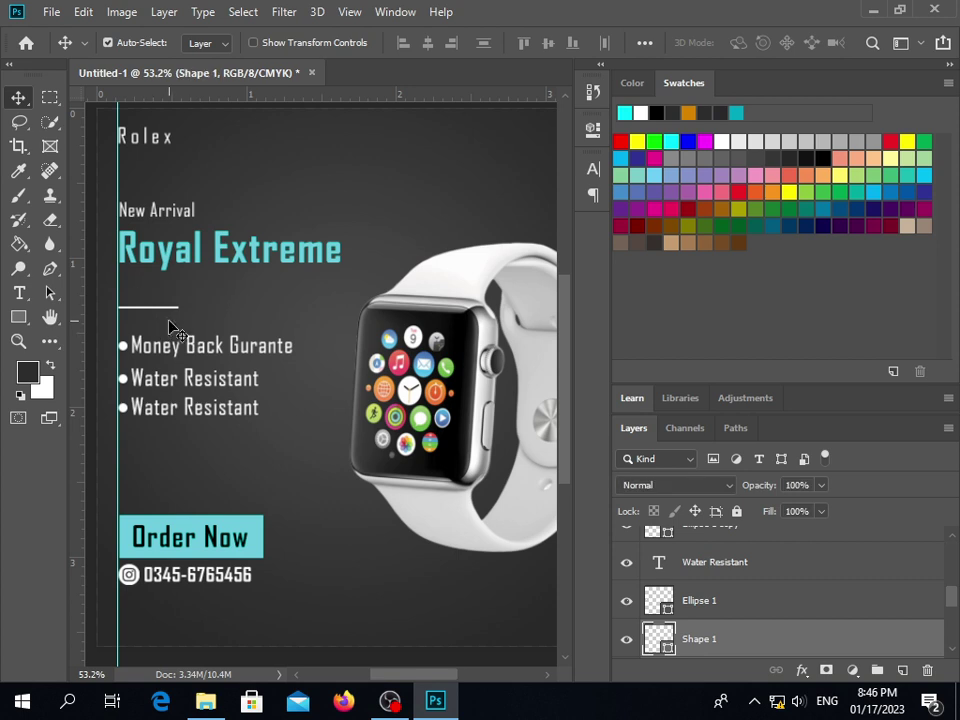
pyautogui.click(174, 327)
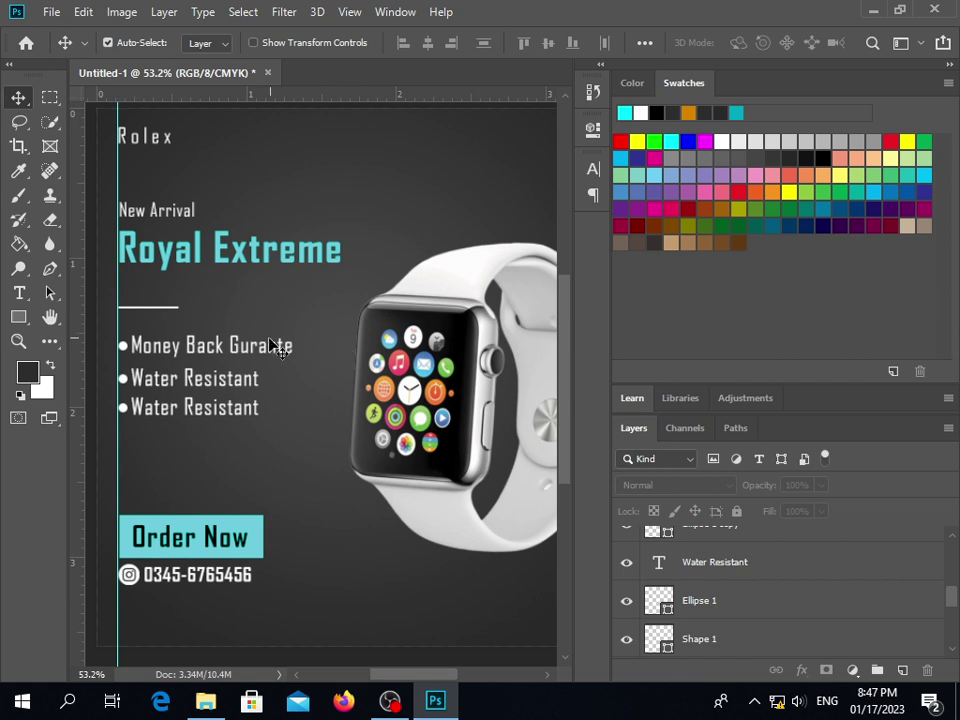
pyautogui.click(172, 318)
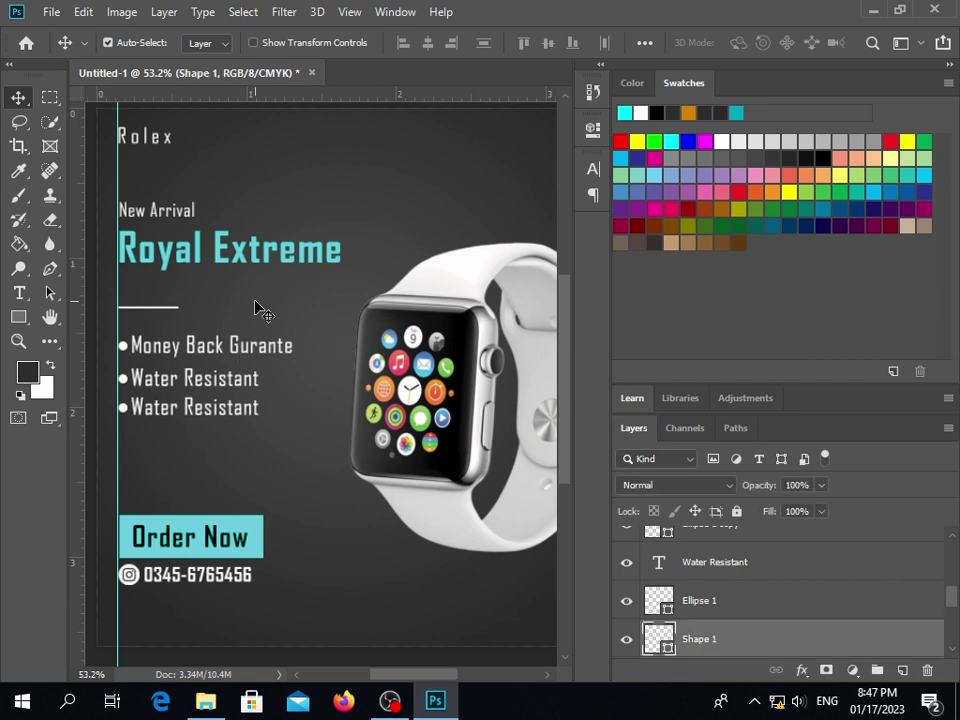
# Duplicate the short white divider line and move the copy below the feature list
pyautogui.click(258, 310)
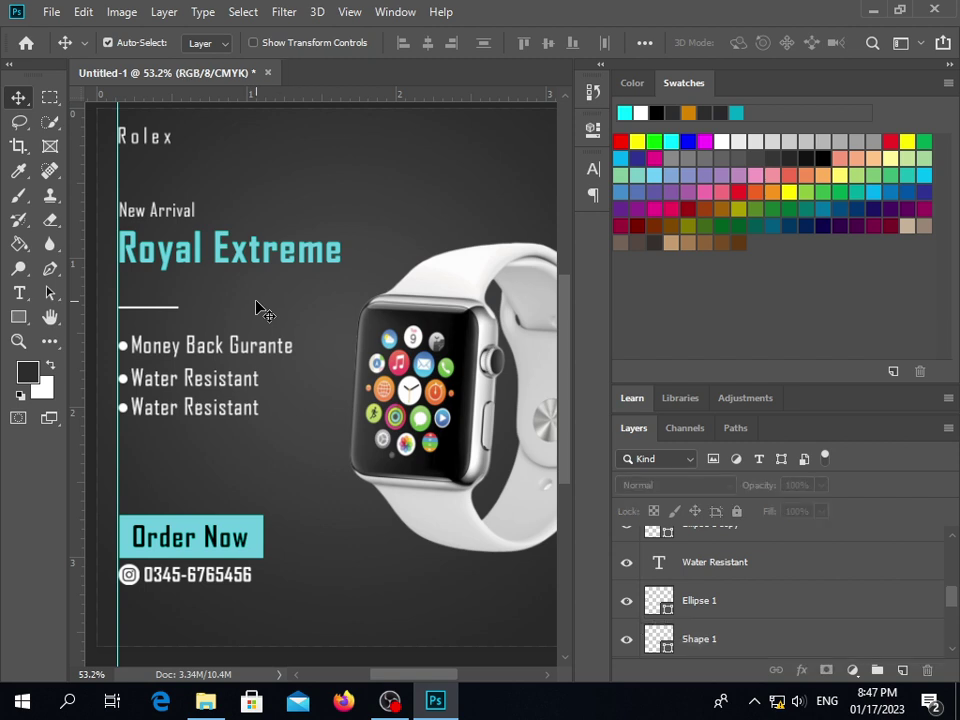
pyautogui.click(139, 315)
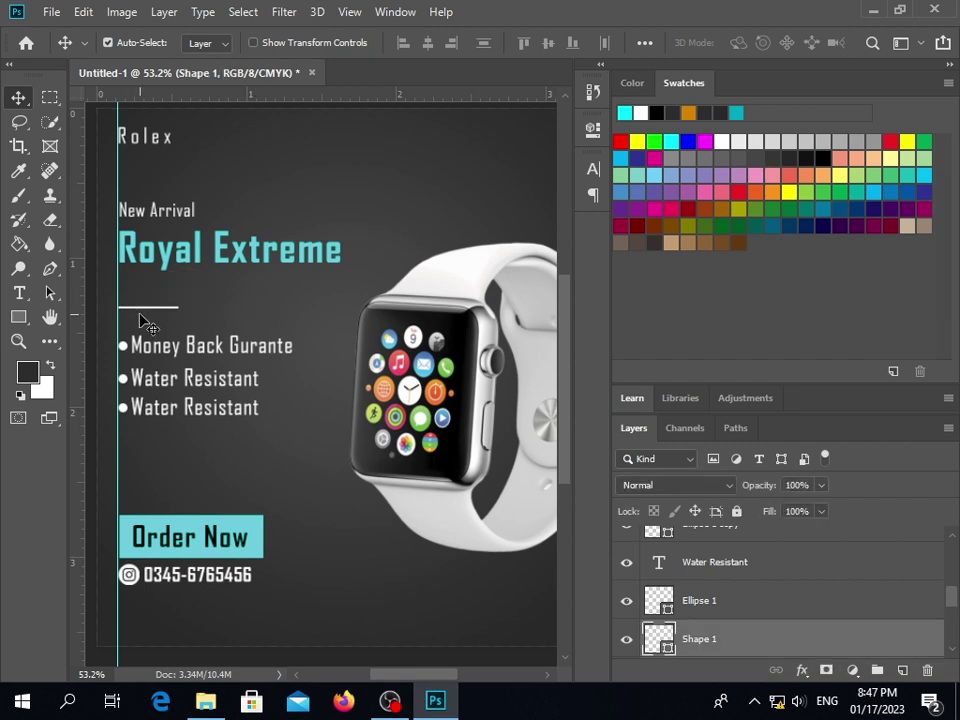
pyautogui.moveTo(139, 315); pyautogui.dragTo(142, 313)
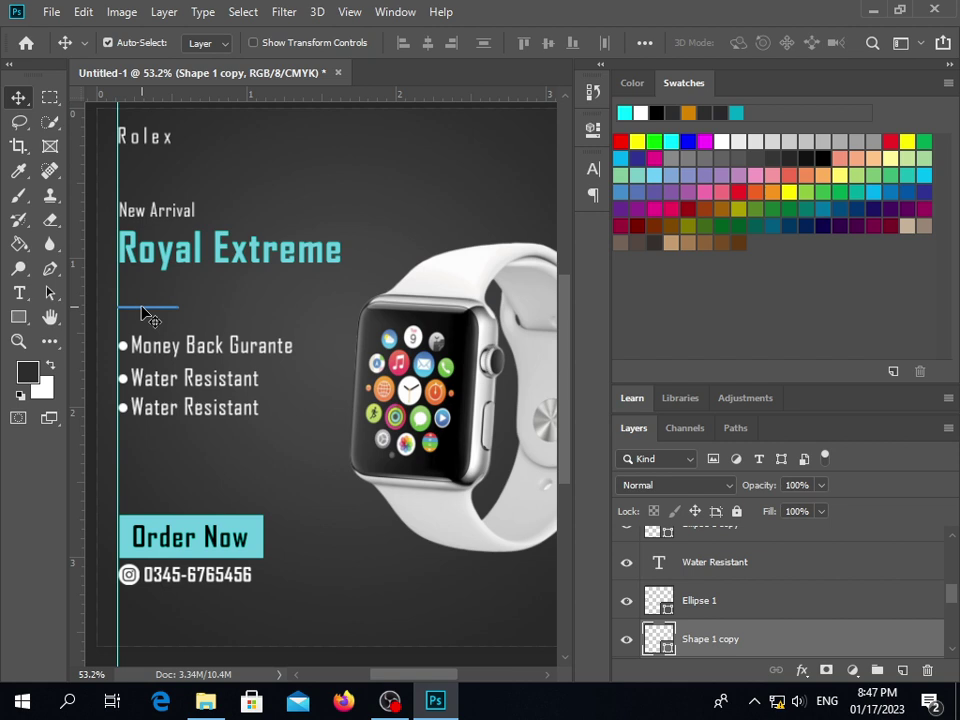
pyautogui.hotkey('shift', 'Down')
pyautogui.hotkey('shift', 'Down')
pyautogui.hotkey('shift', 'Down')
pyautogui.hotkey('shift', 'Down')
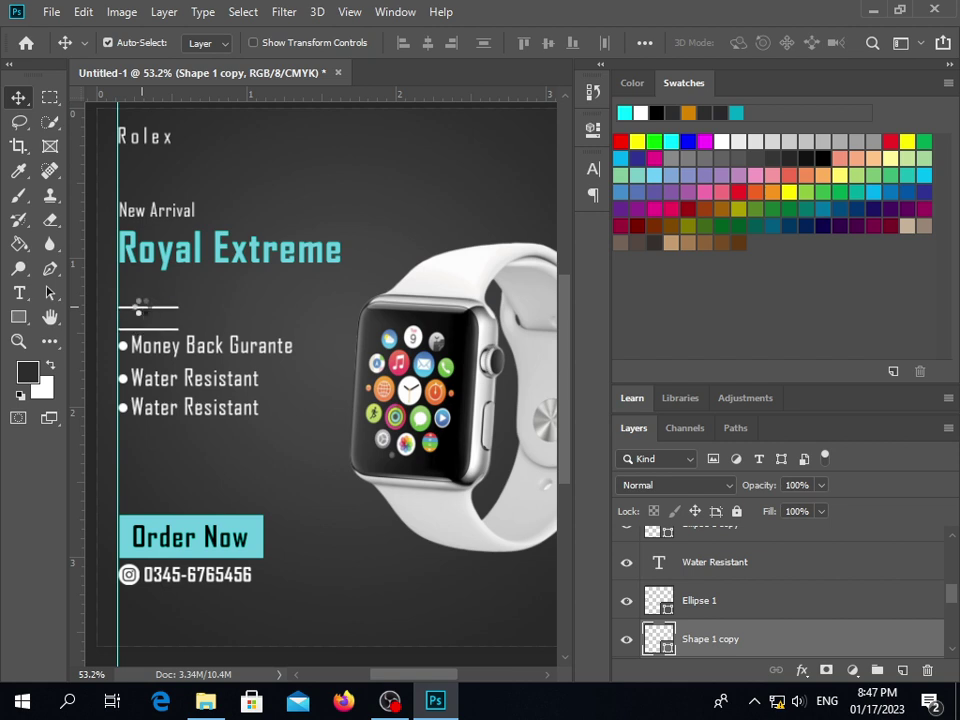
pyautogui.hotkey('shift', 'Down')
pyautogui.hotkey('shift', 'Down')
pyautogui.hotkey('shift', 'Down')
pyautogui.hotkey('shift', 'Down')
pyautogui.hotkey('shift', 'Down')
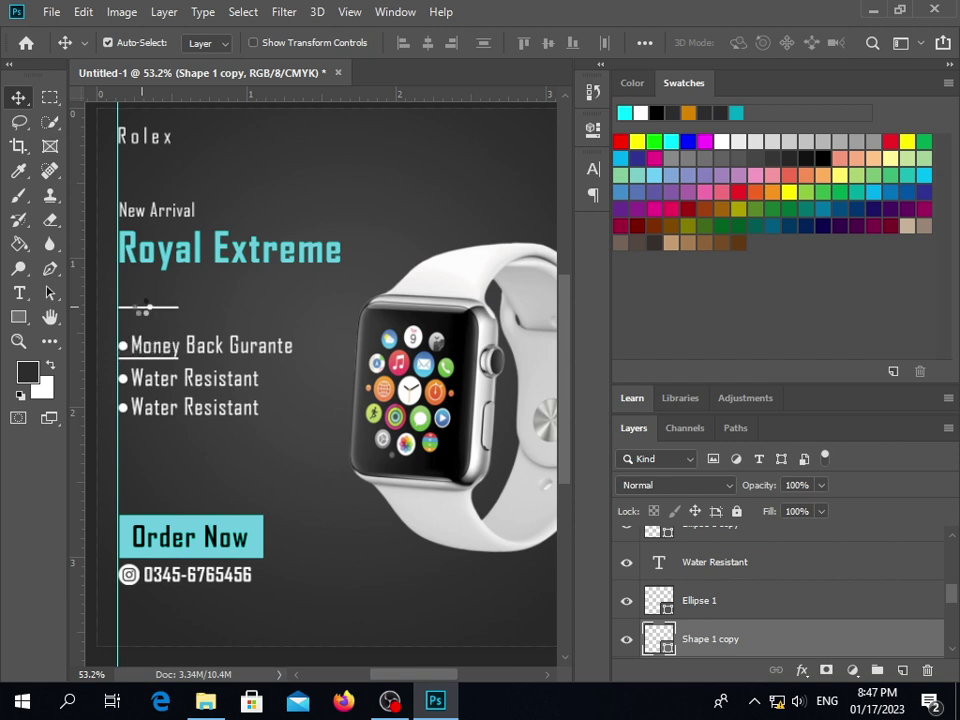
pyautogui.hotkey('shift', 'Down')
pyautogui.hotkey('shift', 'Down')
pyautogui.hotkey('shift', 'Down')
pyautogui.hotkey('shift', 'Down')
pyautogui.hotkey('shift', 'Down')
pyautogui.hotkey('shift', 'Down')
pyautogui.hotkey('shift', 'Down')
pyautogui.hotkey('shift', 'Down')
pyautogui.hotkey('shift', 'Down')
pyautogui.hotkey('shift', 'Down')
pyautogui.hotkey('shift', 'Down')
pyautogui.hotkey('shift', 'Down')
pyautogui.hotkey('shift', 'Down')
pyautogui.hotkey('shift', 'Down')
pyautogui.hotkey('shift', 'Down')
pyautogui.hotkey('shift', 'Down')
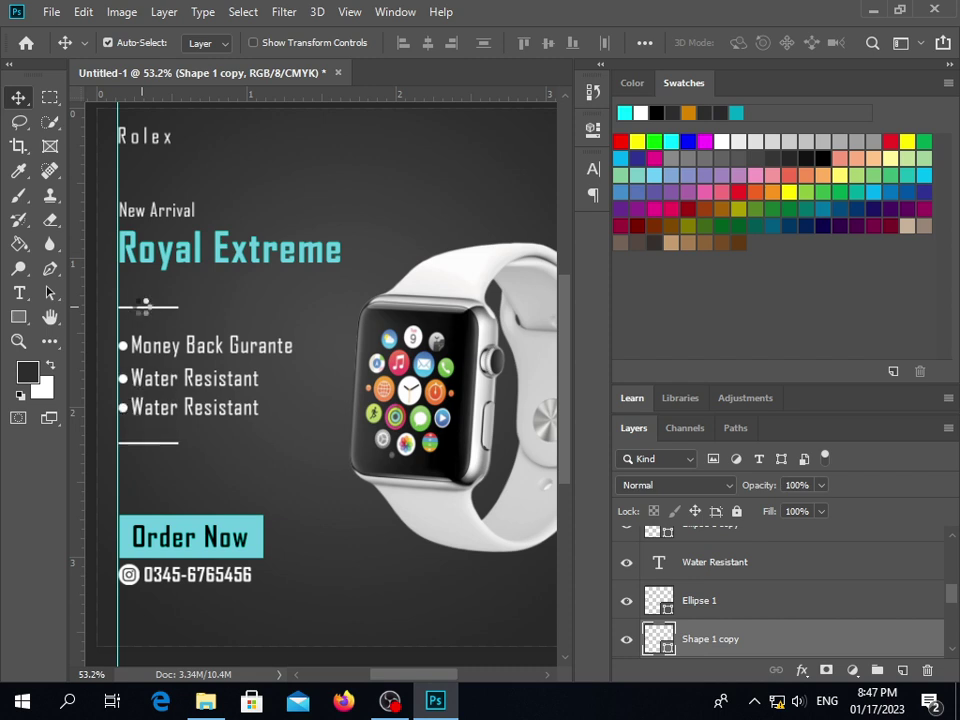
pyautogui.hotkey('shift', 'Down')
pyautogui.hotkey('shift', 'Down')
pyautogui.hotkey('shift', 'Down')
pyautogui.press('Down')
pyautogui.press('Down')
pyautogui.press('Down')
pyautogui.press('Down')
pyautogui.press('Down')
pyautogui.press('Down')
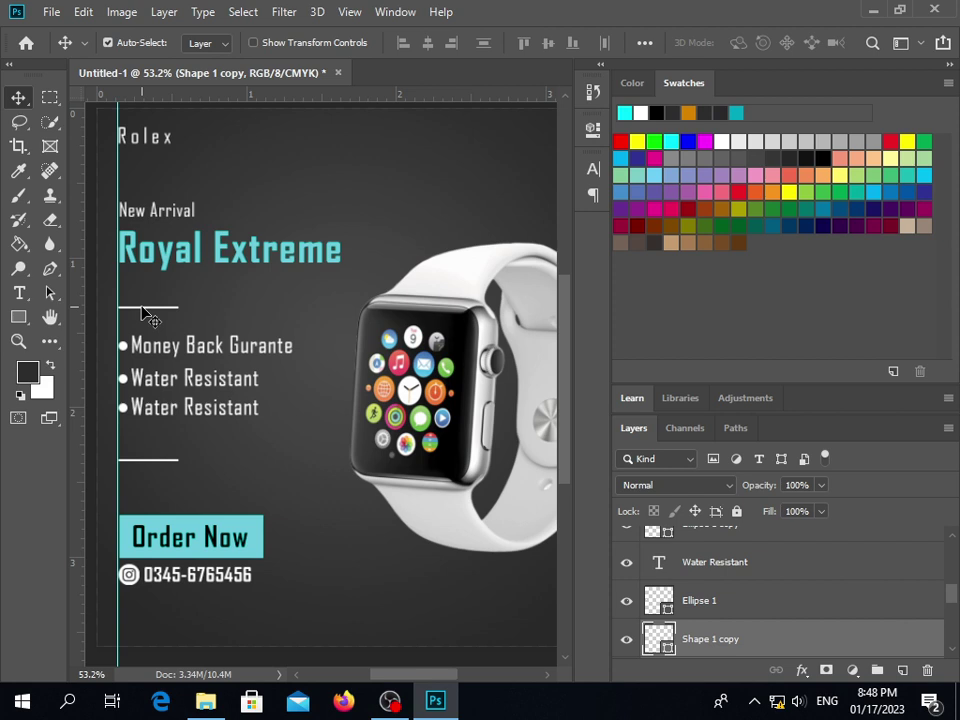
pyautogui.press('Down')
pyautogui.press('Down')
pyautogui.press('Down')
pyautogui.press('Down')
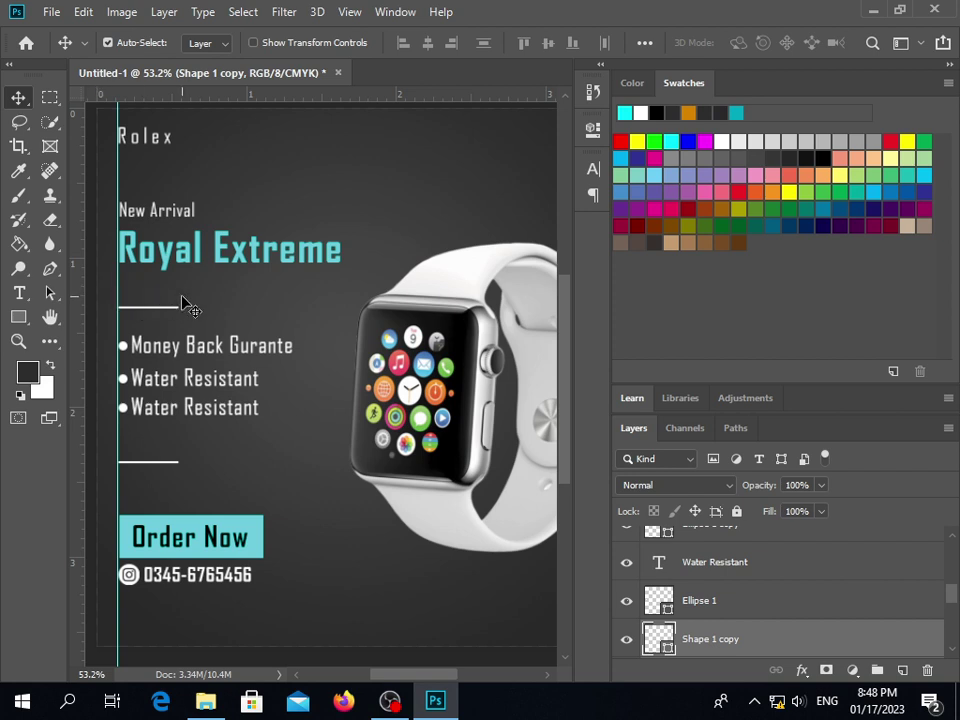
# Raise the upper divider a few pixels and fine-tune the lower divider's position
pyautogui.click(168, 310)
pyautogui.moveTo(167, 313); pyautogui.dragTo(170, 302)
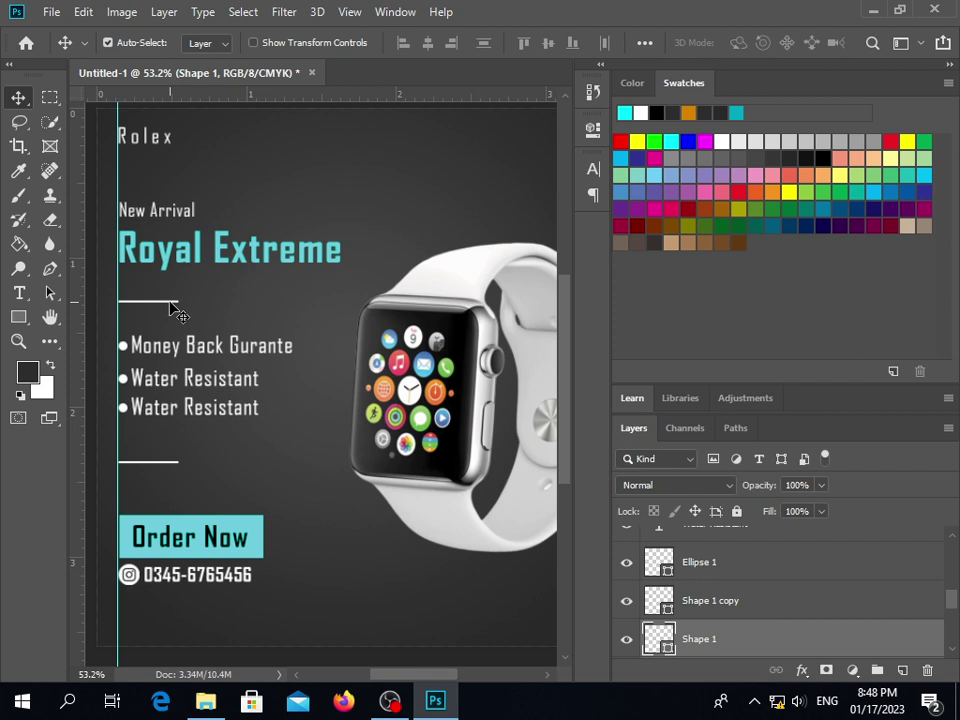
pyautogui.click(165, 470)
pyautogui.press('Down')
pyautogui.press('Down')
pyautogui.press('Down')
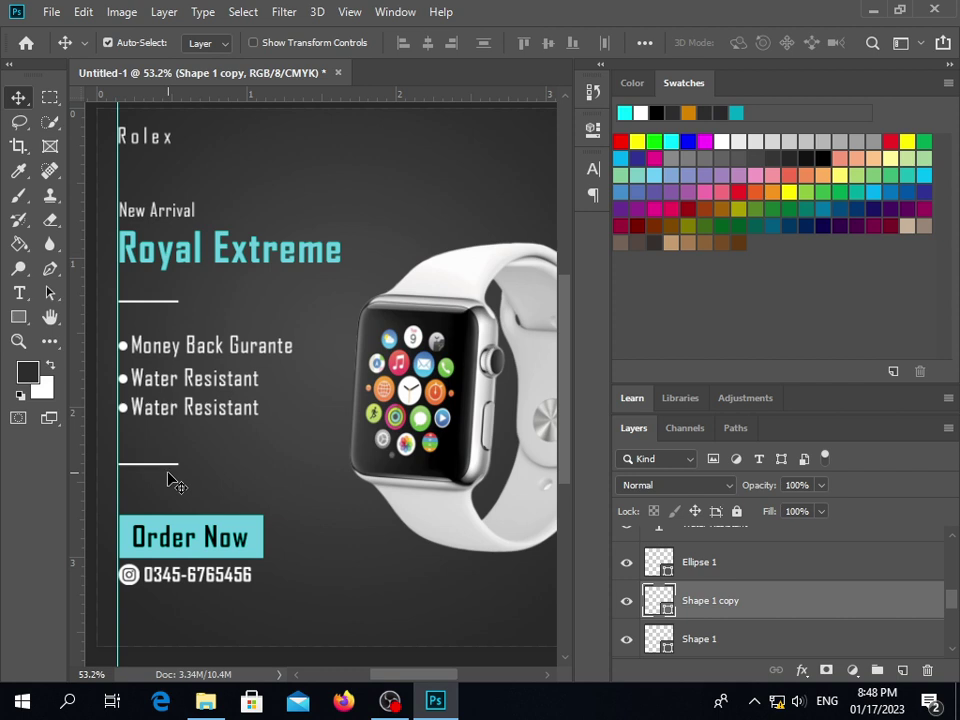
pyautogui.press('Down')
pyautogui.click(222, 472)
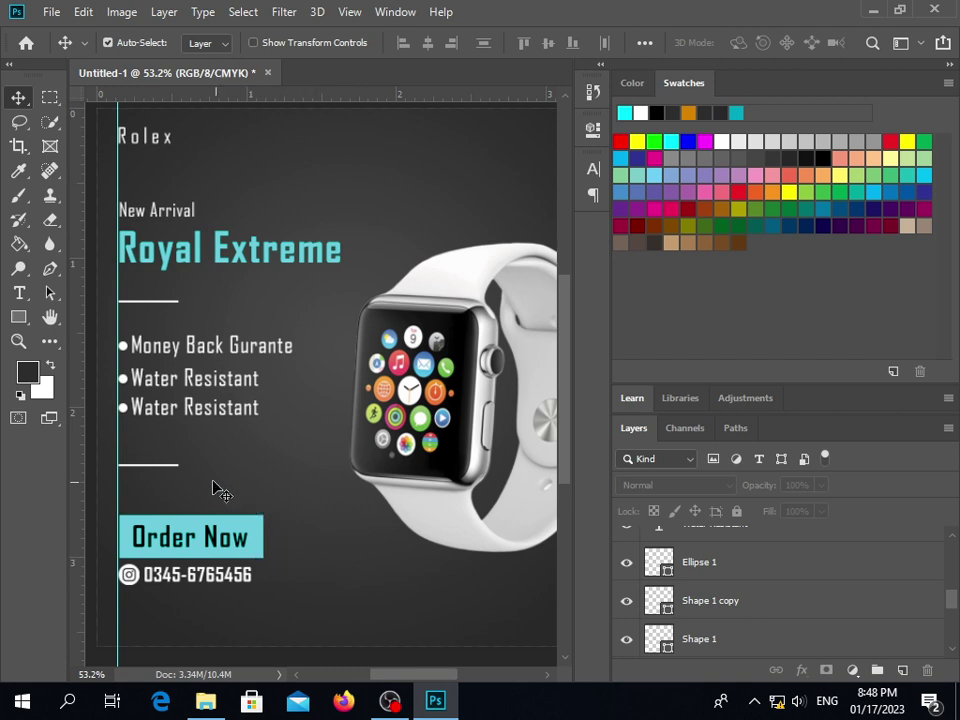
pyautogui.click(148, 464)
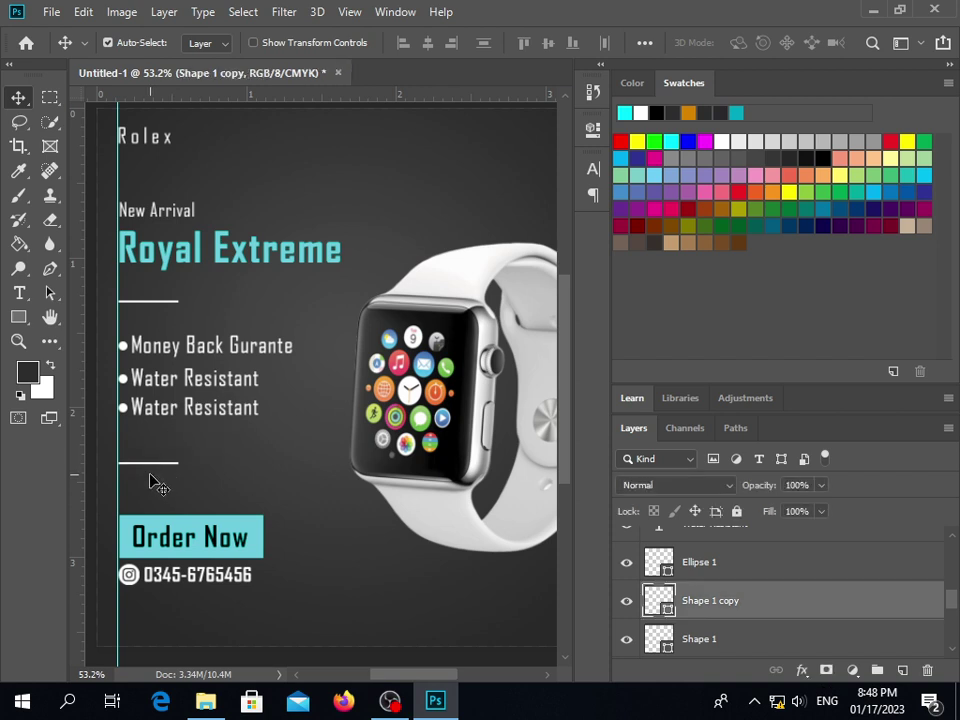
pyautogui.click(227, 490)
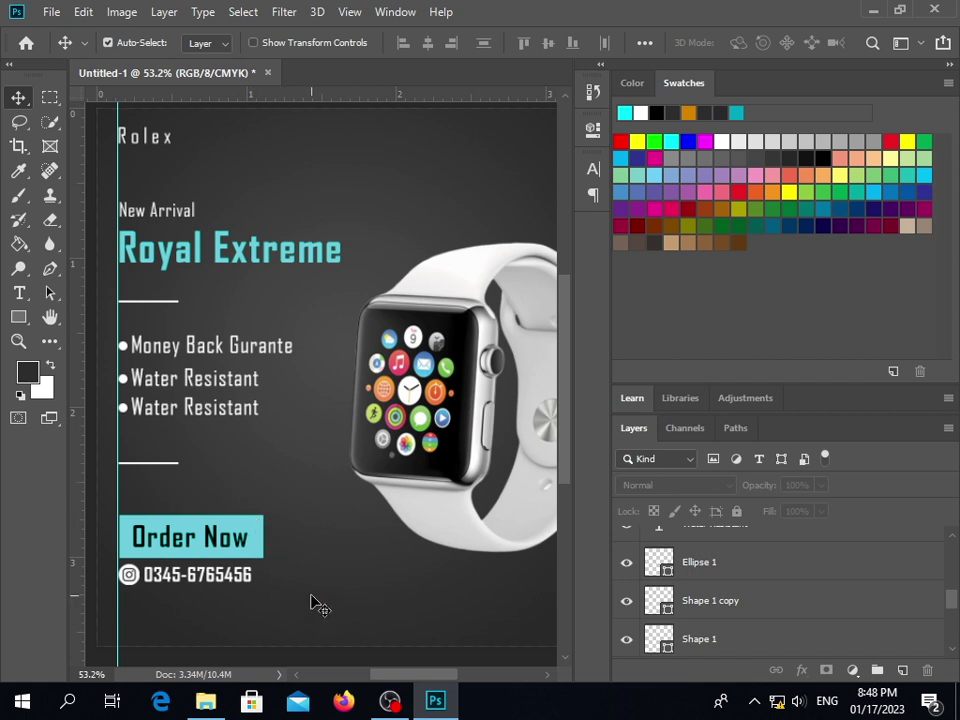
# Move the watch image down, then back up to align with the text, and zoom out to 33%
pyautogui.scroll(-2, 336, 598)
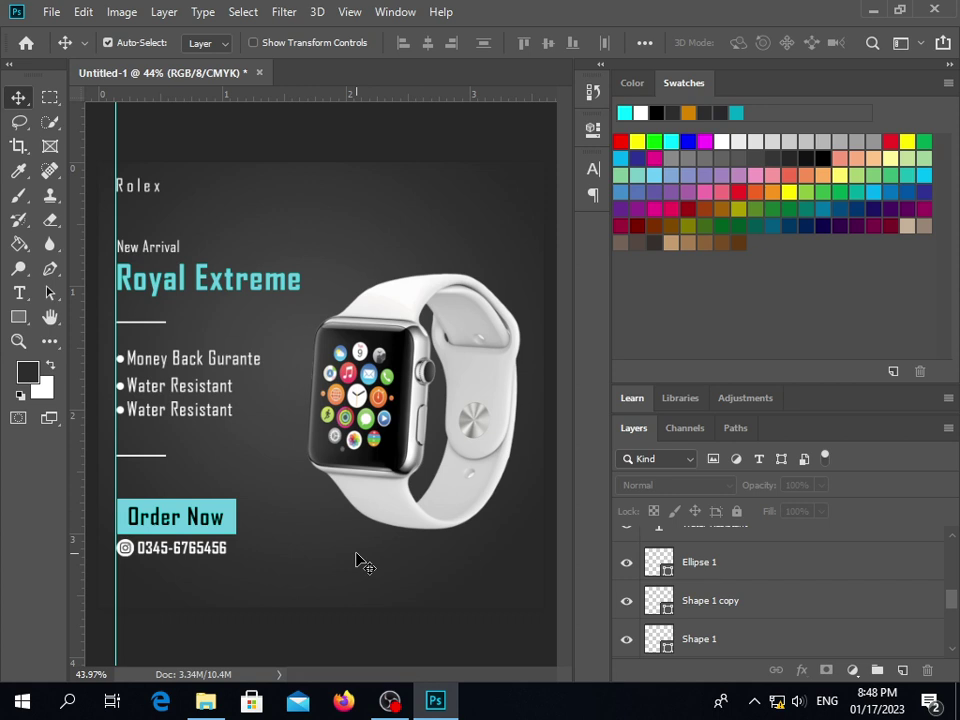
pyautogui.moveTo(484, 493); pyautogui.dragTo(479, 529)
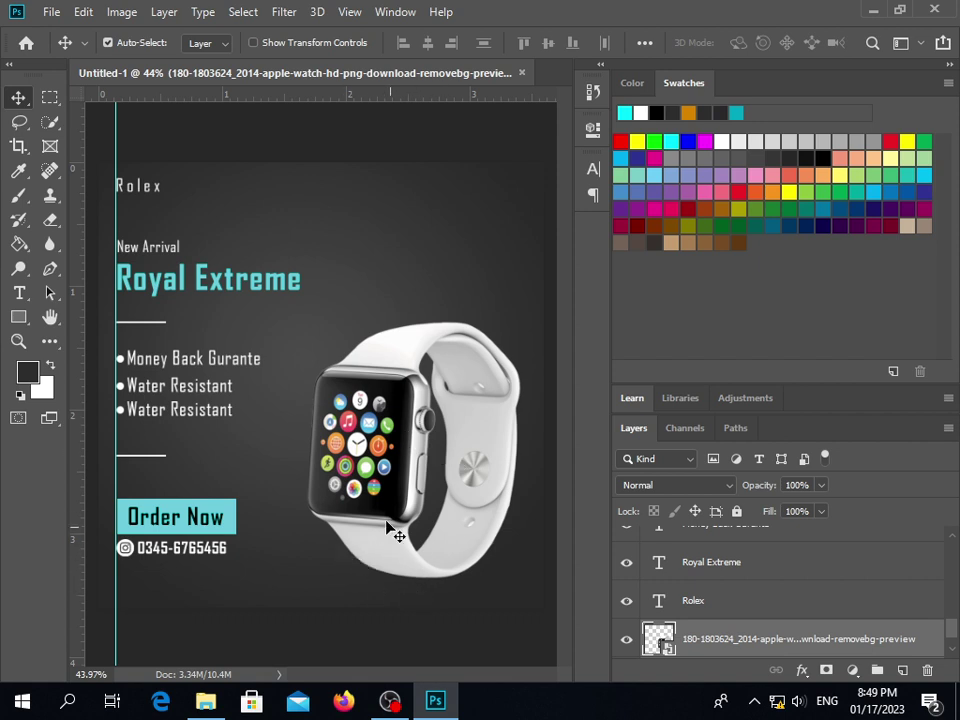
pyautogui.moveTo(391, 497); pyautogui.dragTo(385, 436)
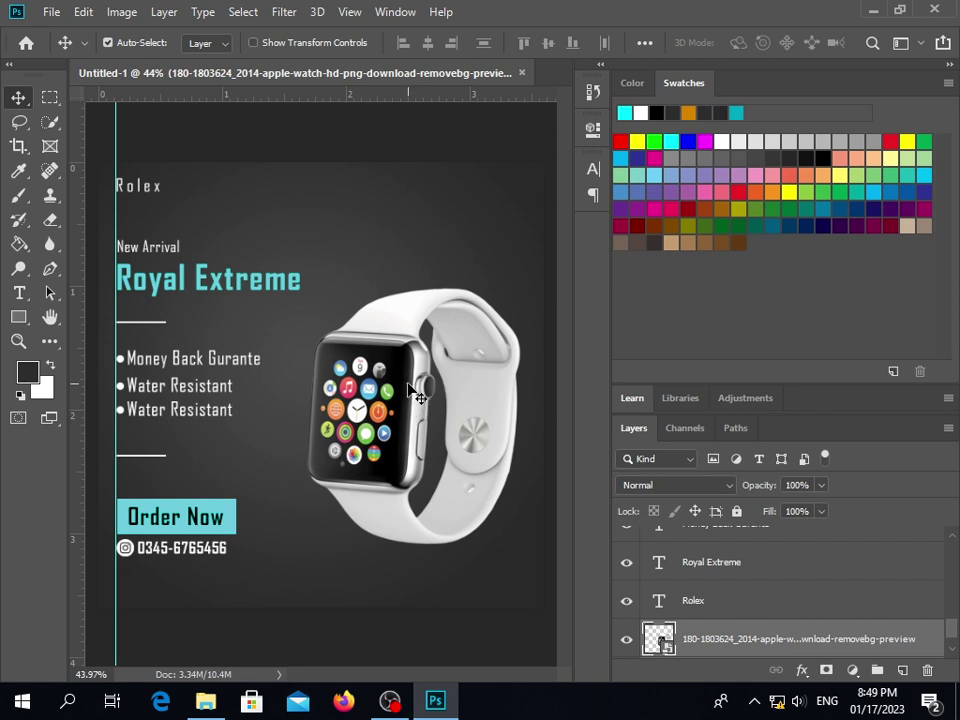
pyautogui.moveTo(410, 392)
pyautogui.mouseDown()
pyautogui.moveTo(409, 378)
pyautogui.moveTo(410, 392)
pyautogui.mouseUp()
pyautogui.hotkey('ctrl', '-')
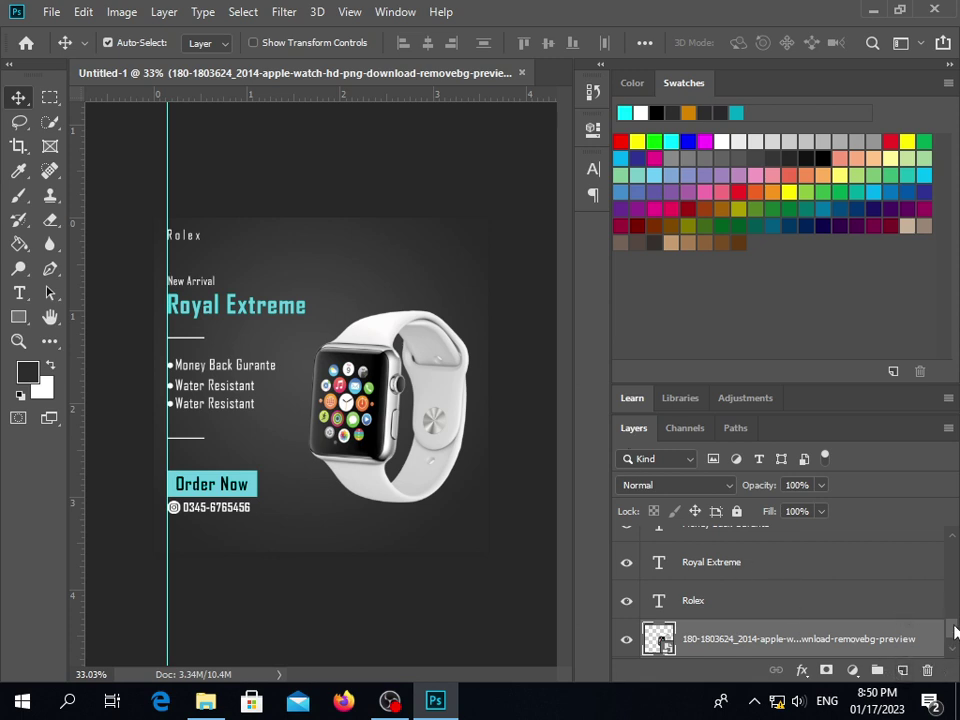
pyautogui.moveTo(955, 630); pyautogui.dragTo(954, 550)
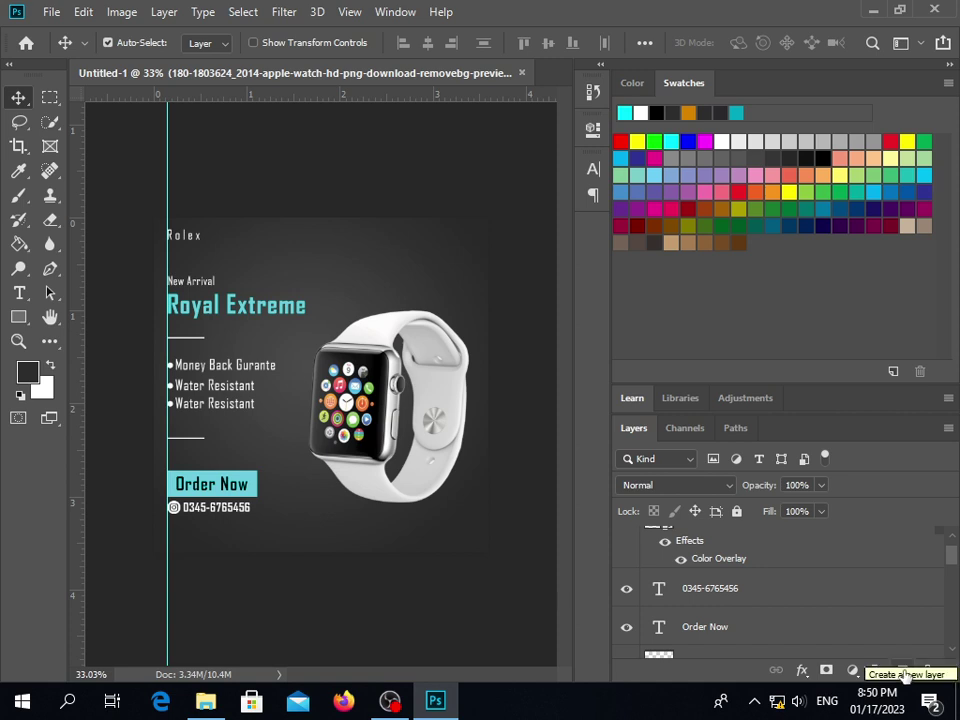
# Create Layer 1 and draw a polygonal lasso triangle from the watch crown rightward
pyautogui.click(903, 670)
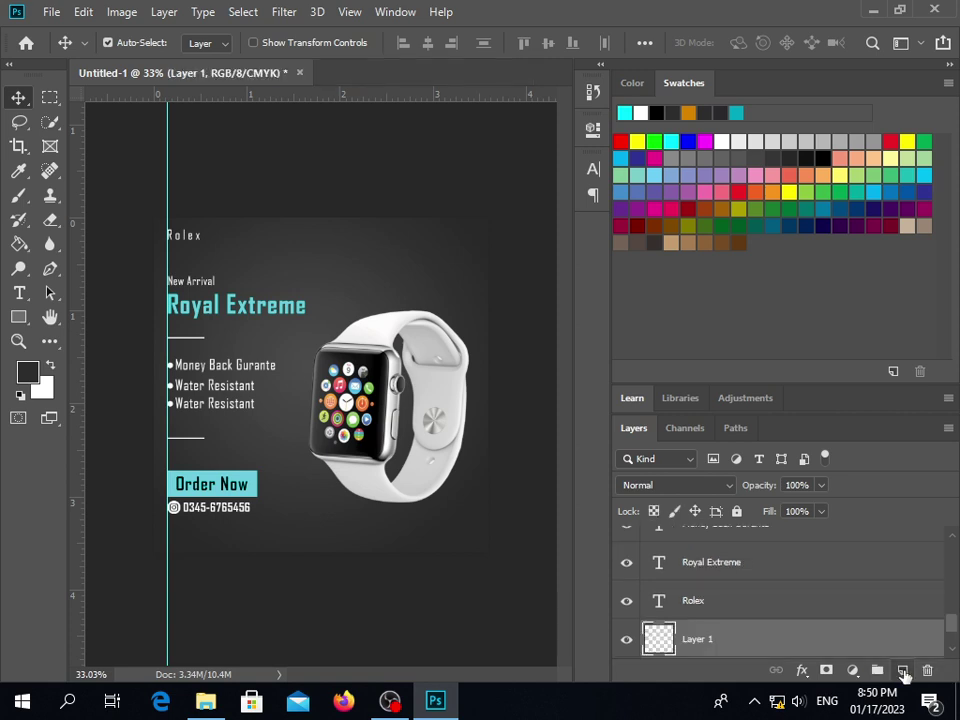
pyautogui.click(25, 125)
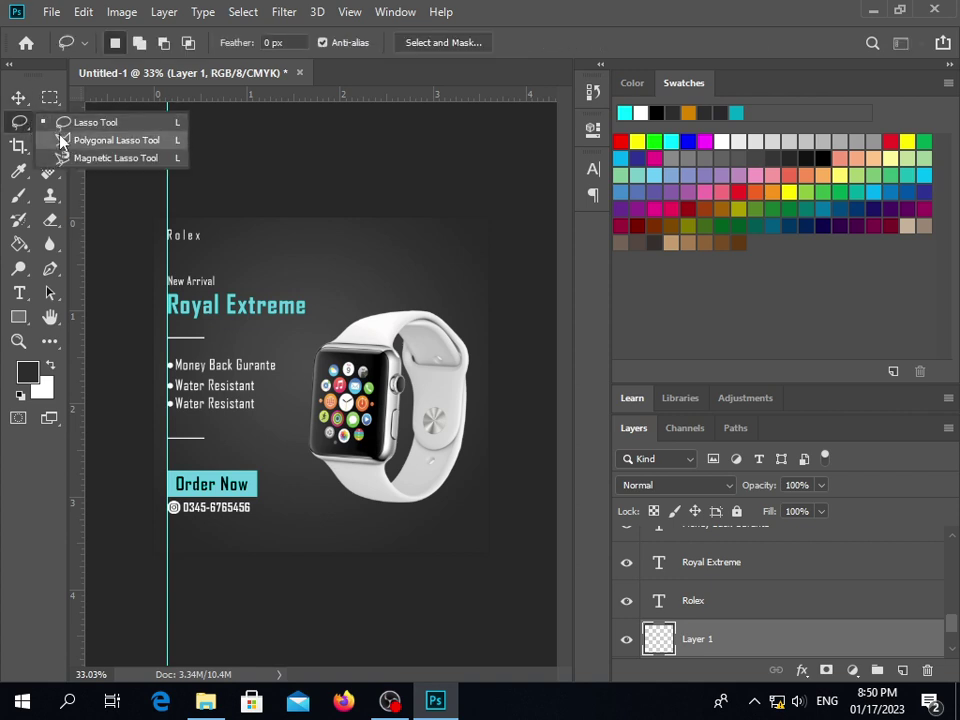
pyautogui.click(60, 142)
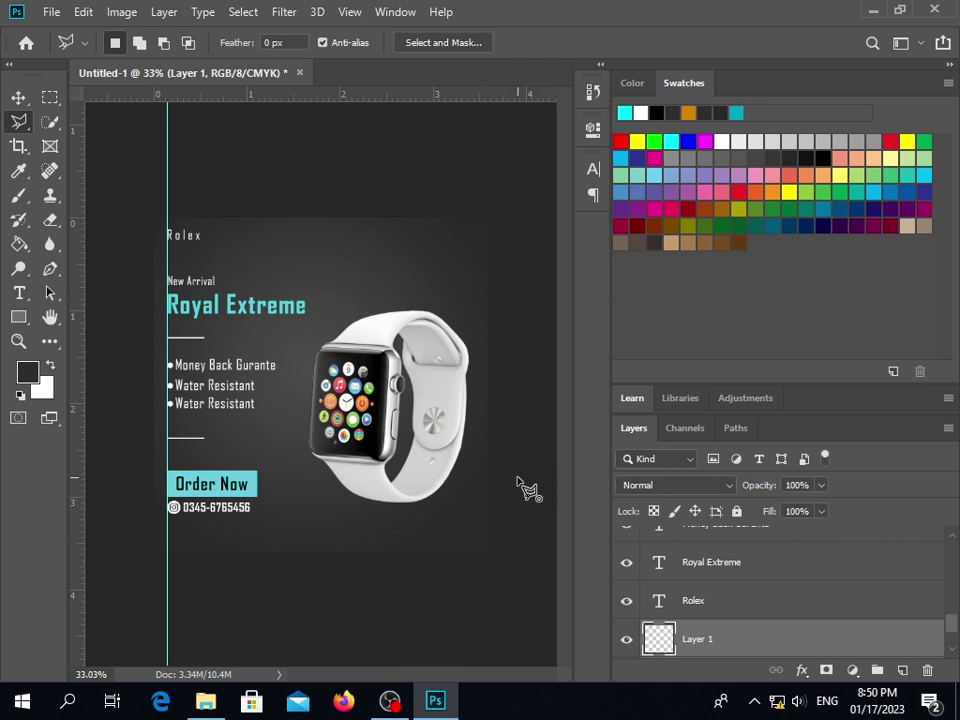
pyautogui.click(517, 477)
pyautogui.click(403, 413)
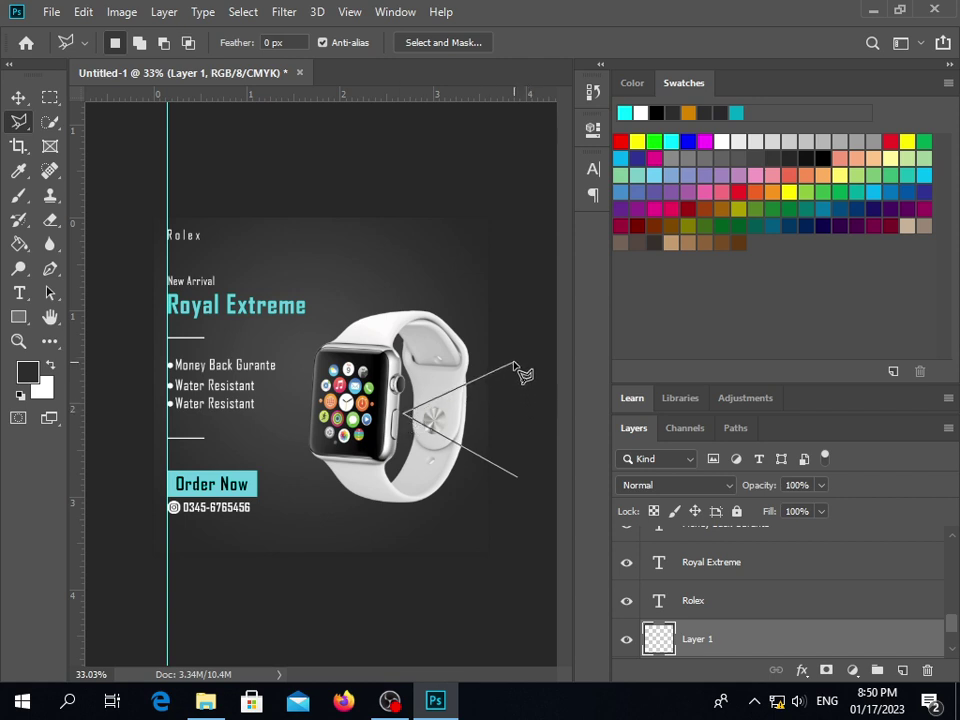
pyautogui.click(513, 371)
pyautogui.doubleClick(517, 477)
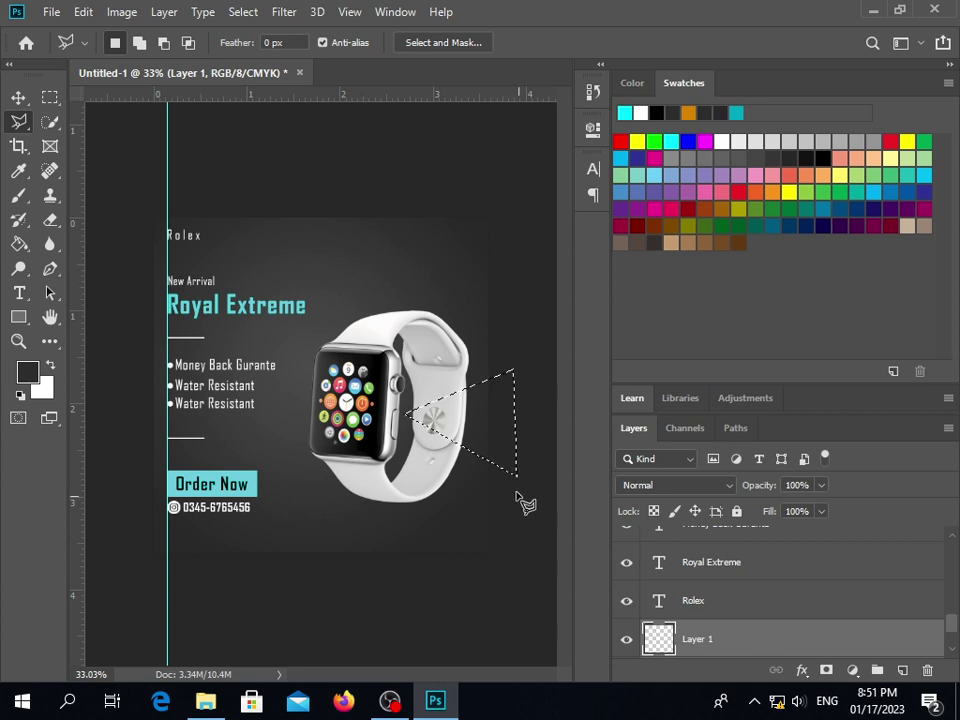
# Set the foreground colour to deep red #b32600 in the Color Picker
pyautogui.rightClick(483, 442)
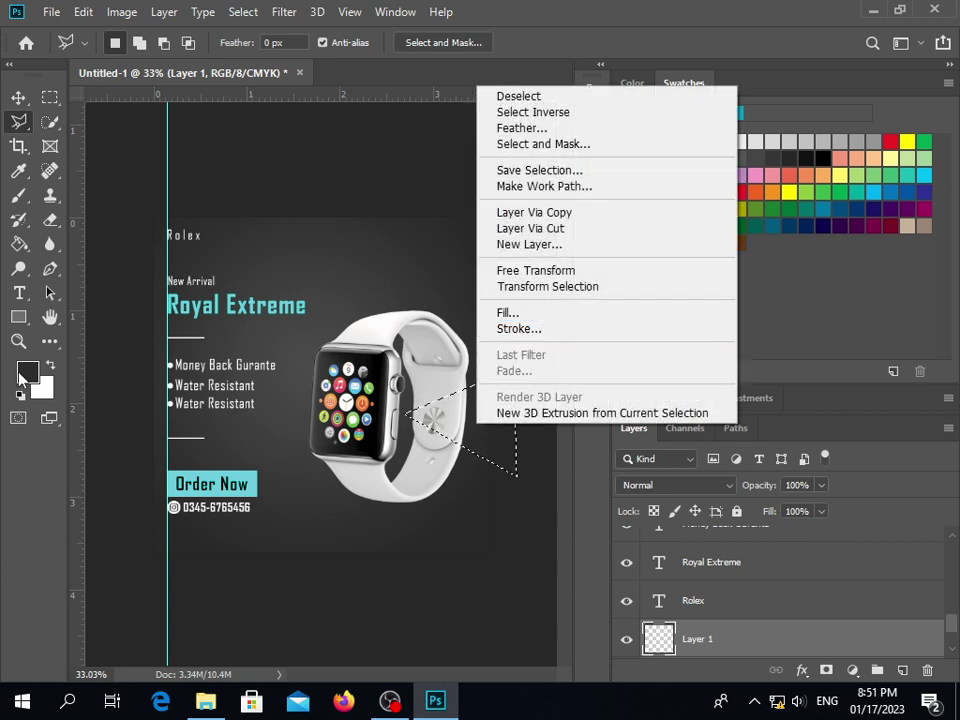
pyautogui.click(18, 288)
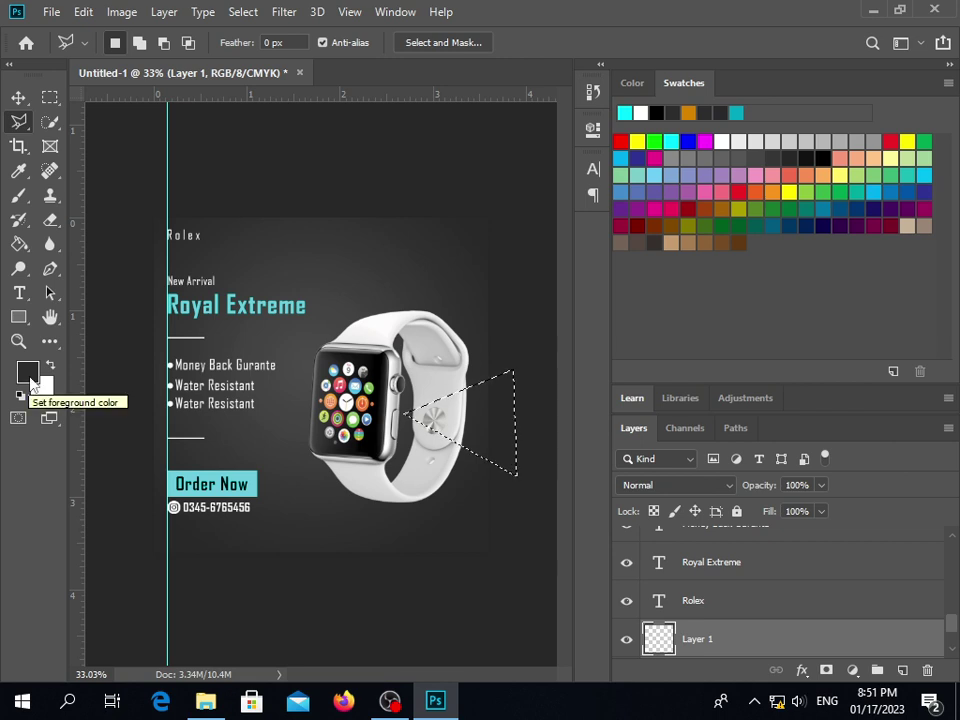
pyautogui.click(28, 374)
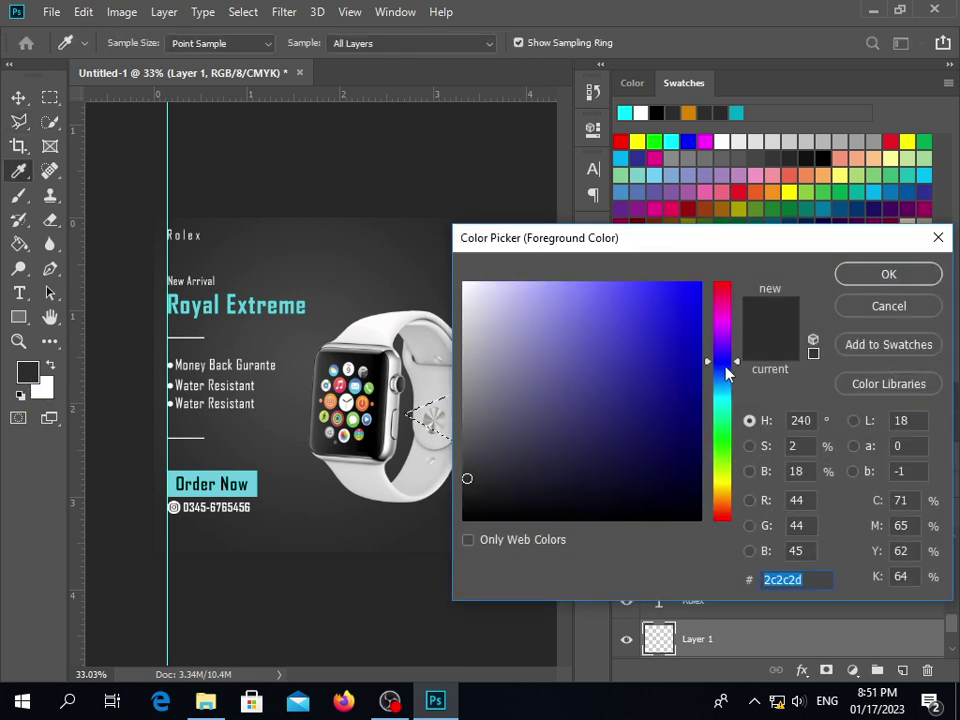
pyautogui.moveTo(739, 363); pyautogui.dragTo(737, 514)
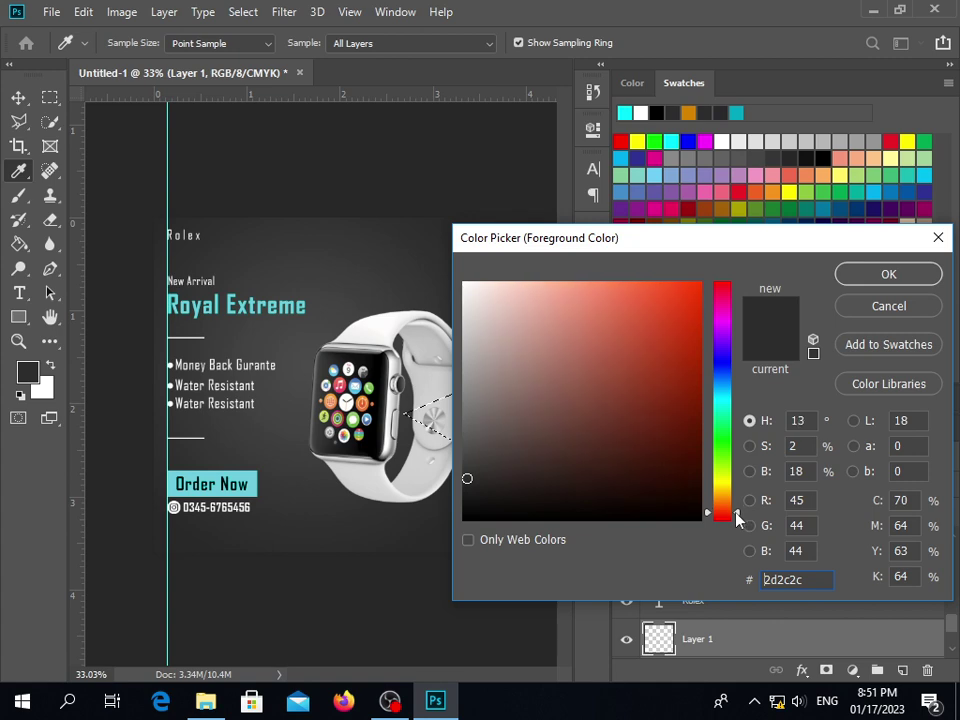
pyautogui.moveTo(686, 329)
pyautogui.mouseDown()
pyautogui.moveTo(710, 311)
pyautogui.moveTo(700, 372)
pyautogui.moveTo(724, 360)
pyautogui.moveTo(697, 349)
pyautogui.mouseUp()
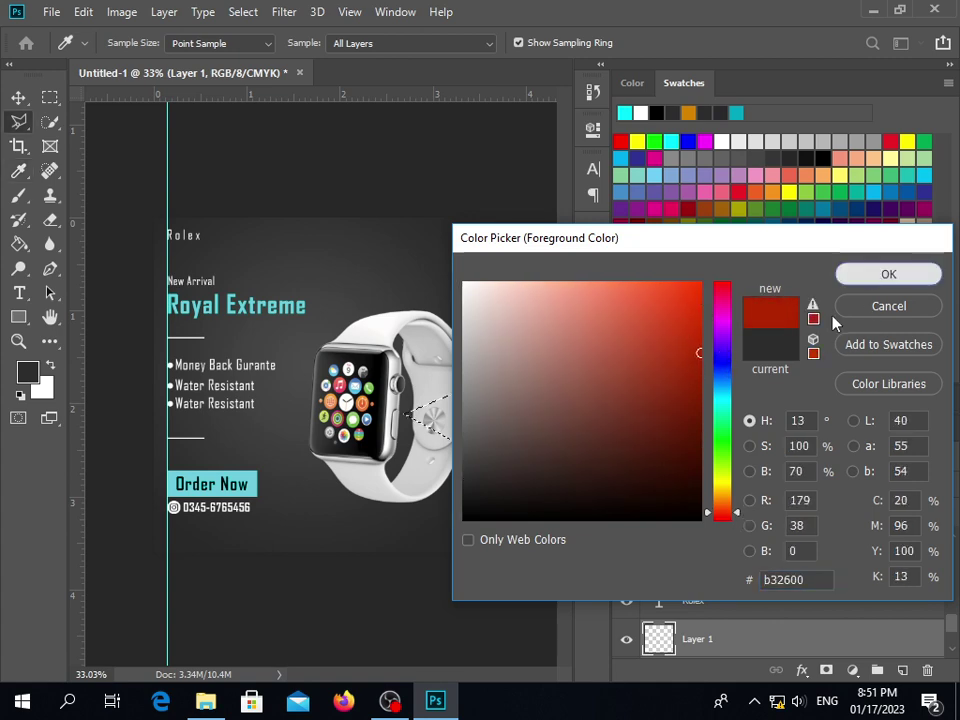
pyautogui.click(845, 275)
# Fill the triangular selection with the foreground colour
pyautogui.rightClick(461, 416)
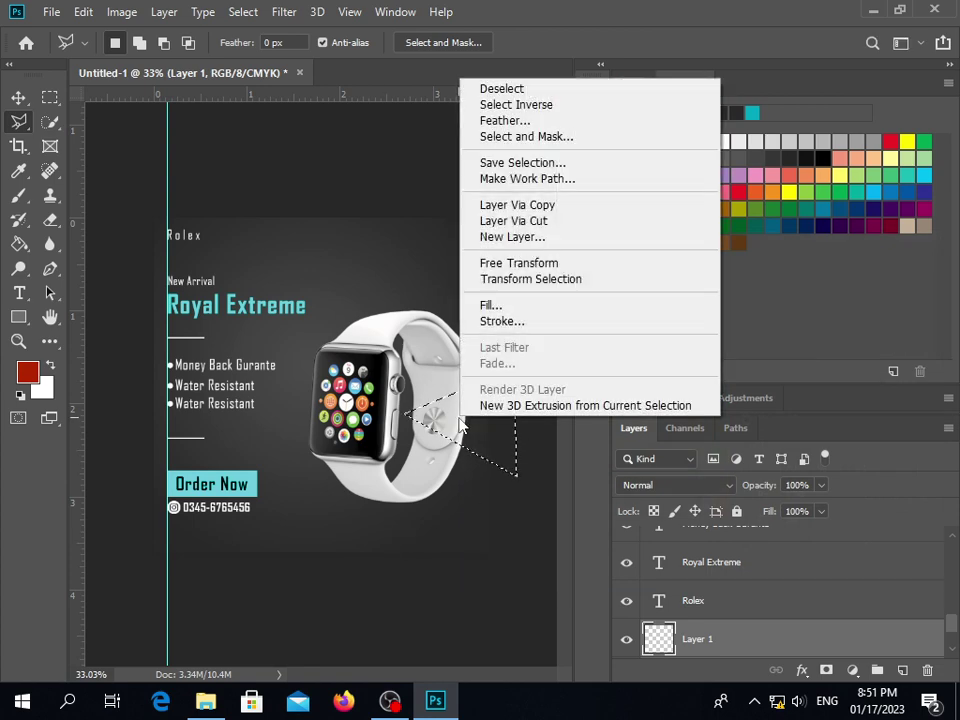
pyautogui.click(564, 304)
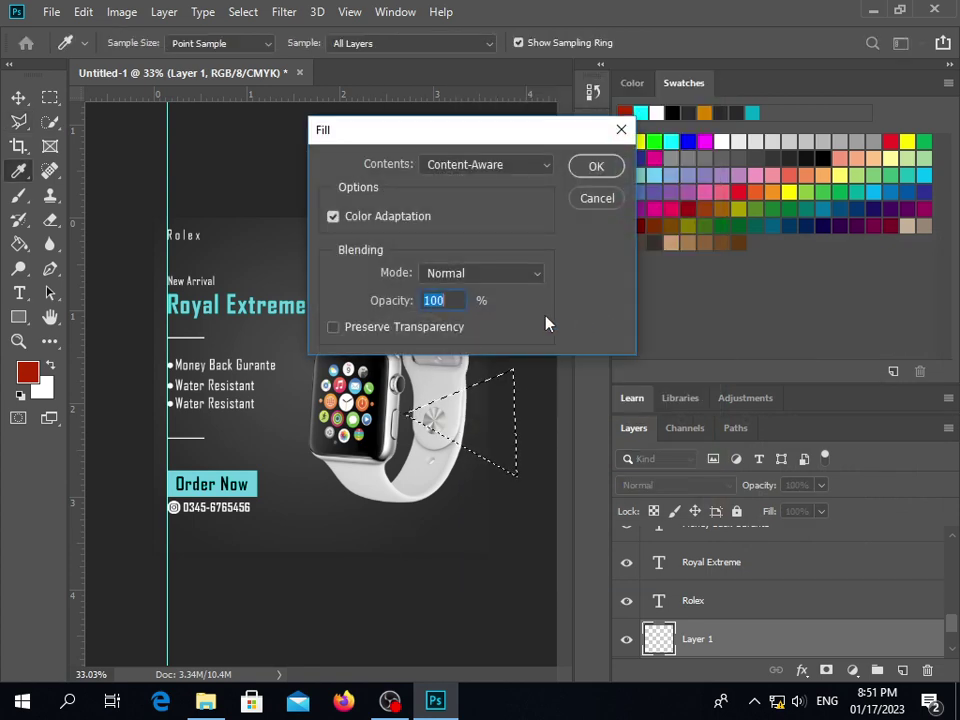
pyautogui.click(520, 166)
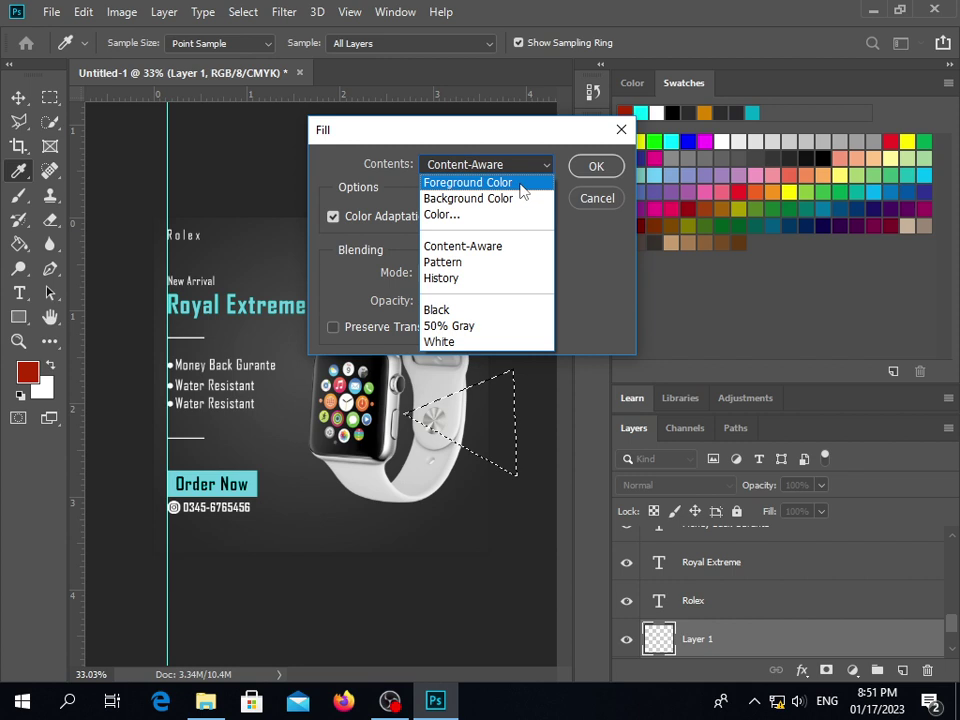
pyautogui.click(468, 183)
pyautogui.click(600, 167)
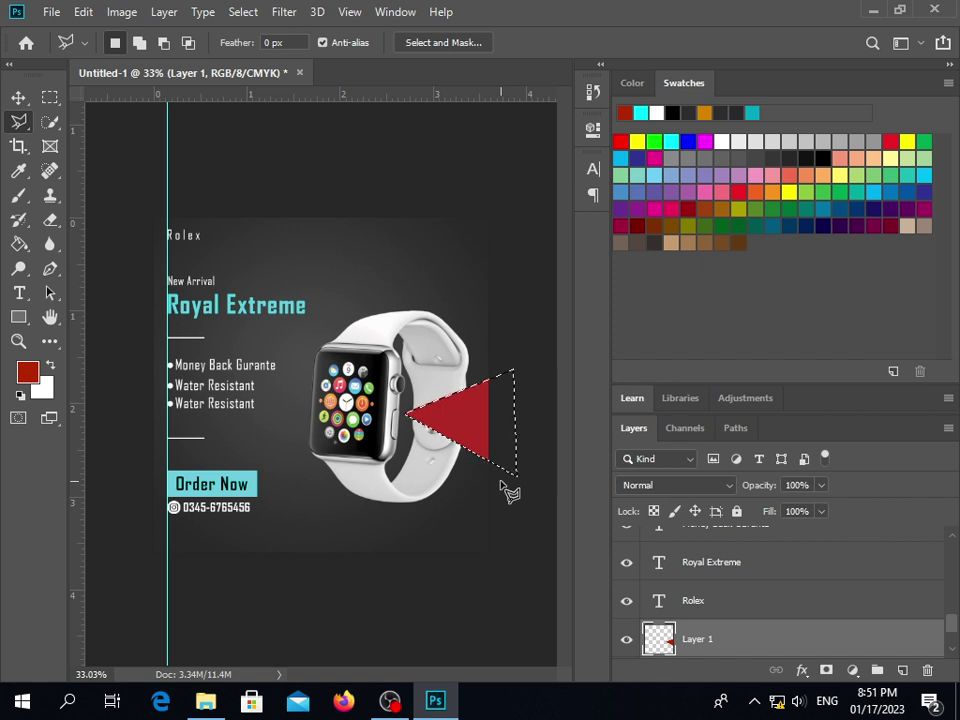
# Deselect and enlarge the red triangle to about 151%, nudging it right and up
pyautogui.click(19, 98)
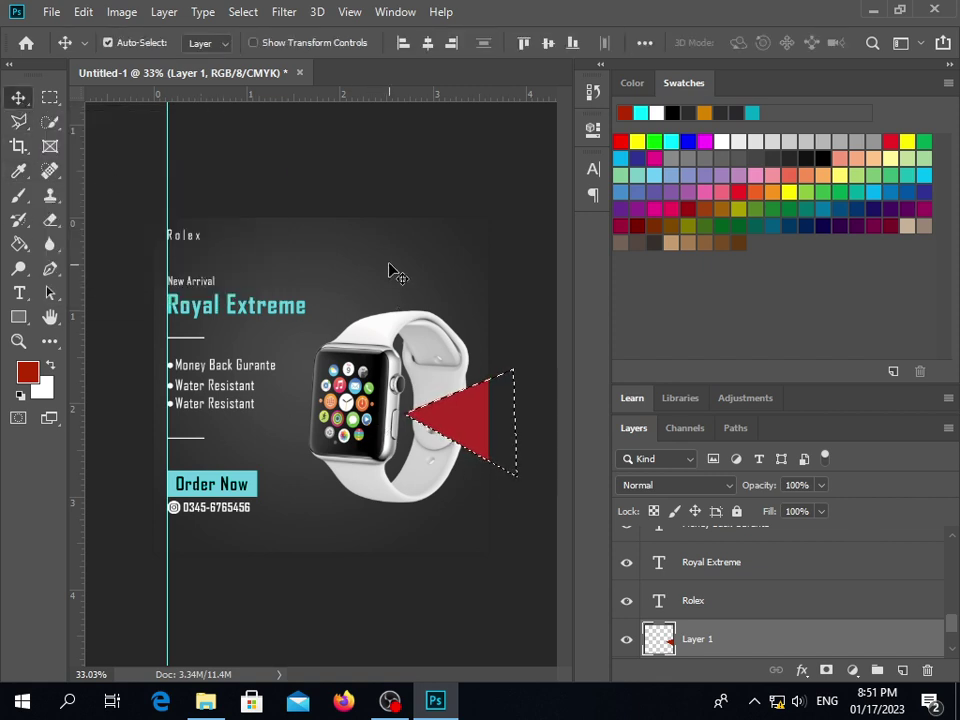
pyautogui.hotkey('ctrl', 'd')
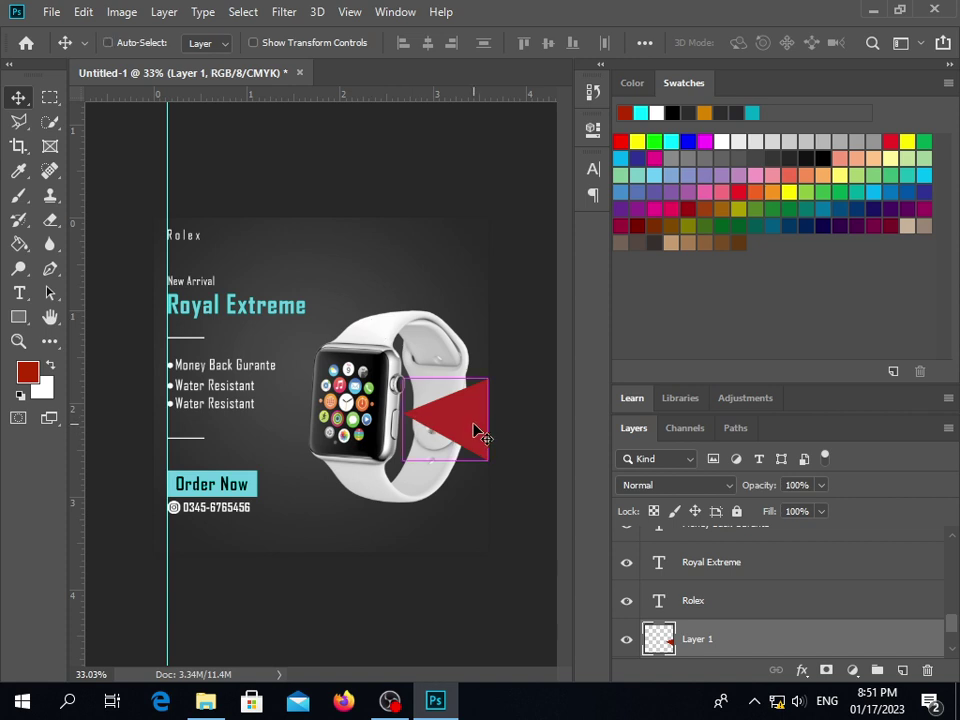
pyautogui.hotkey('ctrl', 't')
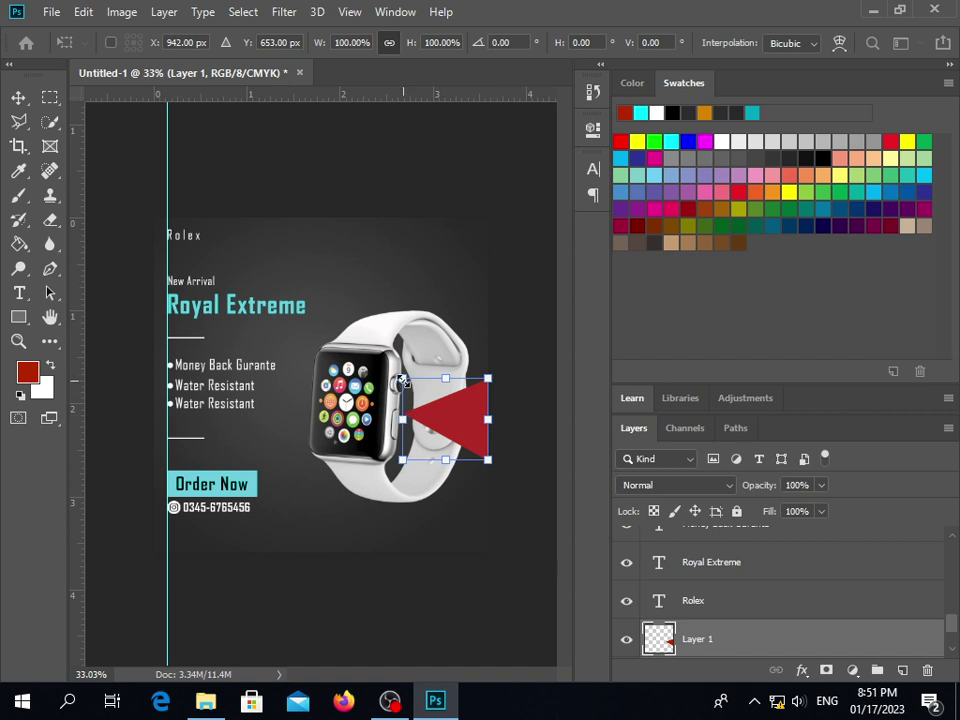
pyautogui.moveTo(401, 378); pyautogui.dragTo(366, 342)
pyautogui.moveTo(490, 403); pyautogui.dragTo(492, 403)
pyautogui.moveTo(491, 460); pyautogui.dragTo(519, 457)
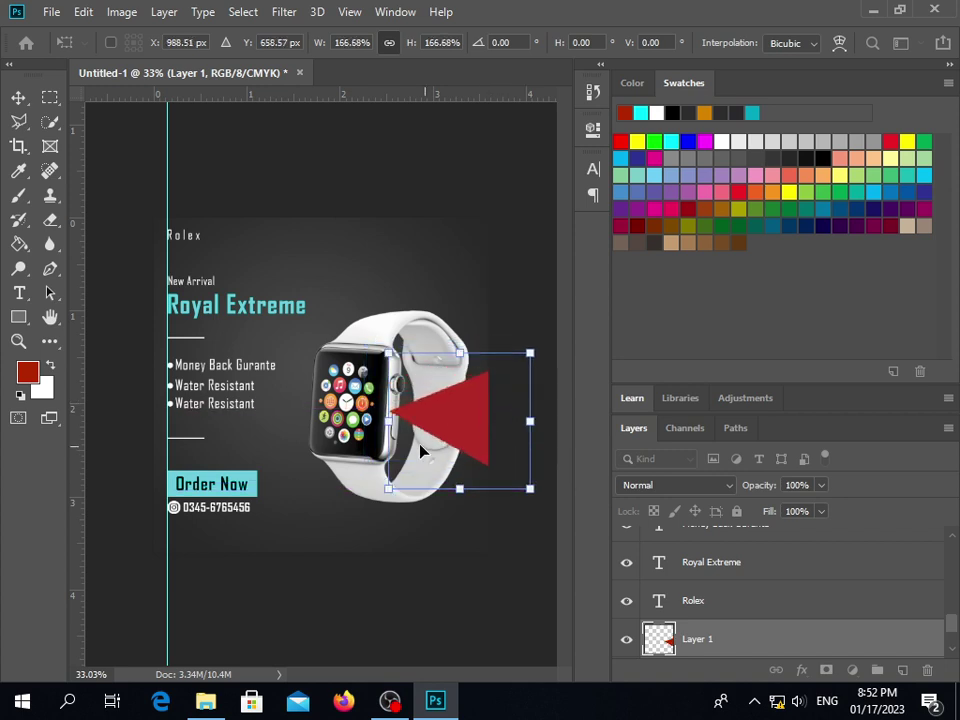
pyautogui.moveTo(463, 432); pyautogui.dragTo(466, 427)
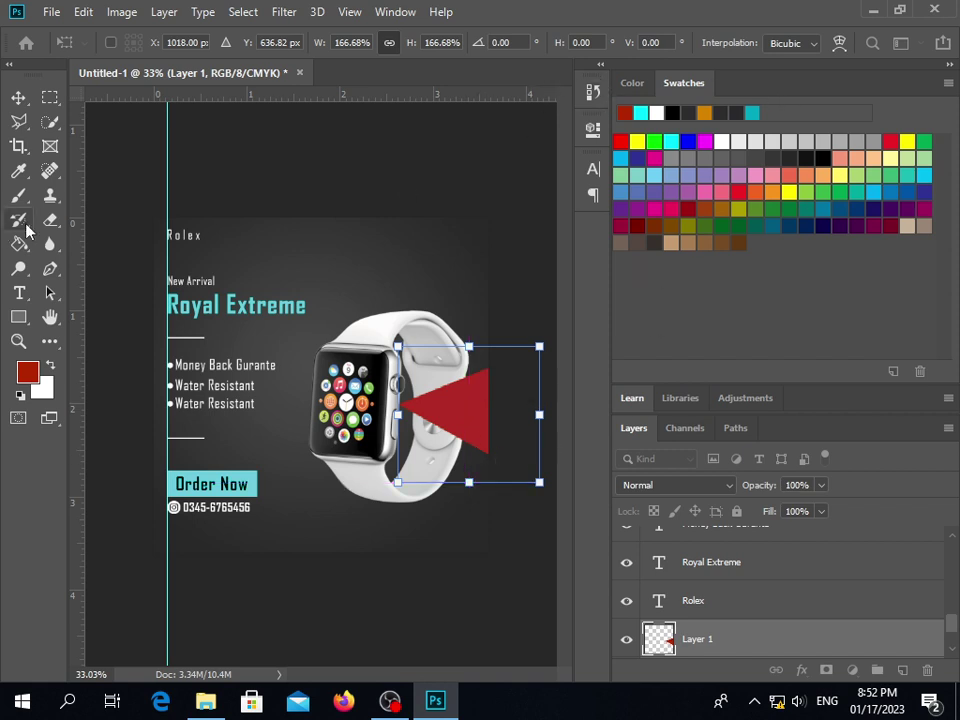
pyautogui.click(18, 97)
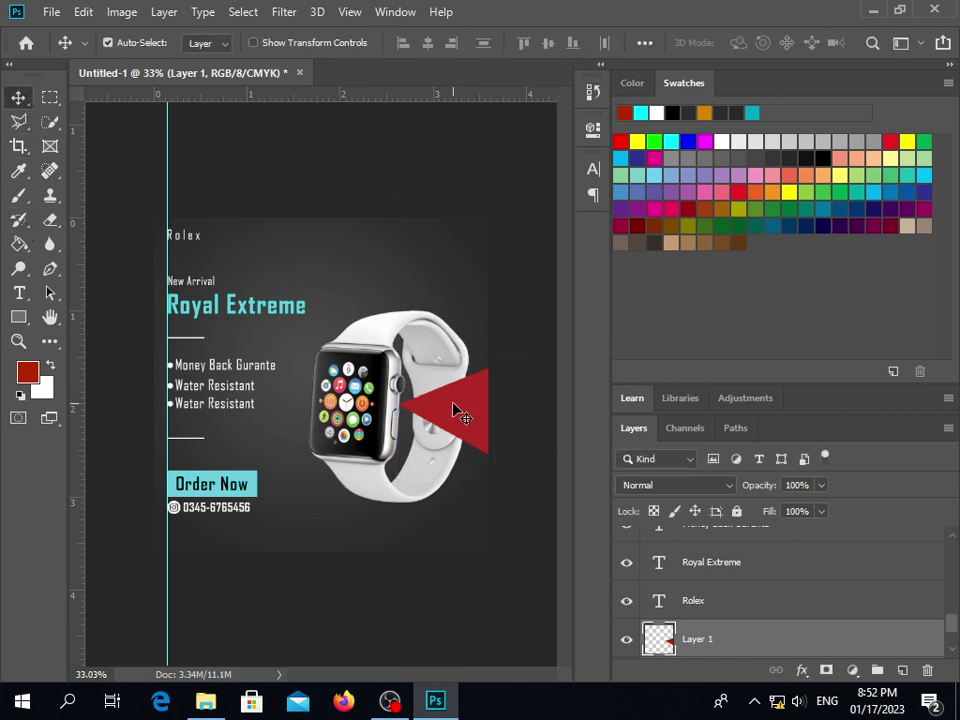
# Send the triangle behind the watch, scale it to about 131%, and move it lower
pyautogui.hotkey('ctrl', '[')
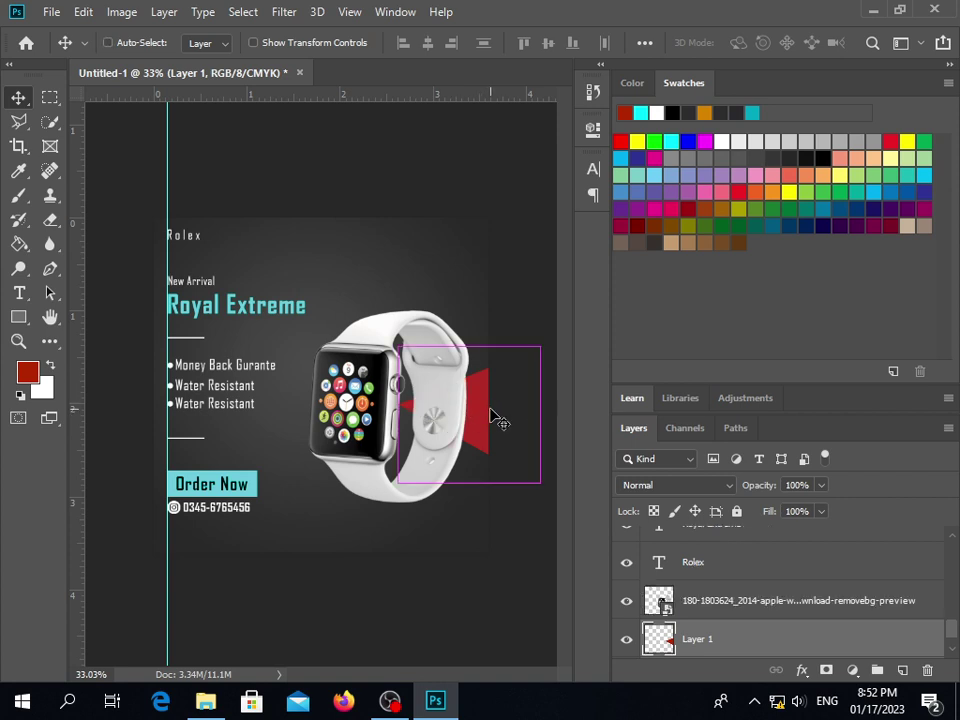
pyautogui.hotkey('ctrl', 't')
pyautogui.moveTo(400, 350); pyautogui.dragTo(353, 303)
pyautogui.moveTo(470, 402); pyautogui.dragTo(469, 454)
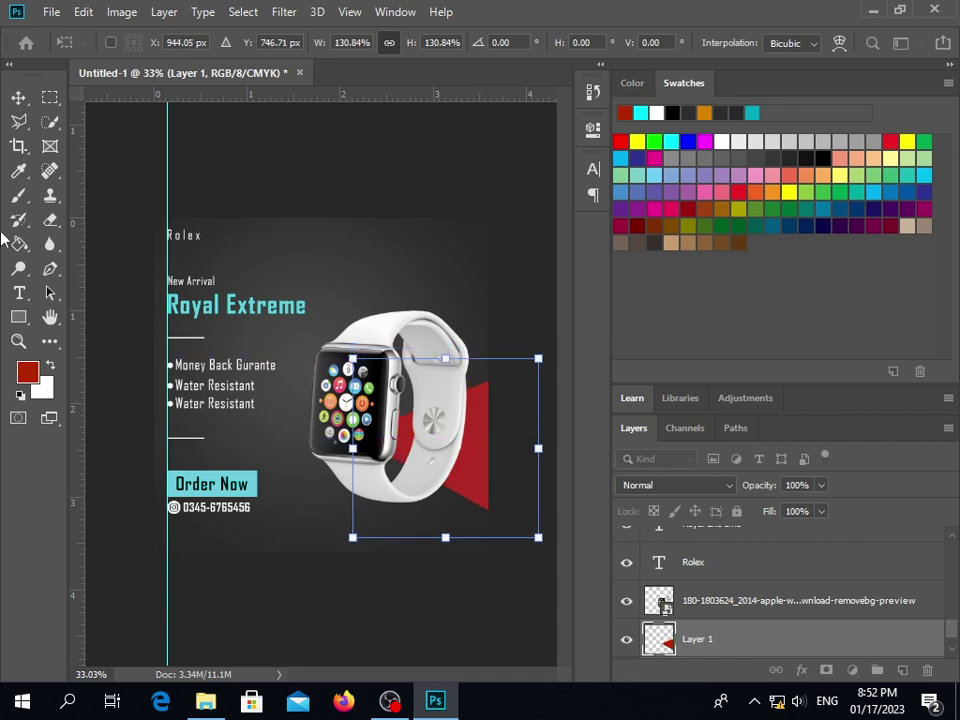
pyautogui.press('Return')
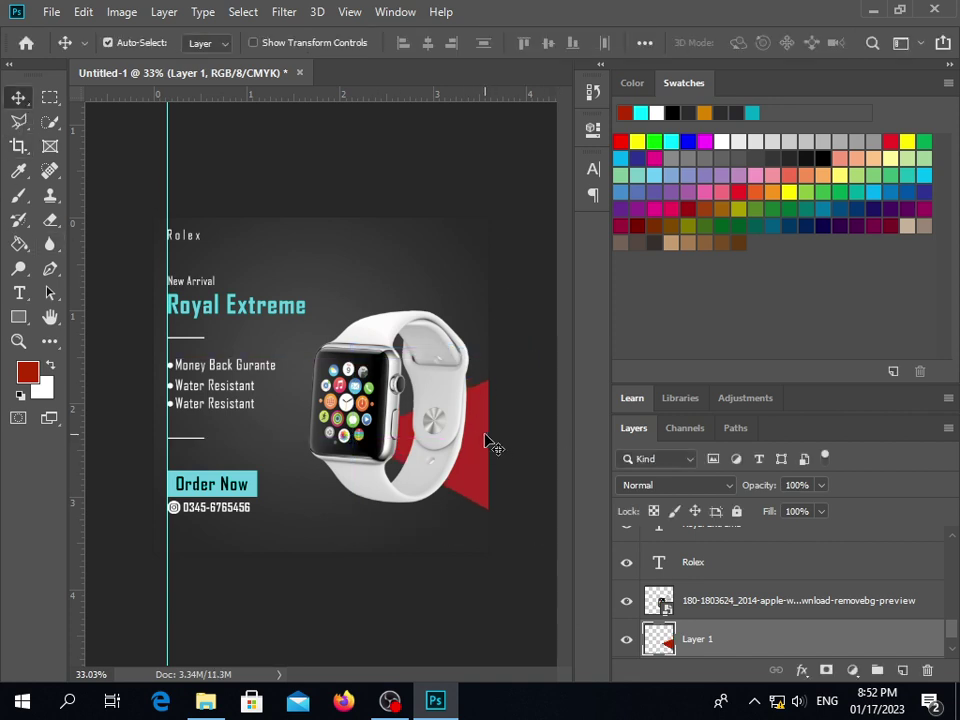
# Duplicate the red triangle and move the Layer 1 copy higher
pyautogui.press('ctrl')
pyautogui.moveTo(493, 447); pyautogui.dragTo(480, 387)
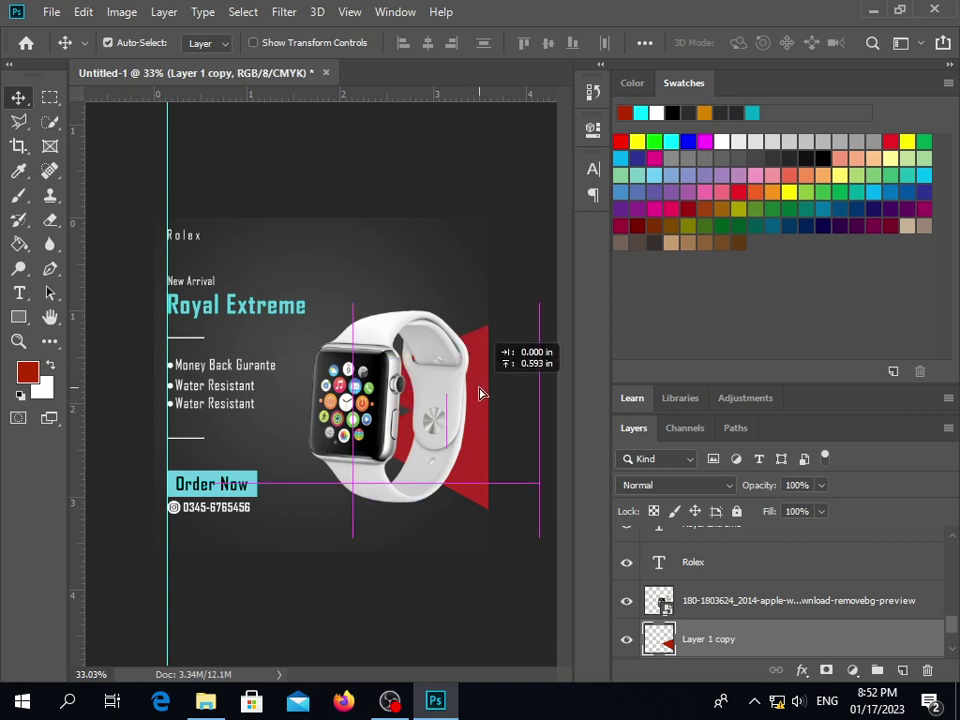
pyautogui.moveTo(479, 393); pyautogui.dragTo(478, 383)
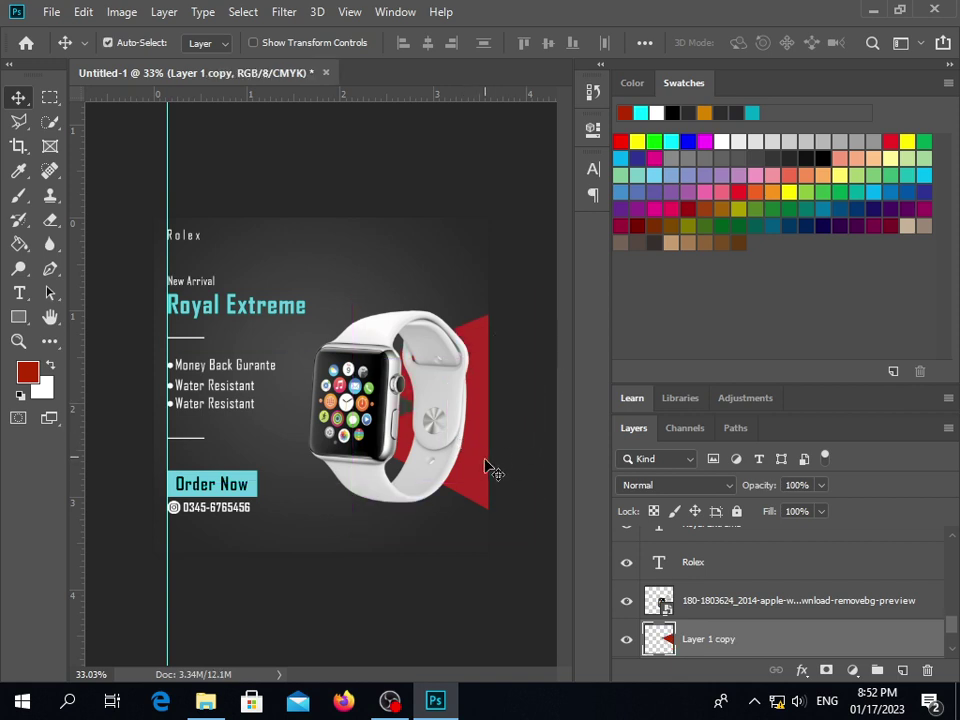
pyautogui.moveTo(466, 455)
pyautogui.mouseDown()
pyautogui.moveTo(473, 470)
pyautogui.moveTo(473, 462)
pyautogui.mouseUp()
pyautogui.moveTo(469, 358)
pyautogui.mouseDown()
pyautogui.moveTo(478, 300)
pyautogui.moveTo(477, 372)
pyautogui.moveTo(480, 326)
pyautogui.moveTo(481, 368)
pyautogui.moveTo(478, 360)
pyautogui.mouseUp()
# Shift the watch slightly and reselect the Layer 1 and Layer 1 copy triangles
pyautogui.click(463, 257)
pyautogui.moveTo(368, 414)
pyautogui.mouseDown()
pyautogui.moveTo(378, 385)
pyautogui.moveTo(379, 402)
pyautogui.moveTo(388, 385)
pyautogui.moveTo(377, 417)
pyautogui.mouseUp()
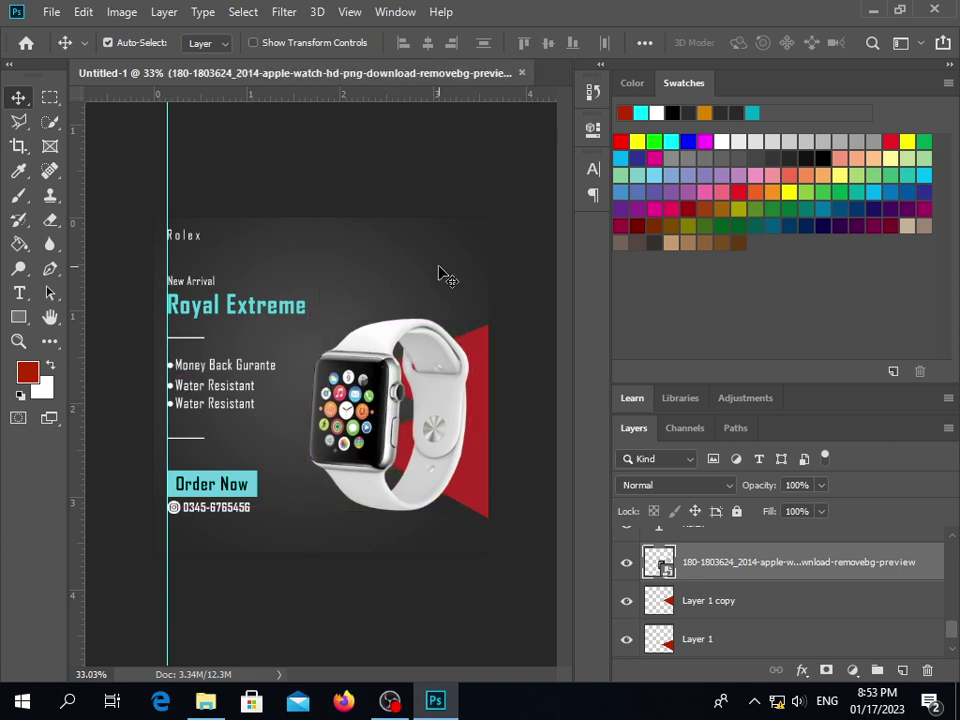
pyautogui.click(440, 273)
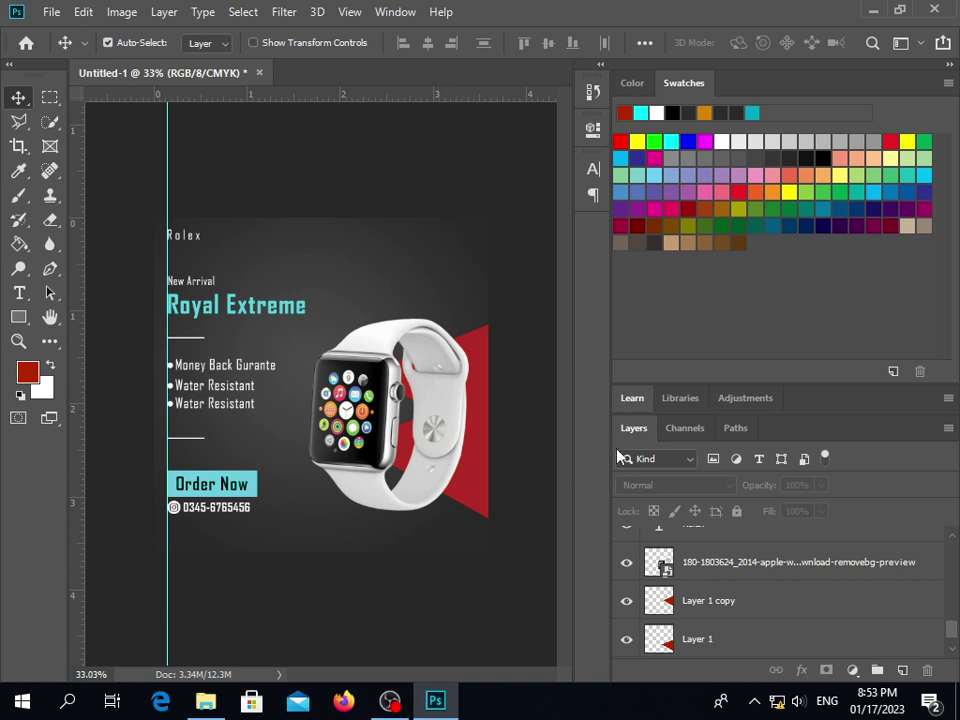
pyautogui.click(460, 485)
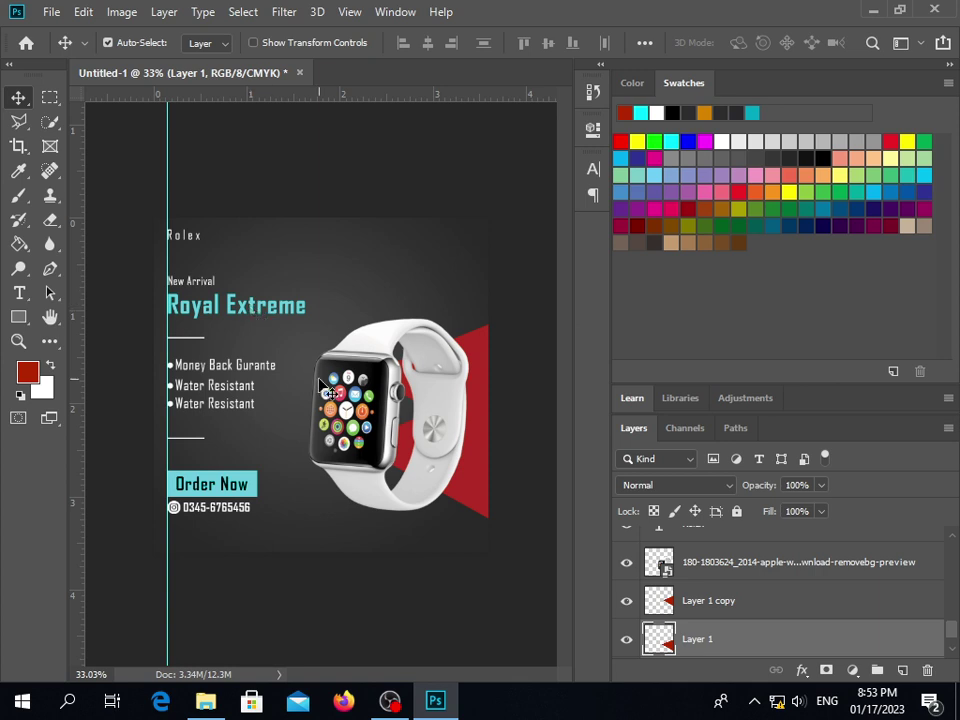
pyautogui.click(472, 500)
pyautogui.click(472, 500)
pyautogui.click(30, 320)
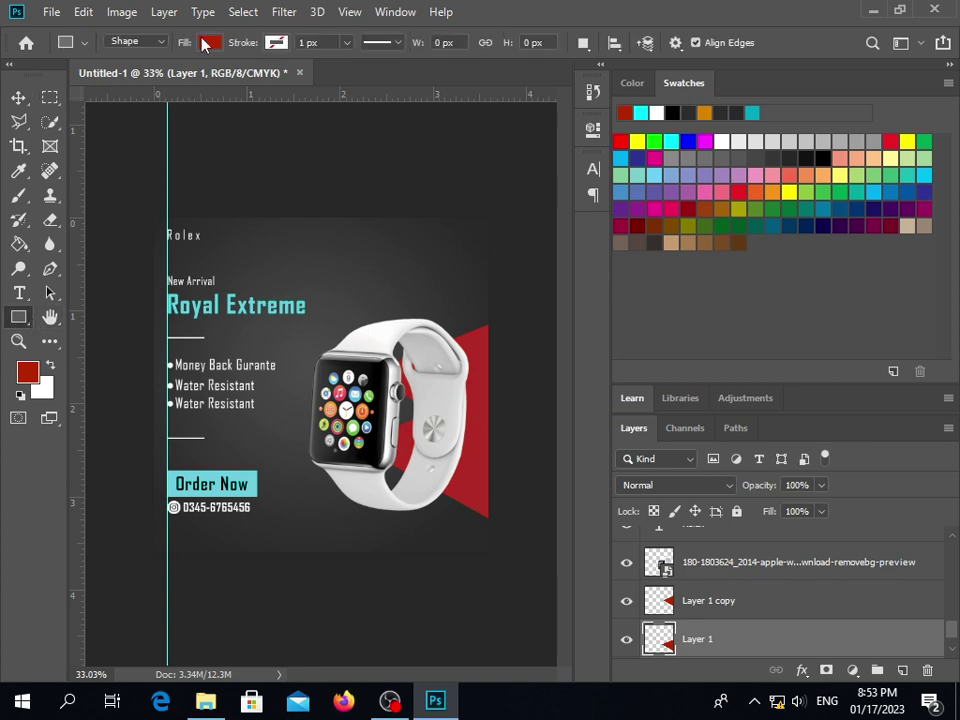
pyautogui.click(209, 42)
pyautogui.click(298, 79)
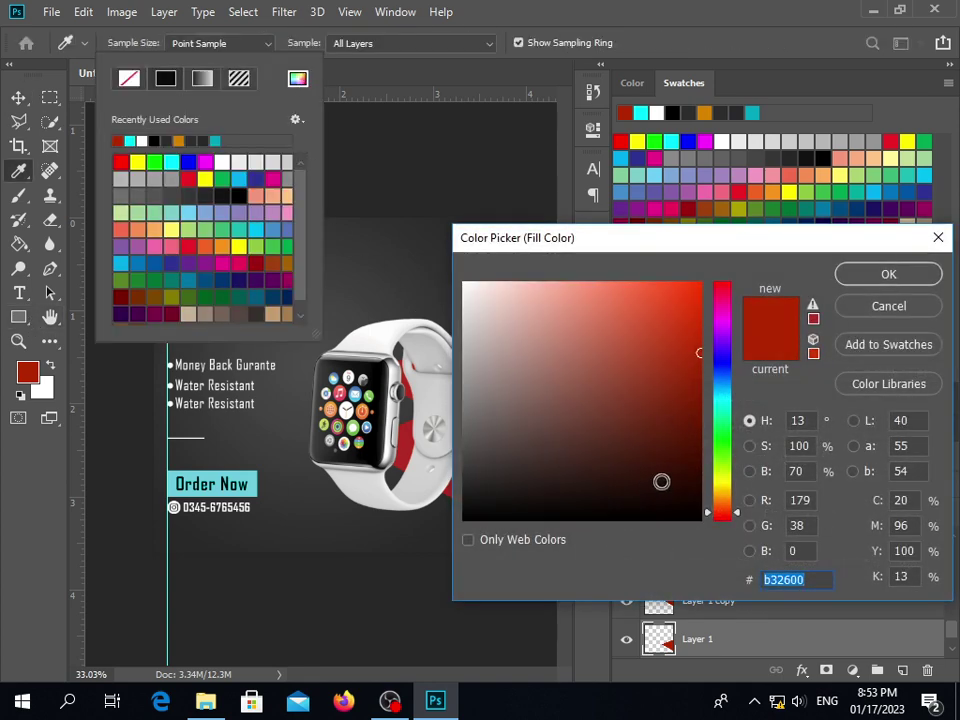
pyautogui.click(256, 470)
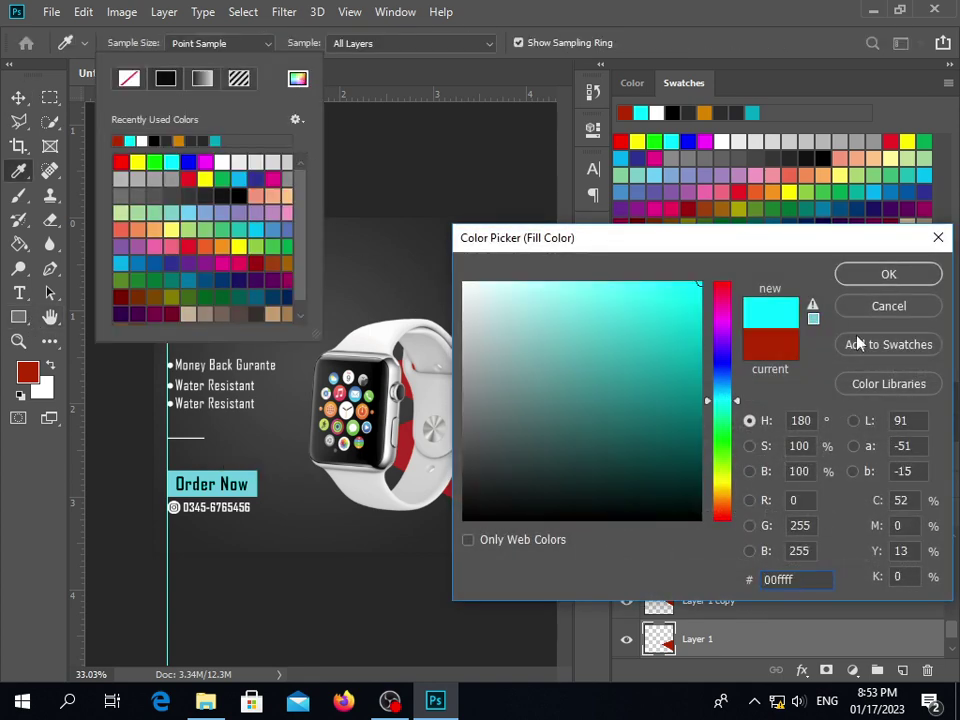
pyautogui.click(868, 274)
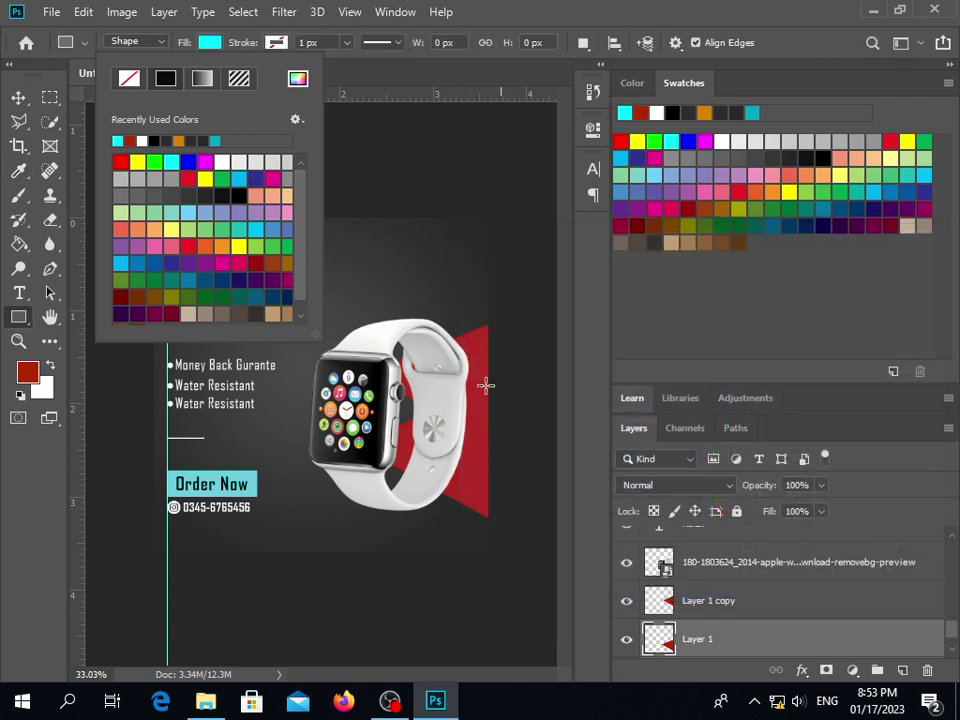
pyautogui.click(298, 79)
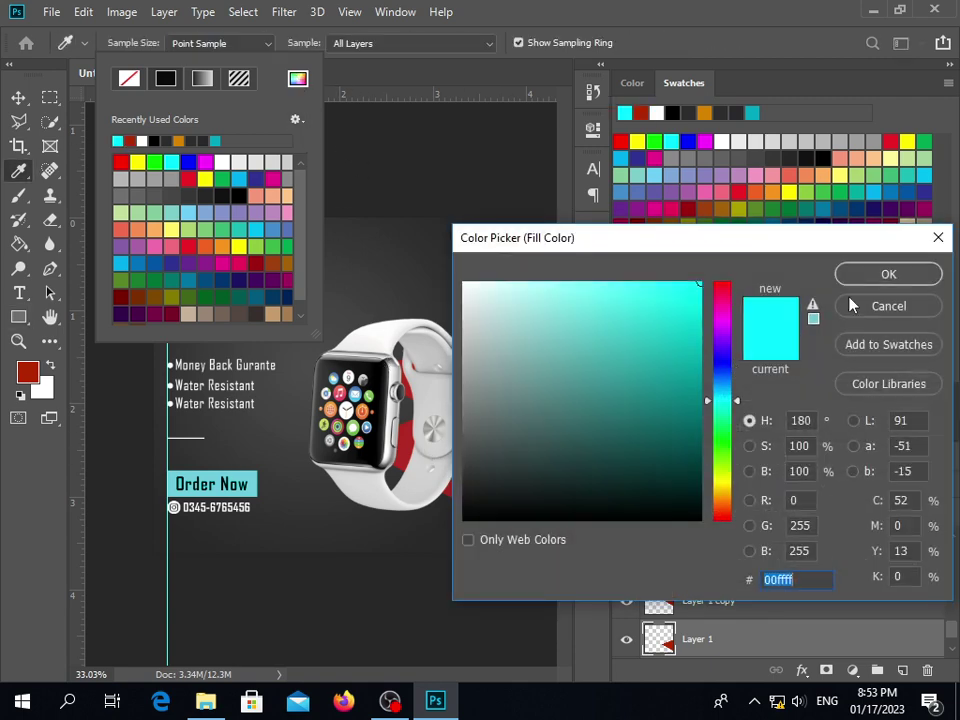
pyautogui.click(887, 277)
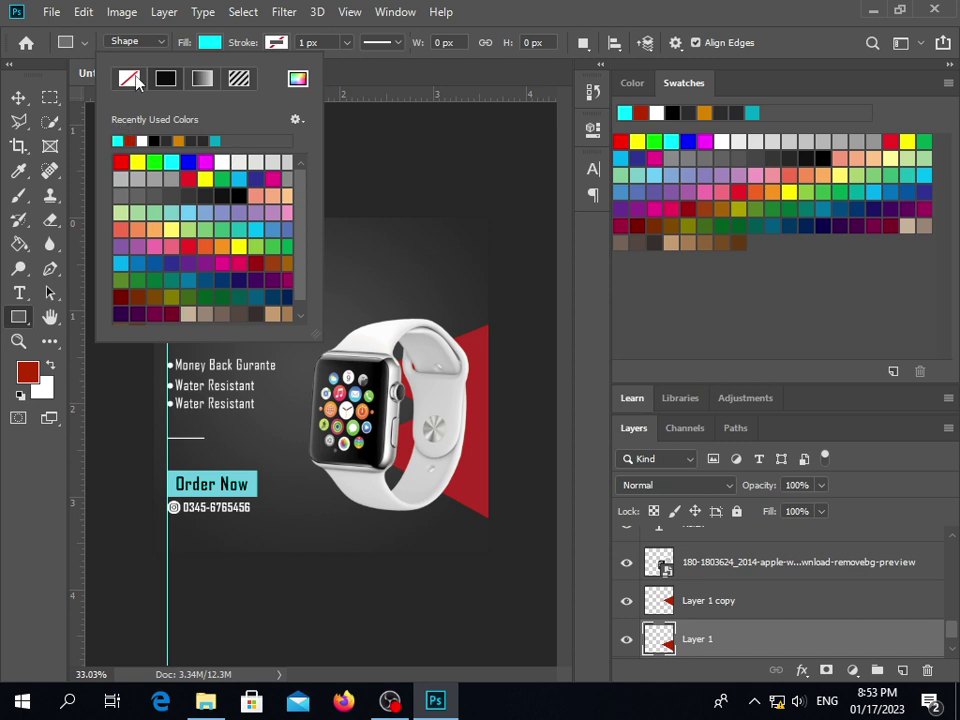
pyautogui.click(160, 40)
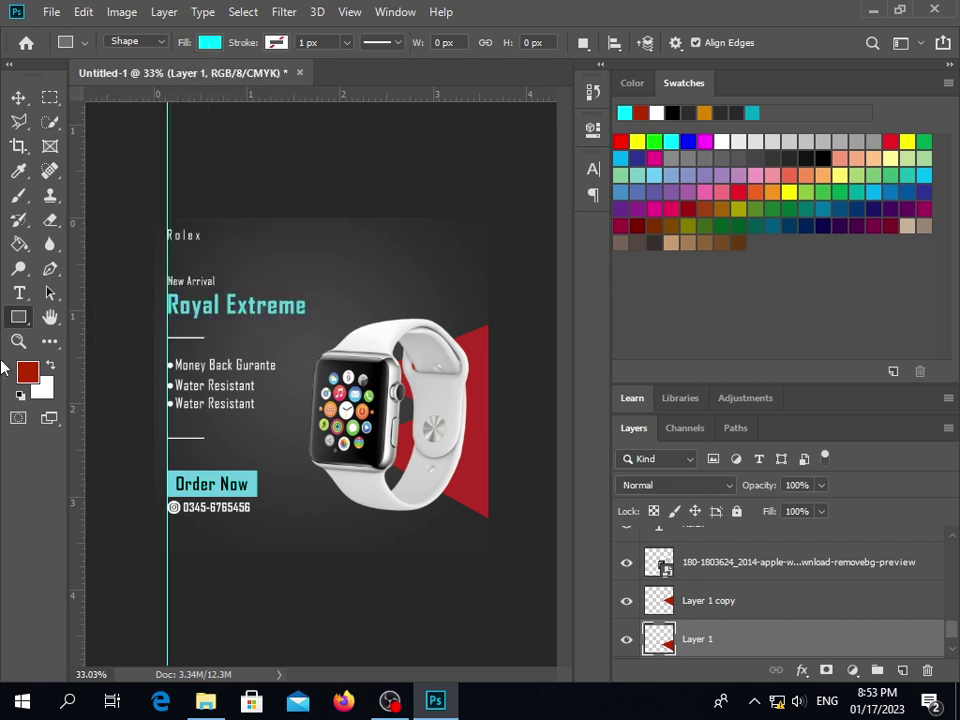
pyautogui.click(15, 97)
pyautogui.click(445, 306)
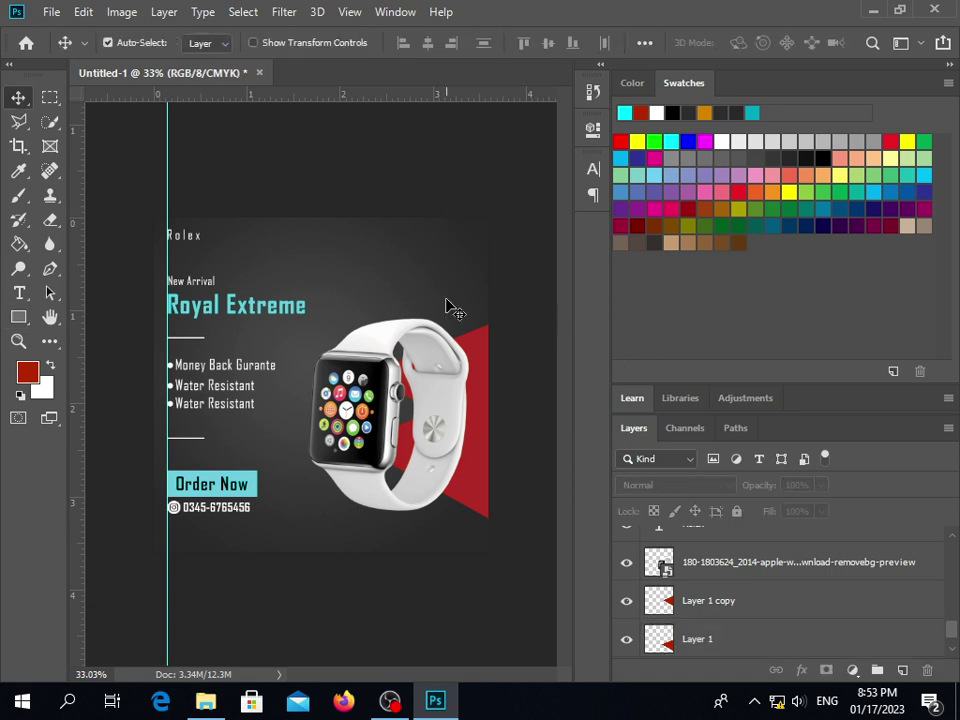
pyautogui.click(772, 603)
pyautogui.click(750, 640)
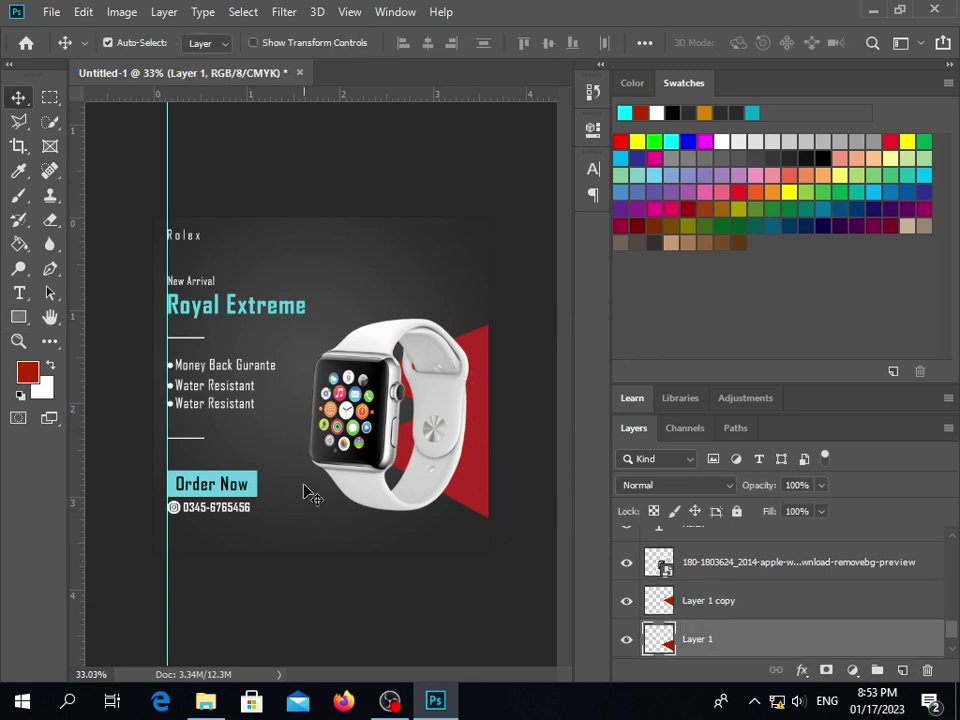
pyautogui.click(19, 318)
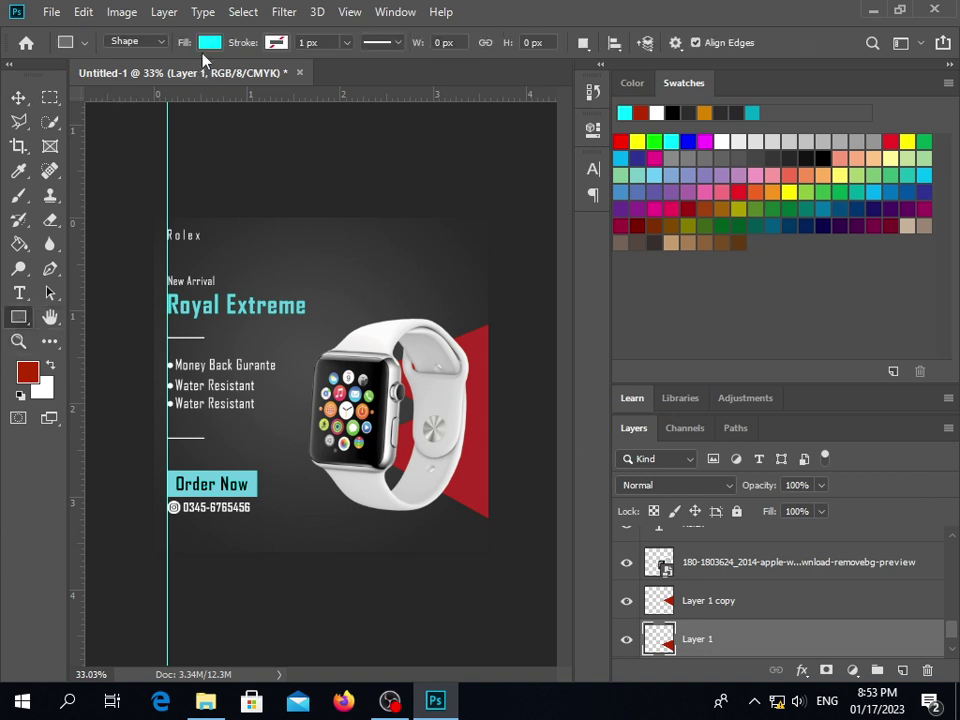
pyautogui.click(208, 43)
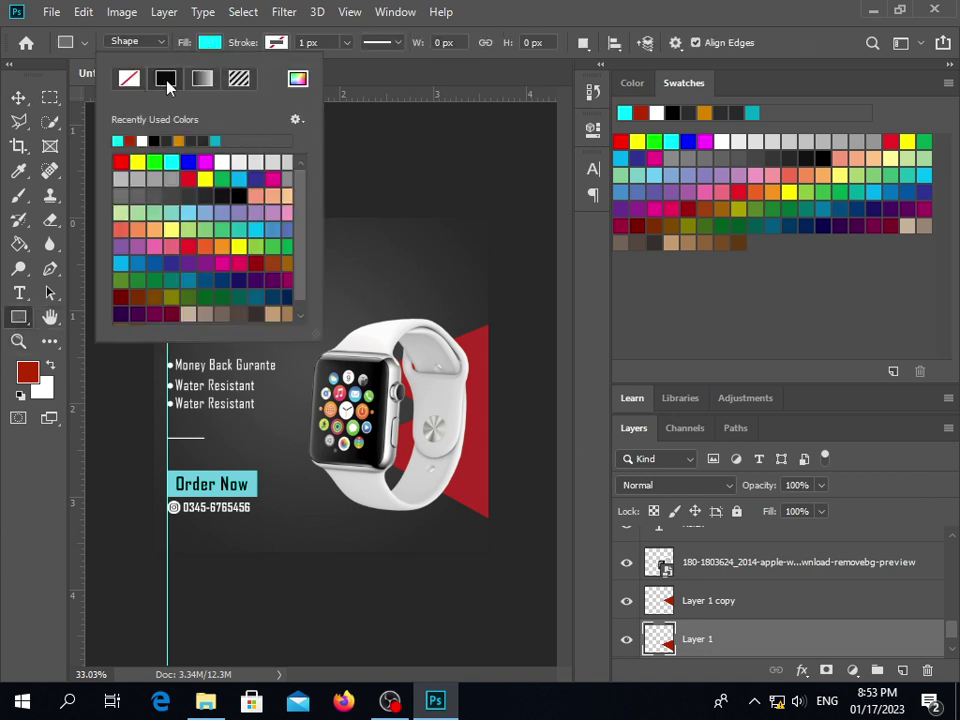
pyautogui.click(193, 42)
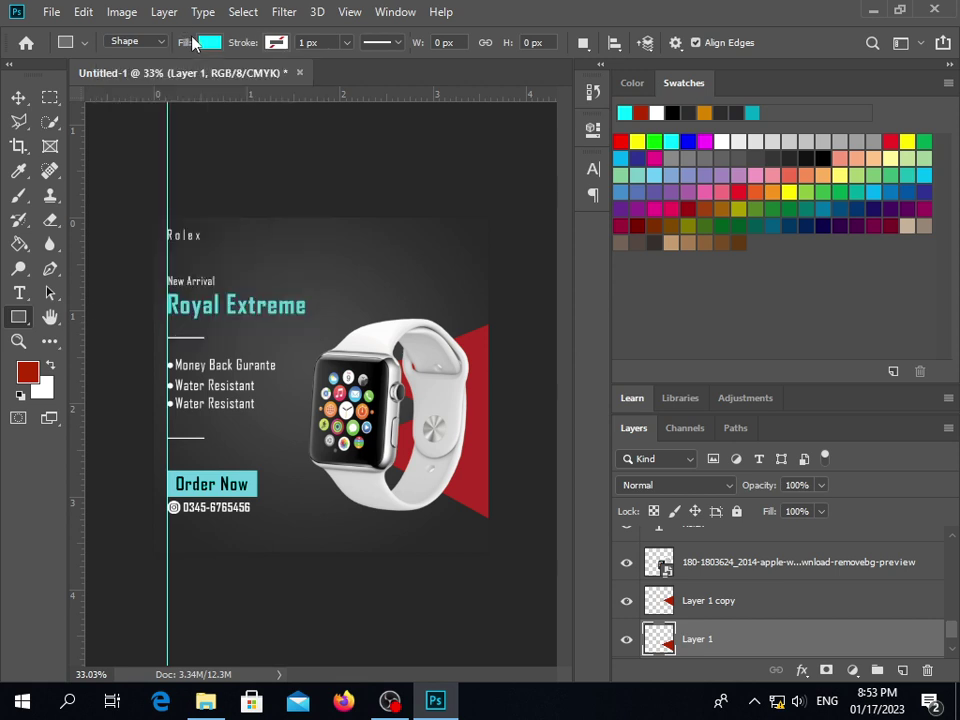
pyautogui.click(20, 98)
pyautogui.click(456, 276)
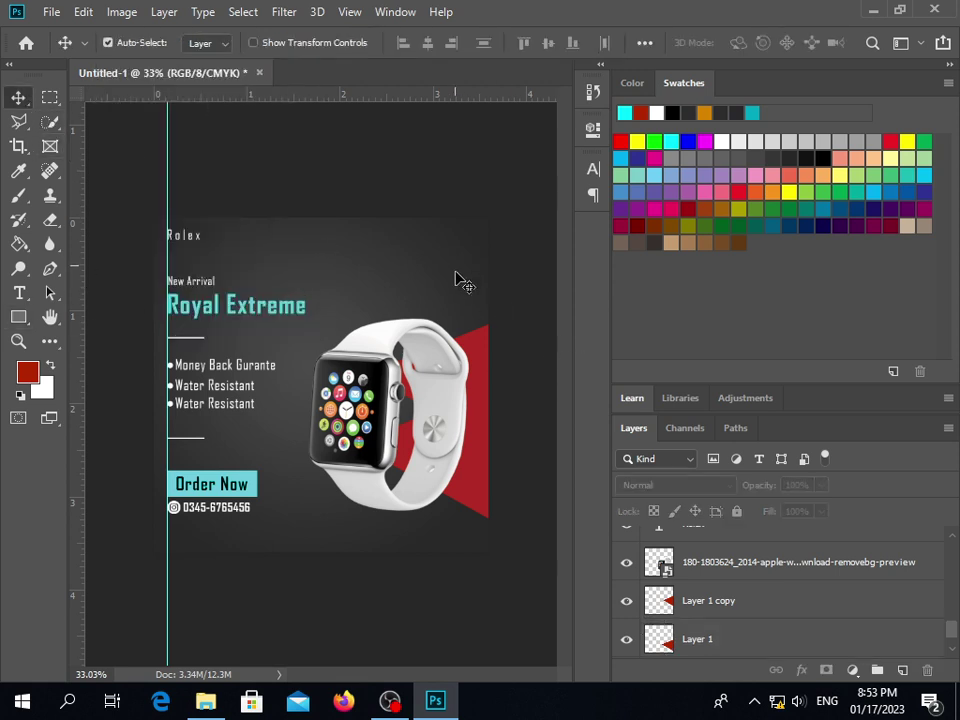
pyautogui.click(743, 639)
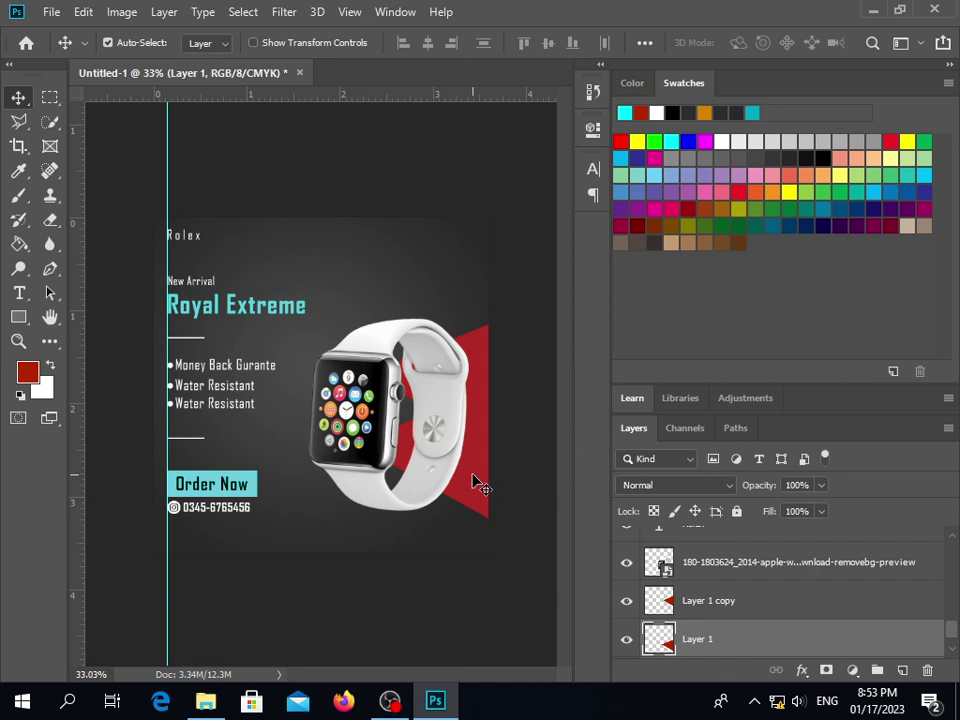
pyautogui.hotkey('ctrl', 't')
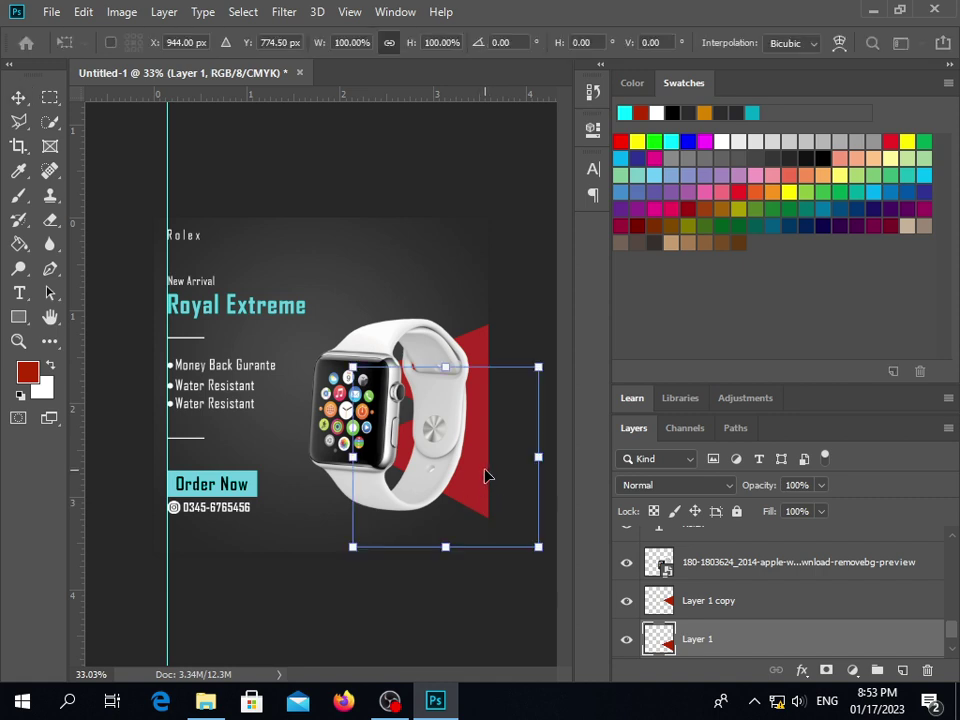
pyautogui.rightClick(487, 475)
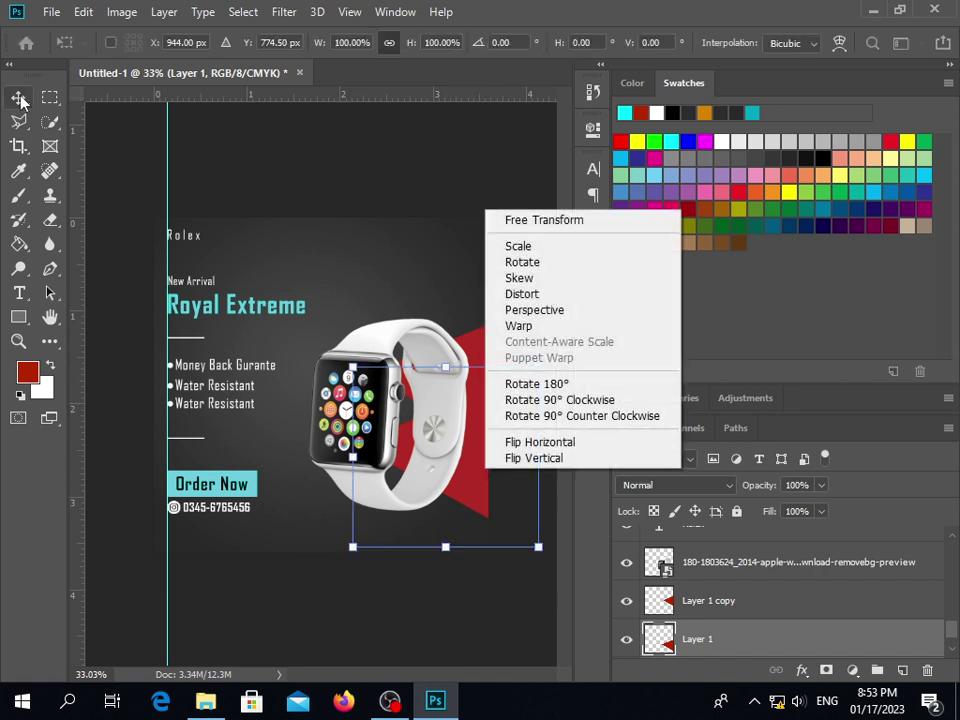
pyautogui.click(22, 100)
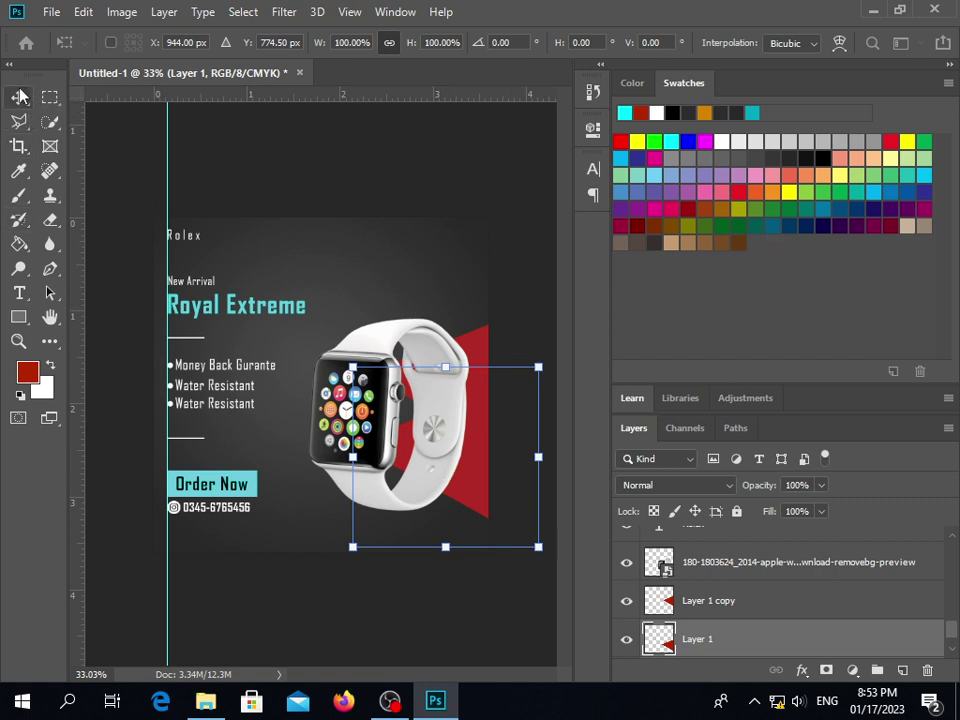
pyautogui.press('Return')
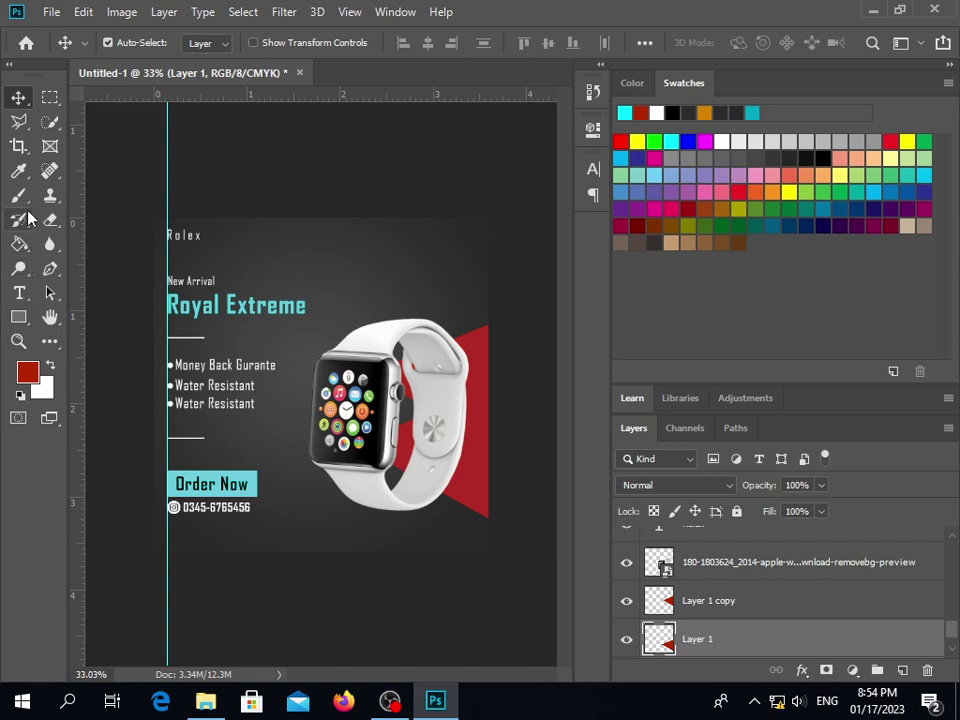
pyautogui.click(24, 246)
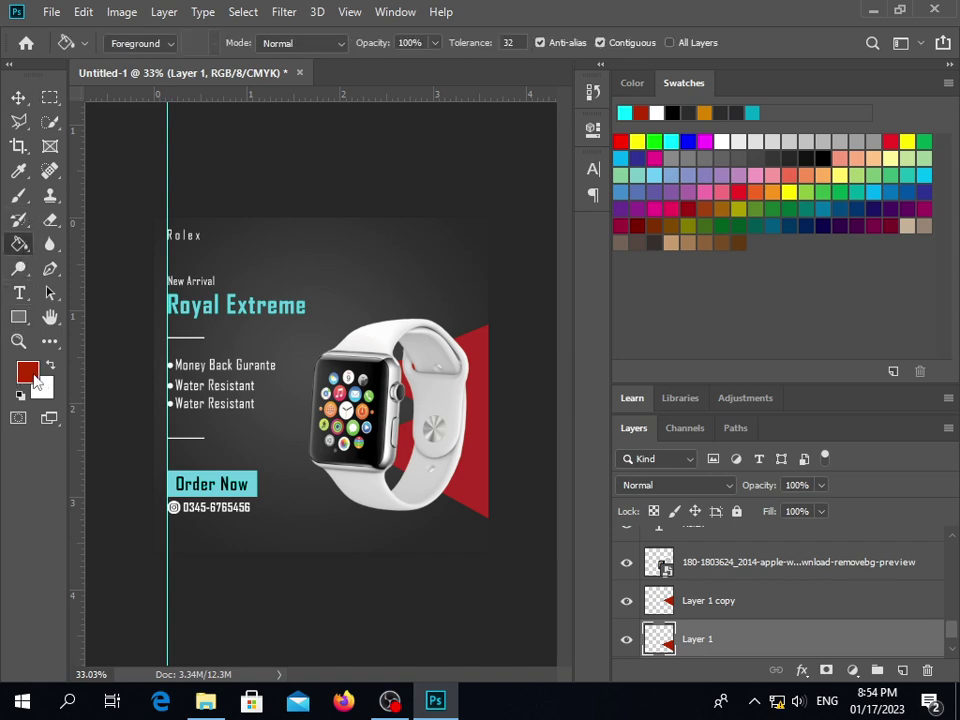
# Sample the Order Now cyan and fill both triangle layers with it
pyautogui.click(28, 372)
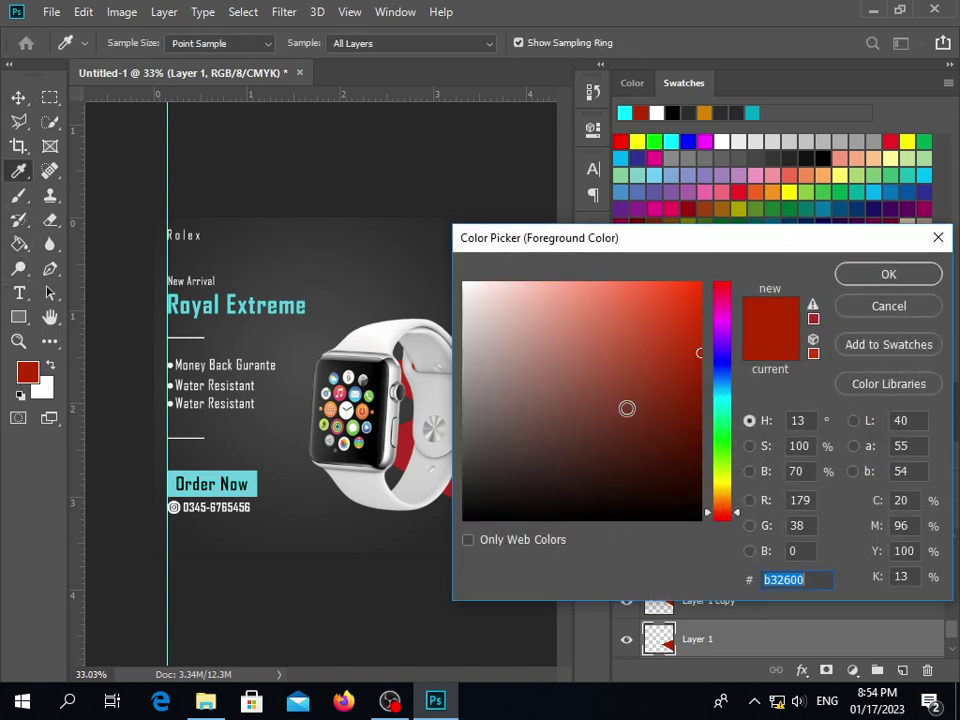
pyautogui.click(252, 482)
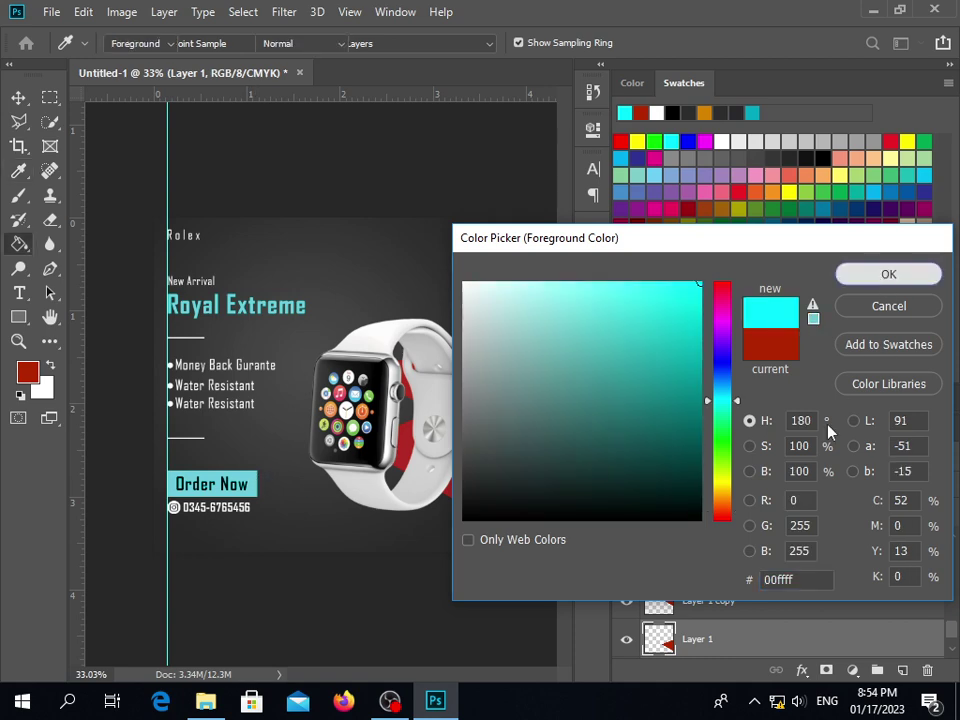
pyautogui.press('Return')
pyautogui.click(475, 490)
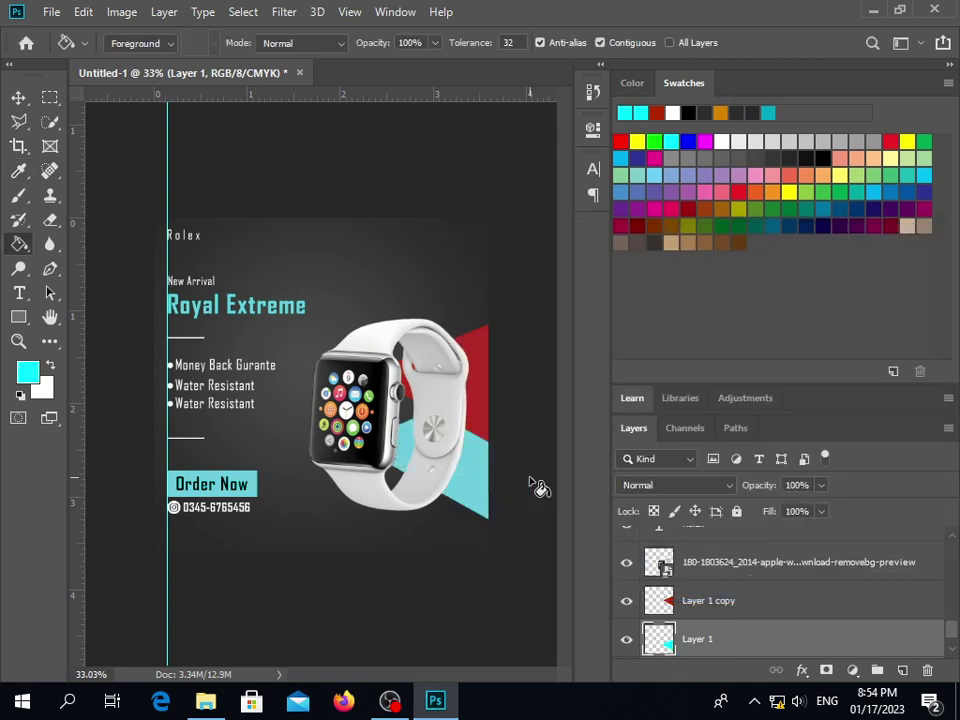
pyautogui.click(722, 612)
pyautogui.click(482, 385)
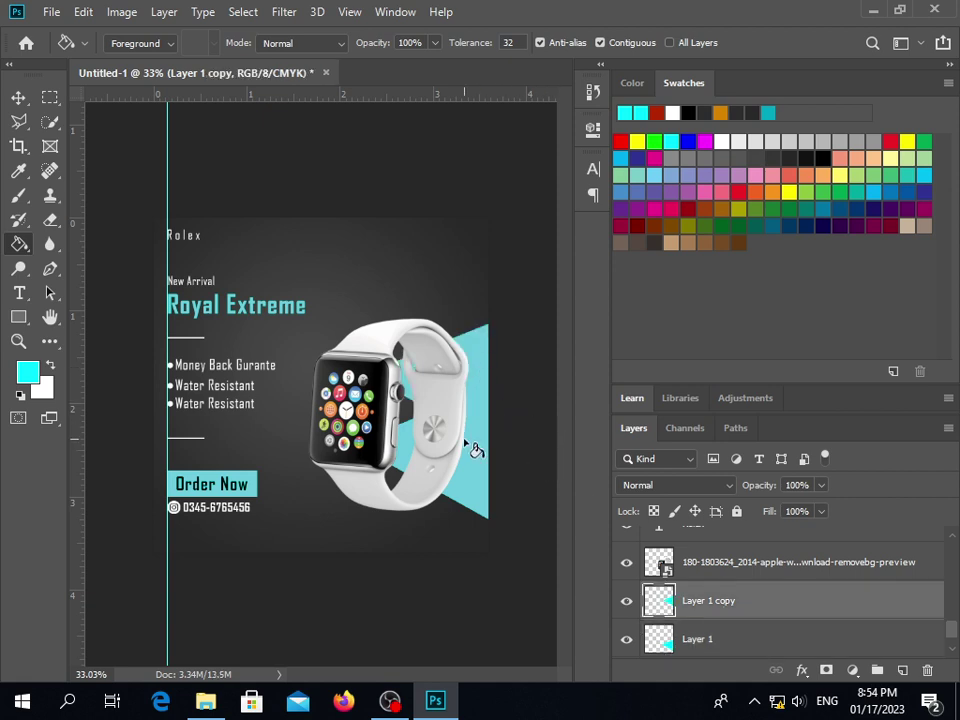
# Lower the lower triangle's opacity to 78% and adjust its position slightly
pyautogui.click(18, 97)
pyautogui.click(475, 483)
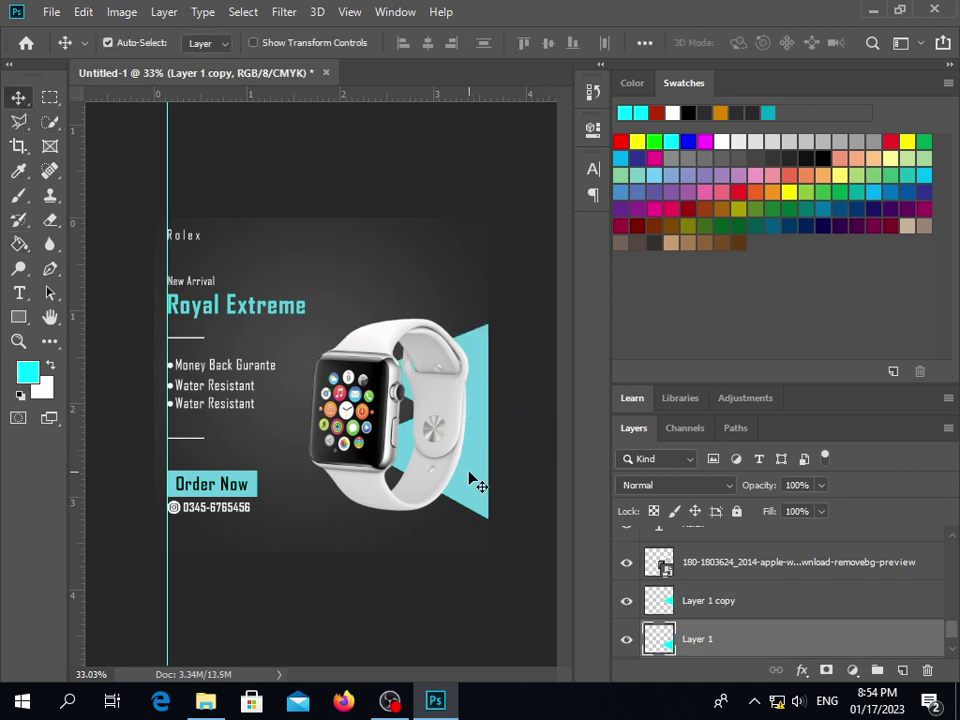
pyautogui.moveTo(771, 484); pyautogui.dragTo(762, 512)
pyautogui.click(715, 600)
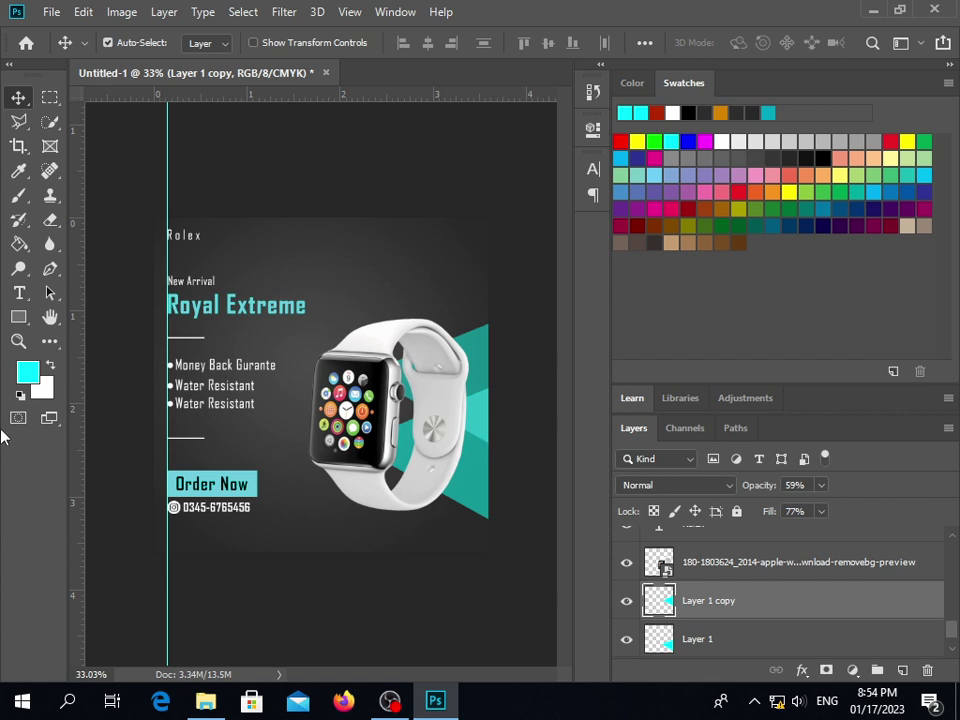
pyautogui.click(18, 244)
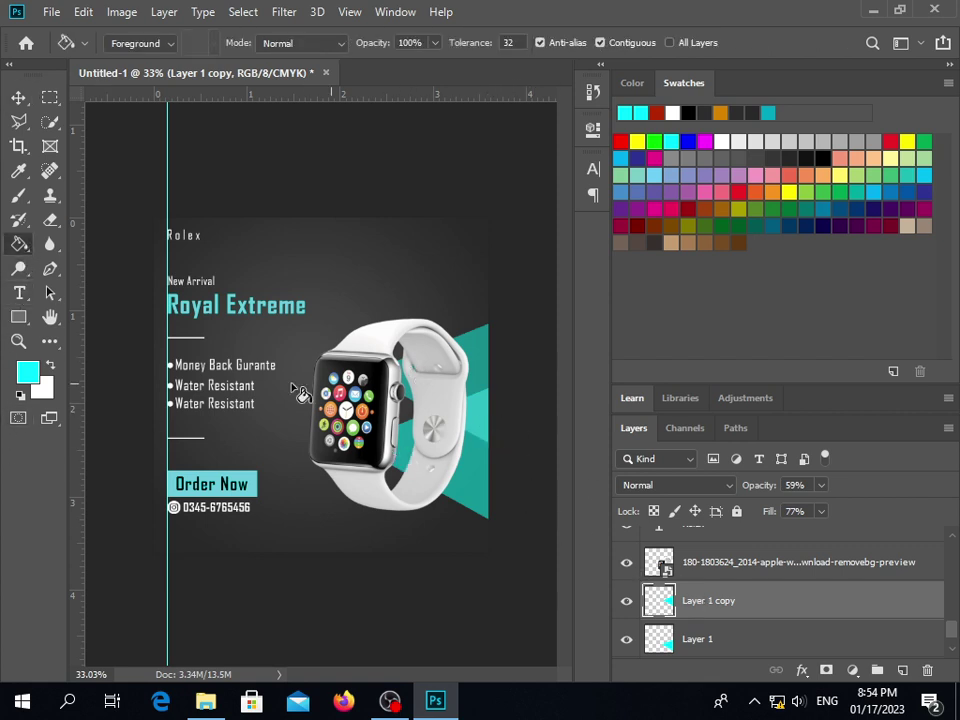
pyautogui.click(18, 97)
pyautogui.moveTo(474, 475)
pyautogui.mouseDown()
pyautogui.moveTo(474, 527)
pyautogui.moveTo(474, 484)
pyautogui.moveTo(468, 494)
pyautogui.moveTo(481, 469)
pyautogui.mouseUp()
pyautogui.press('ctrl')
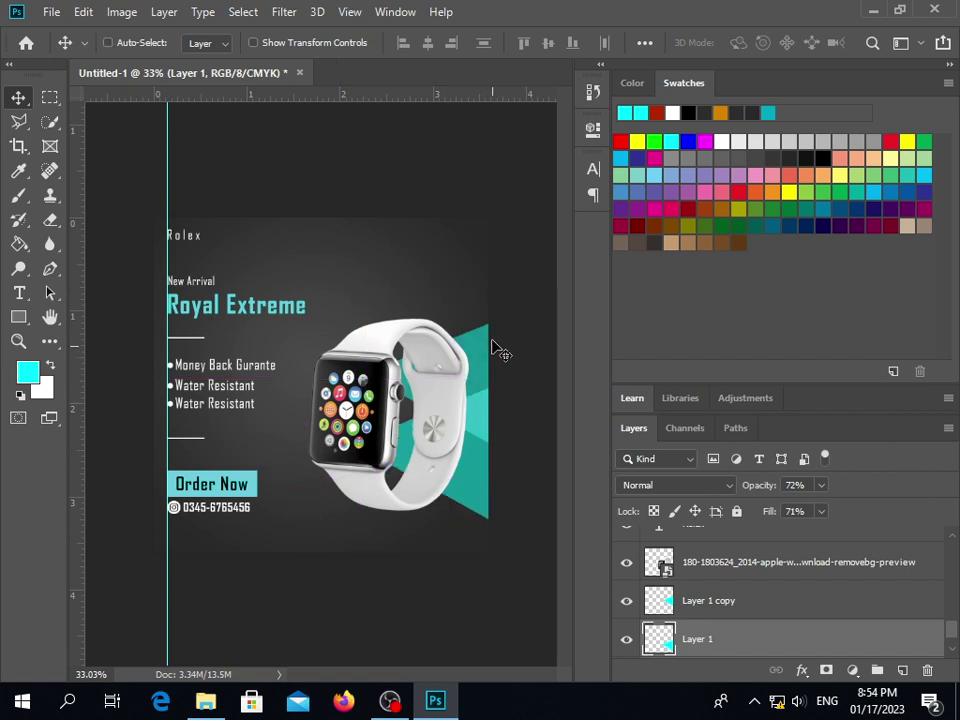
# Undo the opacity and cyan fill edits to restore both solid red triangles, deselect Layer 1, and bring OBS Studio forward
pyautogui.press('7')
pyautogui.hotkey('shift', '7')
pyautogui.hotkey('shift', '5')
pyautogui.hotkey('shift', '0')
pyautogui.press('0')
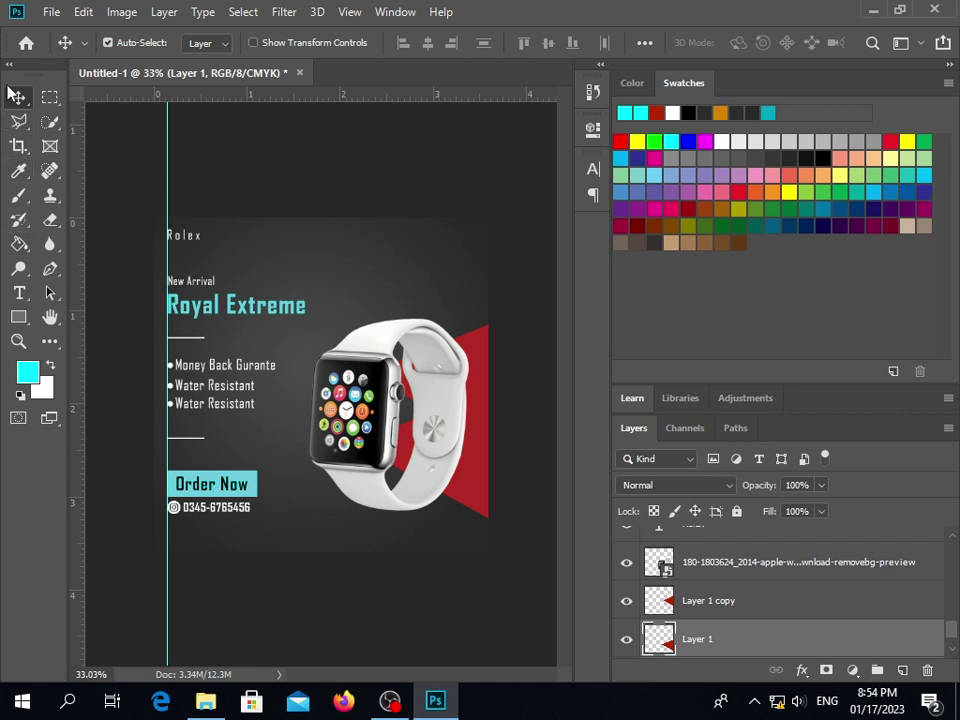
pyautogui.click(441, 282)
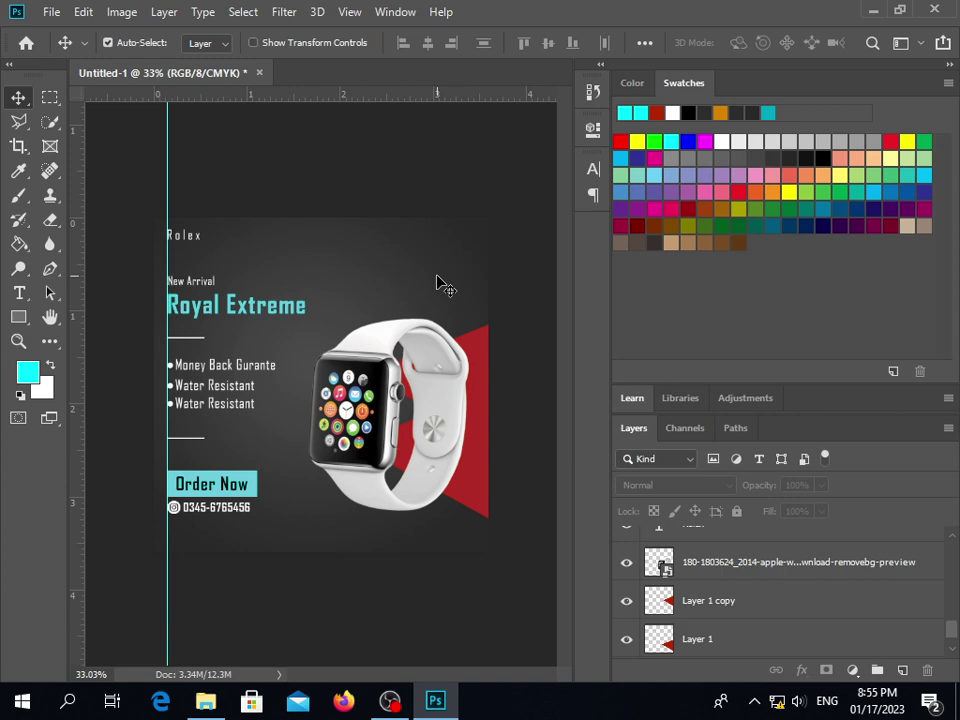
pyautogui.click(389, 700)
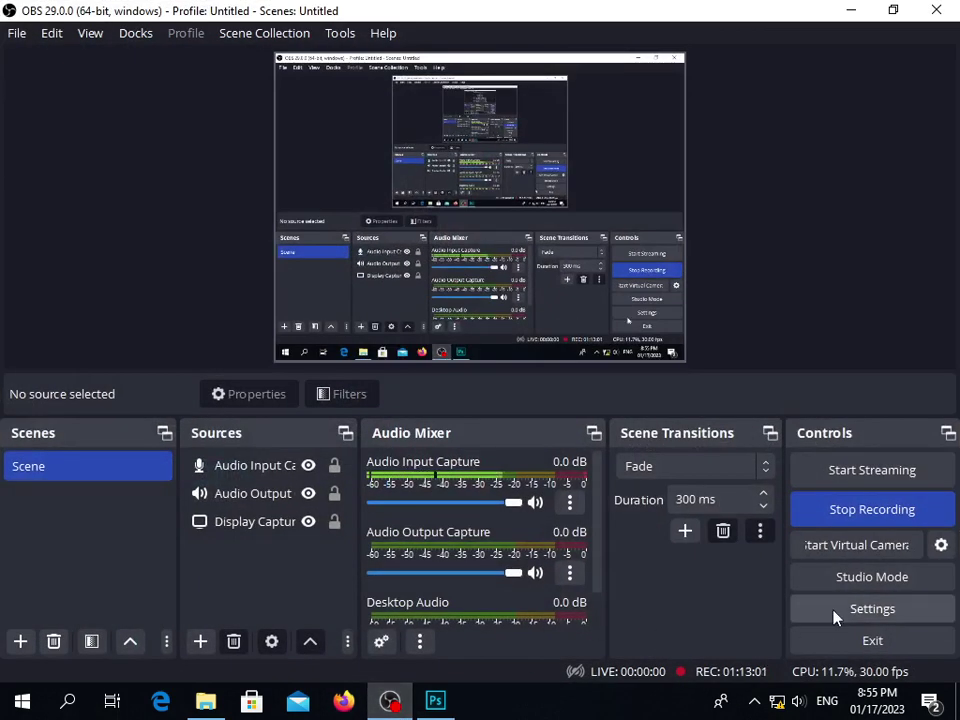